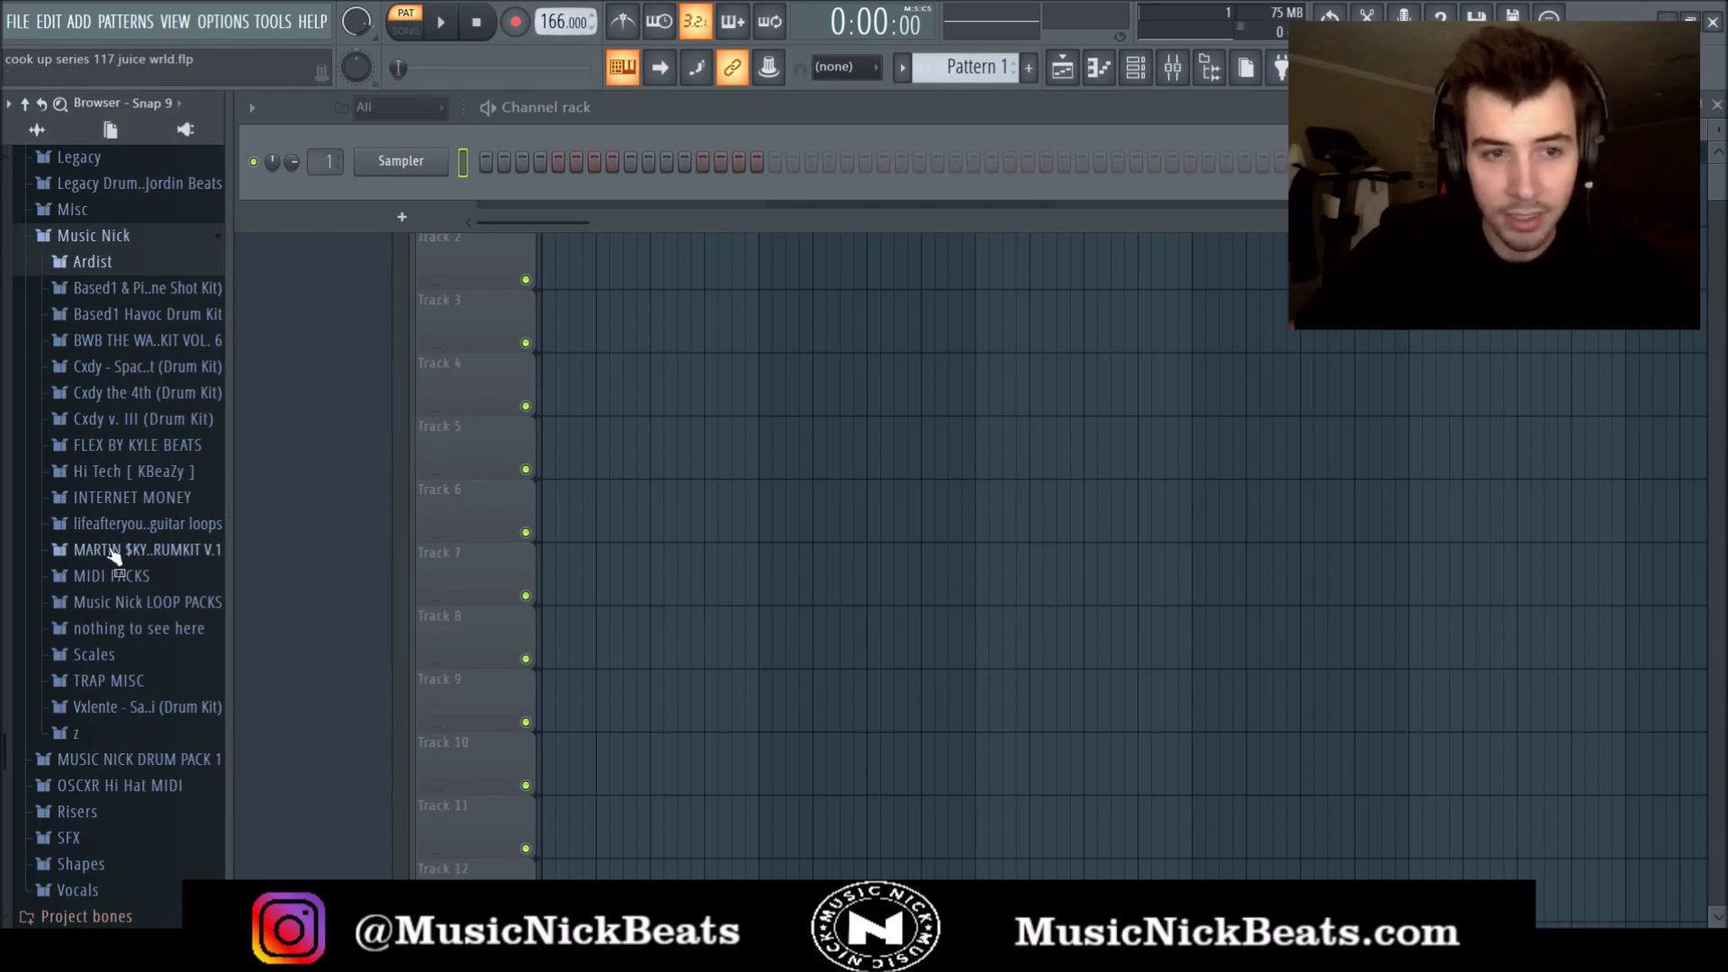
Open the Music Nick pack's Scales folder and load an item from it onto the Sampler channel.
{"action": "left_click", "coordinate": [90, 655]}
{"action": "left_click_drag", "start_coordinate": [123, 529], "coordinate": [409, 166]}
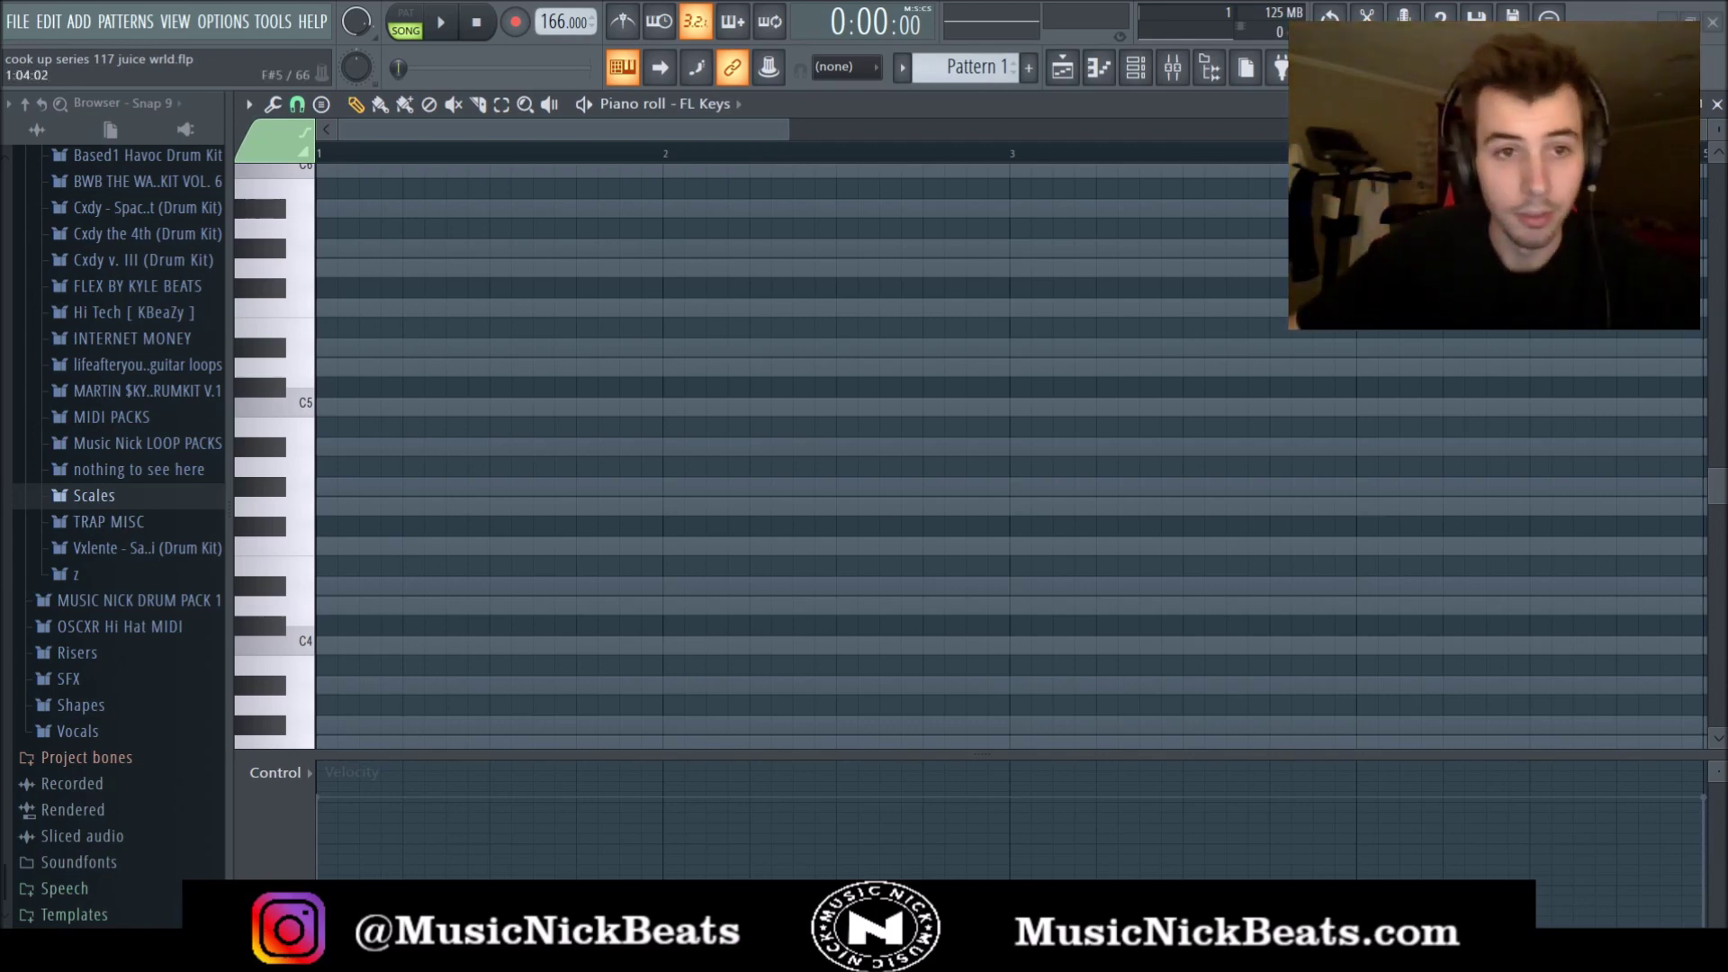
Draw an opening chord of G#5, C6 and D#6 at the start of bar 1.
{"action": "scroll", "coordinate": [490, 490], "scroll_direction": "up", "scroll_amount": 2}
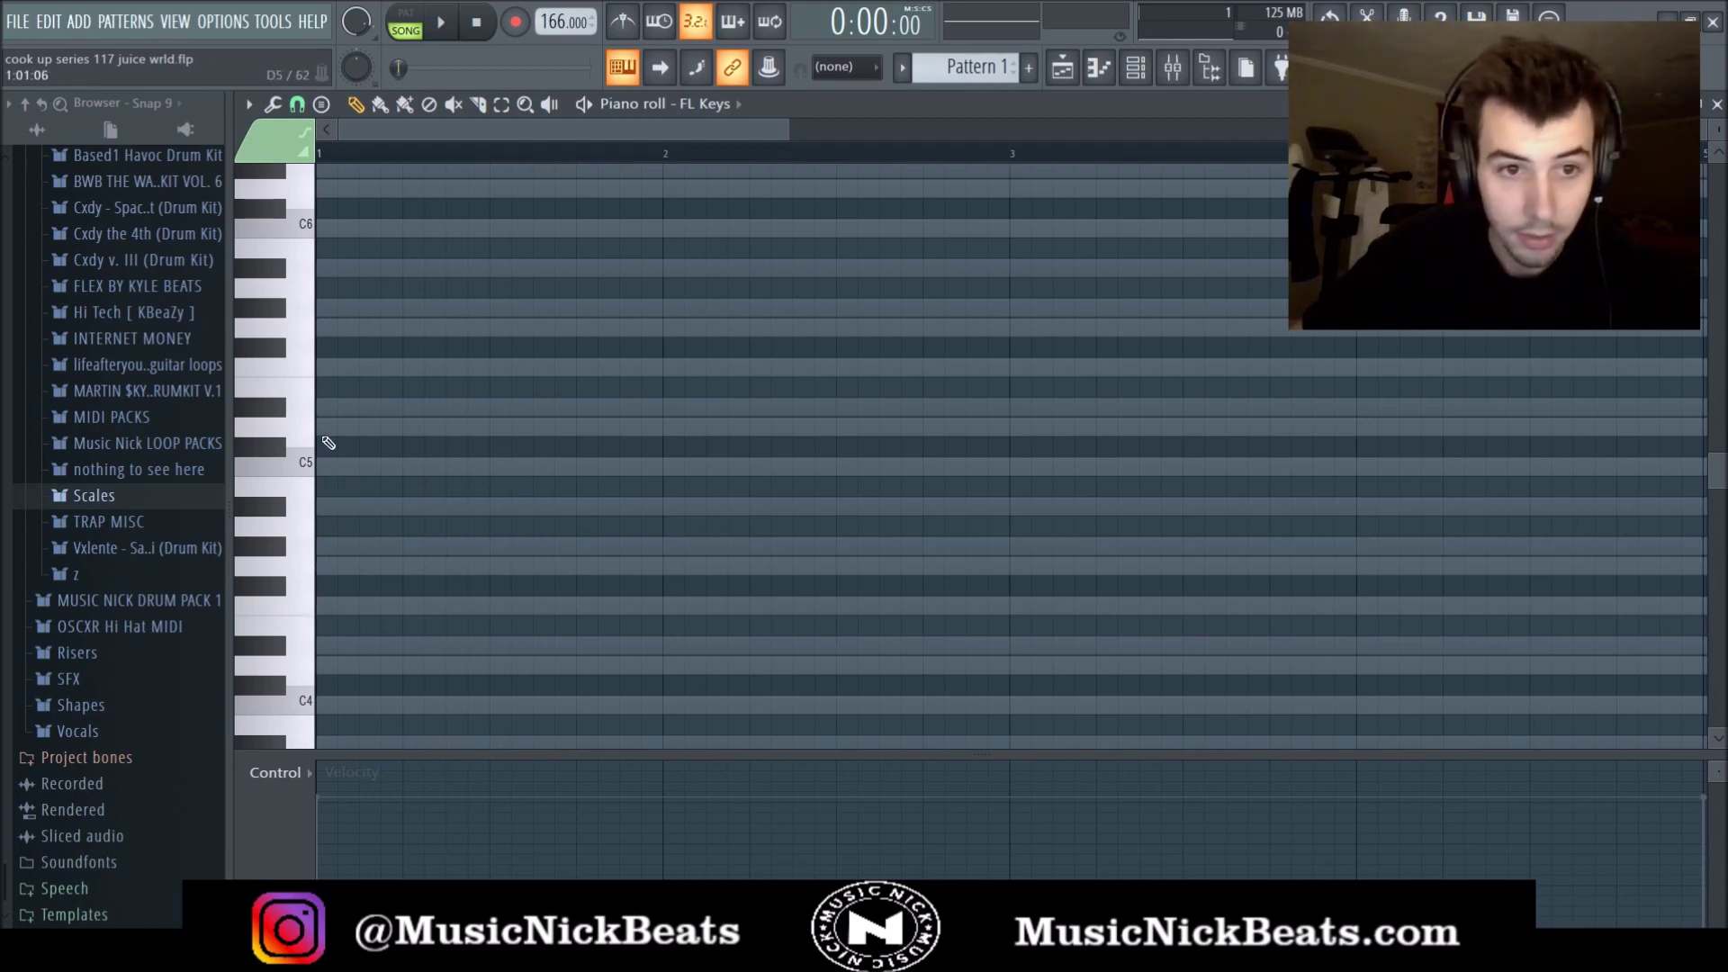
{"action": "left_click", "coordinate": [331, 305]}
{"action": "scroll", "coordinate": [335, 339], "scroll_direction": "up", "scroll_amount": 1}
{"action": "left_click", "coordinate": [333, 288]}
{"action": "scroll", "coordinate": [333, 297], "scroll_direction": "up", "scroll_amount": 2}
{"action": "left_click", "coordinate": [345, 346]}
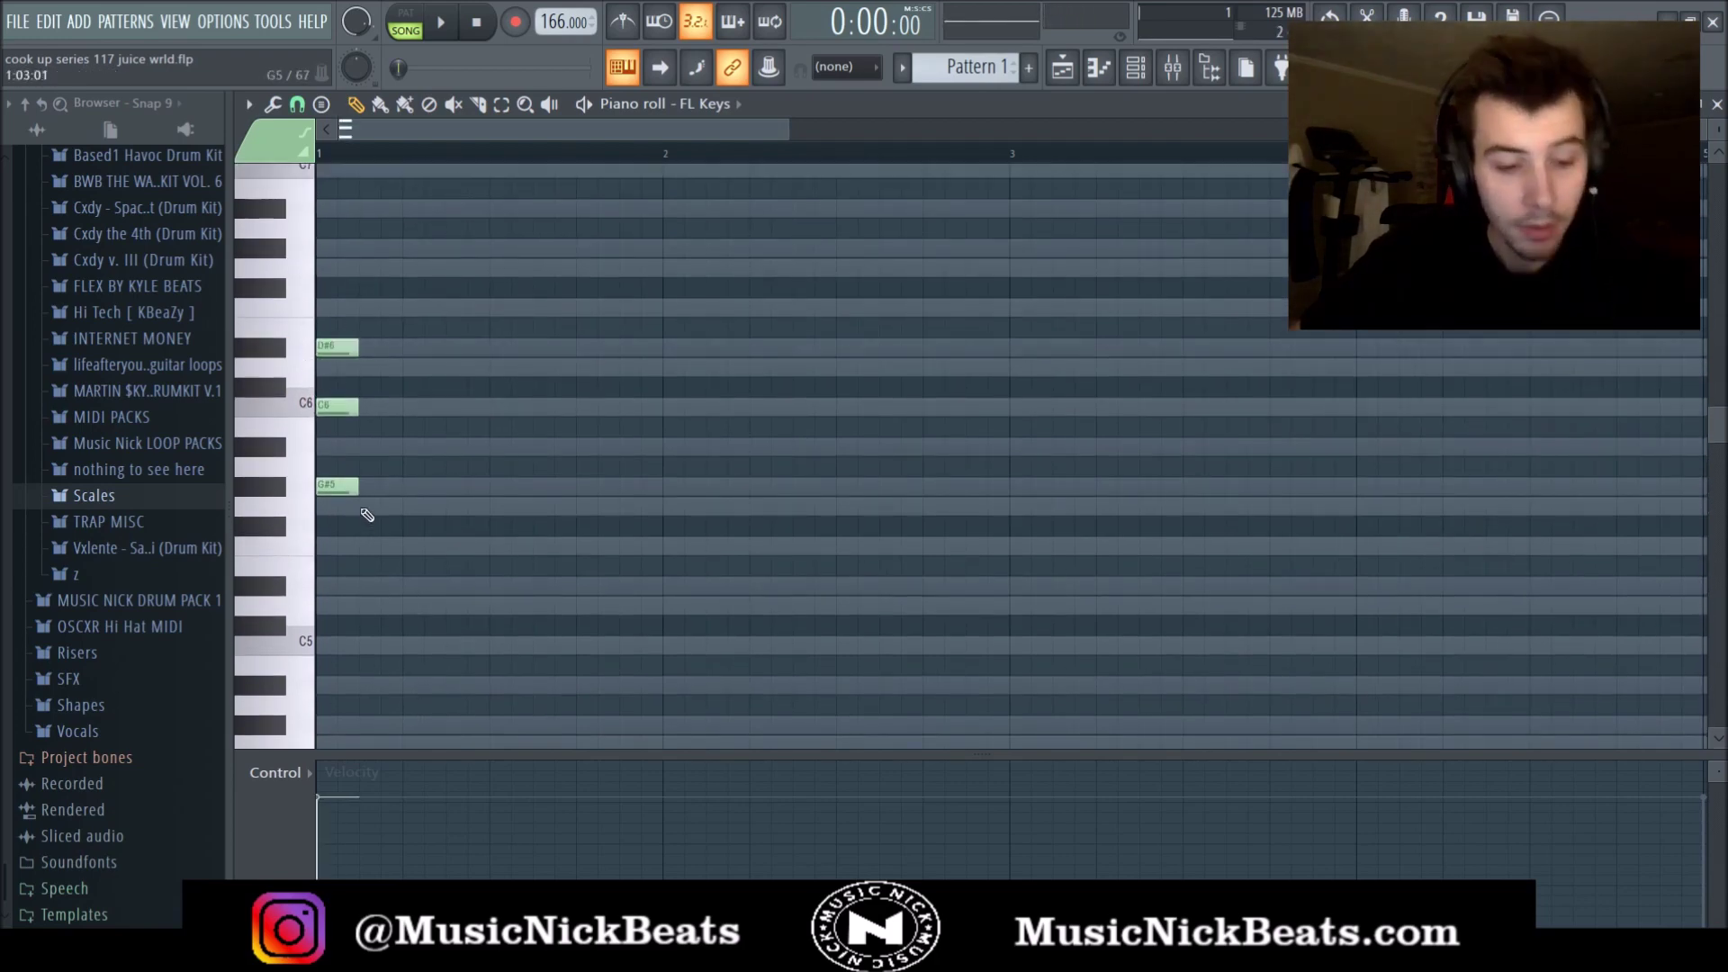
Size the opening chord to half a bar and place a two-bar F5, G#5 and C6 chord directly after it.
{"action": "key", "text": "ctrl+a"}
{"action": "left_click_drag", "start_coordinate": [357, 352], "coordinate": [663, 353]}
{"action": "scroll", "coordinate": [362, 564], "scroll_direction": "down", "scroll_amount": 2}
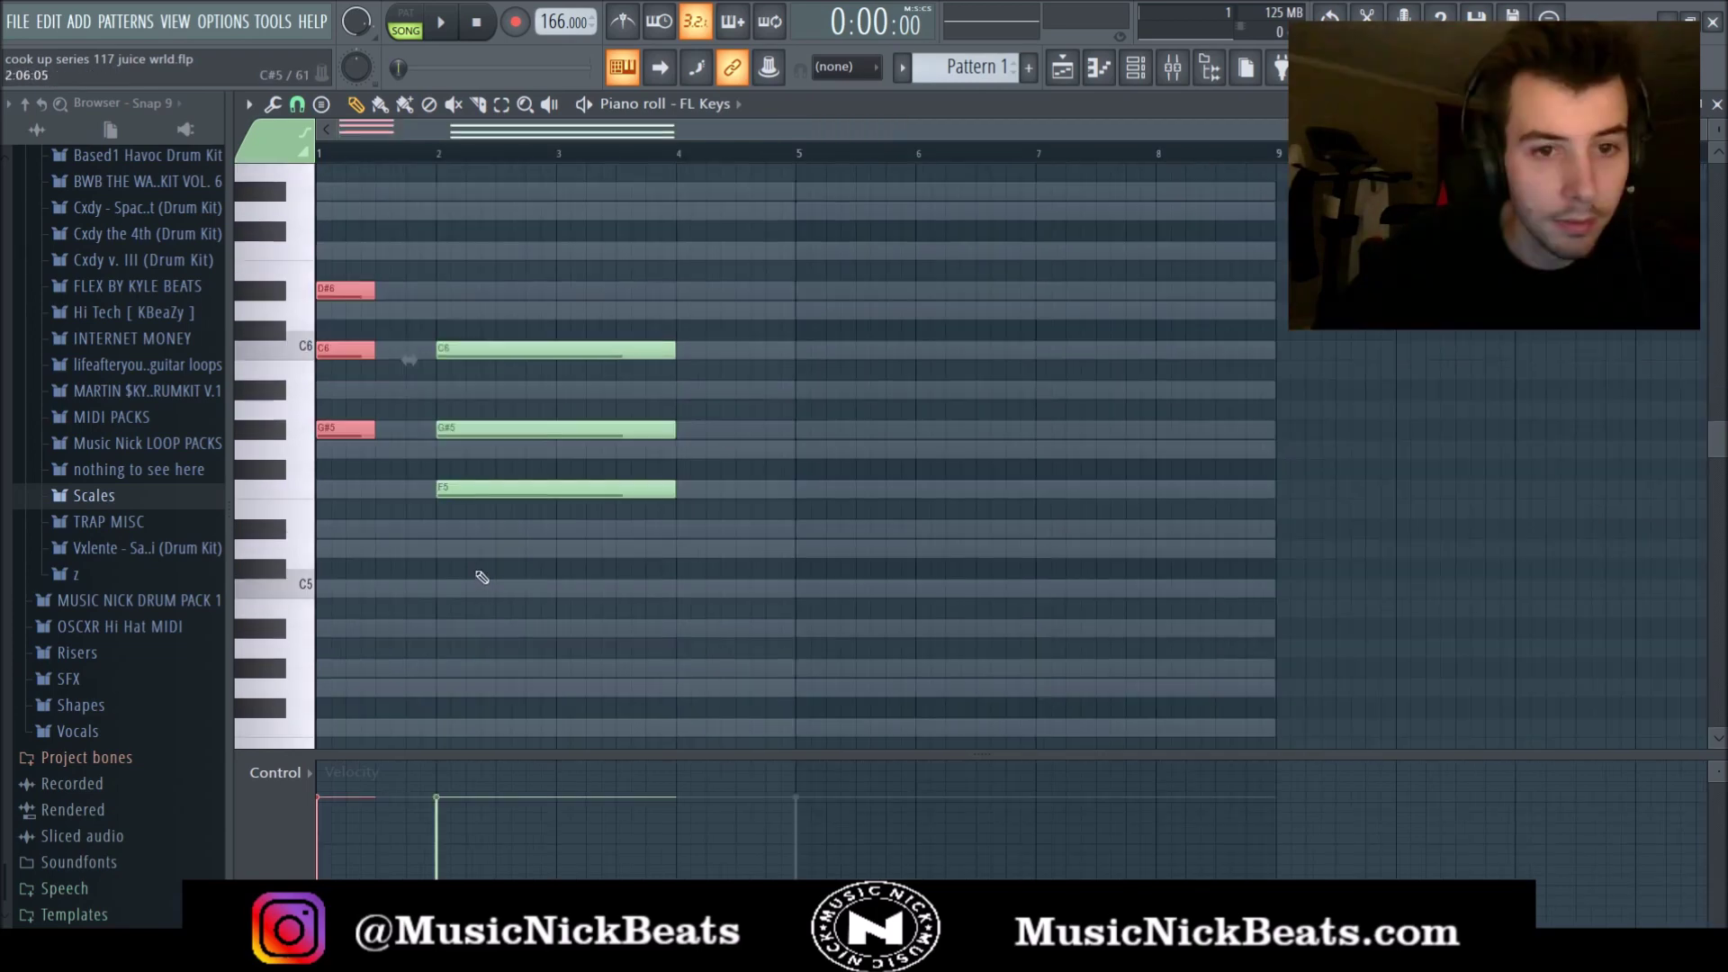
{"action": "left_click_drag", "start_coordinate": [485, 352], "coordinate": [420, 352]}
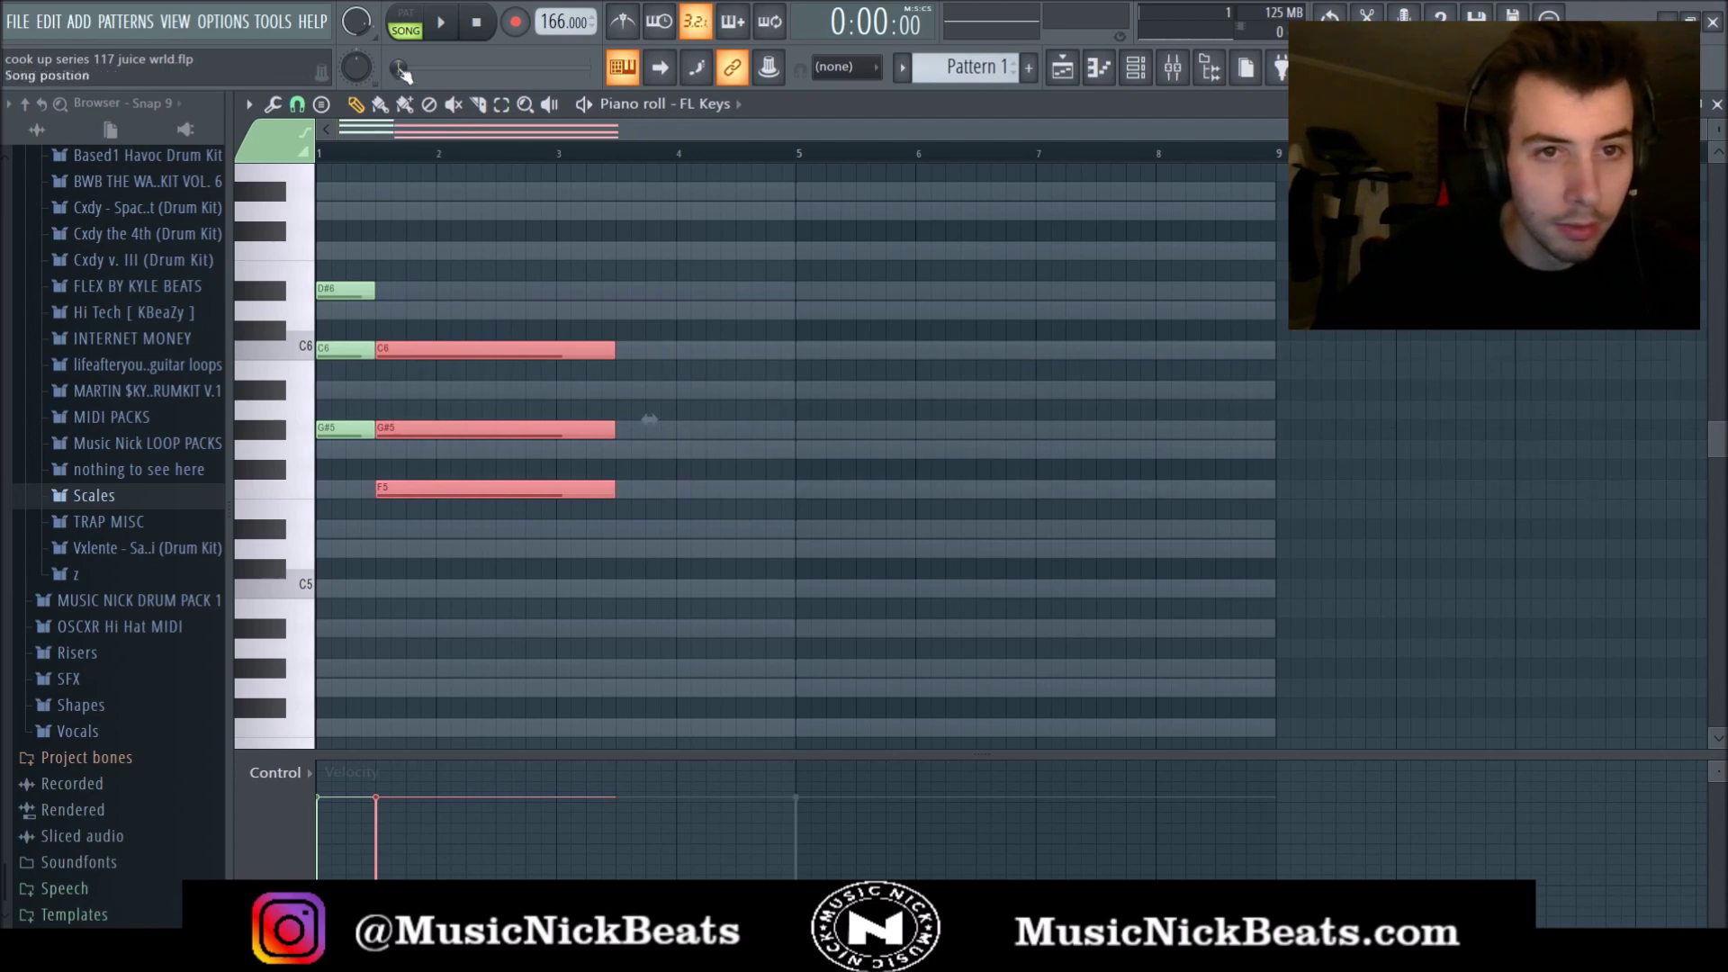
Play the two chords and shorten the second one so it ends at the start of bar 3.
{"action": "key", "text": "space"}
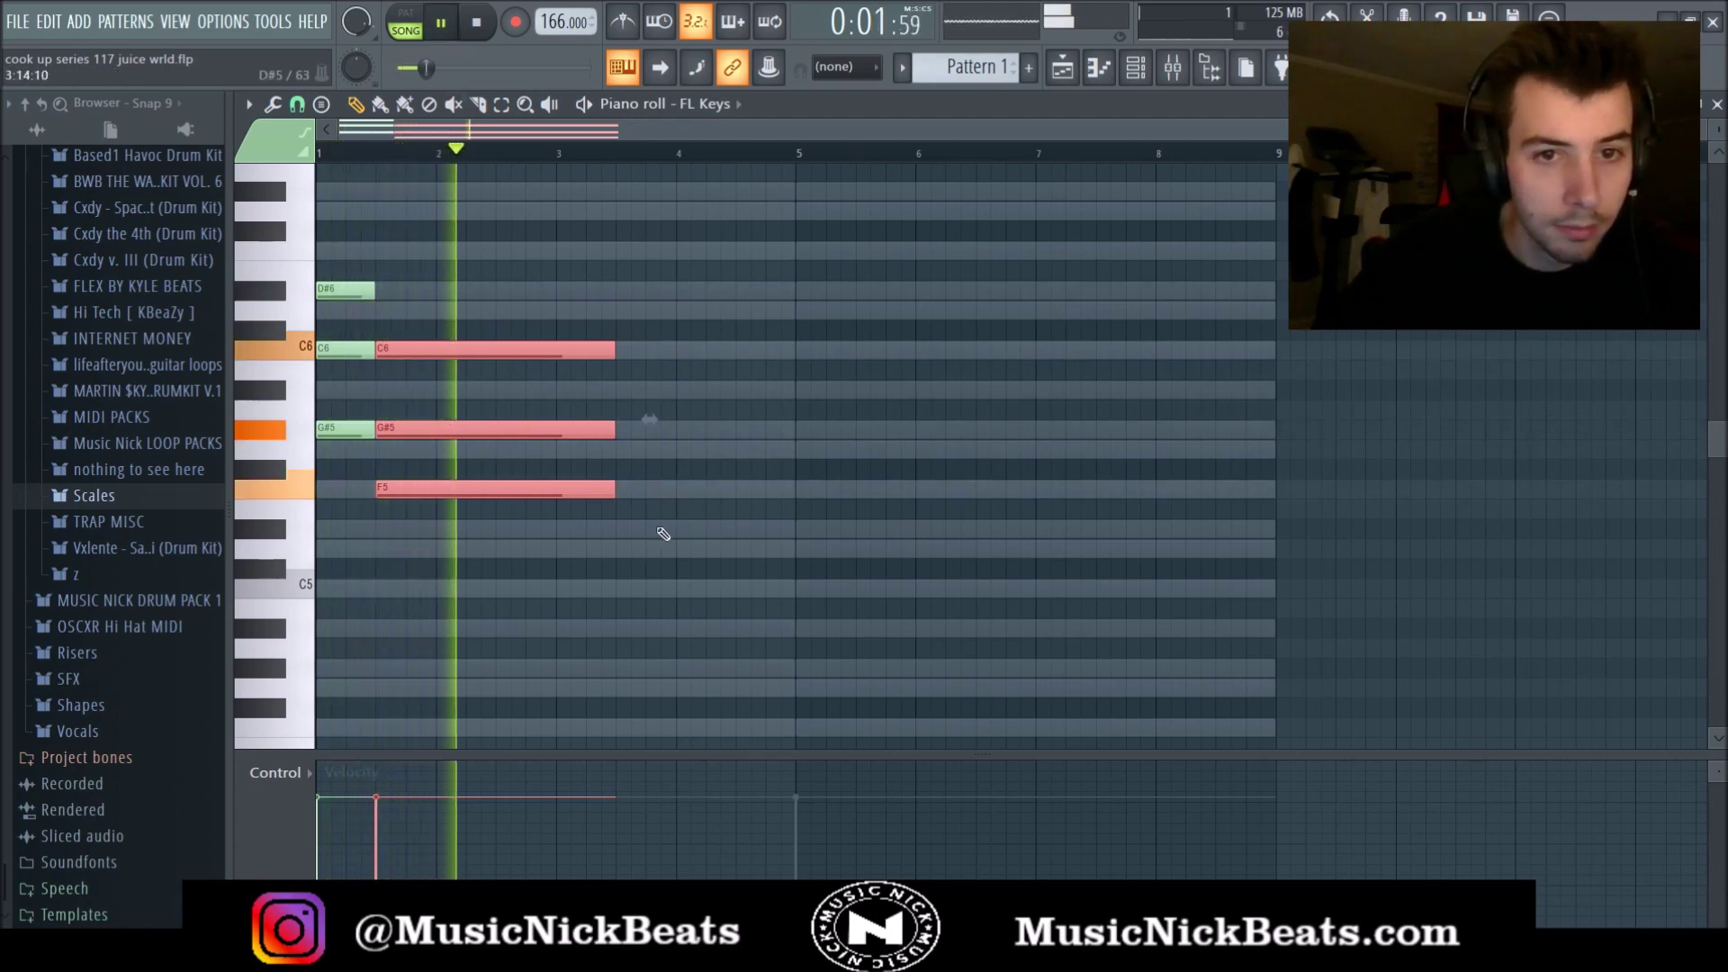
{"action": "key", "text": "space"}
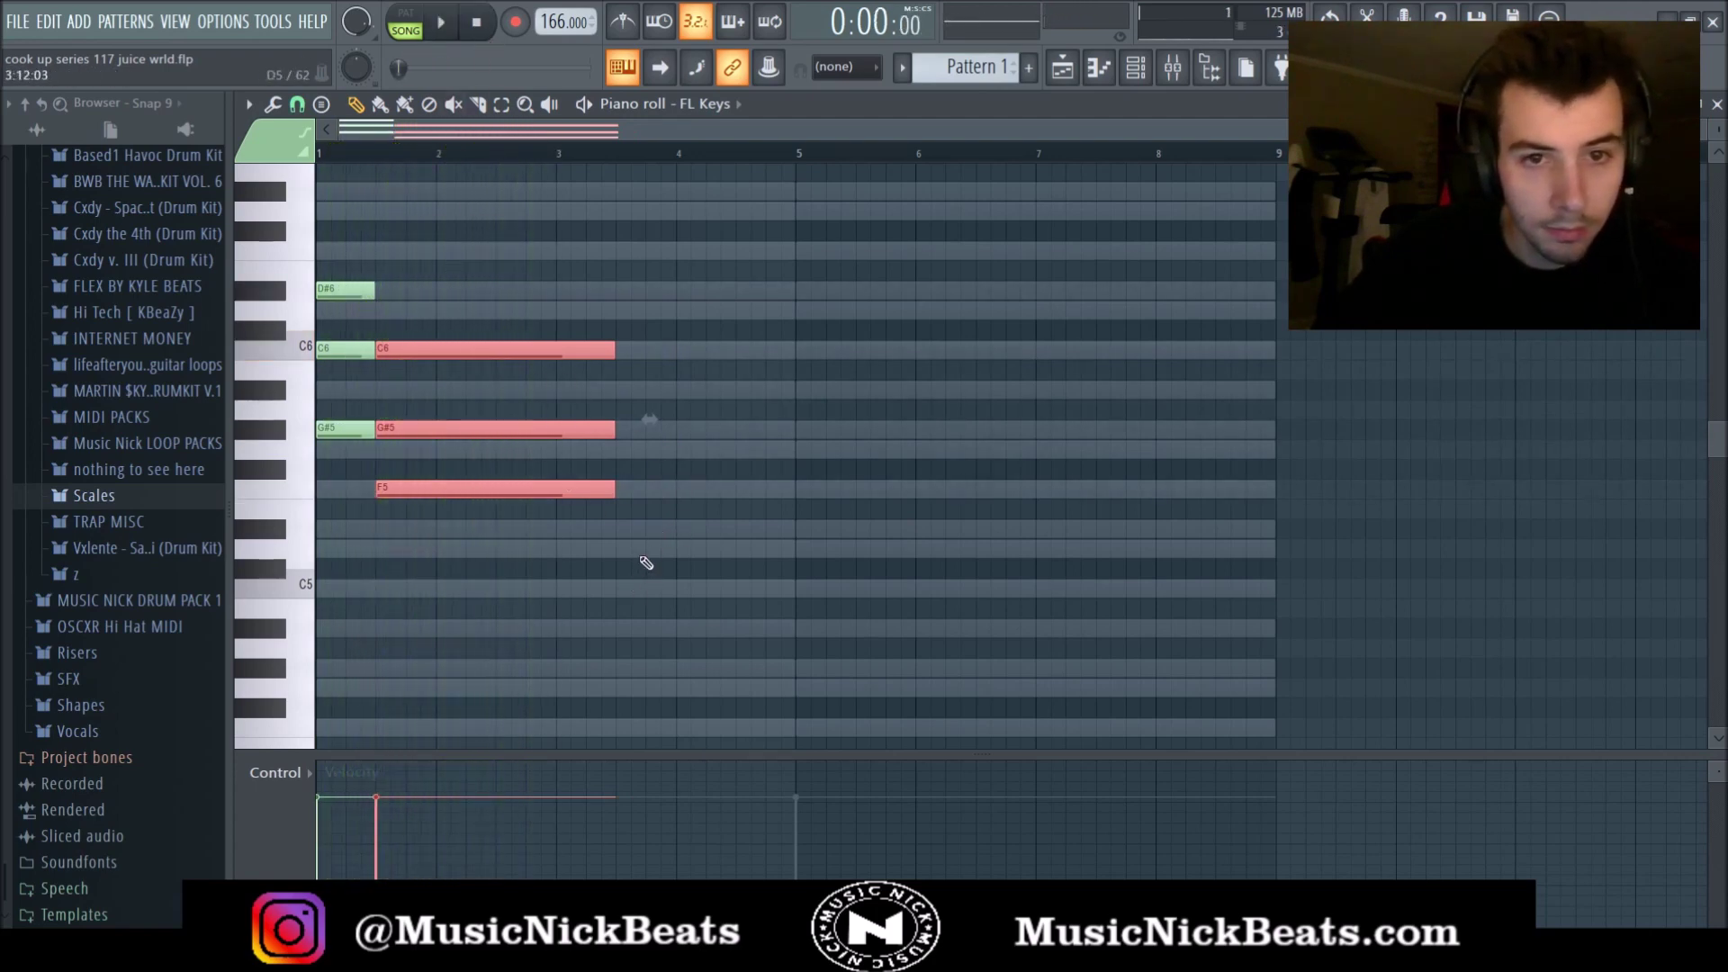
{"action": "left_click_drag", "start_coordinate": [615, 358], "coordinate": [555, 369]}
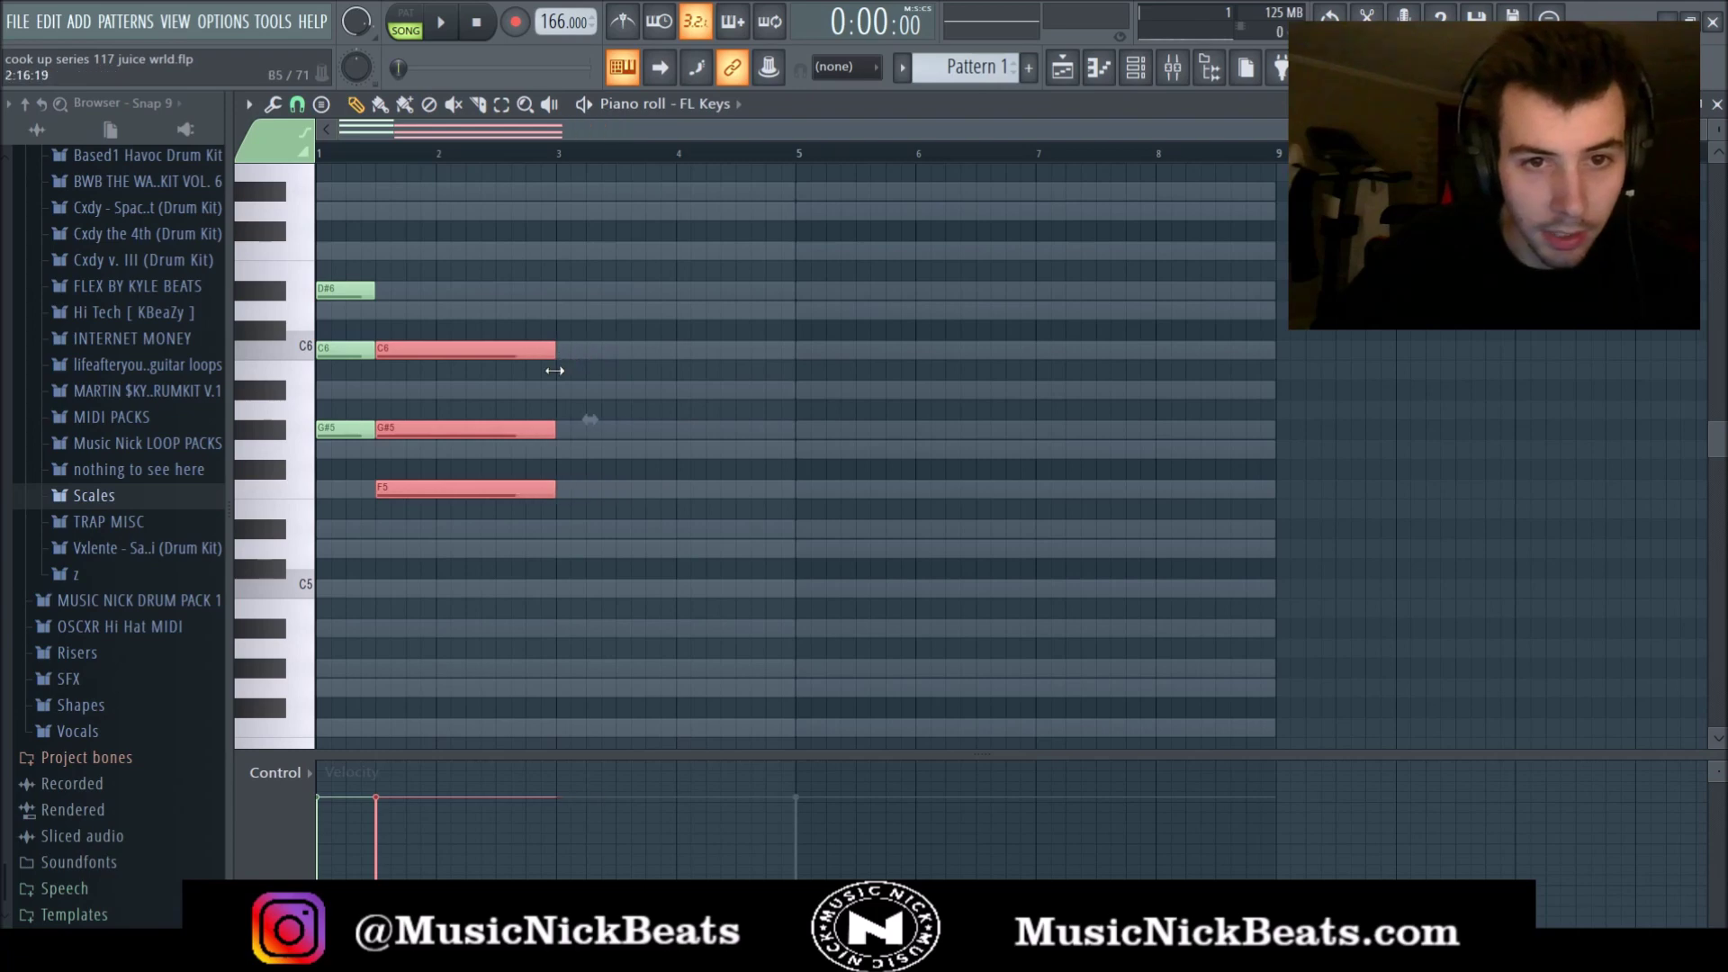
{"action": "left_click", "coordinate": [686, 382]}
Try a C5, D#5 and G5 chord at bar 3, play the progression and delete that chord.
{"action": "scroll", "coordinate": [595, 498], "scroll_direction": "down", "scroll_amount": 2}
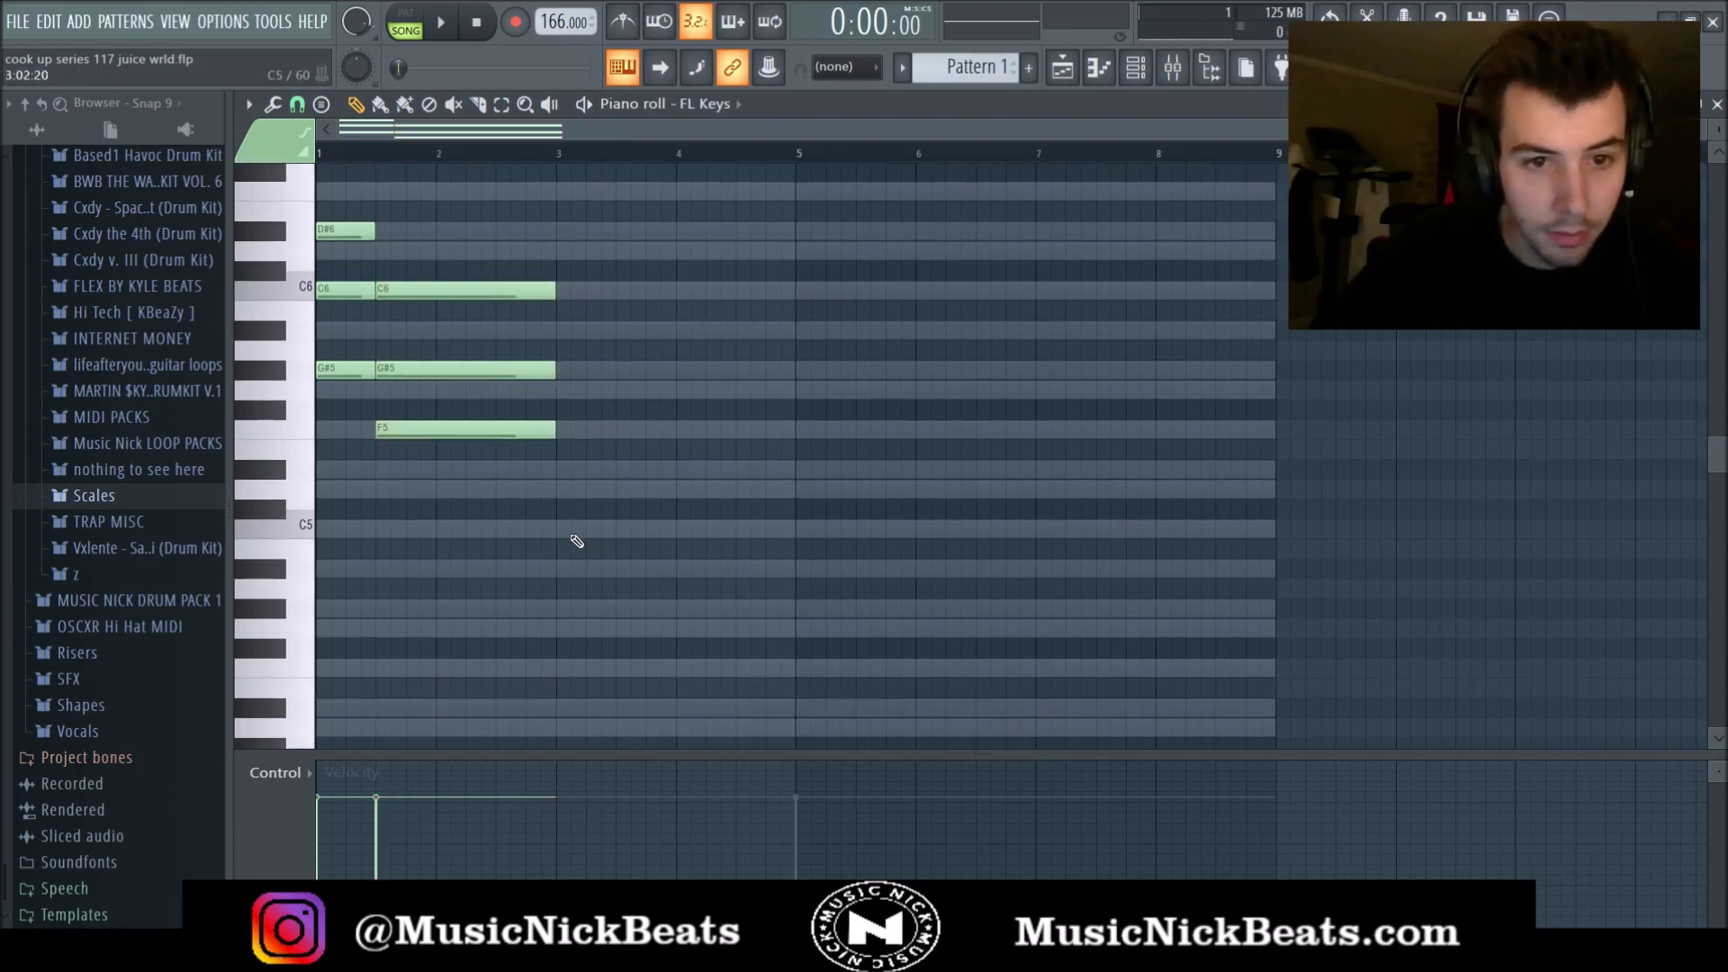
{"action": "left_click", "coordinate": [561, 528]}
{"action": "left_click", "coordinate": [562, 469]}
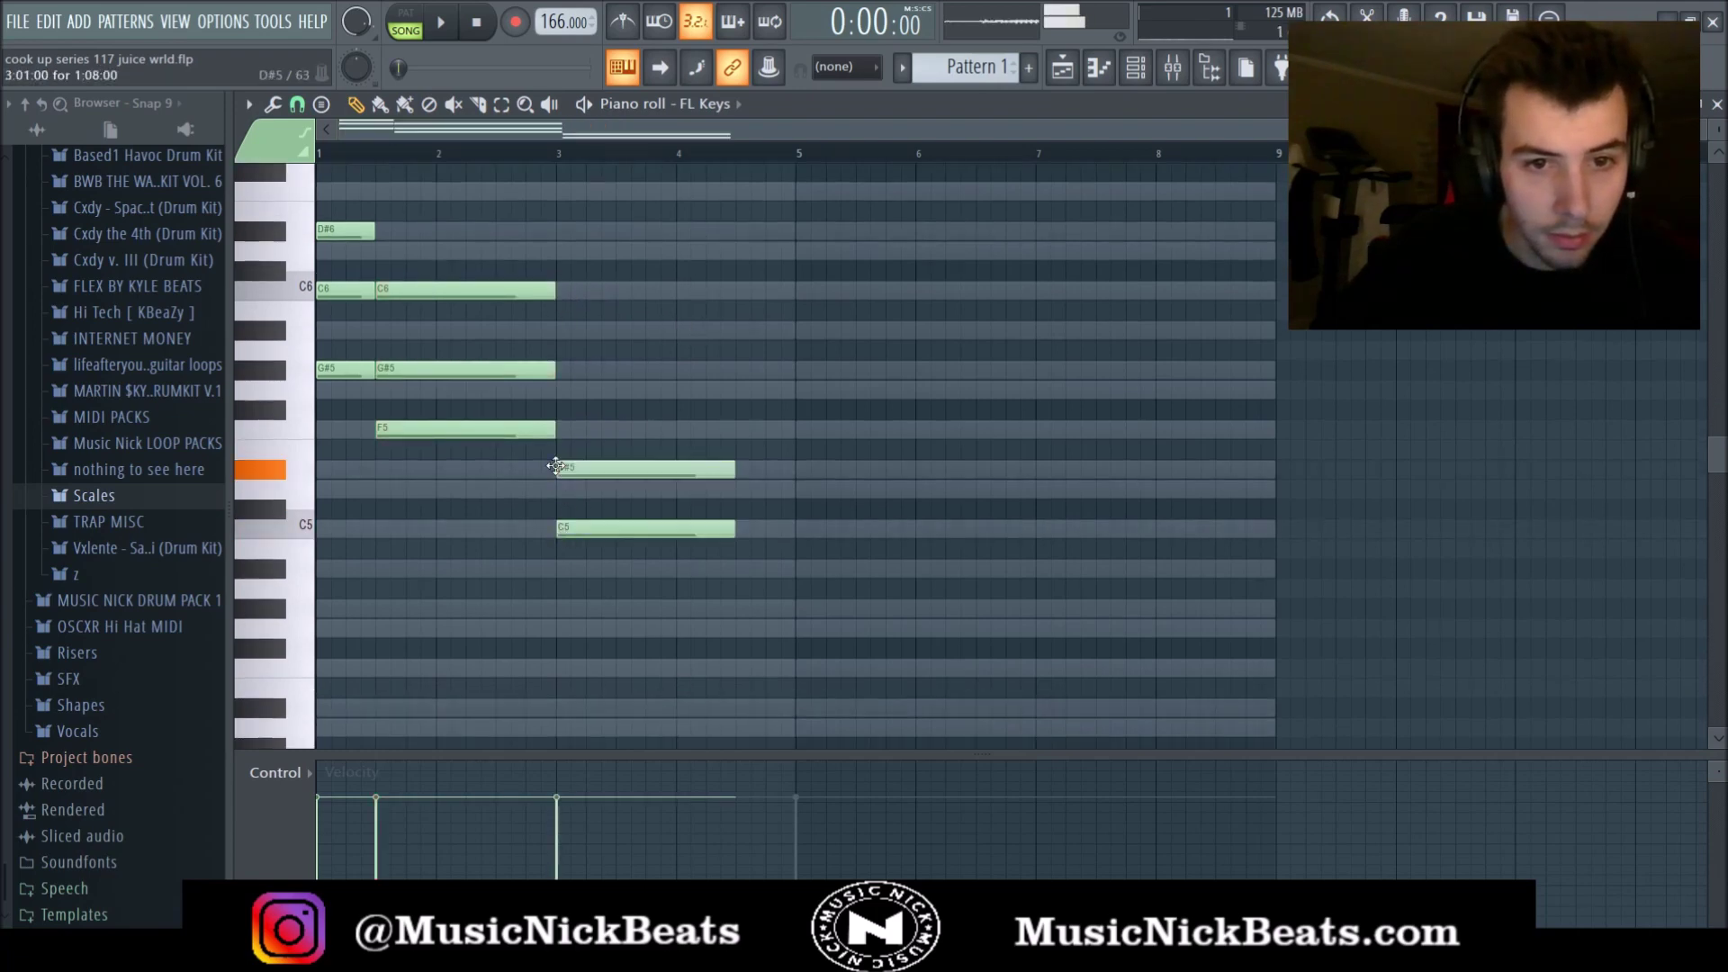
{"action": "left_click", "coordinate": [562, 389]}
{"action": "key", "text": "space"}
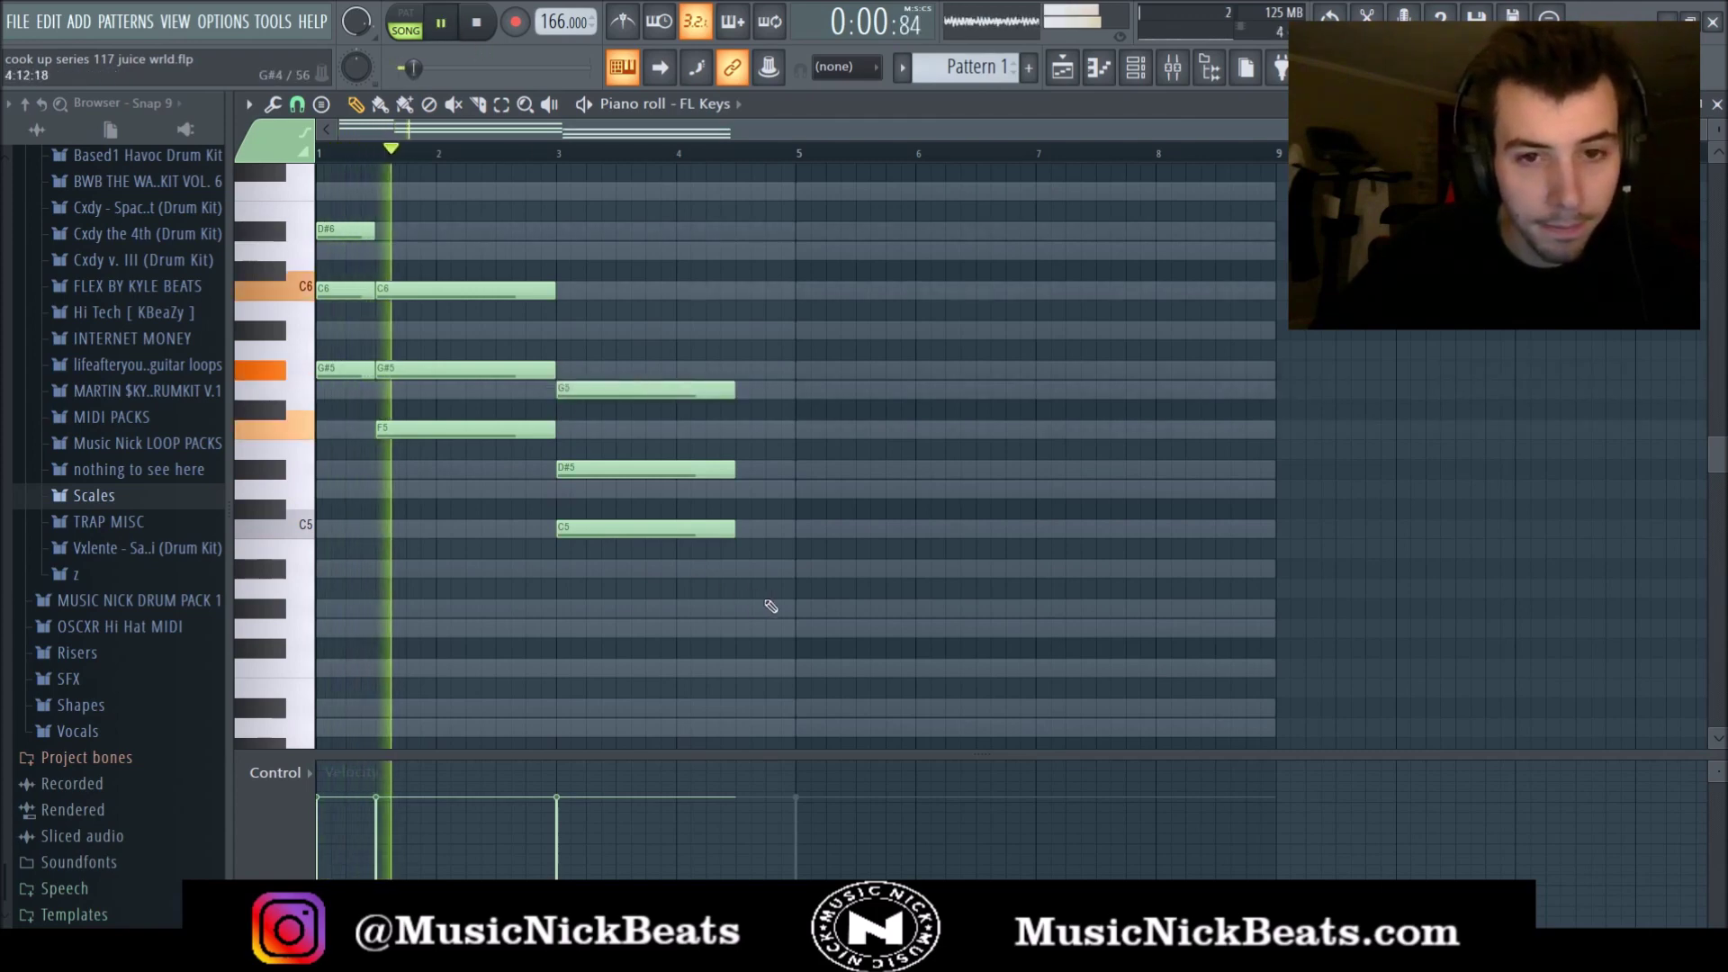
{"action": "left_click_drag", "start_coordinate": [783, 581], "coordinate": [684, 383]}
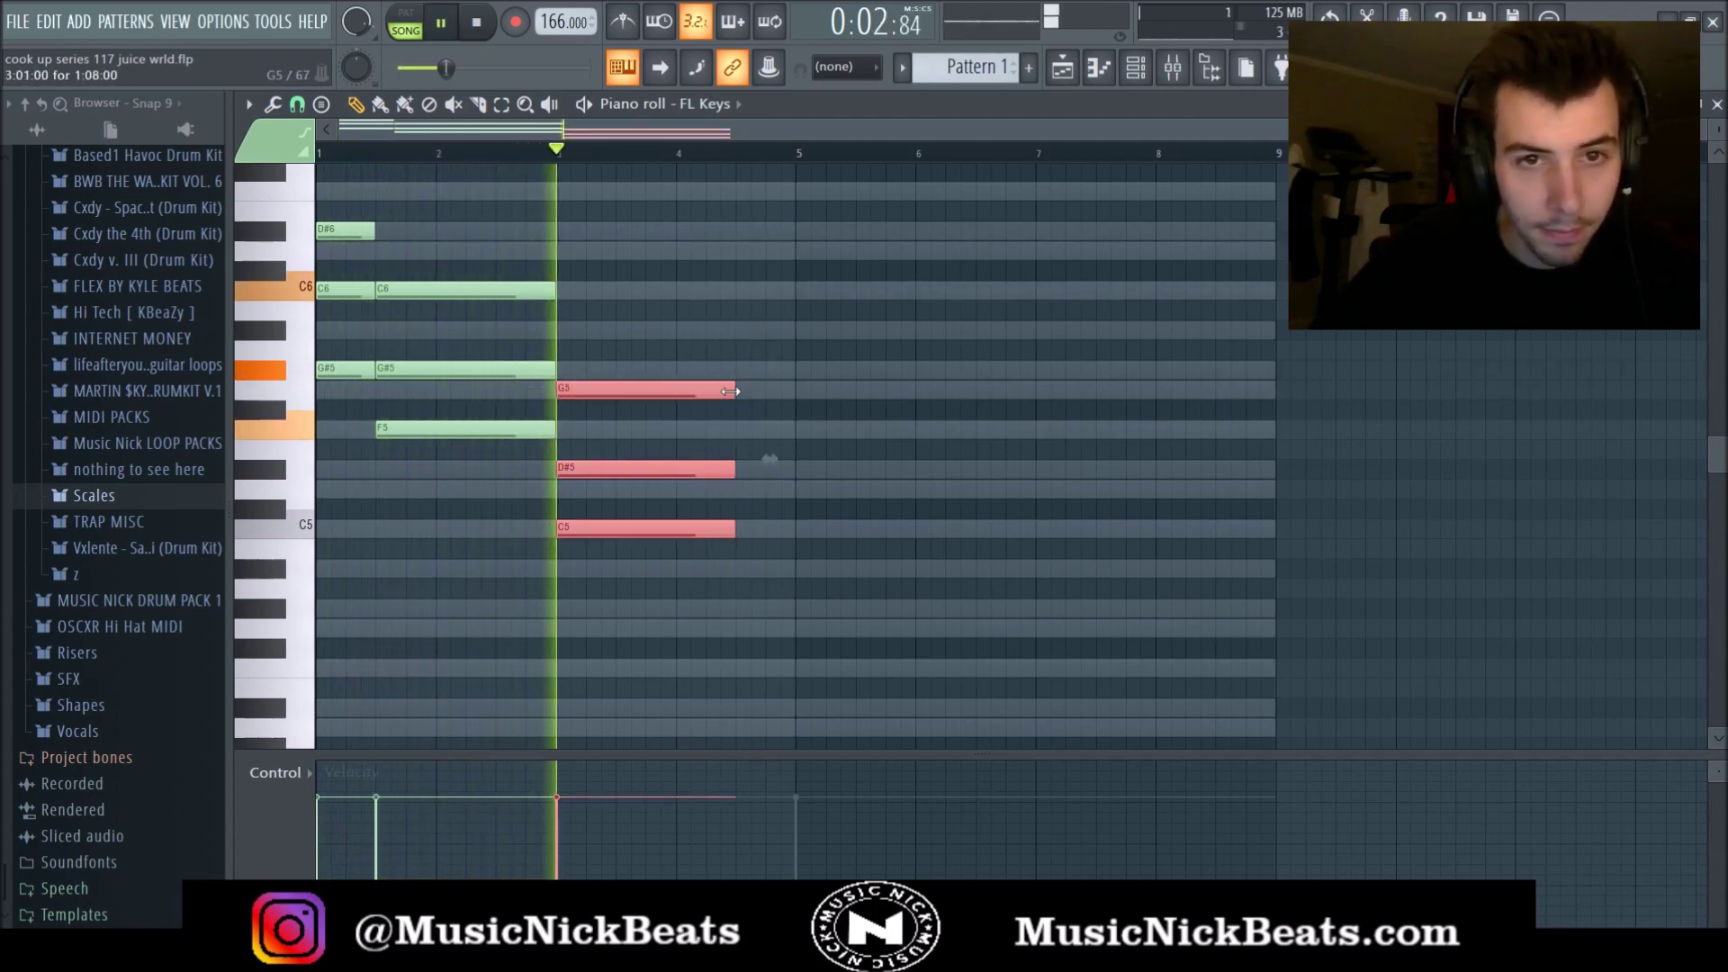
{"action": "key", "text": "space"}
{"action": "right_click", "coordinate": [640, 391]}
{"action": "right_click", "coordinate": [639, 469]}
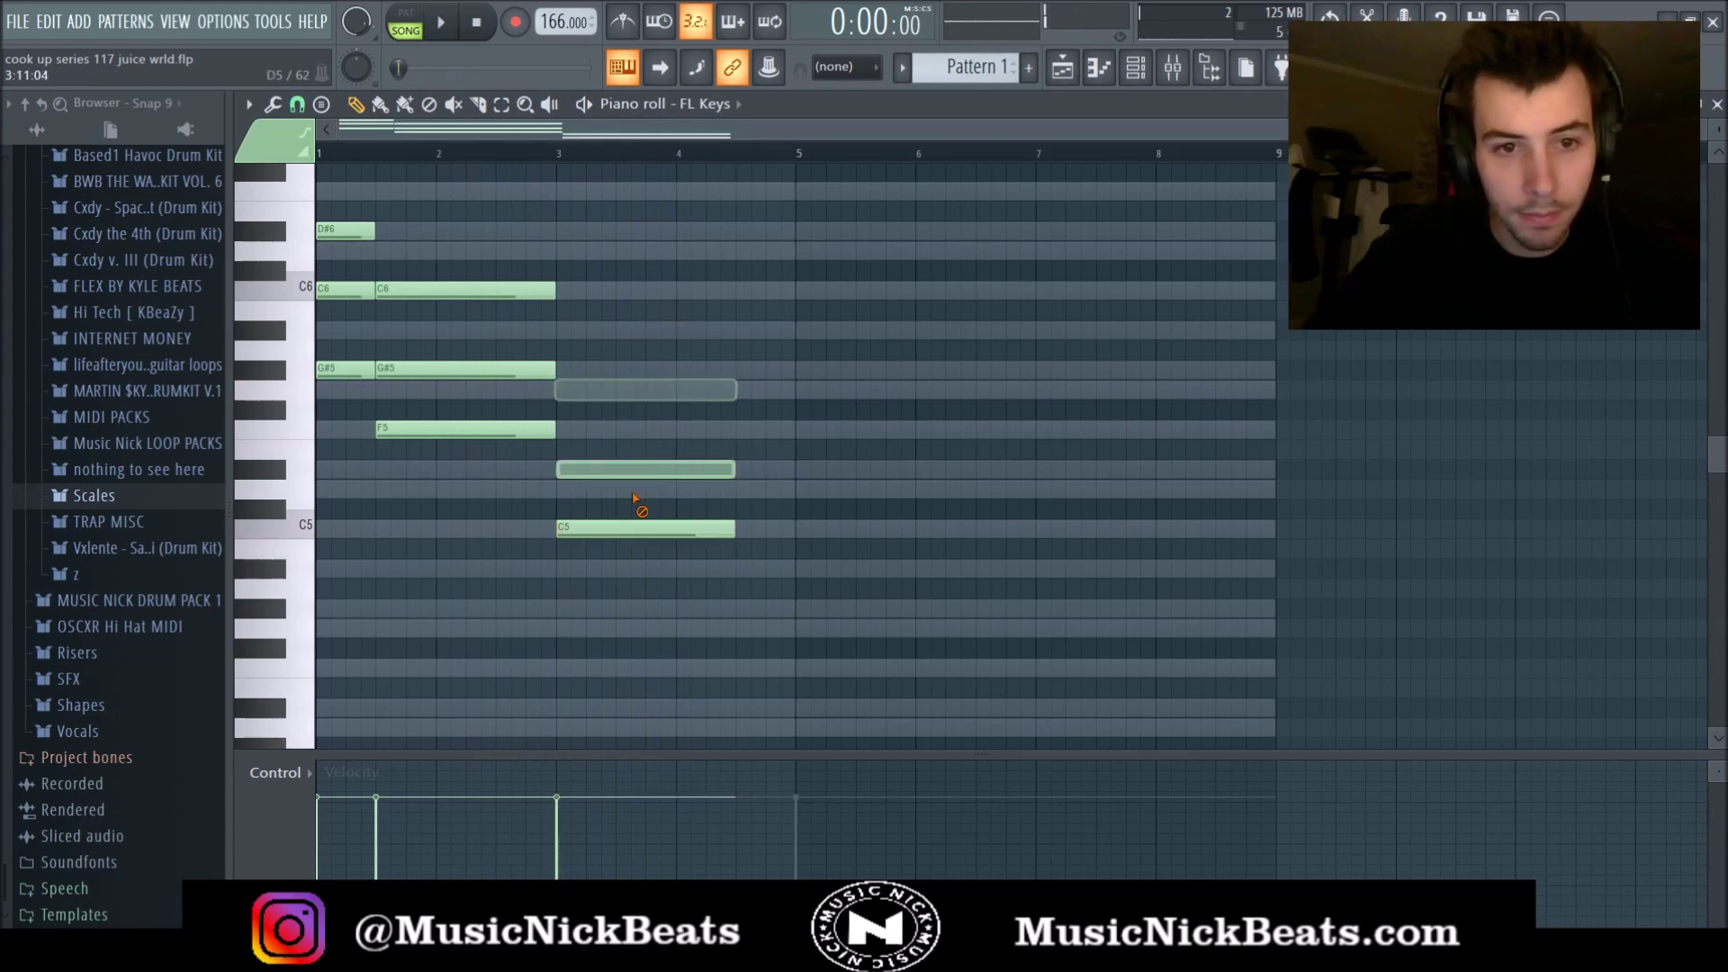
{"action": "right_click", "coordinate": [635, 528]}
Try D#5 and D5 as single notes at bar 3 during playback, deleting each one.
{"action": "left_click", "coordinate": [379, 155]}
{"action": "key", "text": "space"}
{"action": "left_click", "coordinate": [565, 470]}
{"action": "key", "text": "space"}
{"action": "right_click", "coordinate": [561, 472]}
{"action": "left_click", "coordinate": [560, 471]}
{"action": "right_click", "coordinate": [560, 472]}
{"action": "left_click", "coordinate": [560, 487]}
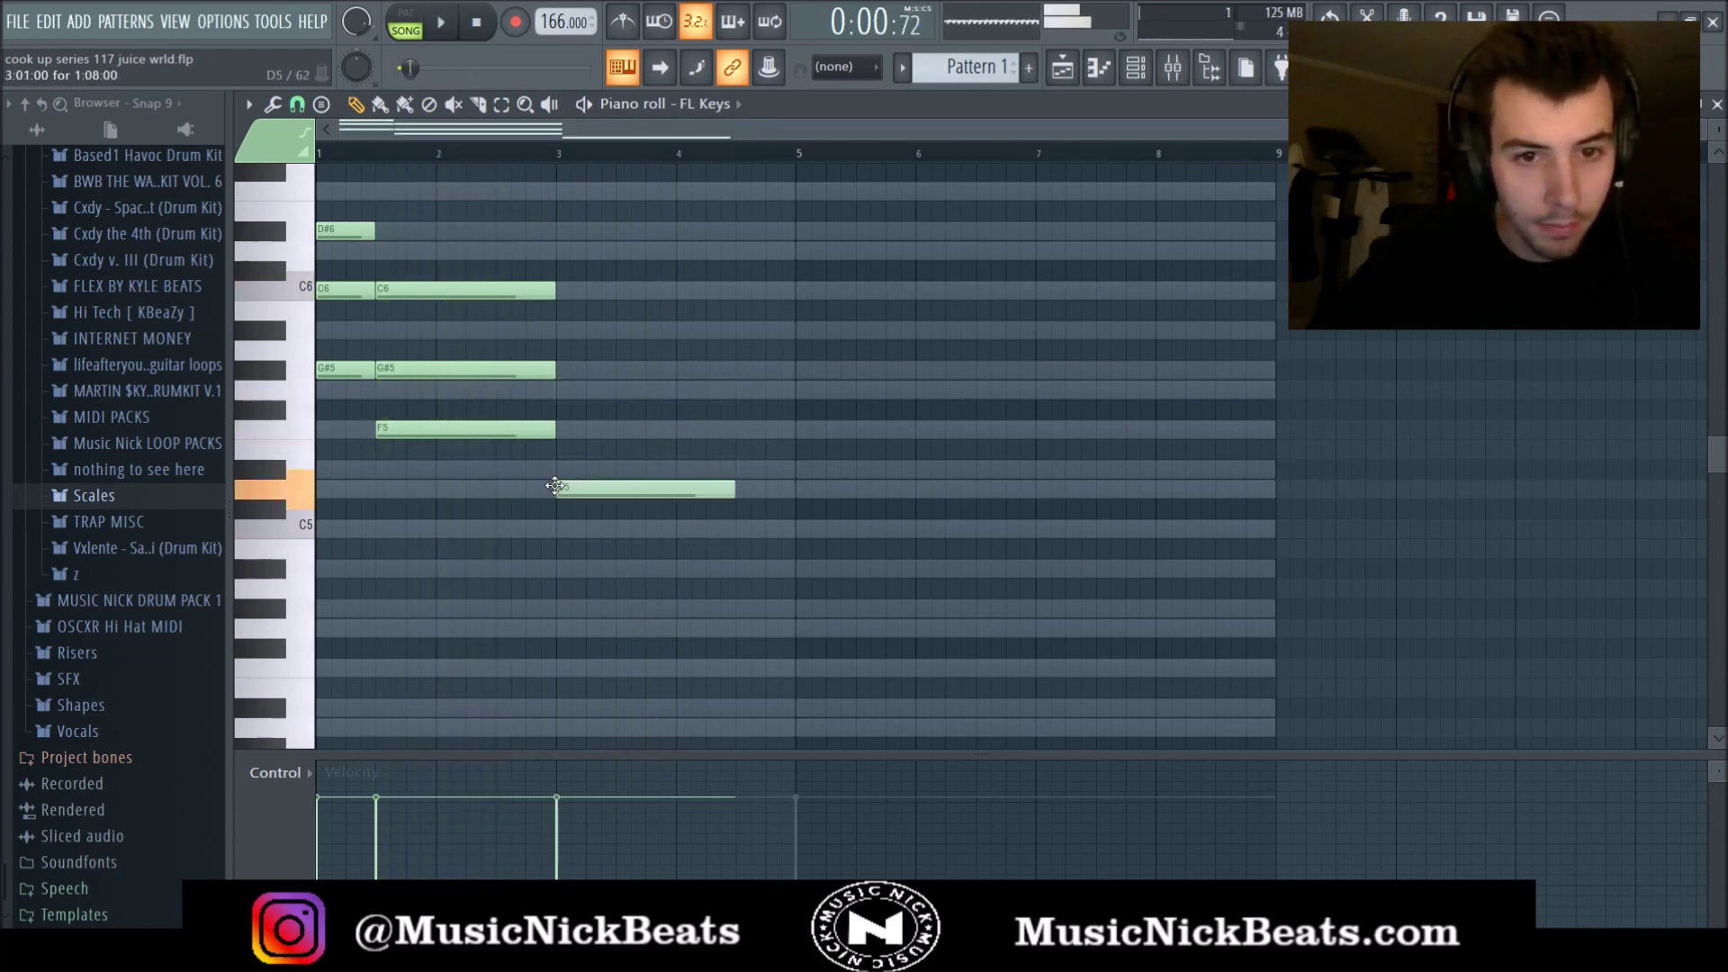
{"action": "right_click", "coordinate": [559, 487]}
Draw a third chord of D#5, G5 and A#5 after the second chord and play the progression.
{"action": "left_click", "coordinate": [559, 472]}
{"action": "left_click", "coordinate": [559, 389]}
{"action": "left_click", "coordinate": [560, 329]}
{"action": "key", "text": "space"}
{"action": "left_click", "coordinate": [560, 155]}
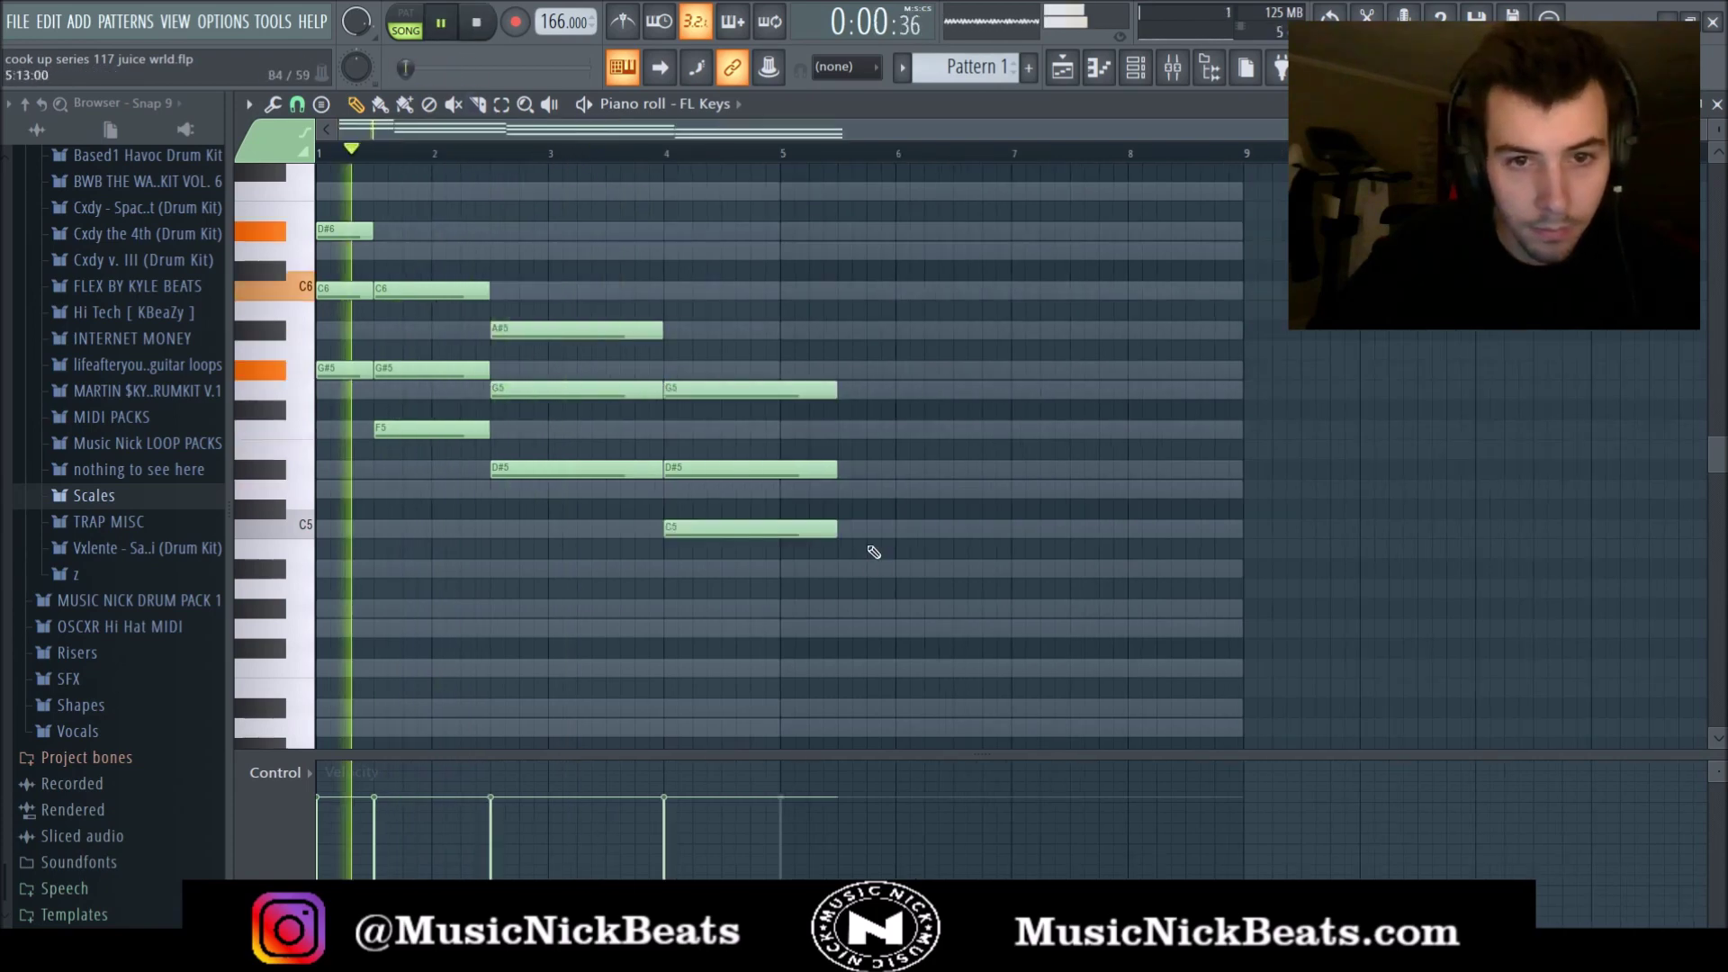
Shorten the C5, D#5 and G5 chord at bar 4 to one bar and listen to the progression.
{"action": "left_click_drag", "start_coordinate": [895, 588], "coordinate": [671, 351]}
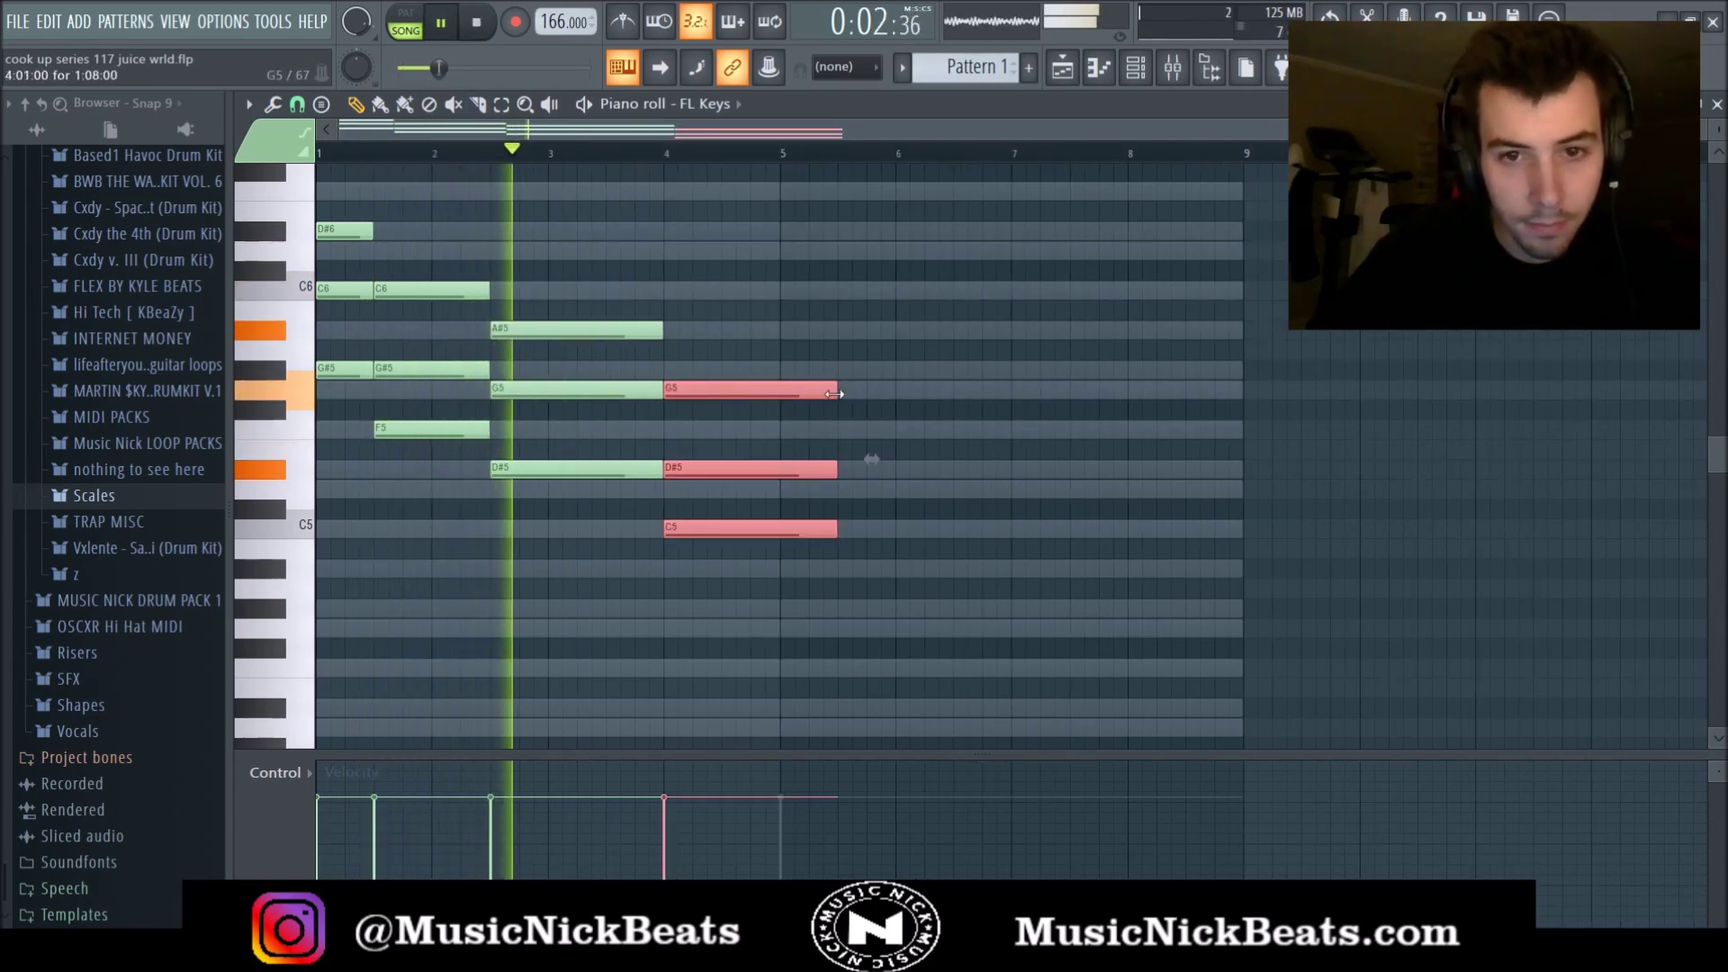
{"action": "left_click_drag", "start_coordinate": [834, 468], "coordinate": [799, 460]}
{"action": "left_click", "coordinate": [819, 396]}
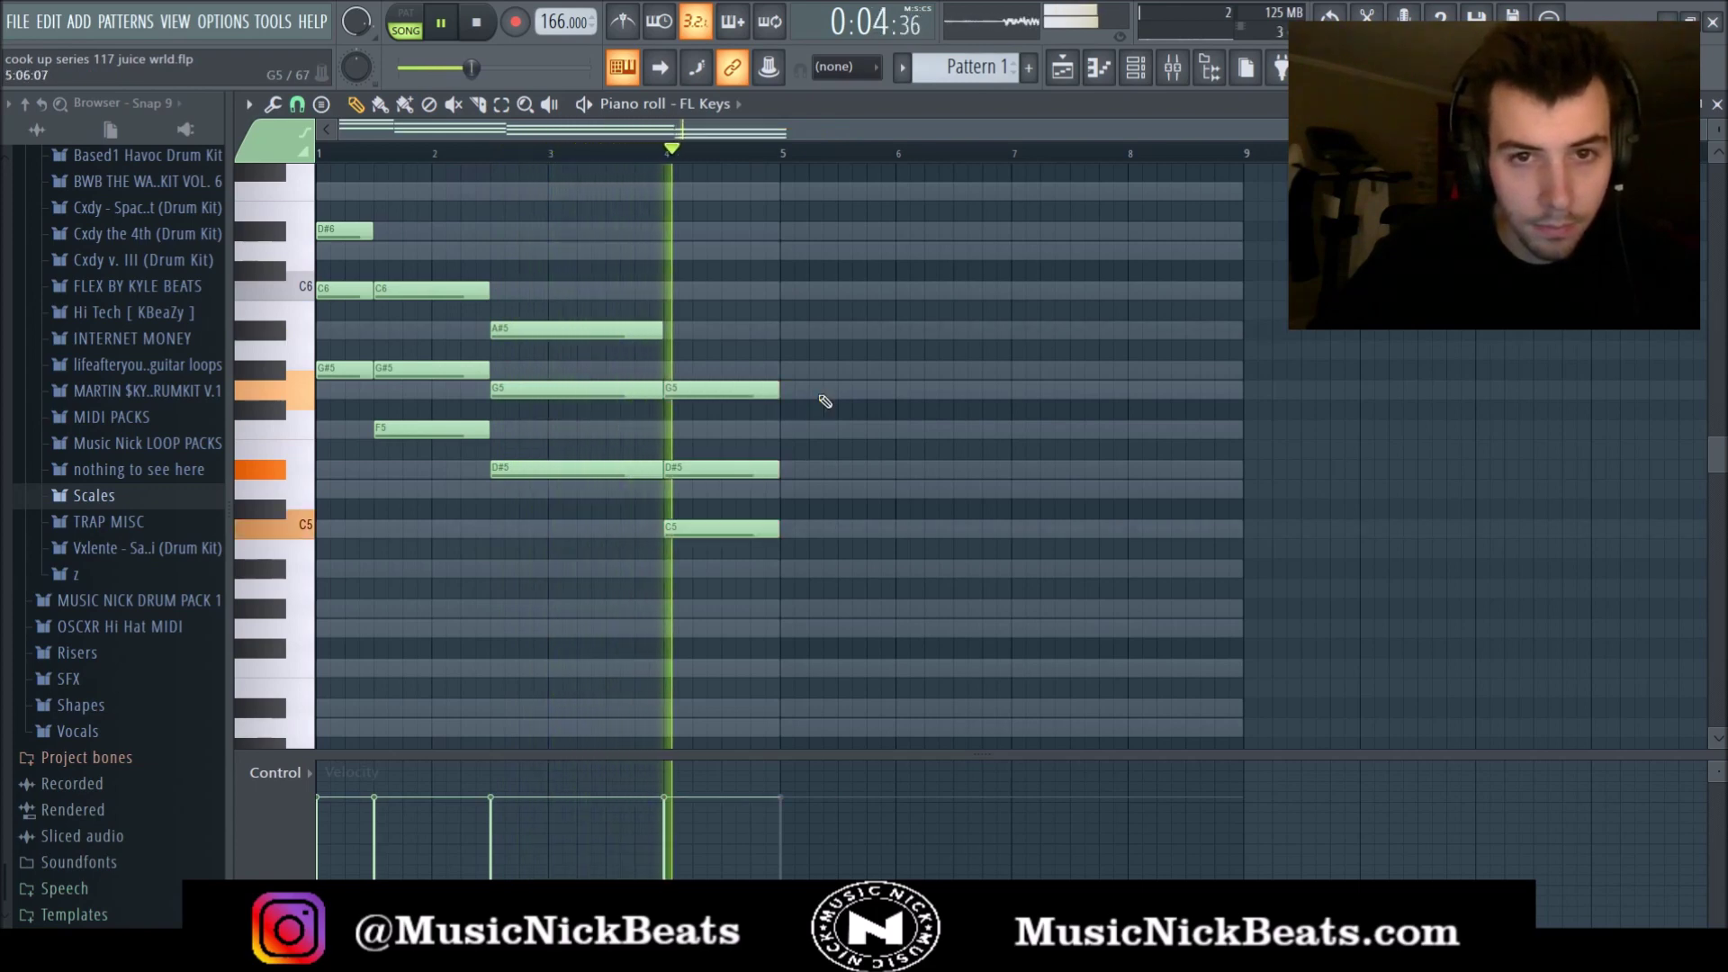
{"action": "key", "text": "space"}
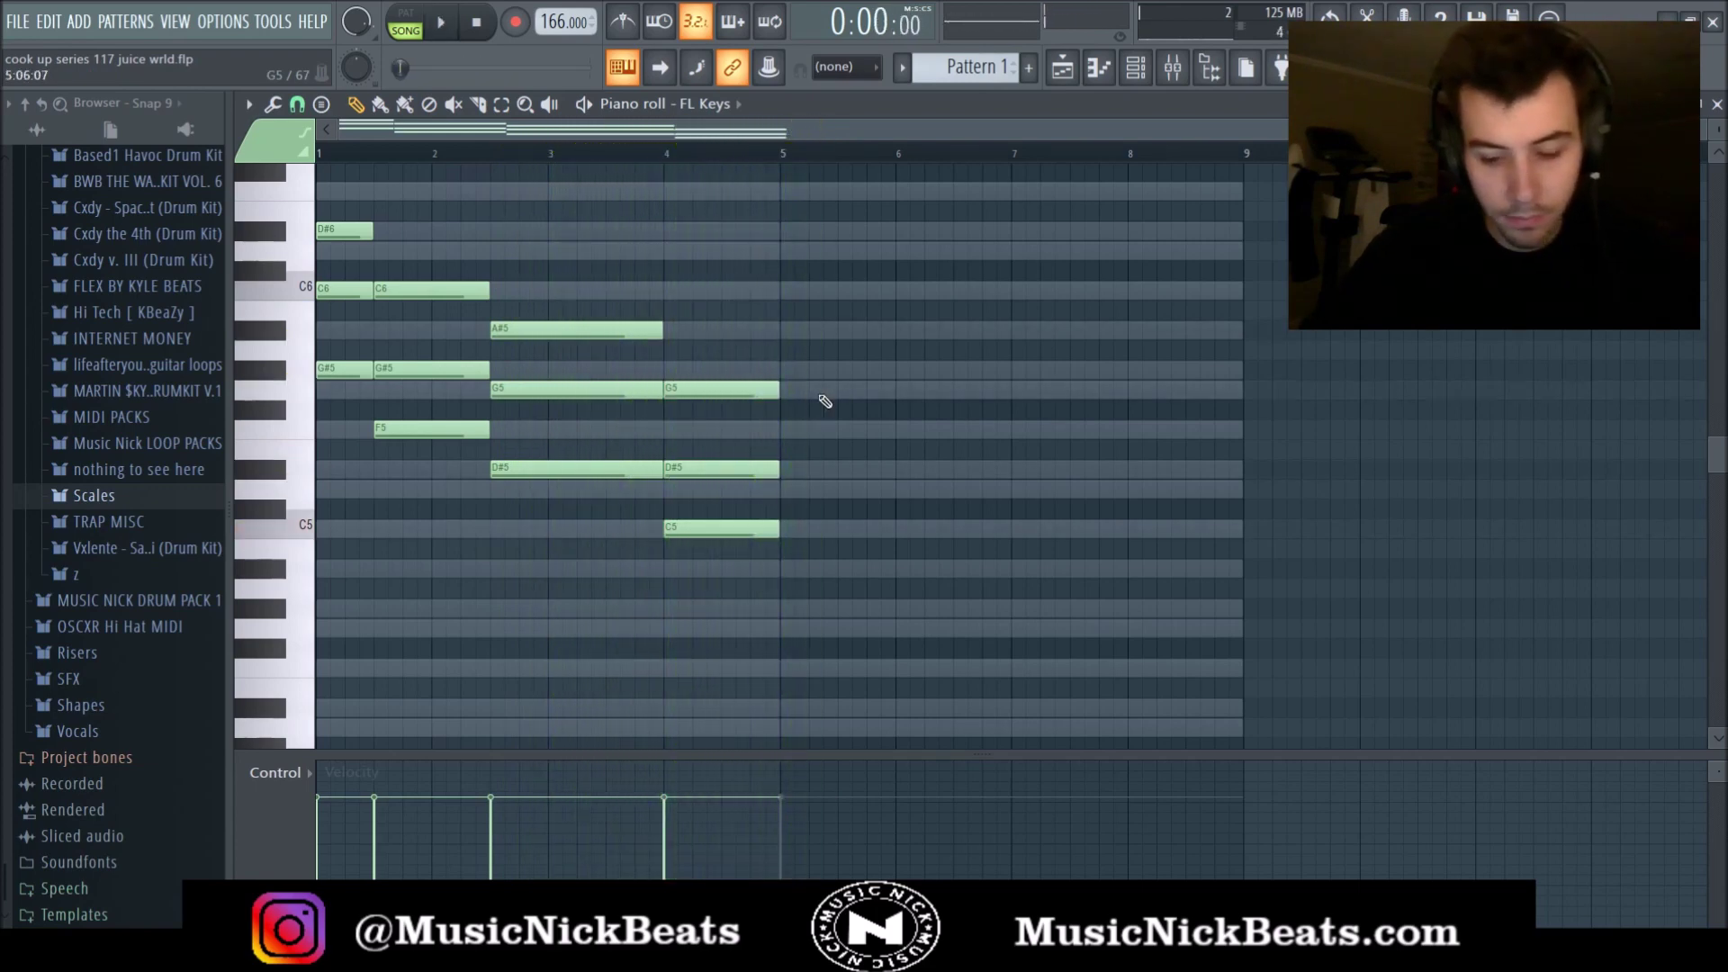
Duplicate the four-bar progression to bars 5 through 8 and play the copy.
{"action": "left_click_drag", "start_coordinate": [781, 160], "coordinate": [3, 203]}
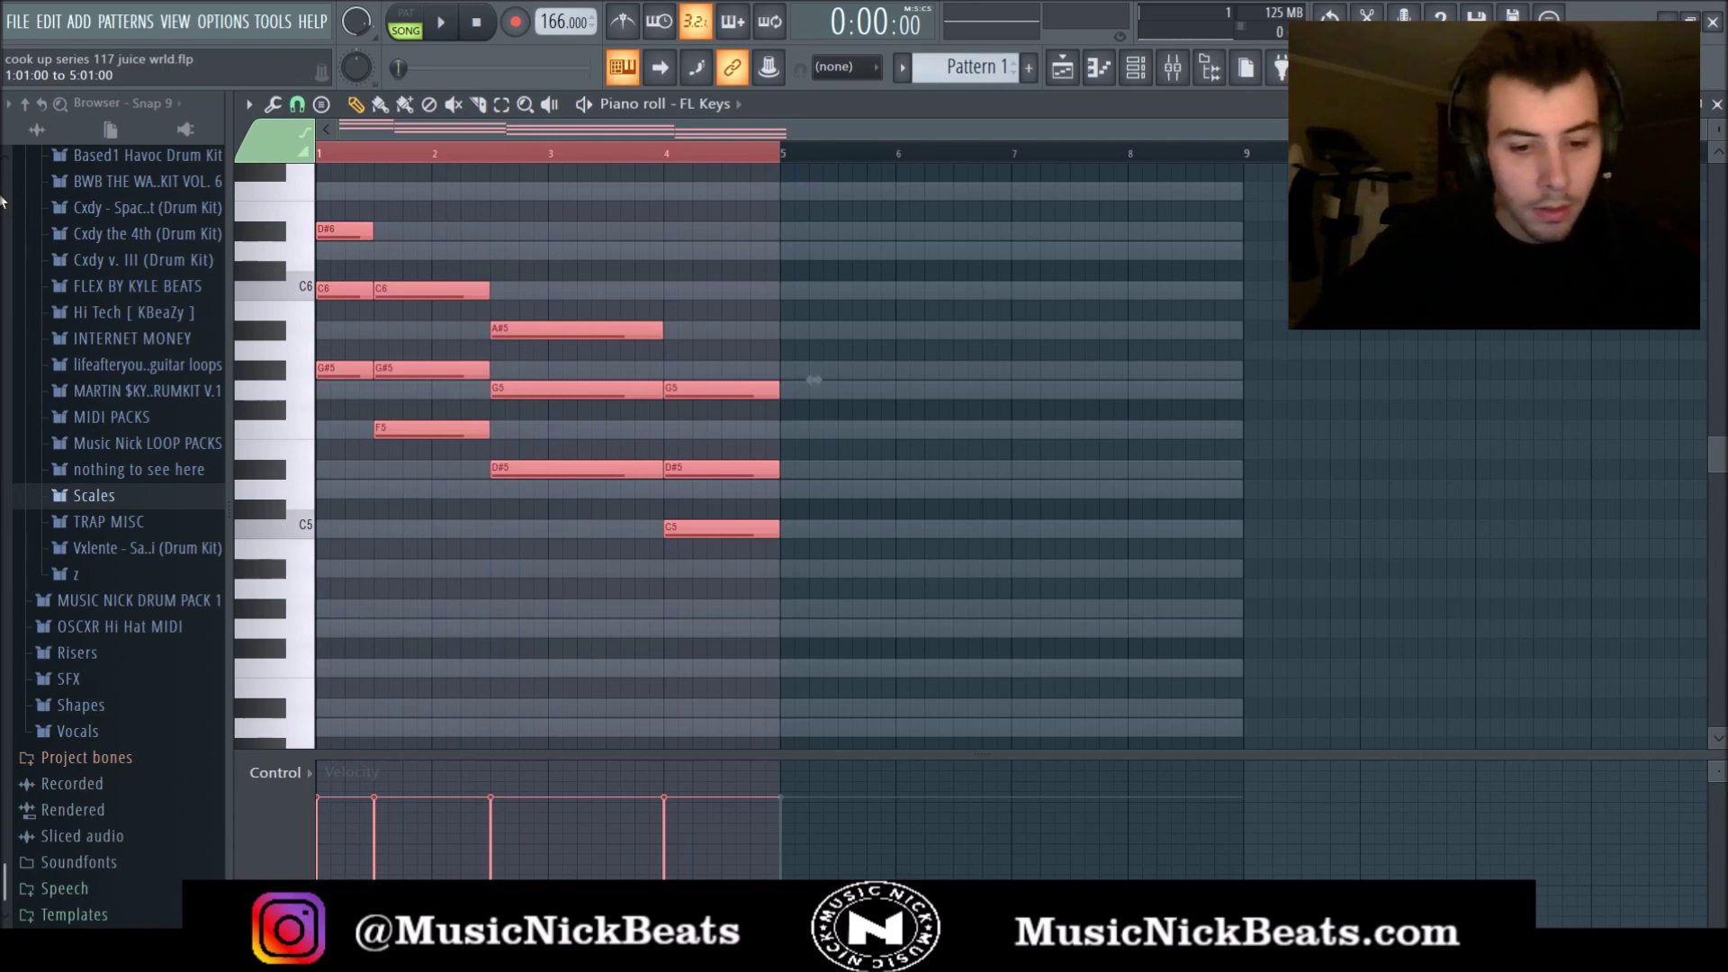
{"action": "key", "text": "ctrl+b"}
{"action": "left_click", "coordinate": [788, 161]}
{"action": "key", "text": "space"}
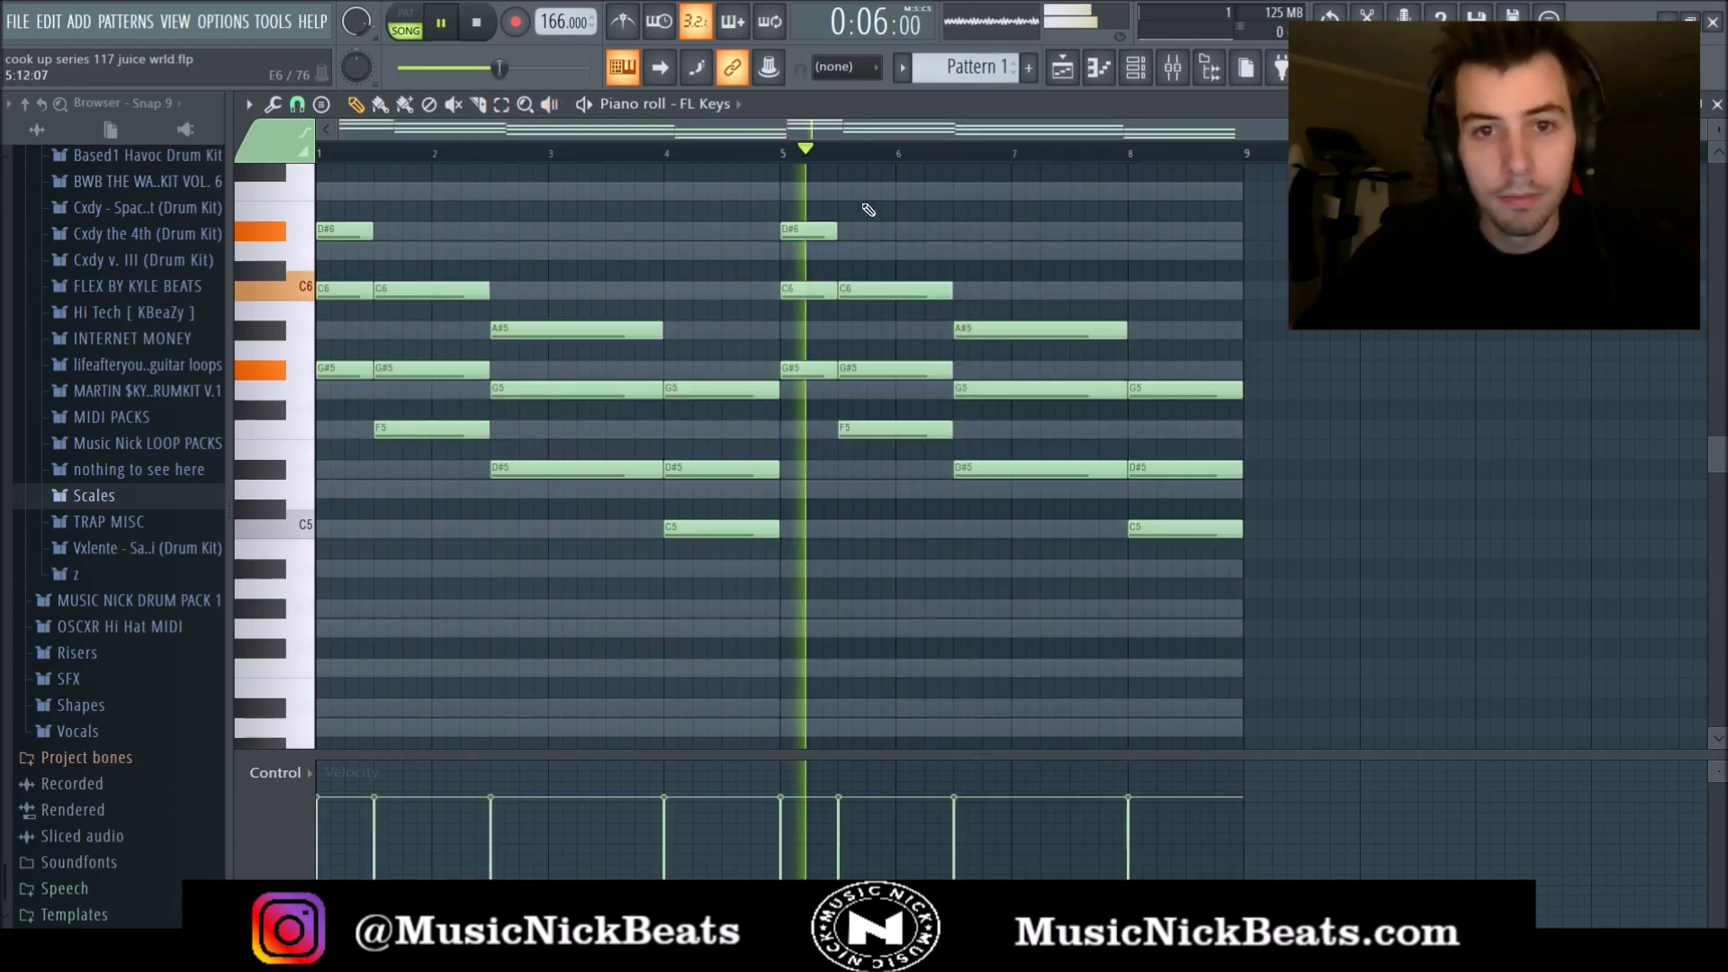
{"action": "key", "text": "space"}
Shorten the copied third chord to half a bar, add an A#5, D6 and F6 chord at bar 7, and play it.
{"action": "left_click_drag", "start_coordinate": [875, 529], "coordinate": [805, 346]}
{"action": "right_click", "coordinate": [824, 317]}
{"action": "left_click", "coordinate": [823, 230]}
{"action": "left_click_drag", "start_coordinate": [823, 230], "coordinate": [823, 191]}
{"action": "left_click", "coordinate": [819, 251]}
{"action": "left_click", "coordinate": [815, 329]}
{"action": "key", "text": "space"}
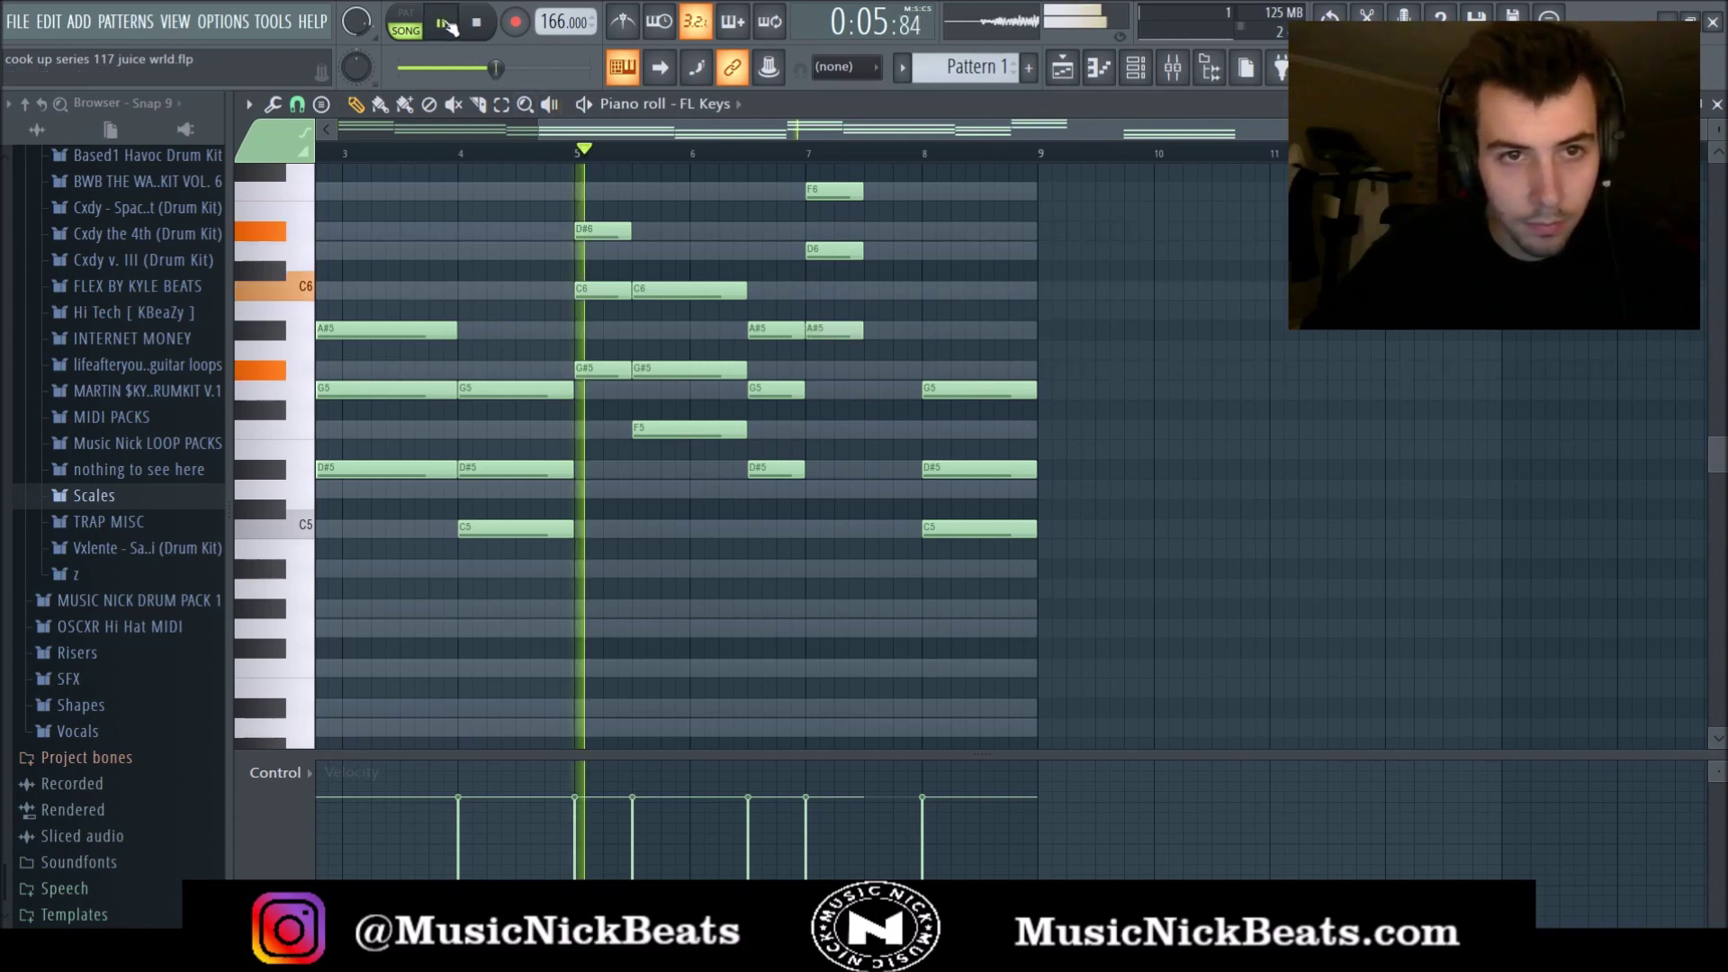
Extend the A#5, D6 and F6 chord at bar 7 to a full bar and stop playback.
{"action": "left_click_drag", "start_coordinate": [875, 389], "coordinate": [920, 194]}
{"action": "left_click", "coordinate": [965, 204], "text": "ctrl"}
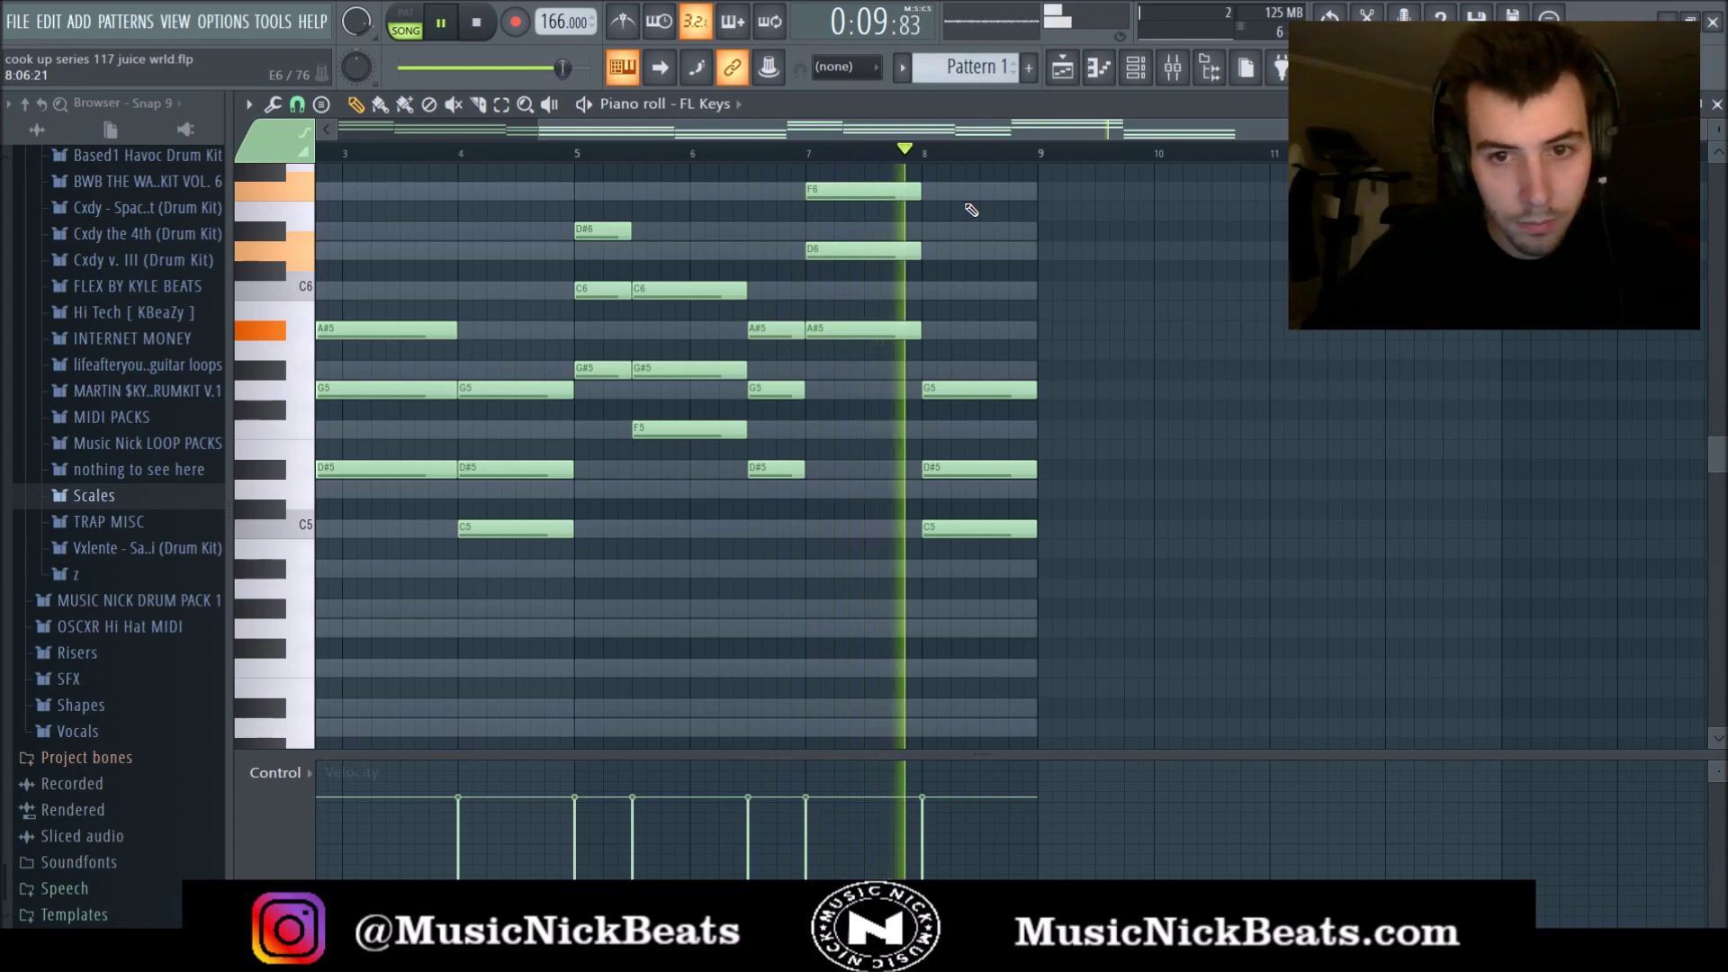
{"action": "left_click", "coordinate": [476, 23]}
{"action": "left_click", "coordinate": [477, 23]}
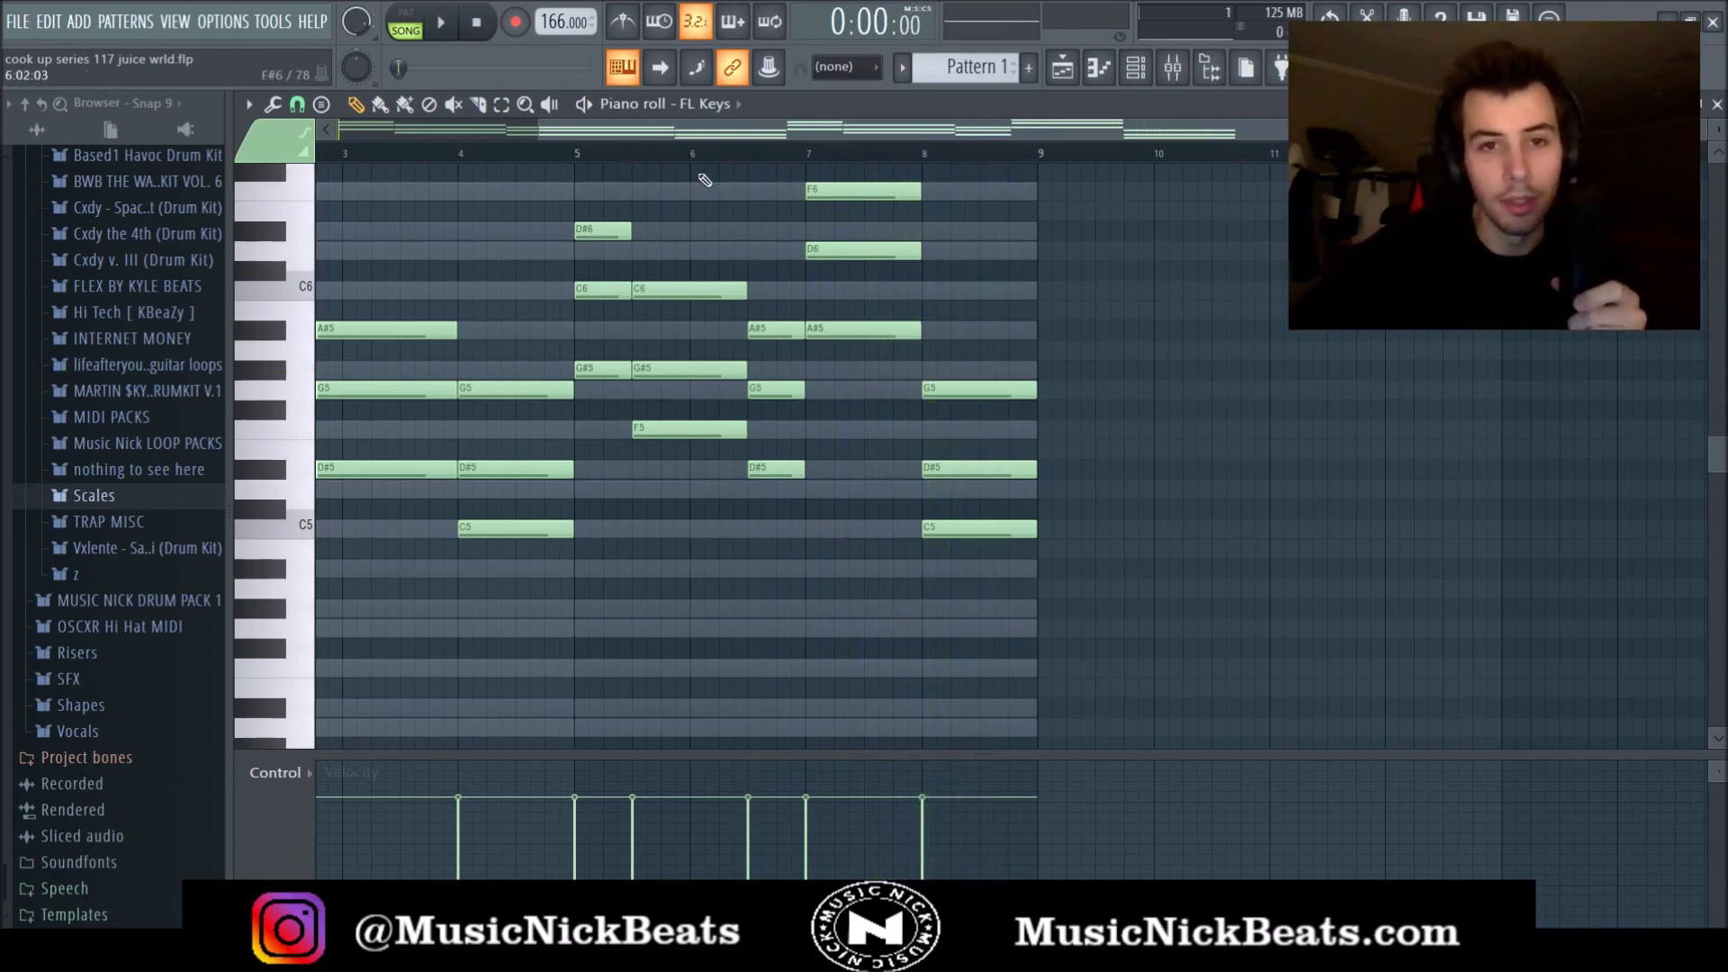
Transpose all the chords down one octave and play the progression.
{"action": "left_click_drag", "start_coordinate": [657, 131], "coordinate": [328, 120]}
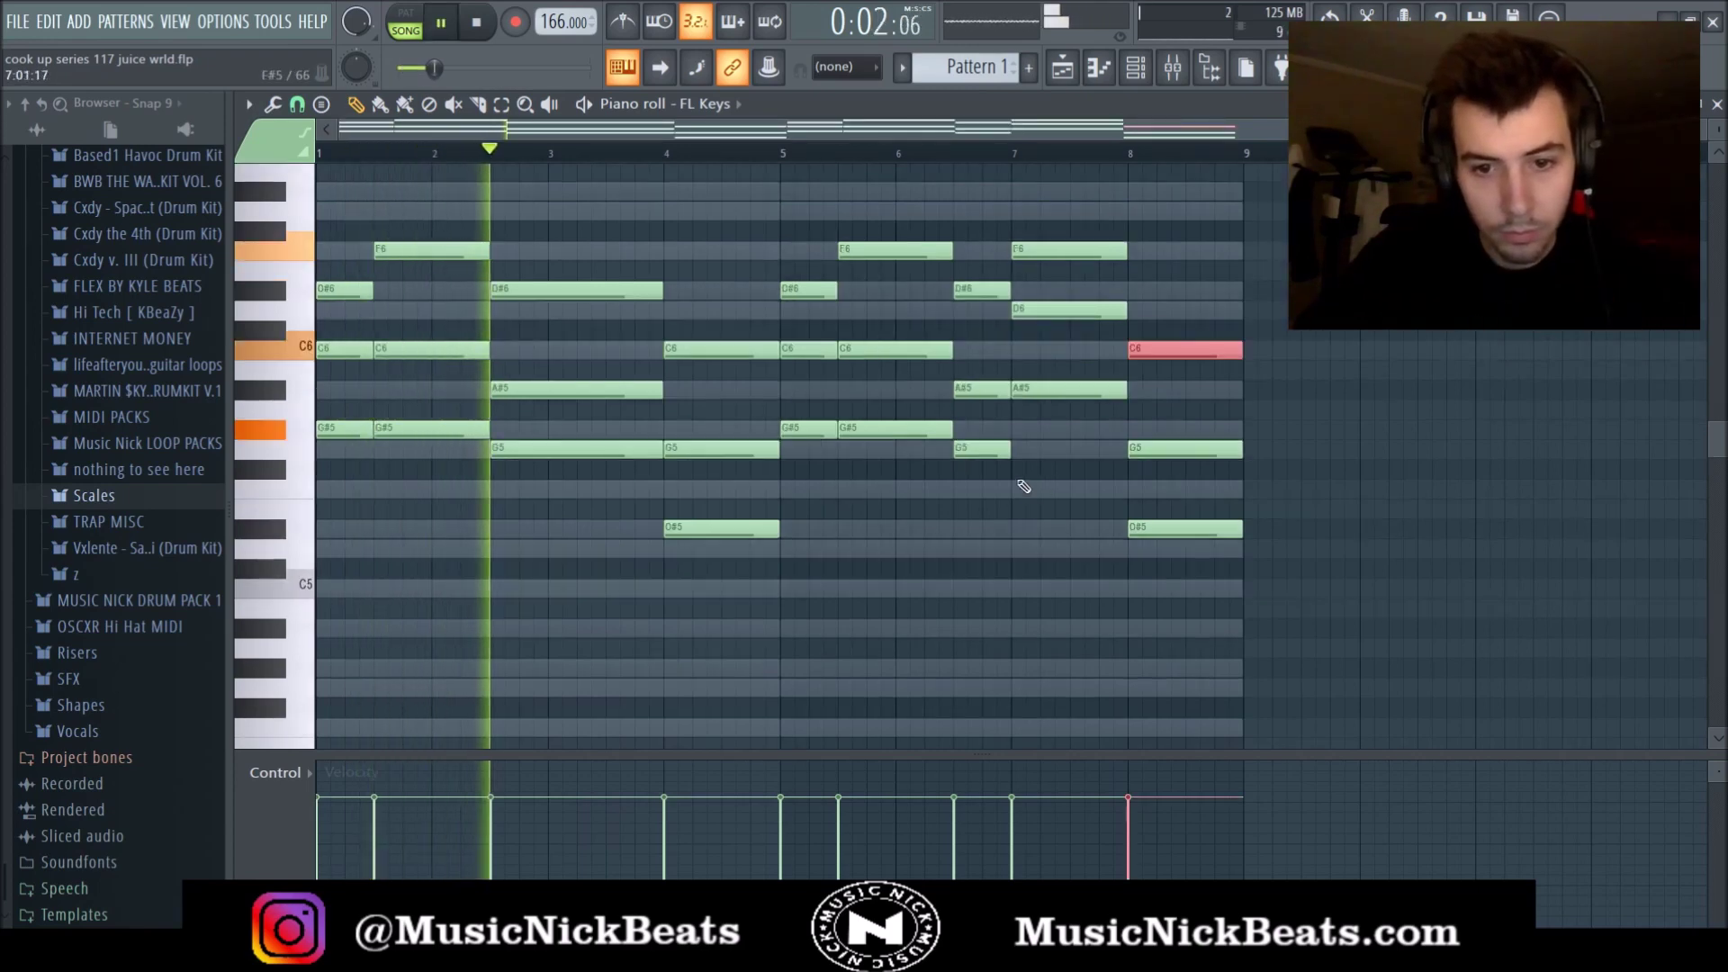
{"action": "key", "text": "space"}
{"action": "key", "text": "ctrl+a"}
{"action": "key", "text": "ctrl+Down"}
{"action": "key", "text": "space"}
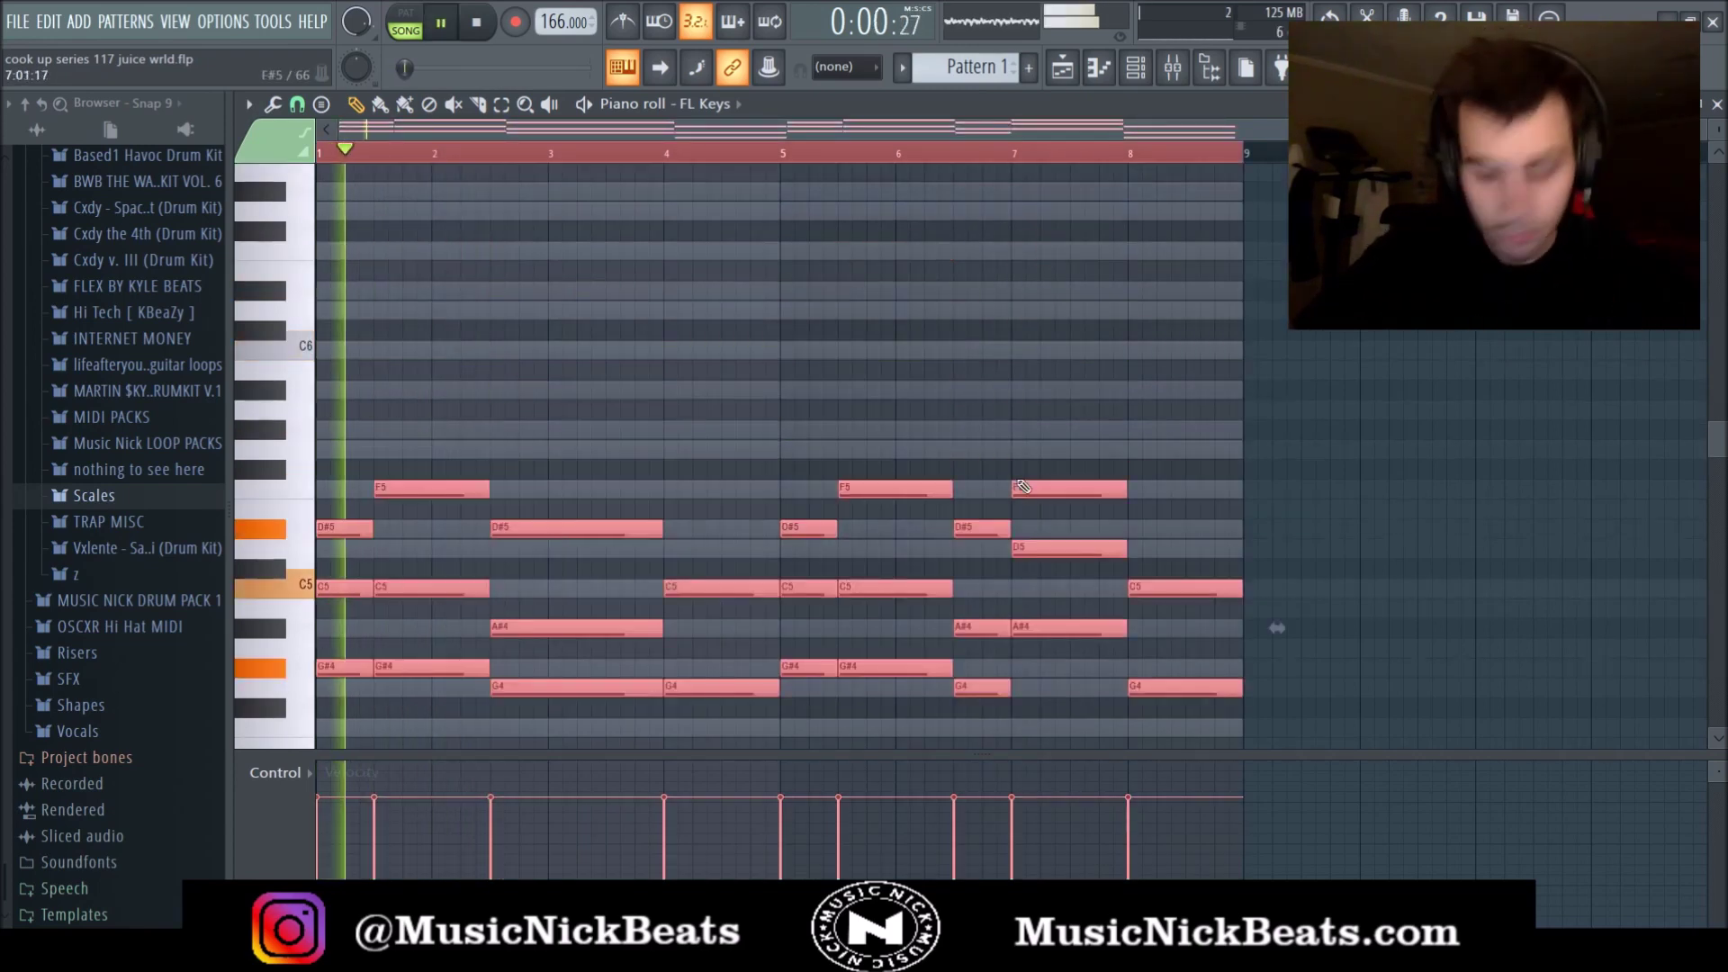
{"action": "scroll", "coordinate": [896, 275], "scroll_direction": "down", "scroll_amount": 1}
{"action": "scroll", "coordinate": [810, 374], "scroll_direction": "down", "scroll_amount": 3}
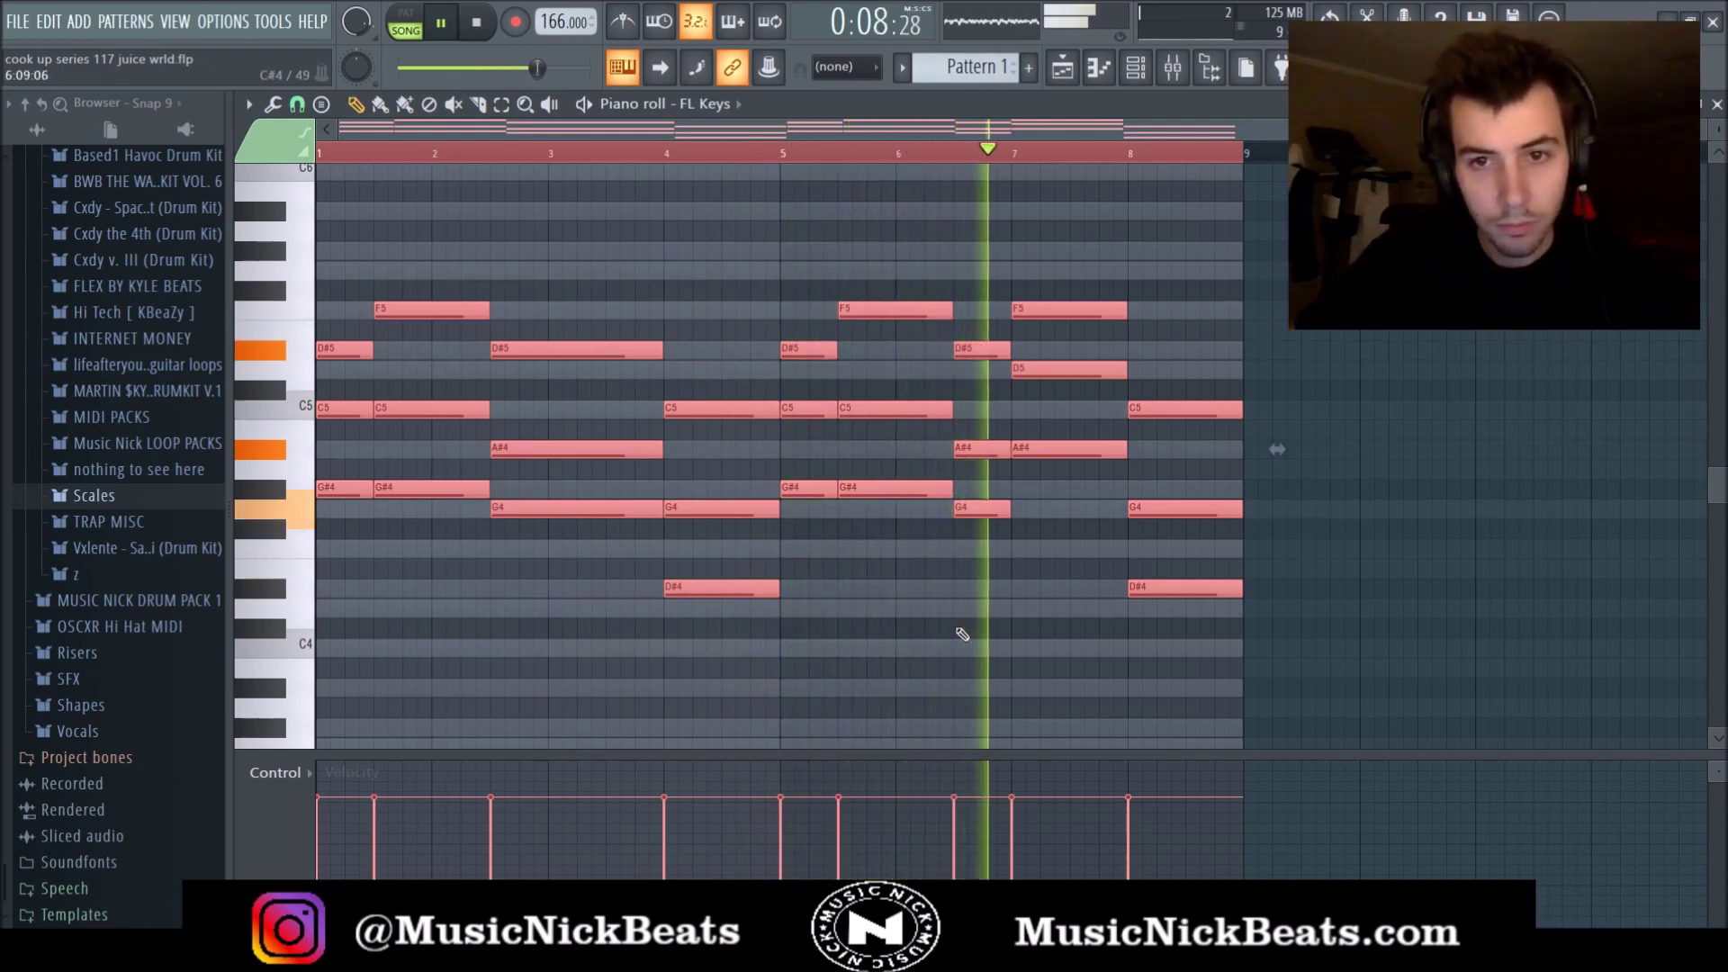
Raise the top note of the bar 7 chord to G5 and replay the second half.
{"action": "key", "text": "space"}
{"action": "left_click_drag", "start_coordinate": [1035, 307], "coordinate": [1010, 262]}
{"action": "key", "text": "space"}
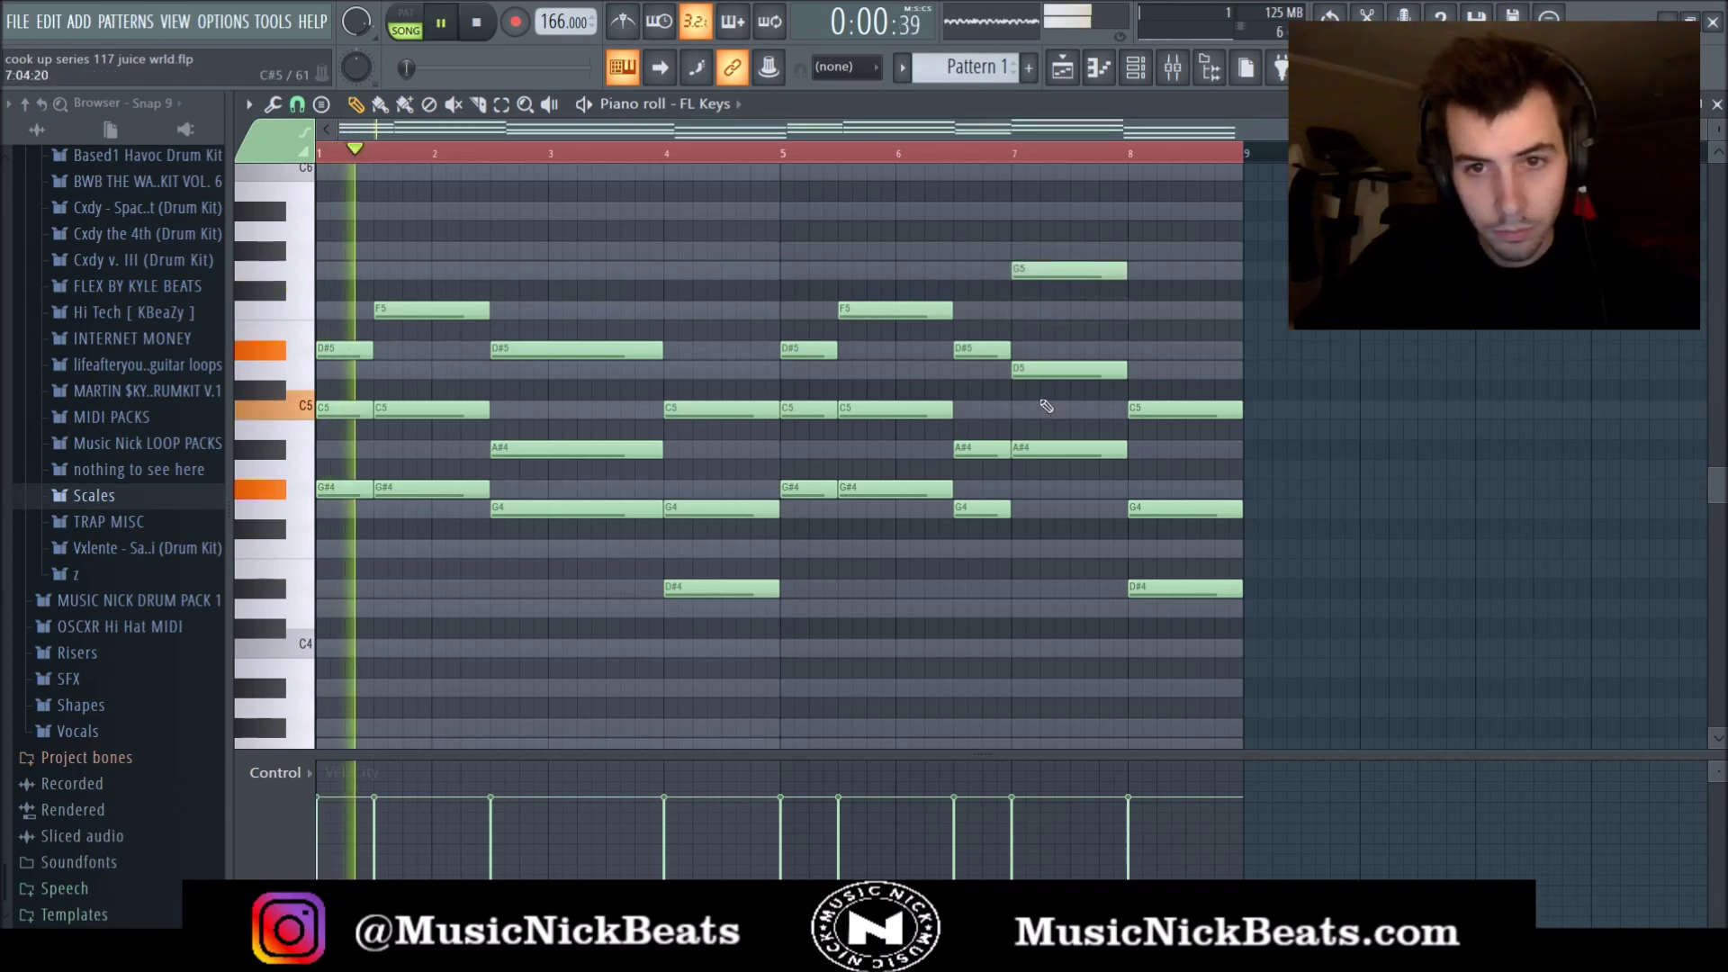
{"action": "left_click", "coordinate": [880, 154]}
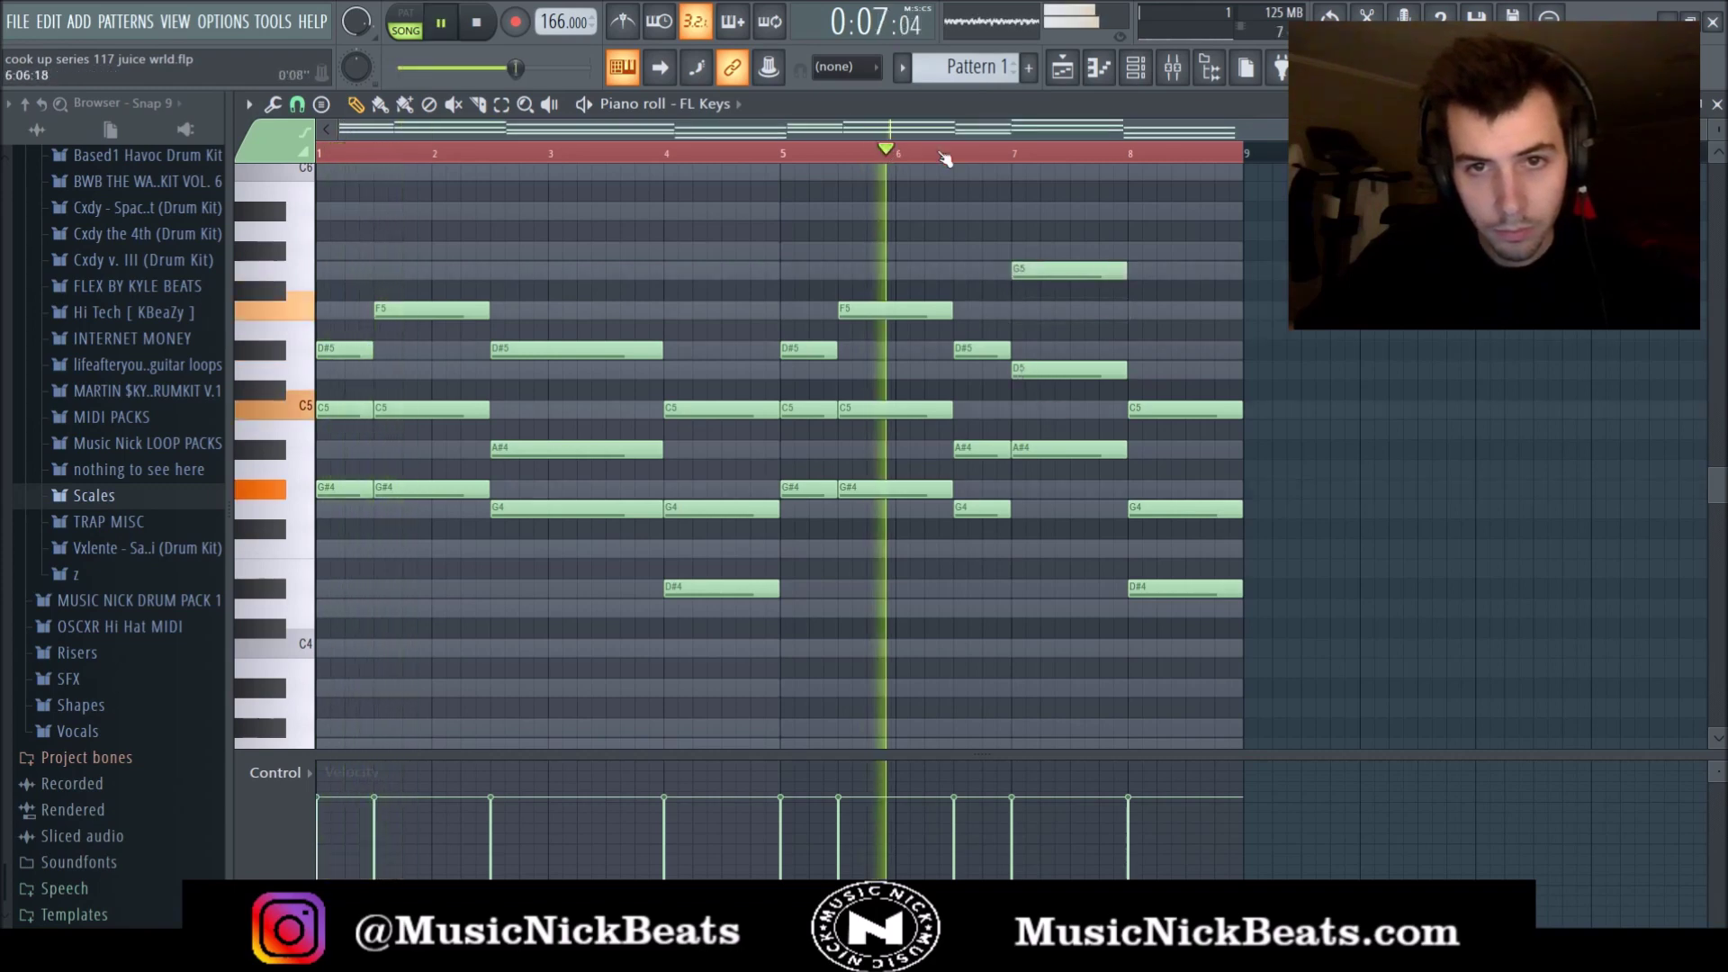
{"action": "left_click", "coordinate": [804, 154]}
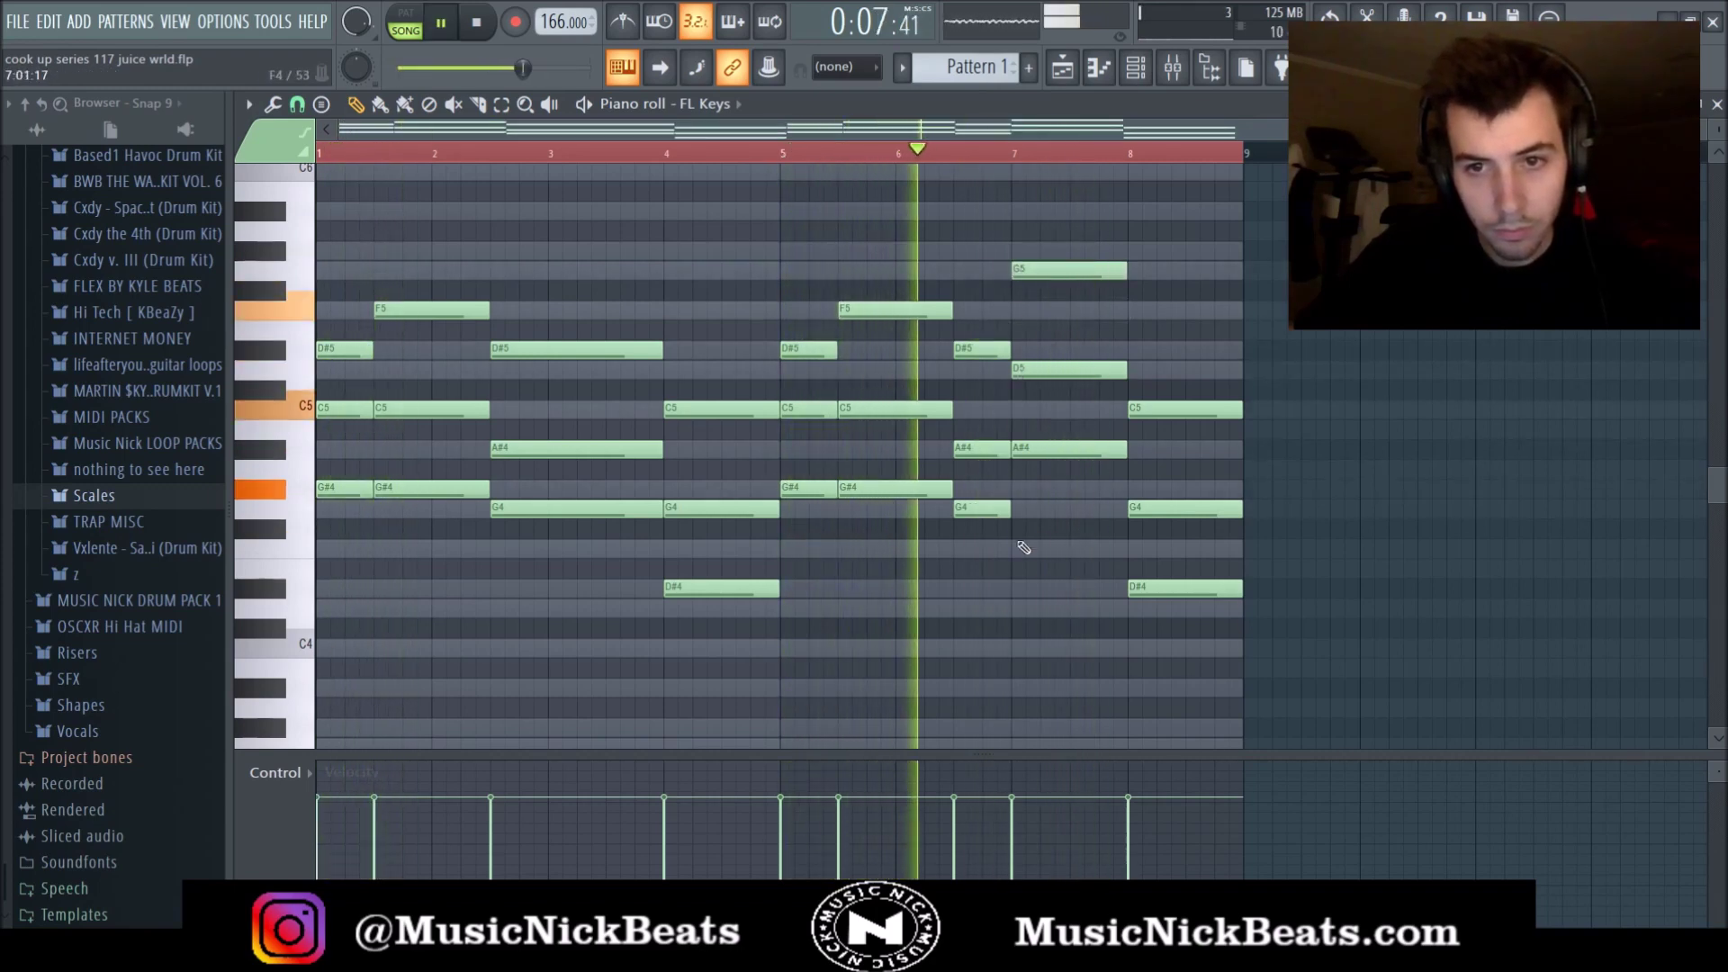
Try the bar 8 chord's lowest note an octave higher, restore it, and rewind playback to around bar 5.
{"action": "left_click", "coordinate": [1188, 590]}
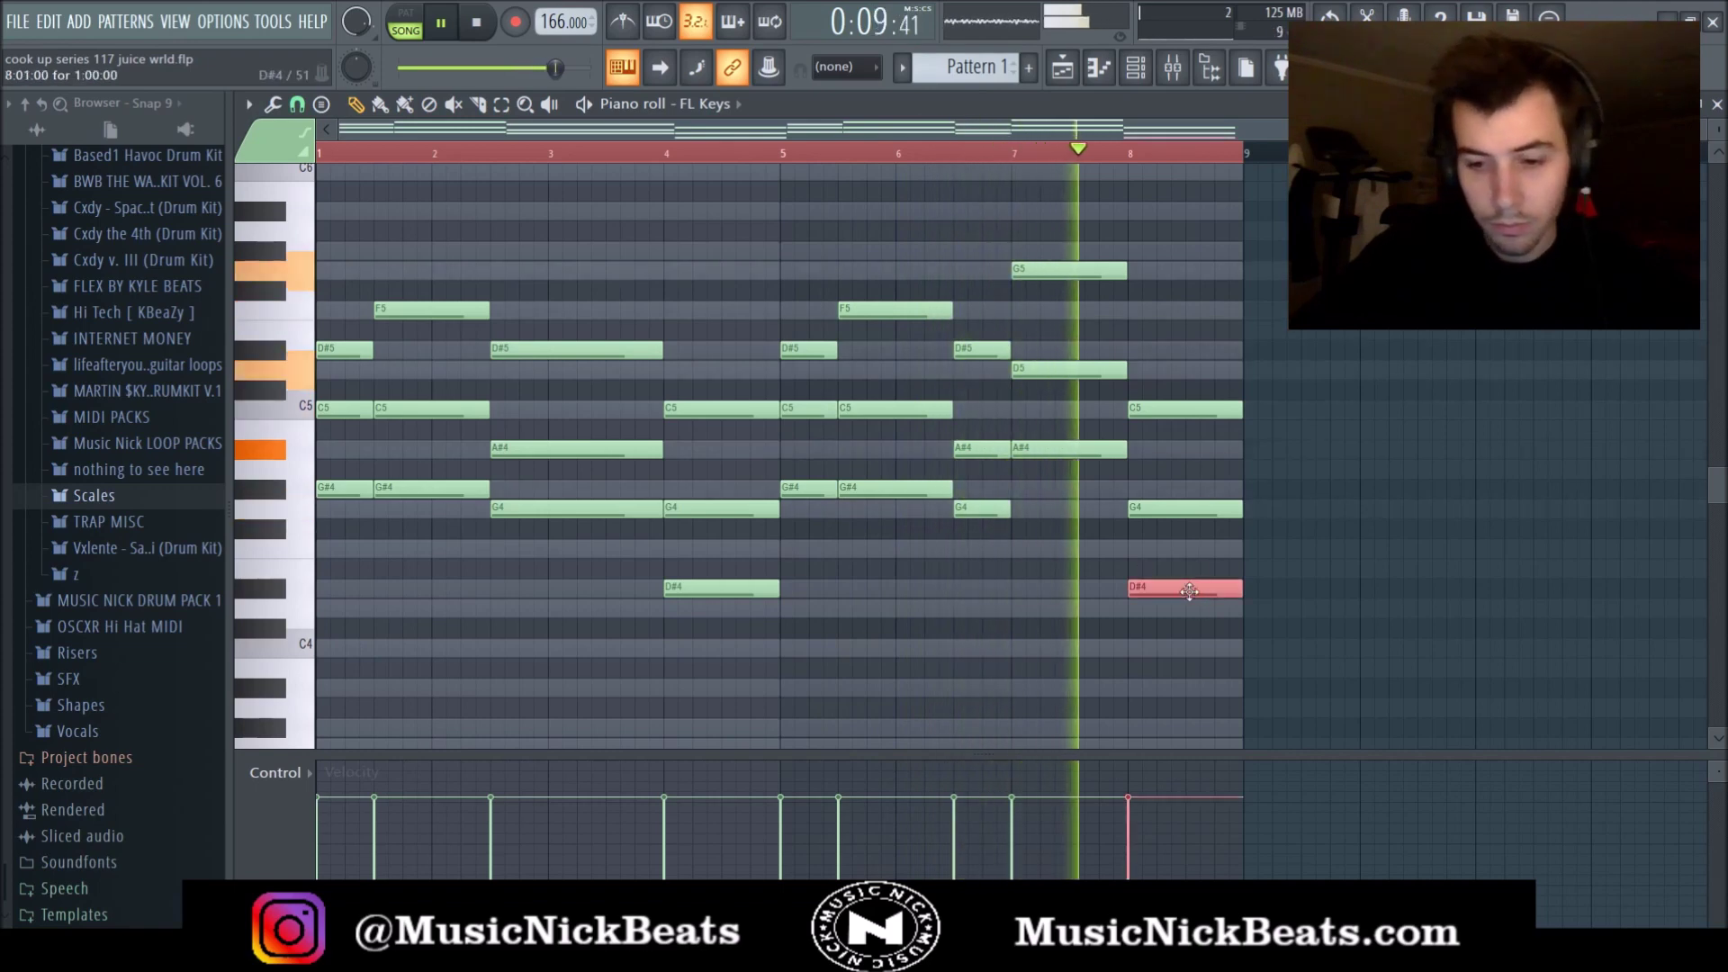
{"action": "key", "text": "ctrl+Up"}
{"action": "key", "text": "ctrl+Down"}
{"action": "key", "text": "KP_Divide"}
{"action": "key", "text": "KP_Divide"}
{"action": "key", "text": "KP_Divide"}
{"action": "key", "text": "KP_Divide"}
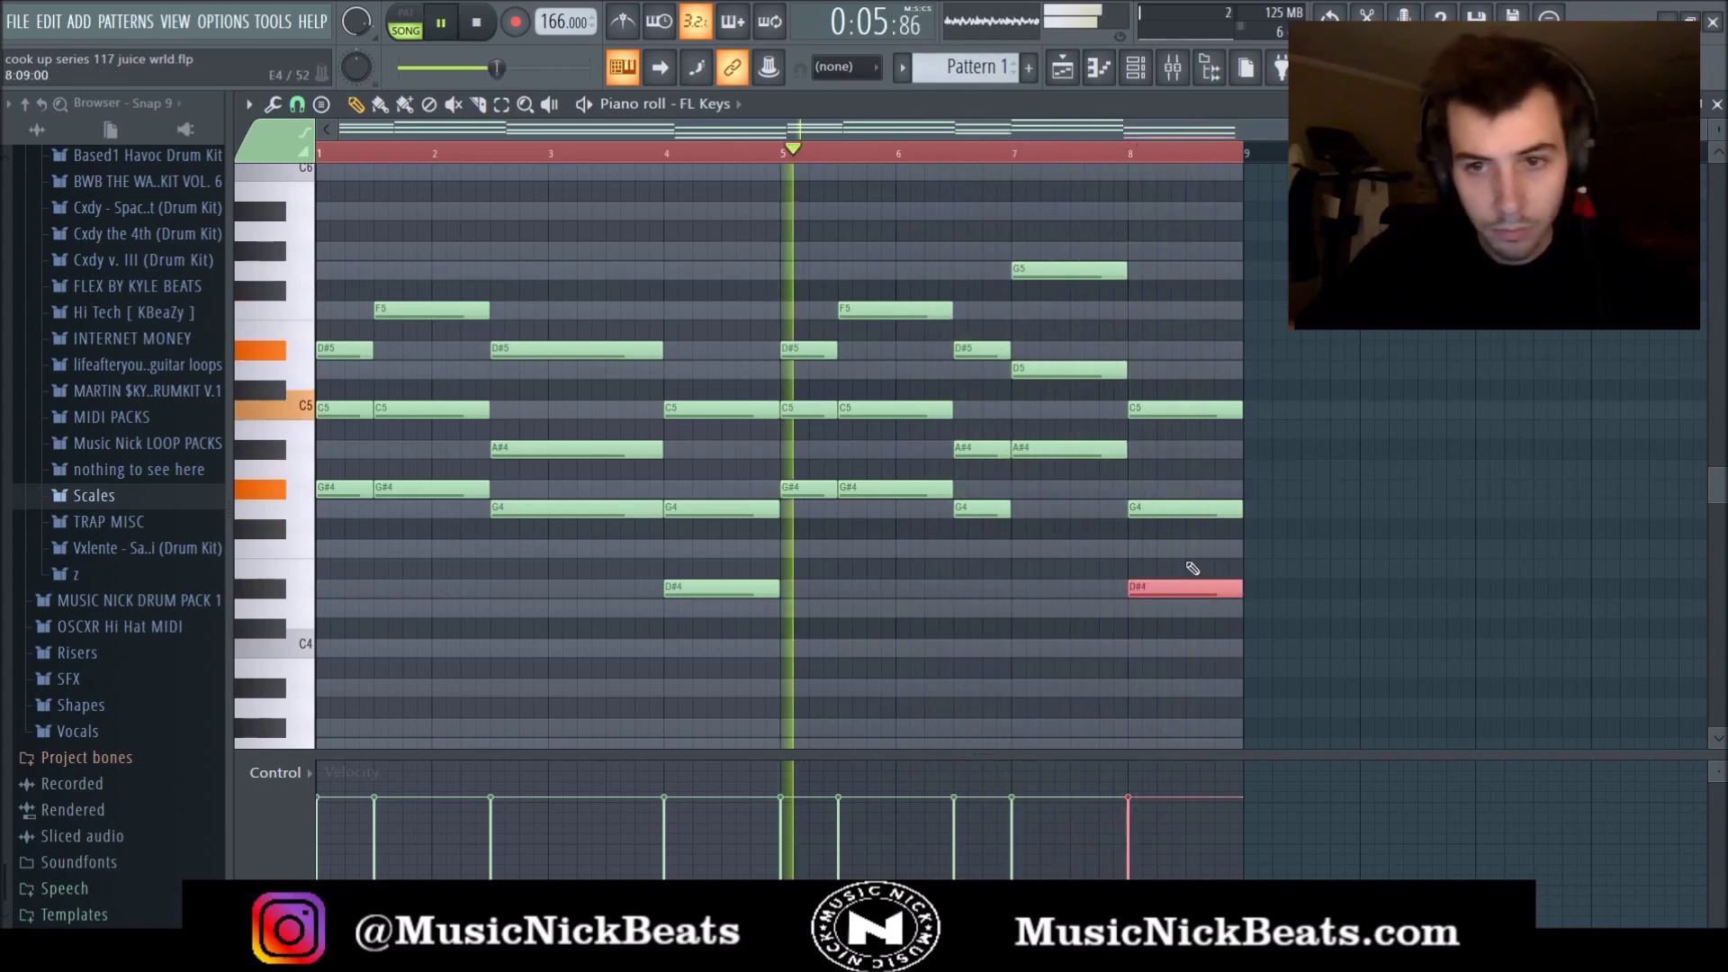
Move the last chord half a bar later and fill the gap at bar 8 with an A#4, D5 and F5 chord.
{"action": "left_click_drag", "start_coordinate": [1212, 601], "coordinate": [1220, 426]}
{"action": "left_click", "coordinate": [1131, 310]}
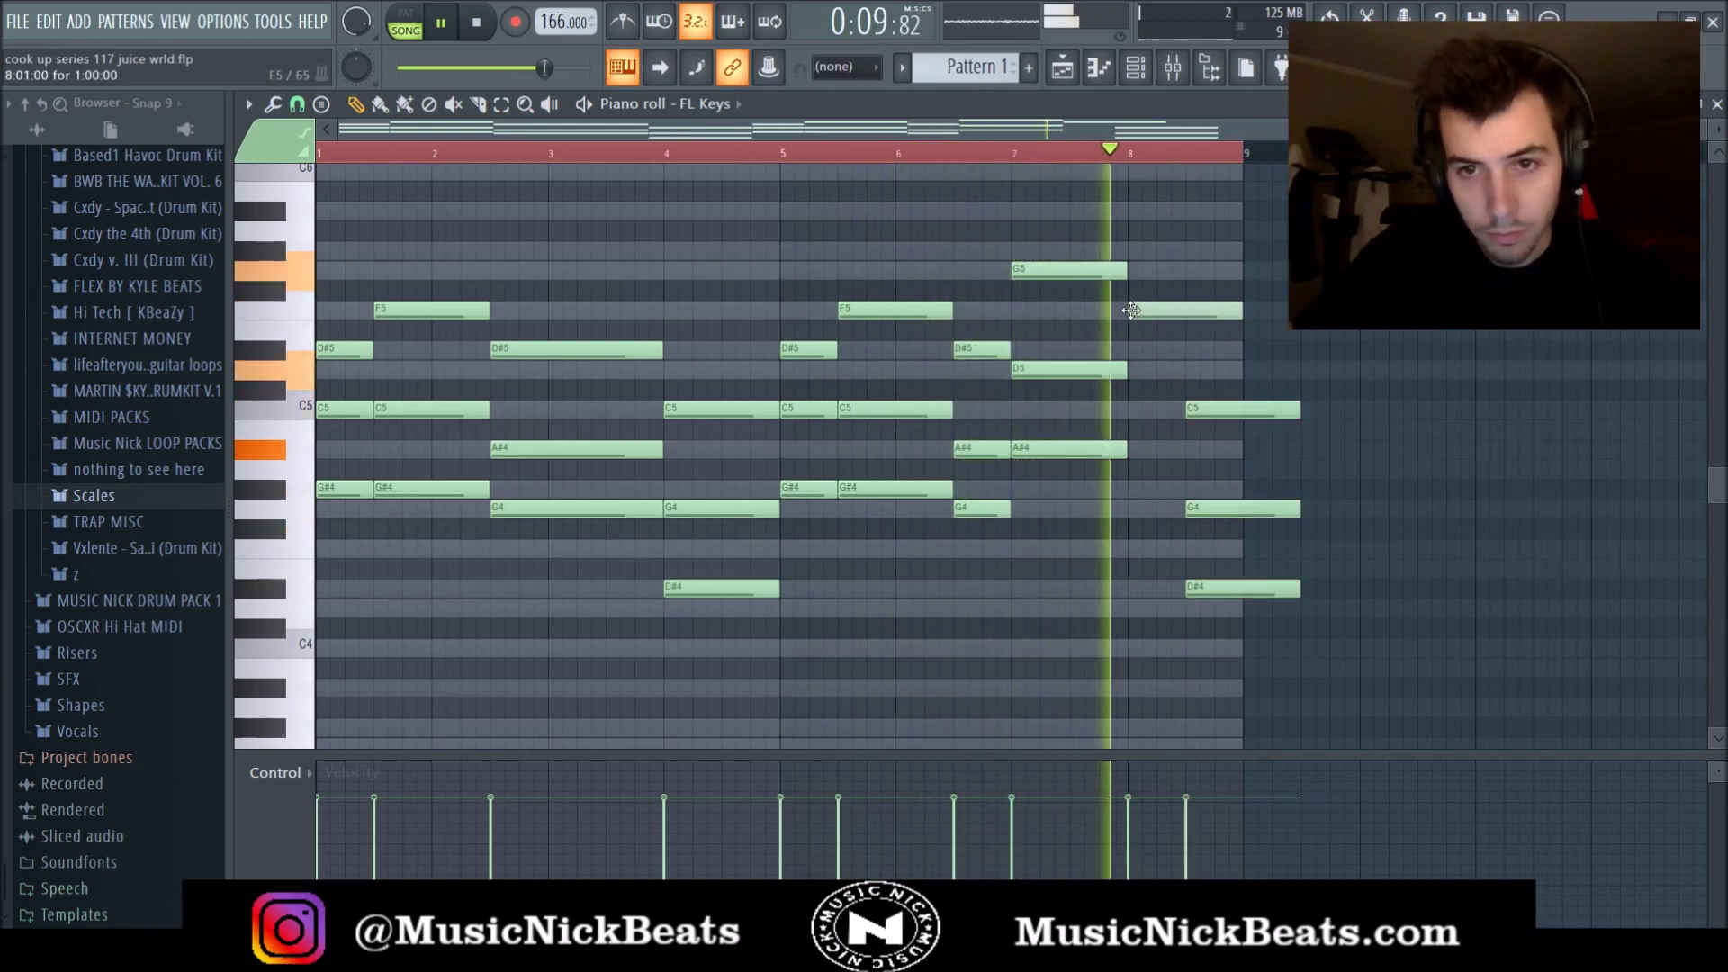
{"action": "key", "text": "space"}
{"action": "left_click_drag", "start_coordinate": [1242, 311], "coordinate": [1184, 311]}
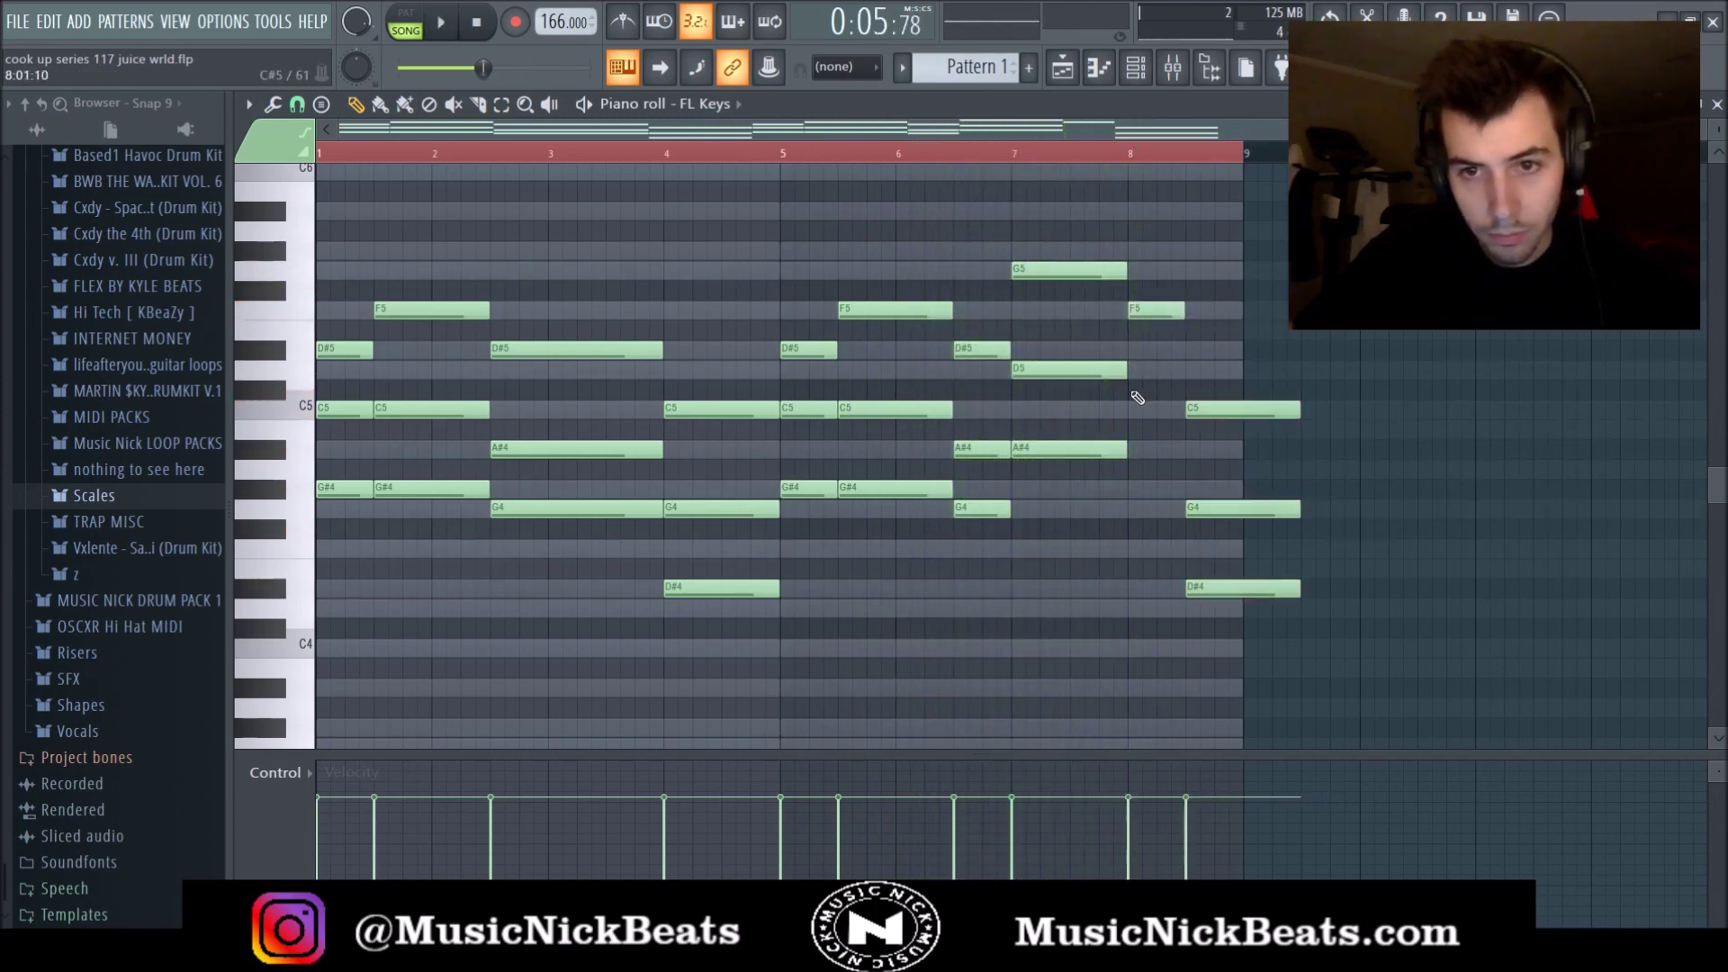
{"action": "left_click", "coordinate": [1135, 369]}
{"action": "left_click", "coordinate": [1148, 448]}
{"action": "key", "text": "space"}
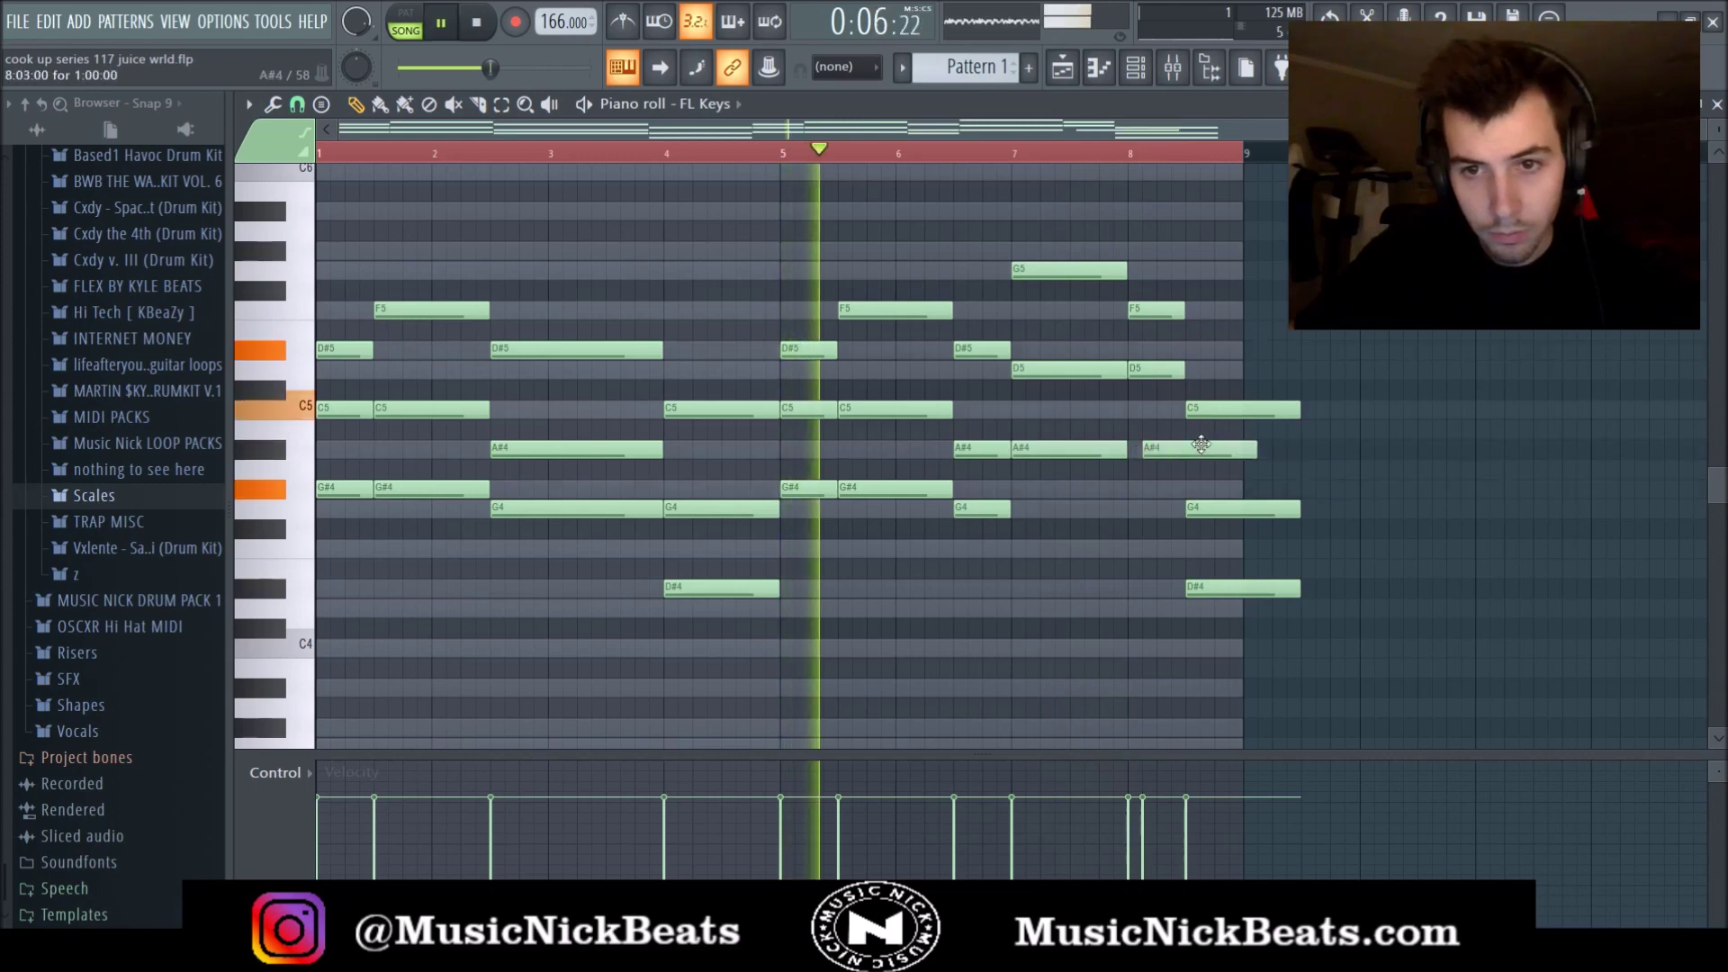
{"action": "left_click_drag", "start_coordinate": [1201, 443], "coordinate": [1173, 447]}
Raise the final chord's D#4 by an octave and shorten the chord to end at bar 9.
{"action": "left_click_drag", "start_coordinate": [1200, 657], "coordinate": [1199, 508]}
{"action": "left_click_drag", "start_coordinate": [1200, 504], "coordinate": [1290, 337]}
{"action": "key", "text": "ctrl+Up"}
{"action": "left_click", "coordinate": [1273, 538], "text": "ctrl"}
{"action": "left_click_drag", "start_coordinate": [1298, 410], "coordinate": [1241, 410]}
{"action": "left_click", "coordinate": [1204, 477], "text": "ctrl"}
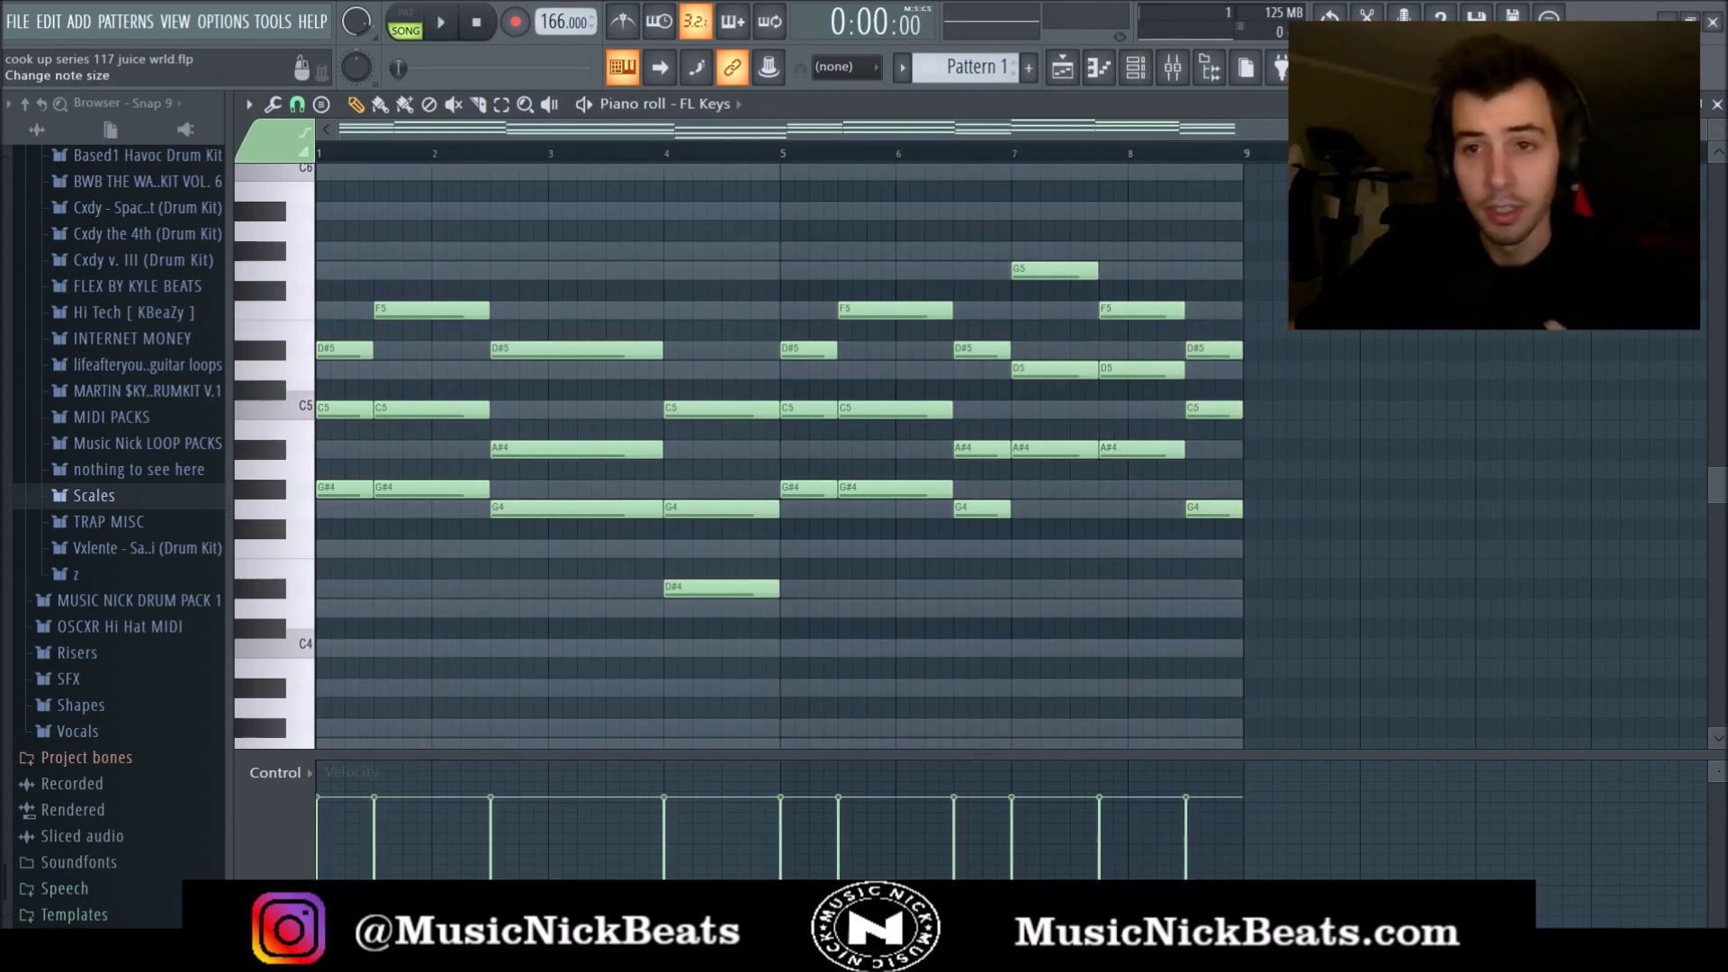
Route the Ample Guitar G II channel to mixer insert 1.
{"action": "left_click", "coordinate": [1716, 103]}
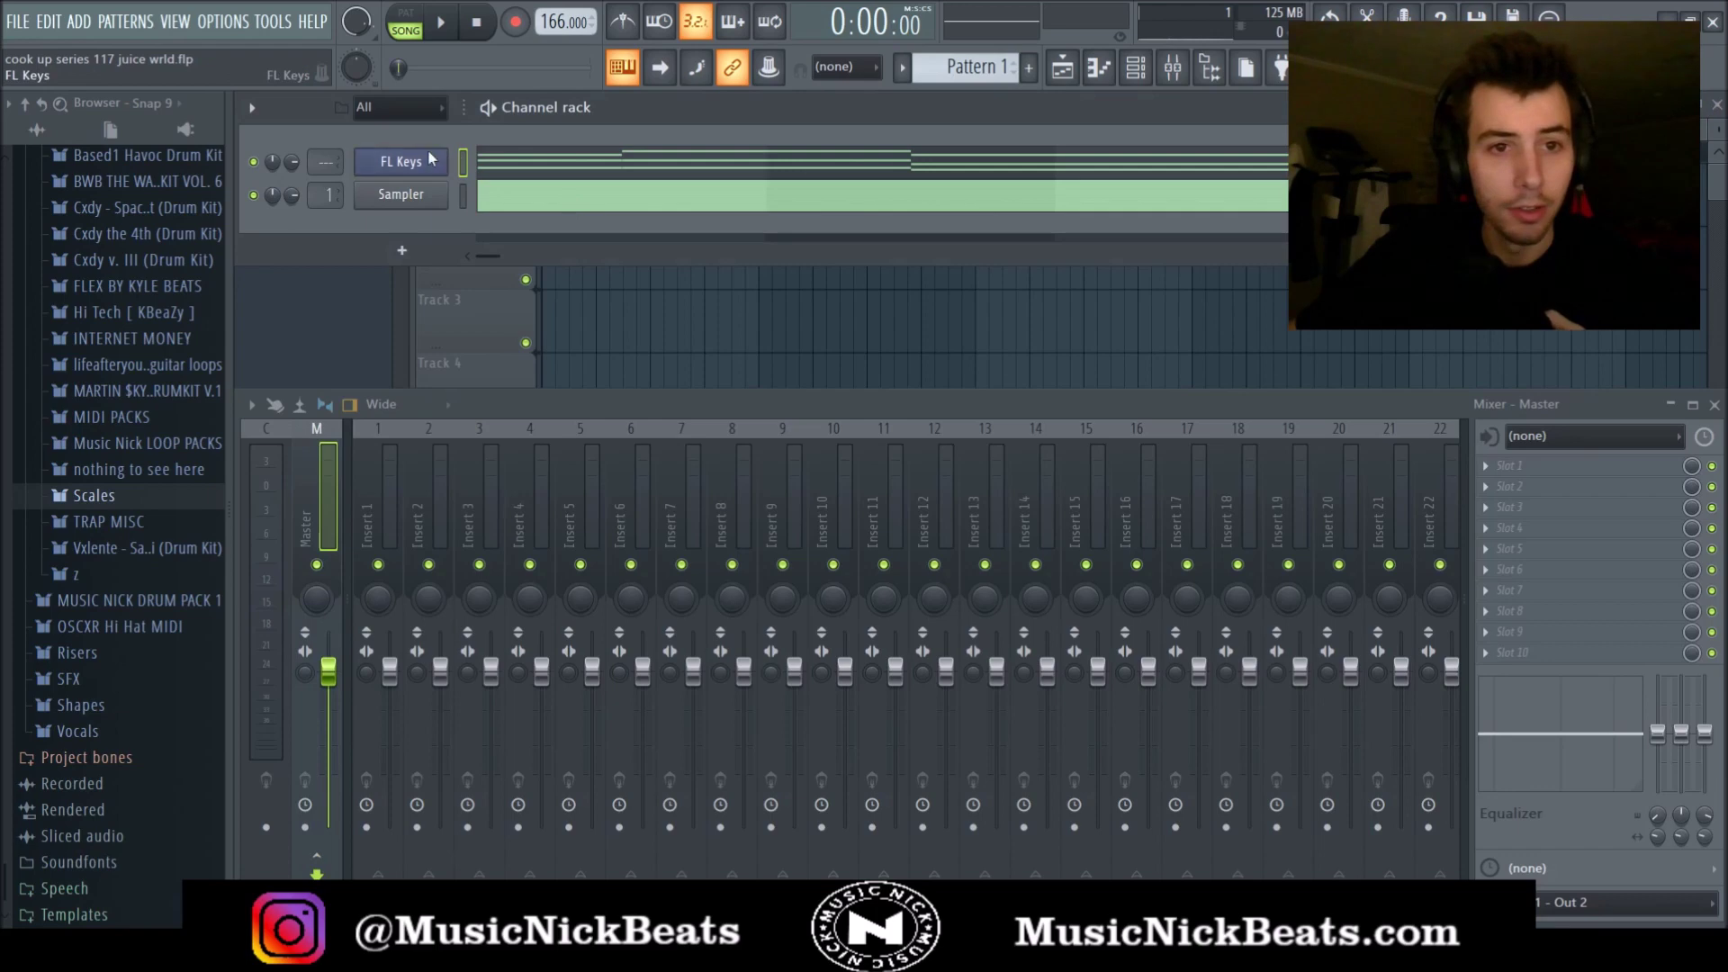
{"action": "left_click", "coordinate": [744, 149]}
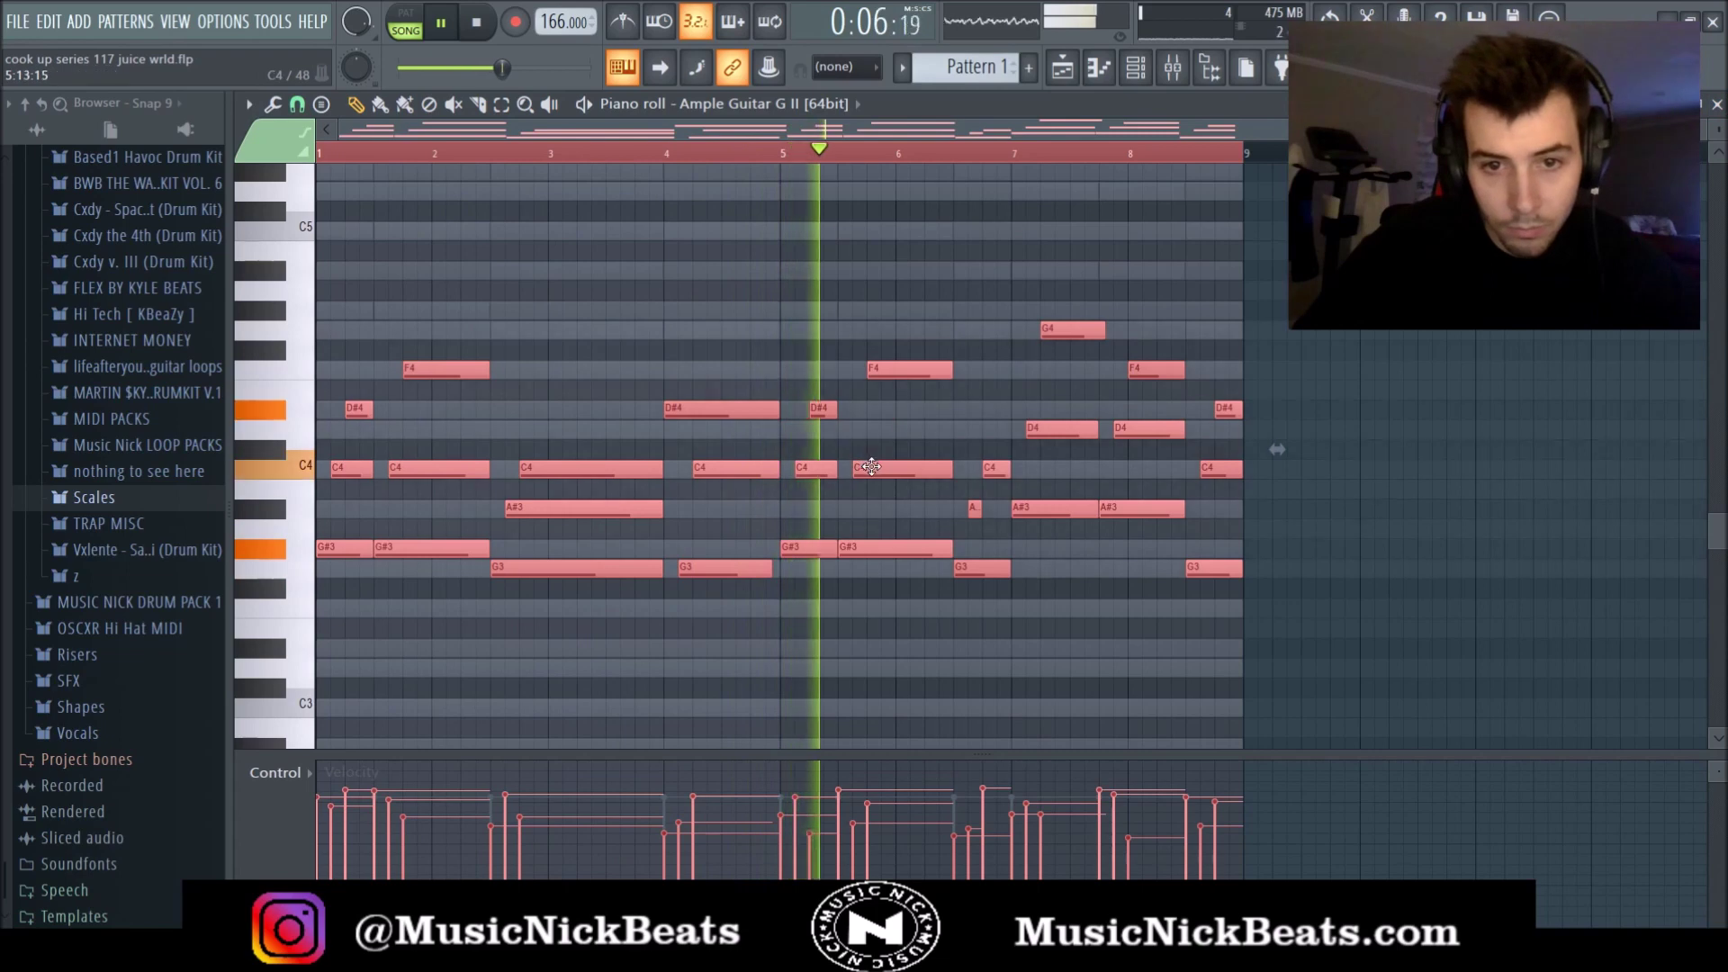
{"action": "key", "text": "F7"}
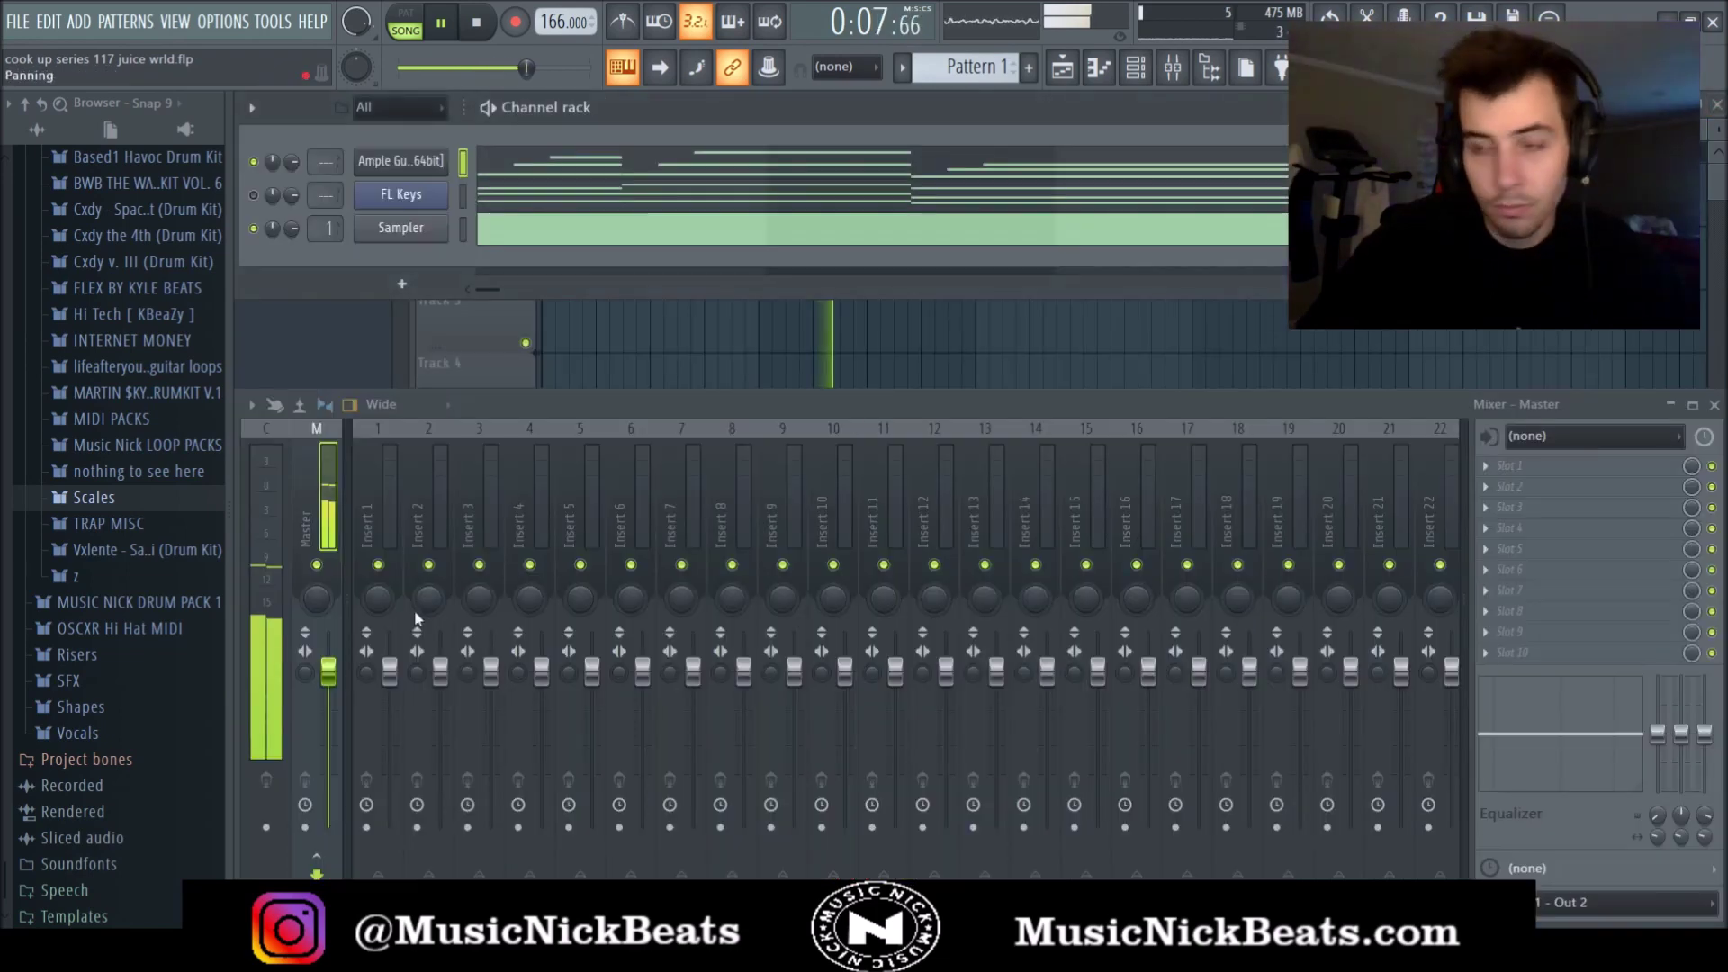
{"action": "left_click", "coordinate": [388, 510]}
{"action": "key", "text": "ctrl+l"}
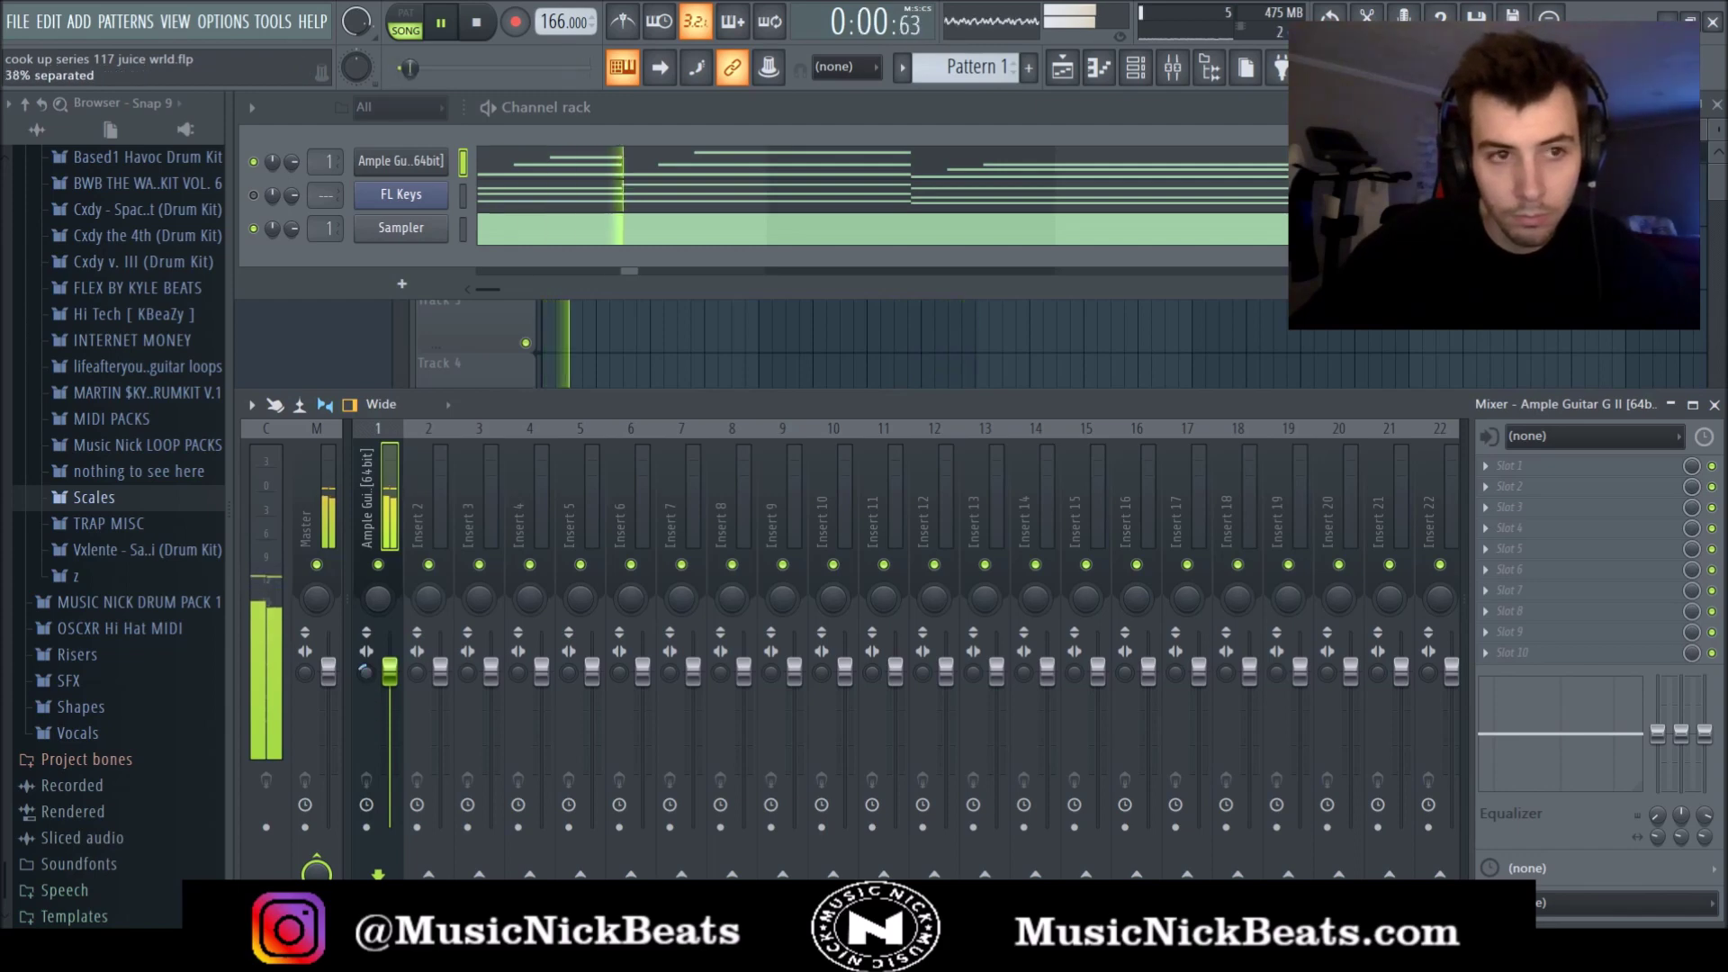
Delete the final G3, C4 and D#4 chord from the guitar pattern.
{"action": "left_click", "coordinate": [531, 162]}
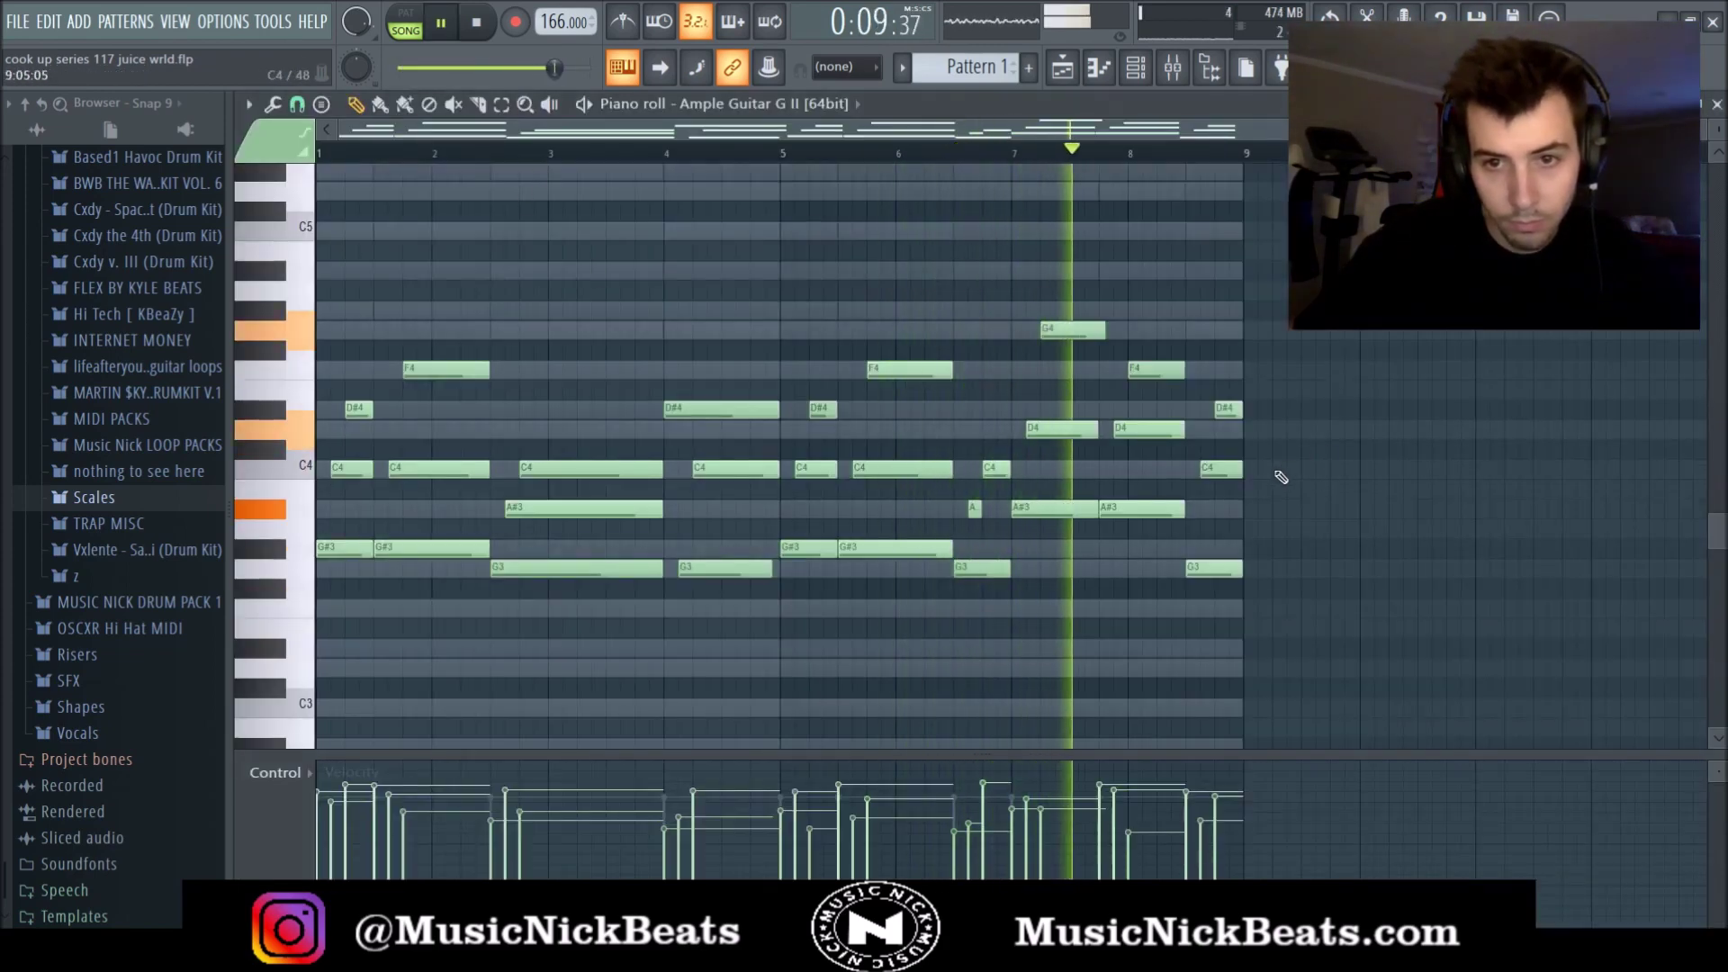
{"action": "right_click", "coordinate": [1228, 568]}
{"action": "right_click", "coordinate": [1228, 469]}
{"action": "right_click", "coordinate": [1229, 409]}
{"action": "key", "text": "space"}
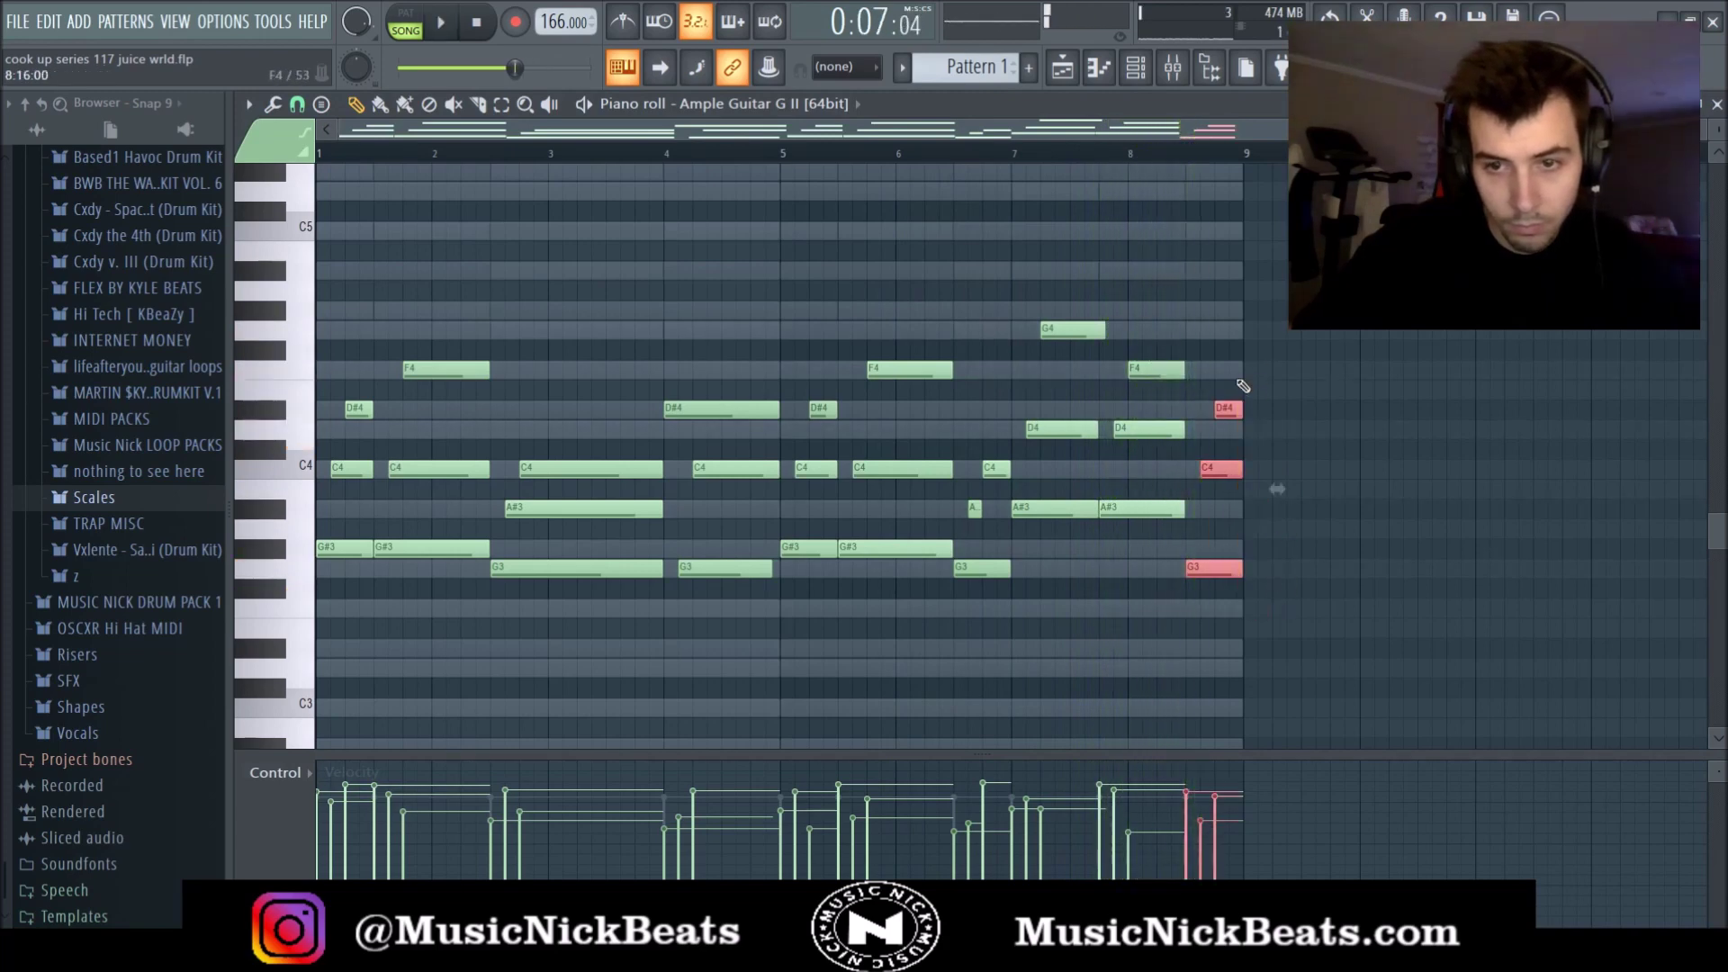
{"action": "key", "text": "space"}
Extend the last A#3, D4 and F4 chord to end at bar 9 and play the pattern back.
{"action": "left_click_drag", "start_coordinate": [1242, 378], "coordinate": [1161, 540]}
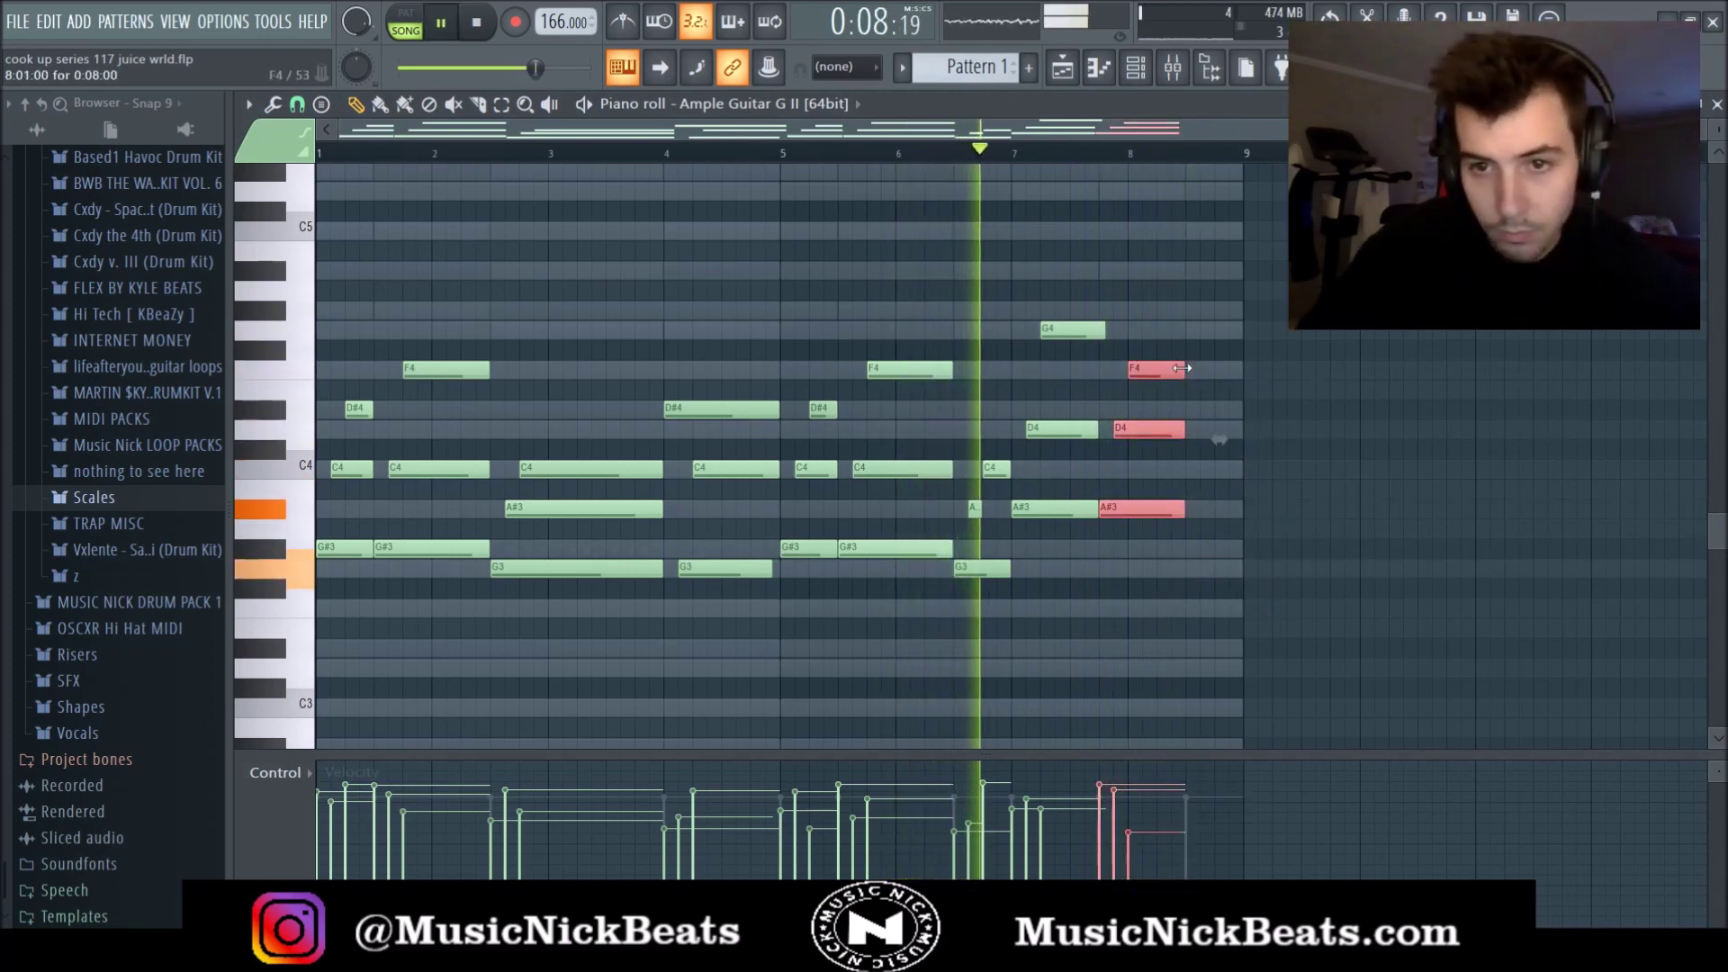
{"action": "left_click_drag", "start_coordinate": [1184, 369], "coordinate": [1254, 374]}
{"action": "left_click", "coordinate": [1300, 372]}
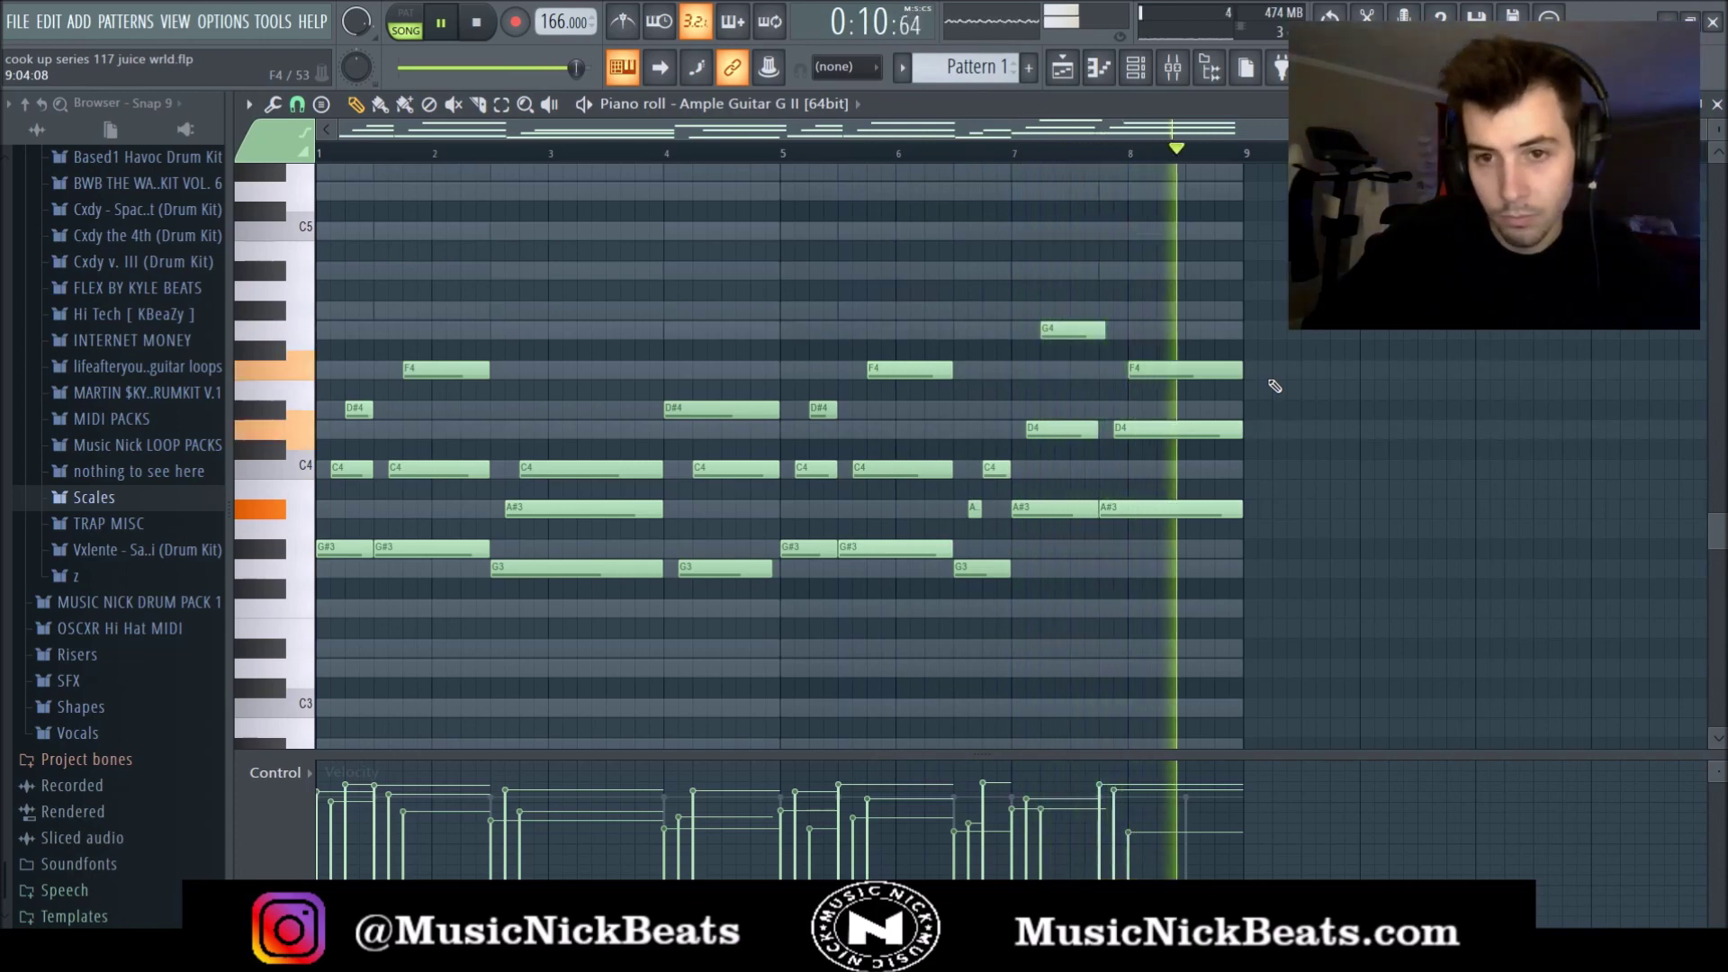
{"action": "key", "text": "space"}
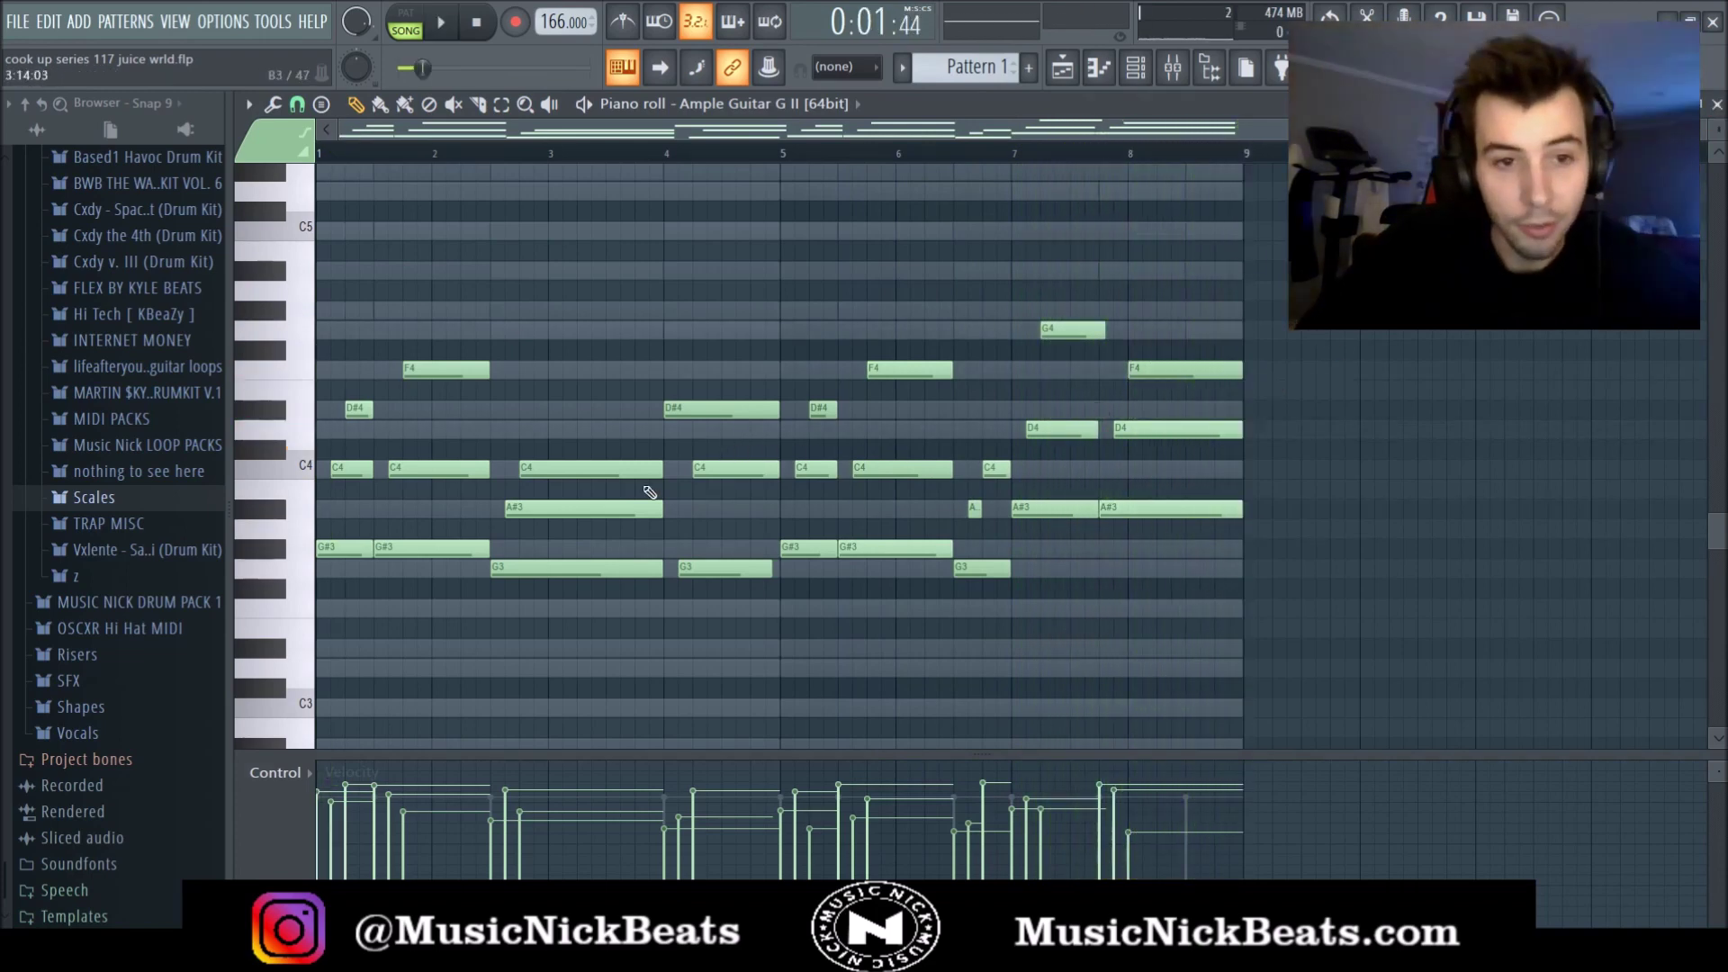
Review the strummed guitar notes and replay the pattern from the start.
{"action": "scroll", "coordinate": [715, 643], "scroll_direction": "down", "scroll_amount": 1}
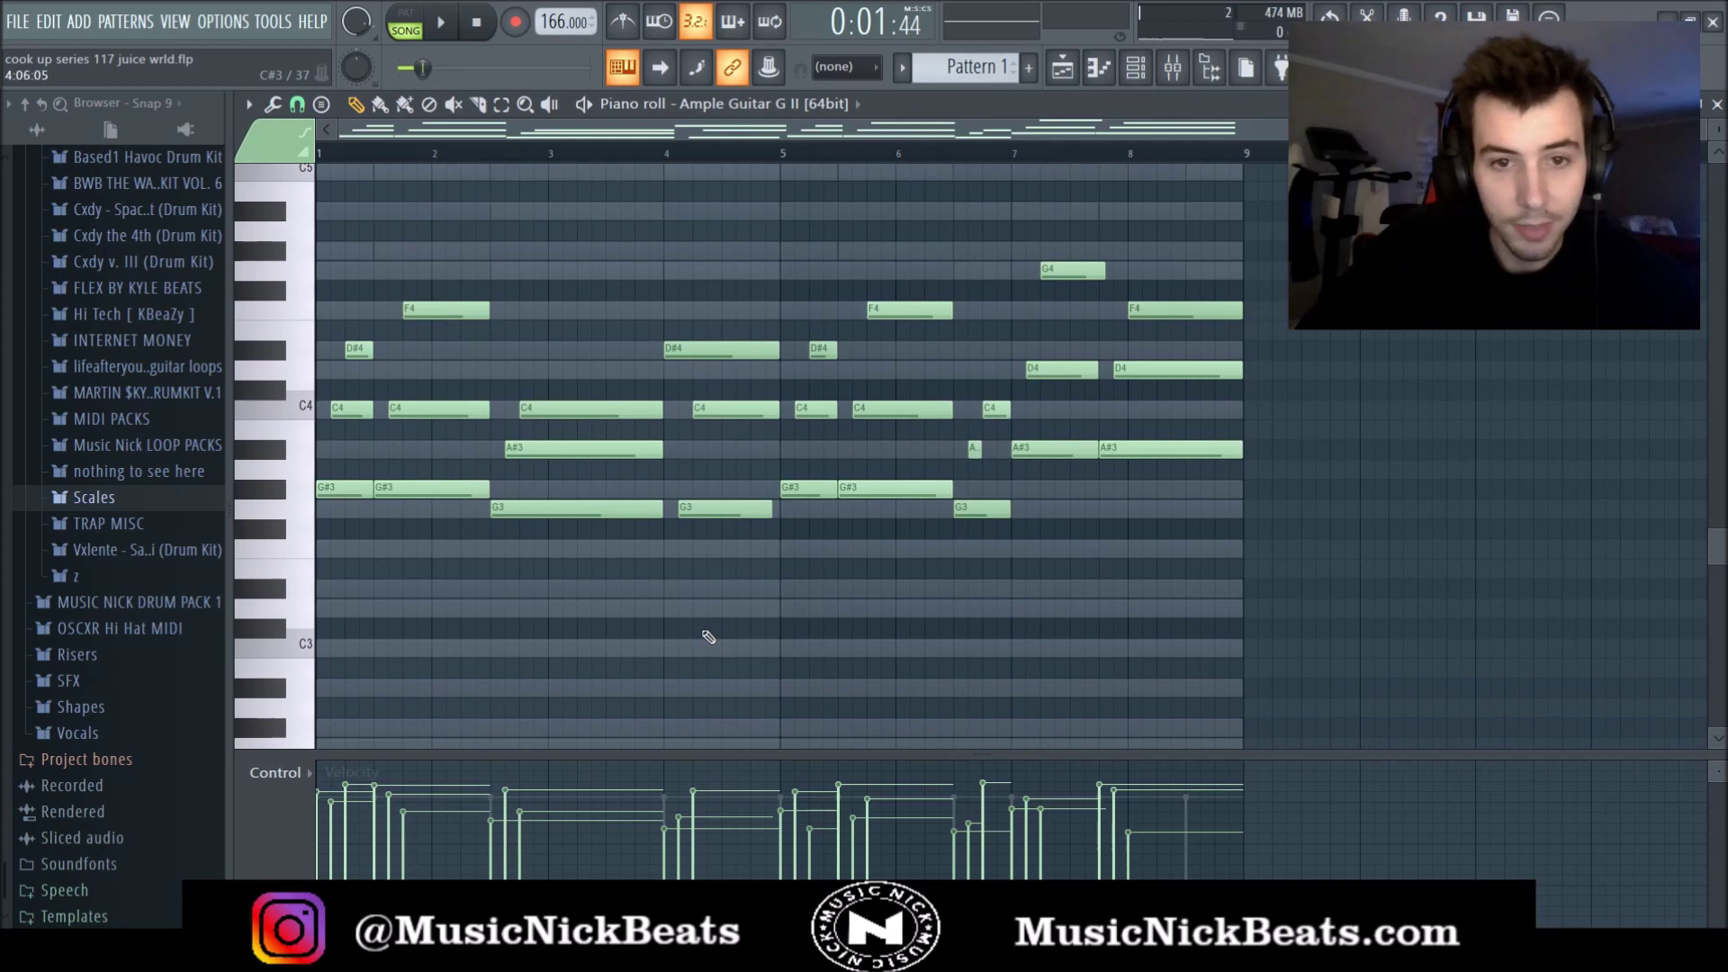
{"action": "scroll", "coordinate": [704, 634], "scroll_direction": "up", "scroll_amount": 1}
{"action": "scroll", "coordinate": [708, 638], "scroll_direction": "down", "scroll_amount": 2}
{"action": "scroll", "coordinate": [822, 648], "scroll_direction": "up", "scroll_amount": 1}
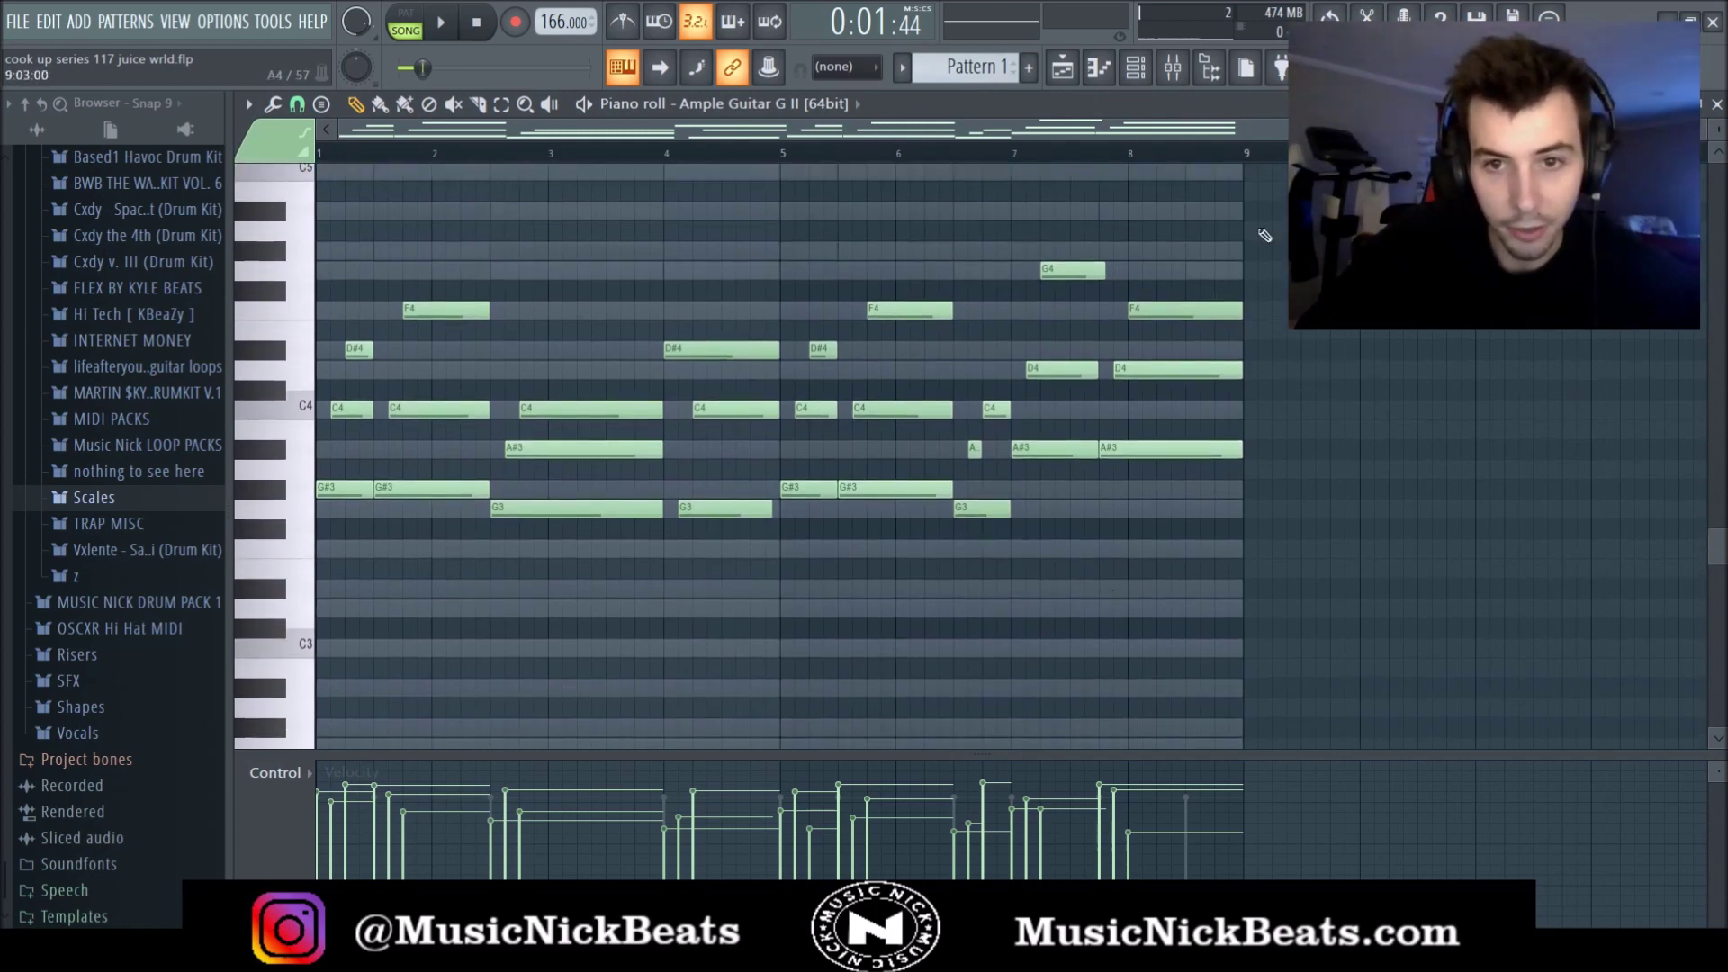
{"action": "scroll", "coordinate": [396, 539], "scroll_direction": "up", "scroll_amount": 1}
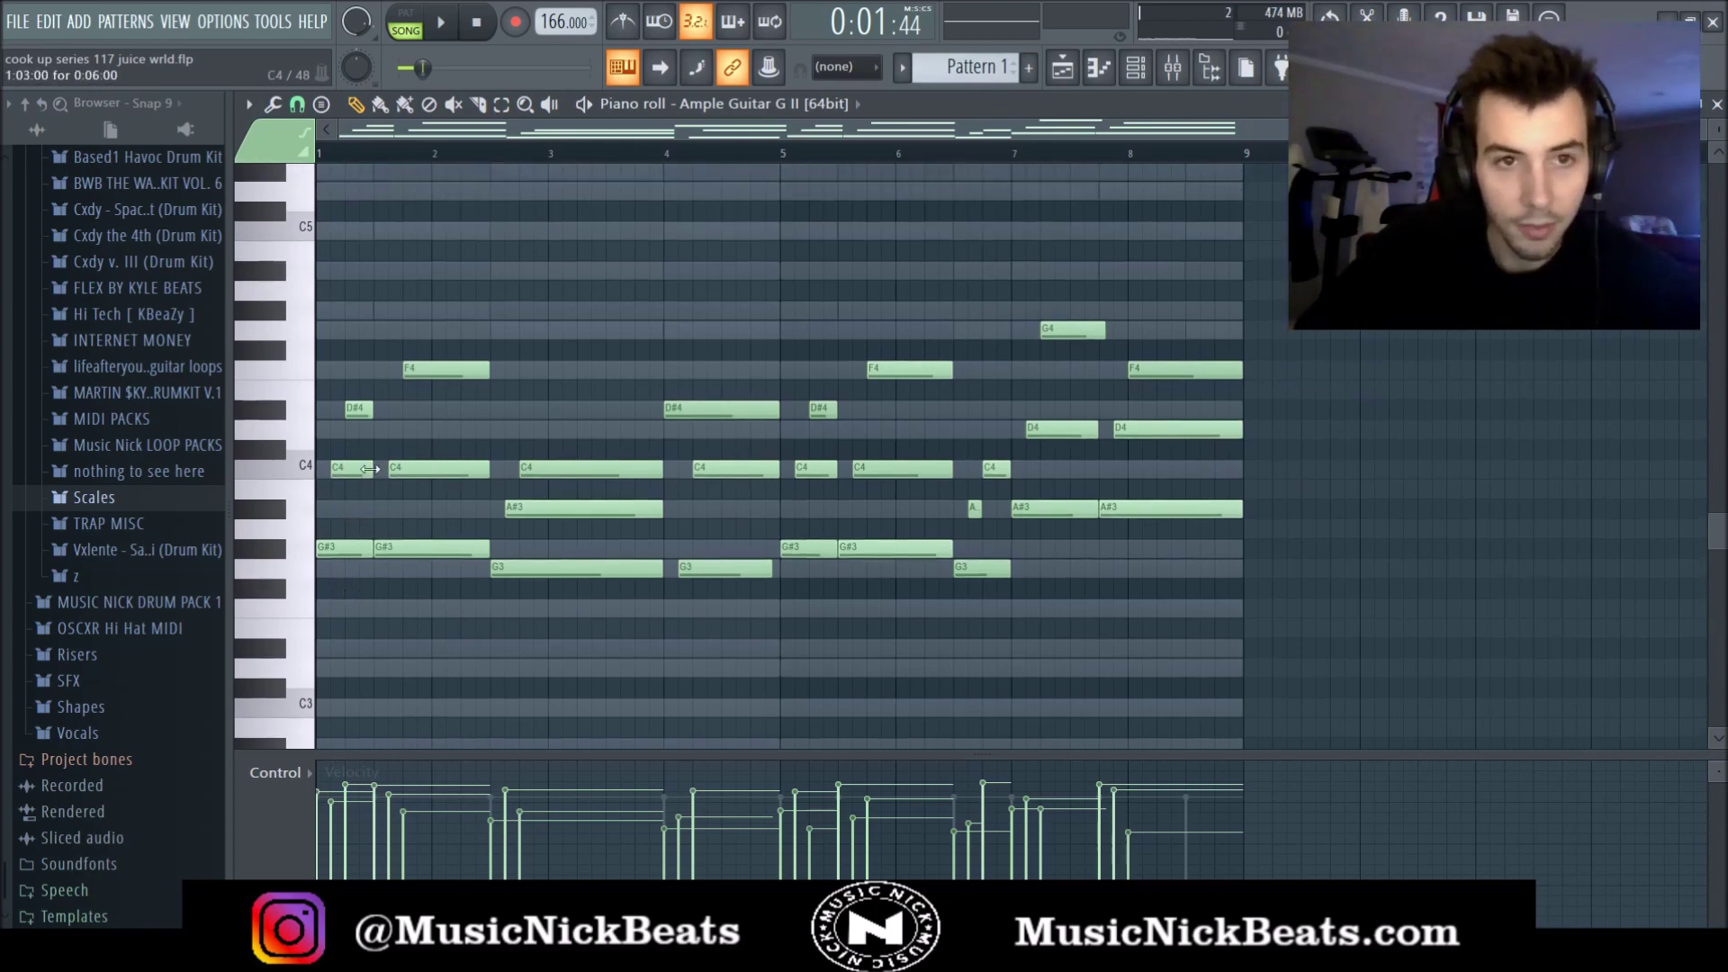
{"action": "left_click", "coordinate": [485, 16]}
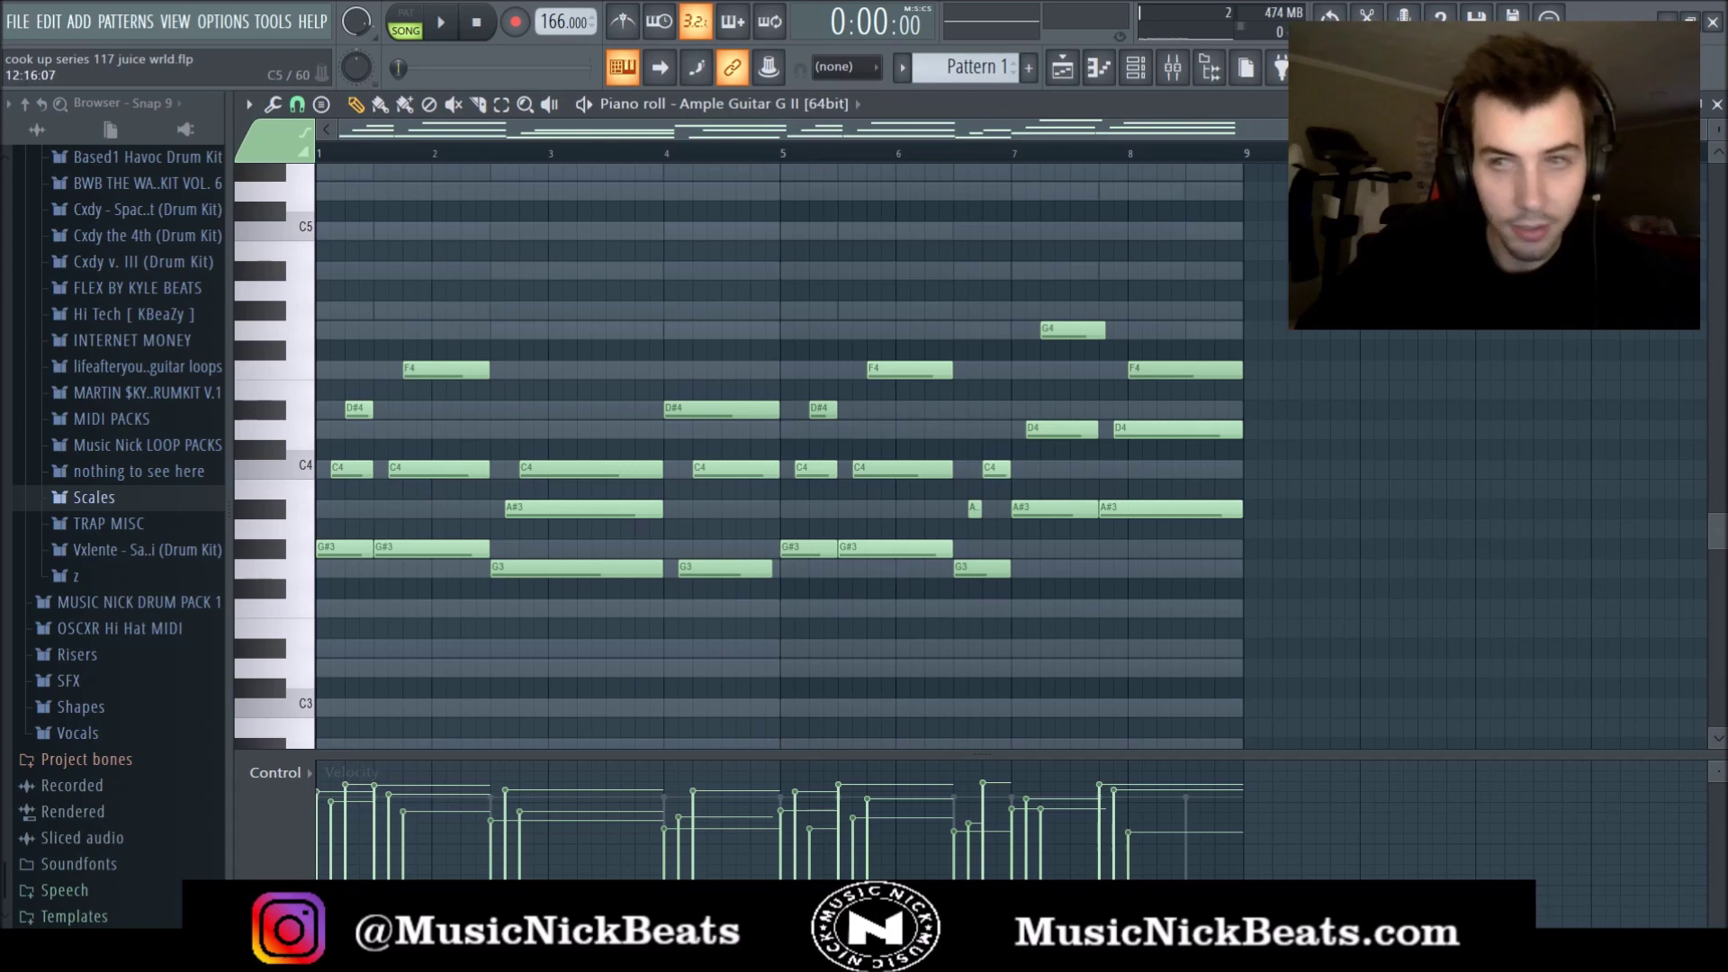
{"action": "left_click", "coordinate": [439, 31]}
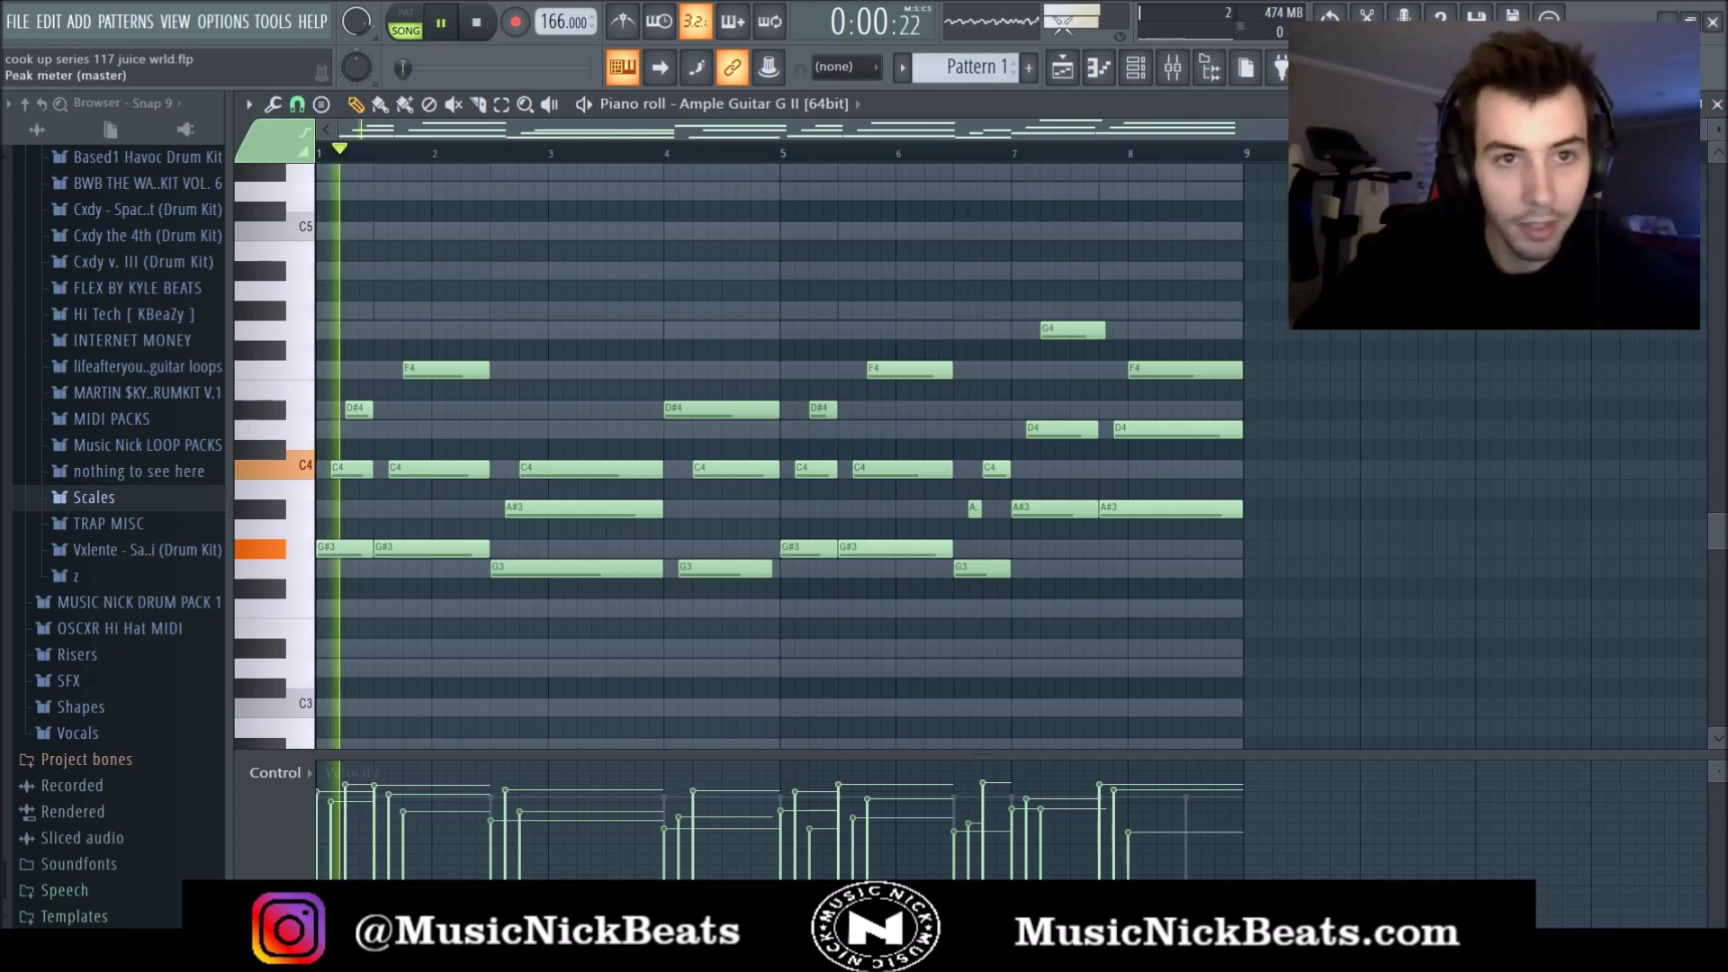
{"action": "left_click", "coordinate": [1717, 105]}
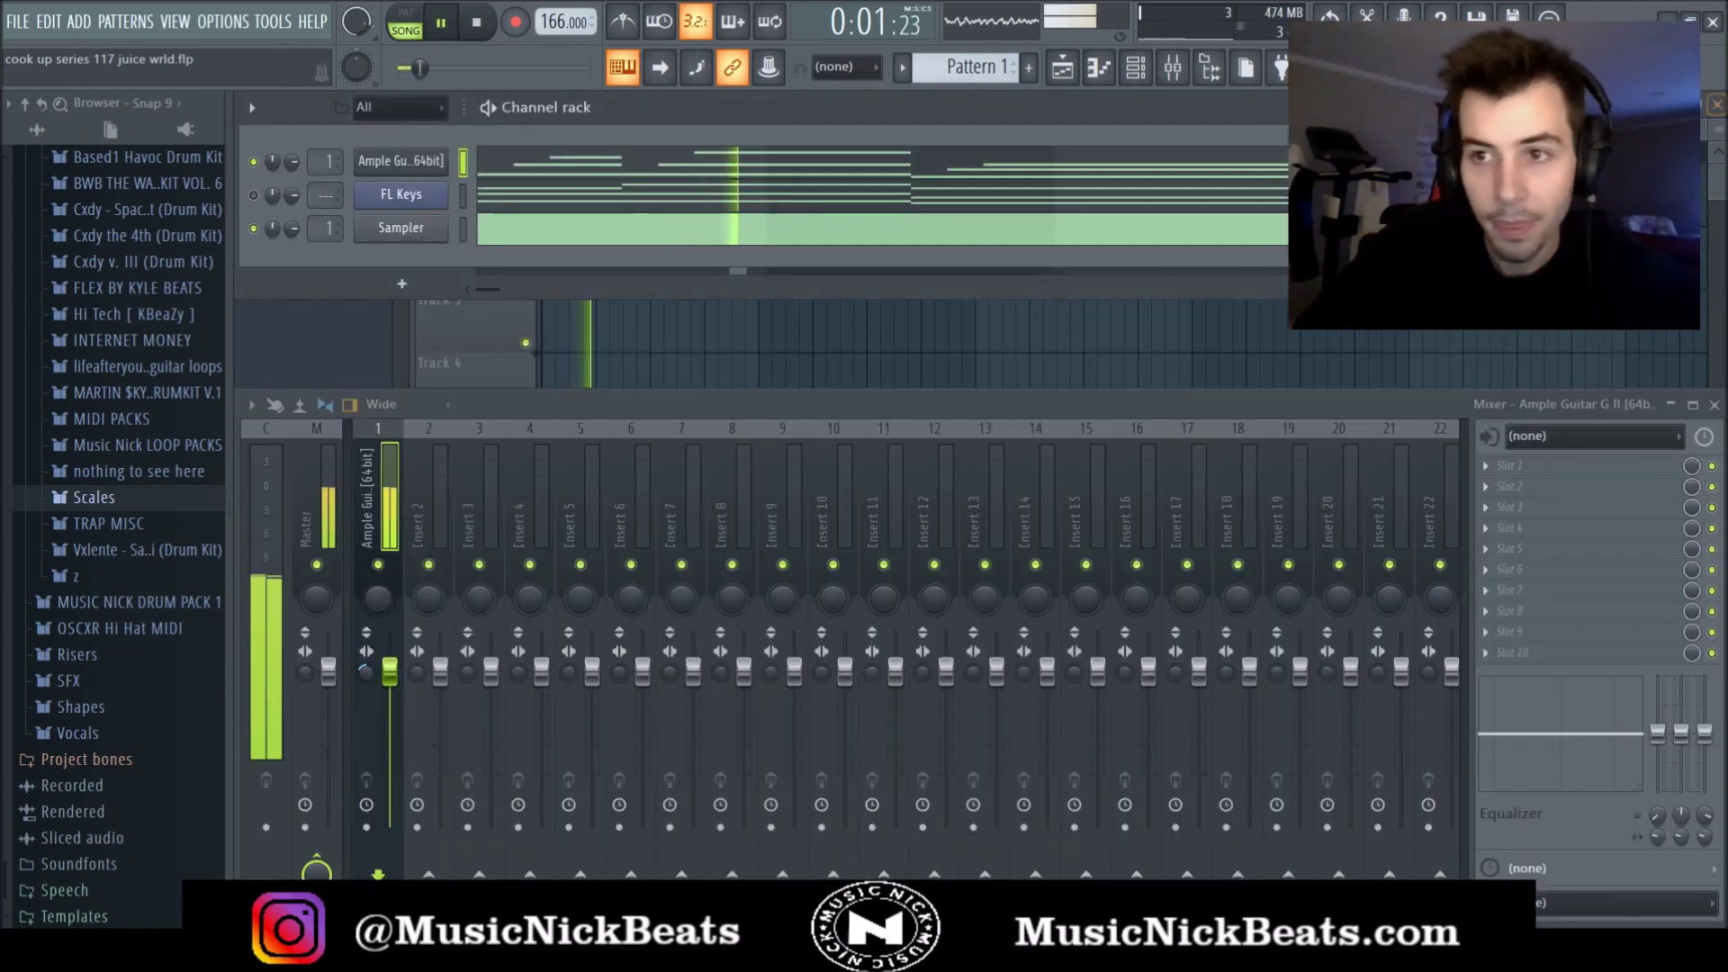
Examine the Ample Guitar G II instrument settings and recheck its notes in the piano roll.
{"action": "left_click", "coordinate": [400, 161]}
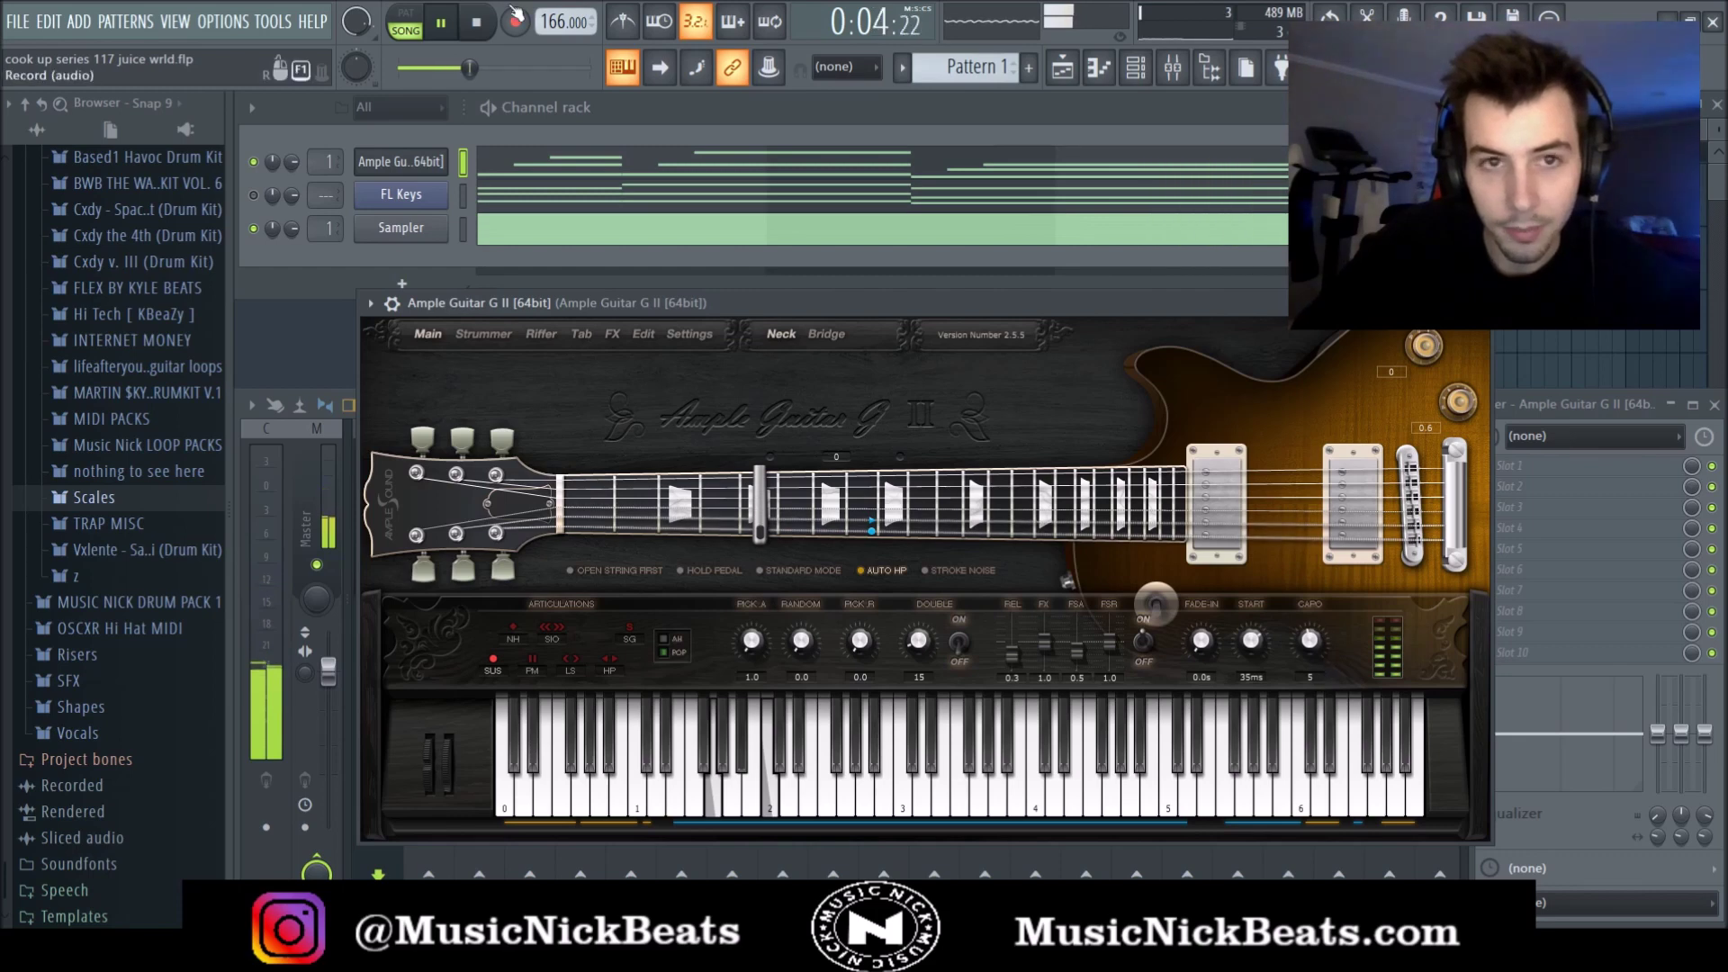
{"action": "key", "text": "space"}
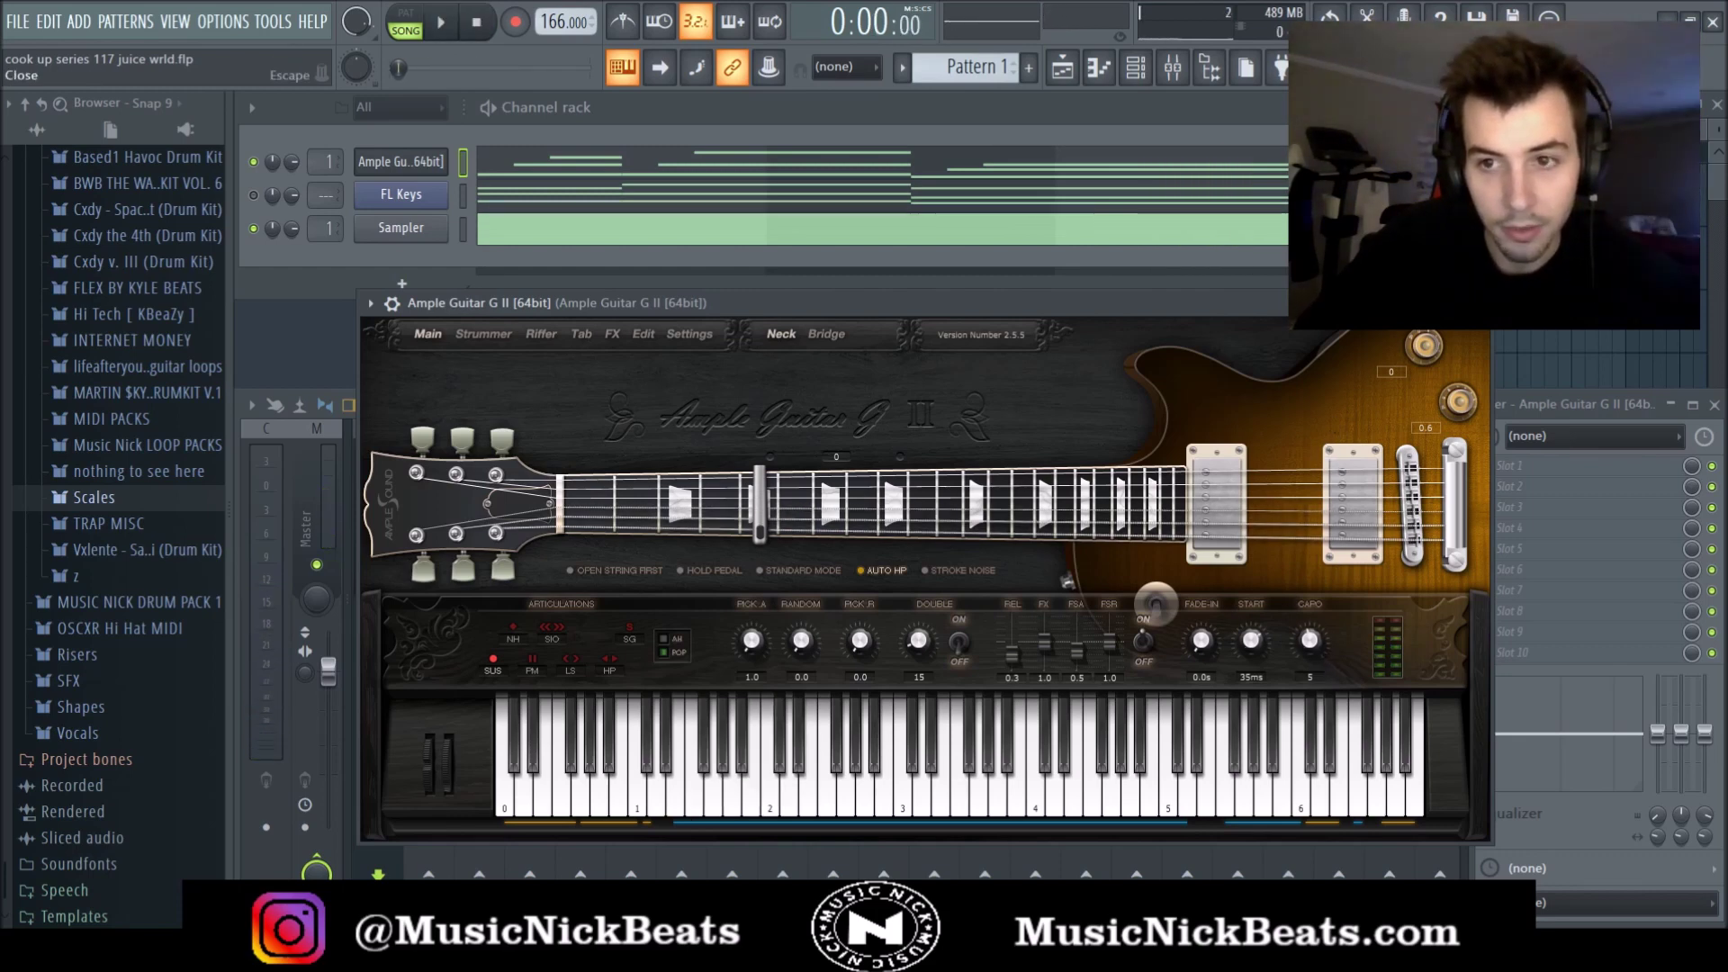
{"action": "left_click", "coordinate": [1478, 303]}
{"action": "left_click", "coordinate": [899, 160]}
{"action": "scroll", "coordinate": [477, 434], "scroll_direction": "down", "scroll_amount": 1}
{"action": "scroll", "coordinate": [395, 490], "scroll_direction": "up", "scroll_amount": 1}
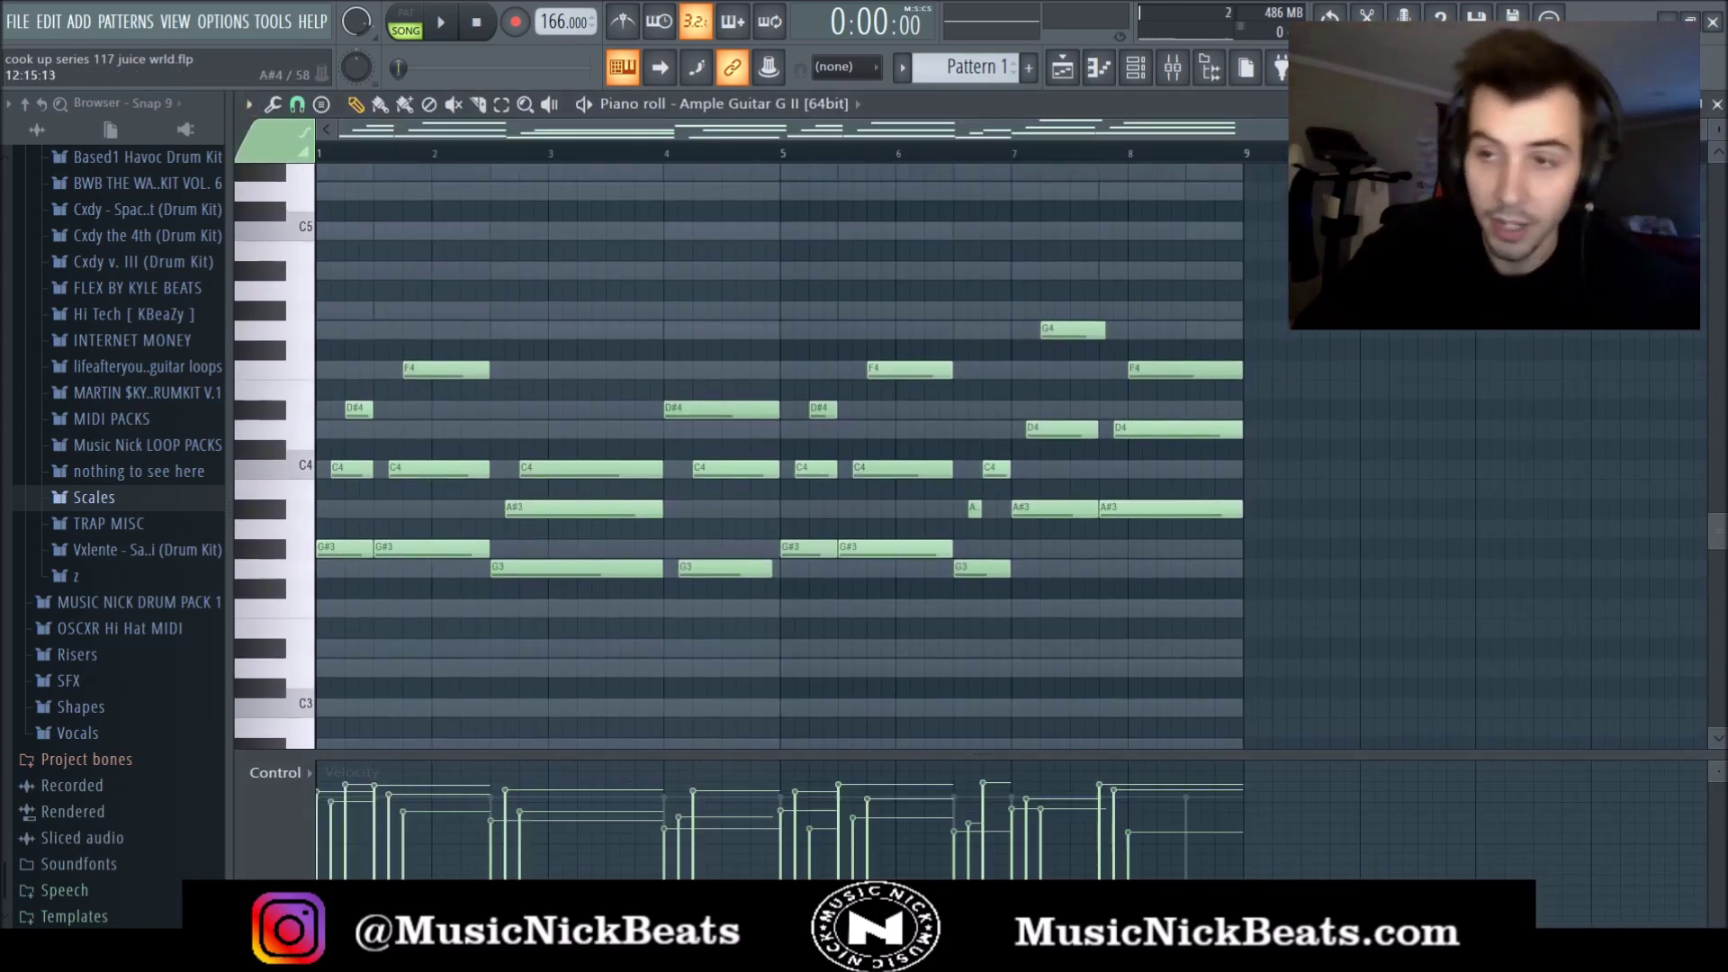
{"action": "left_click", "coordinate": [1717, 106]}
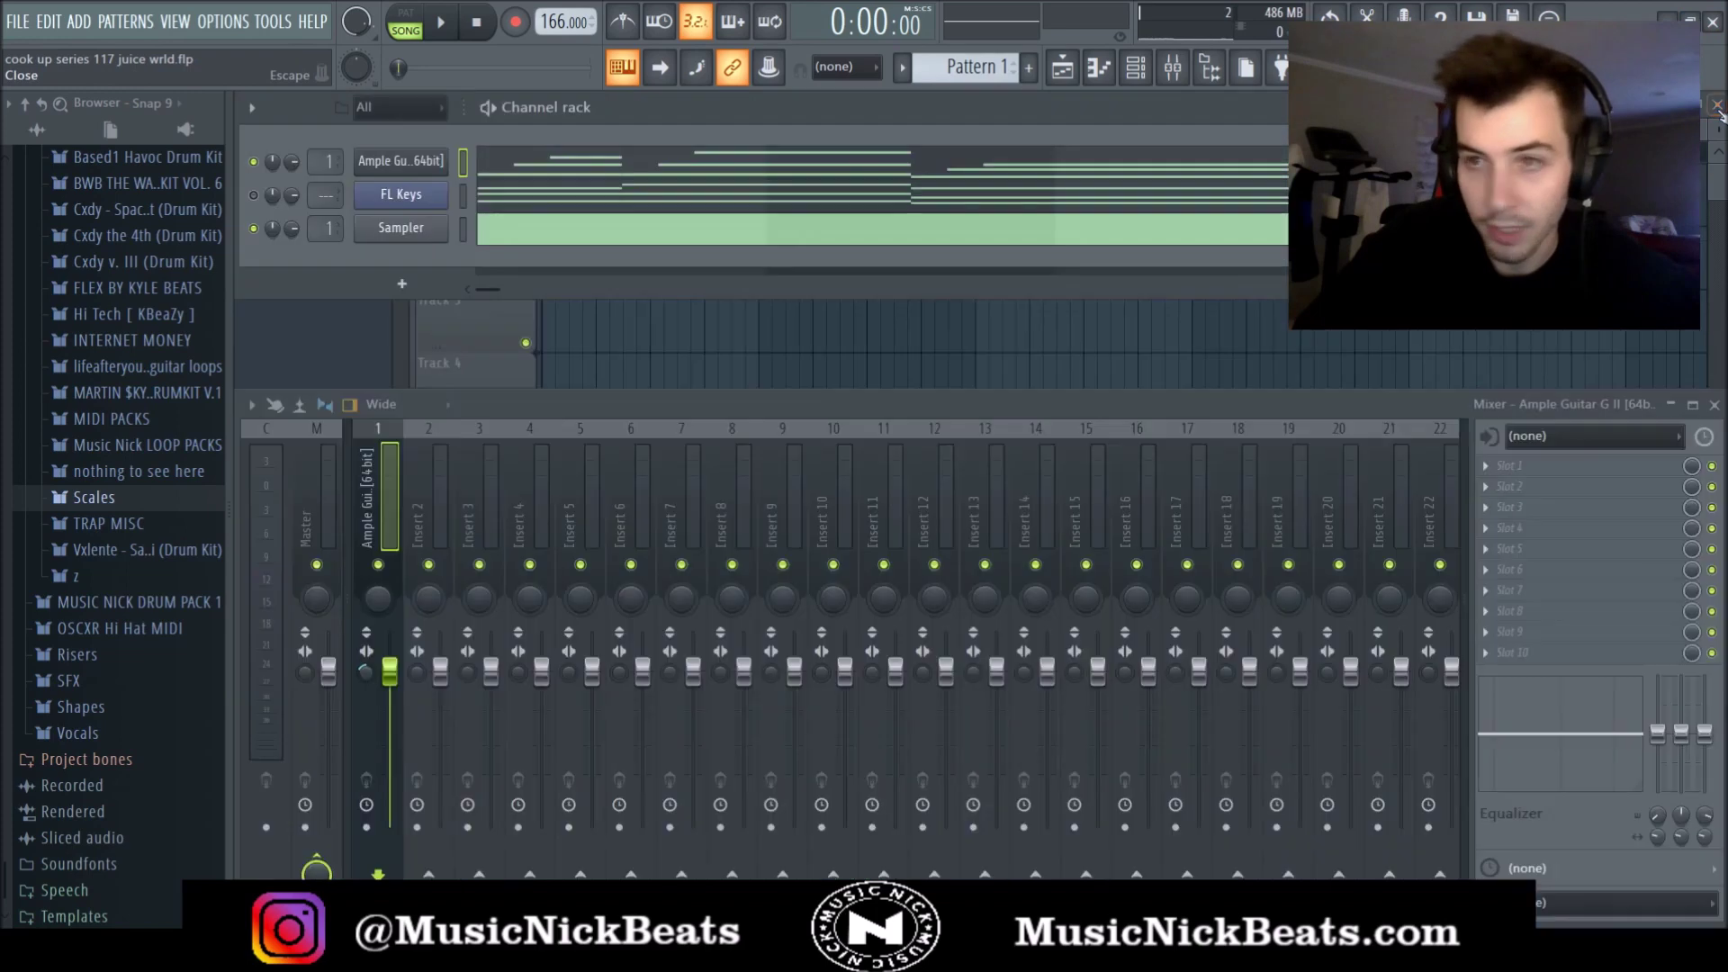
Transpose all of the Sampler channel's scale notes up five semitones.
{"action": "left_click", "coordinate": [586, 221]}
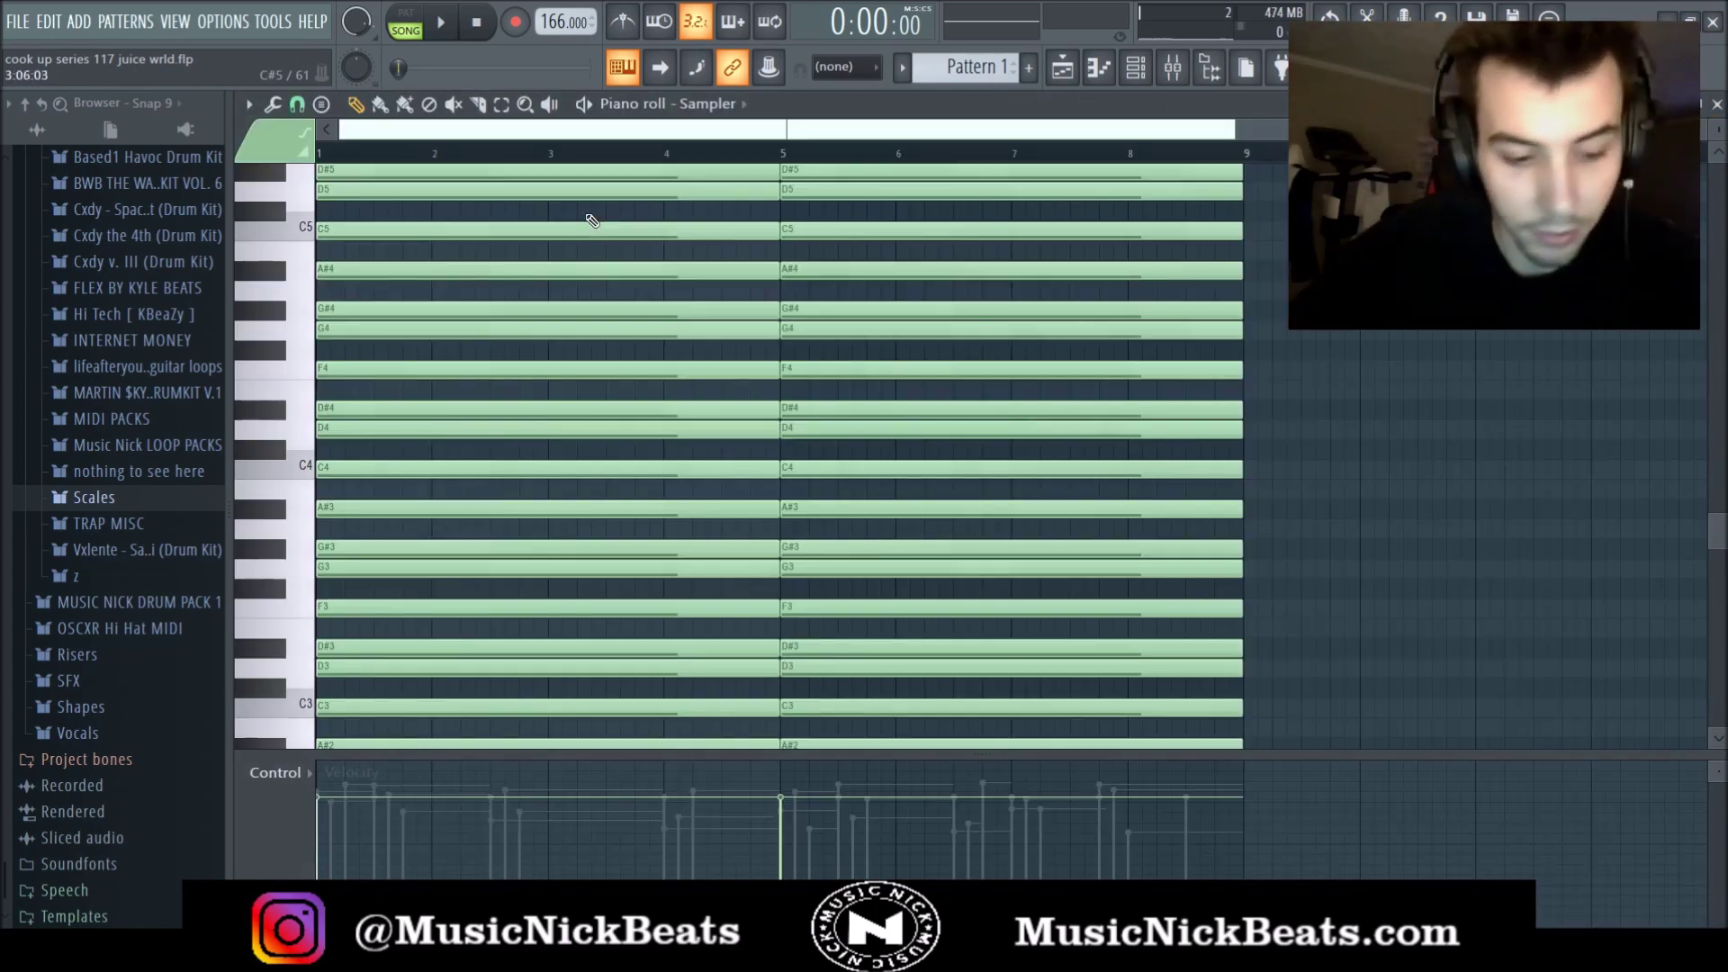
{"action": "key", "text": "shift+Up"}
{"action": "key", "text": "shift+Up"}
{"action": "key", "text": "shift+Up"}
{"action": "key", "text": "shift+Up"}
{"action": "key", "text": "shift+Up"}
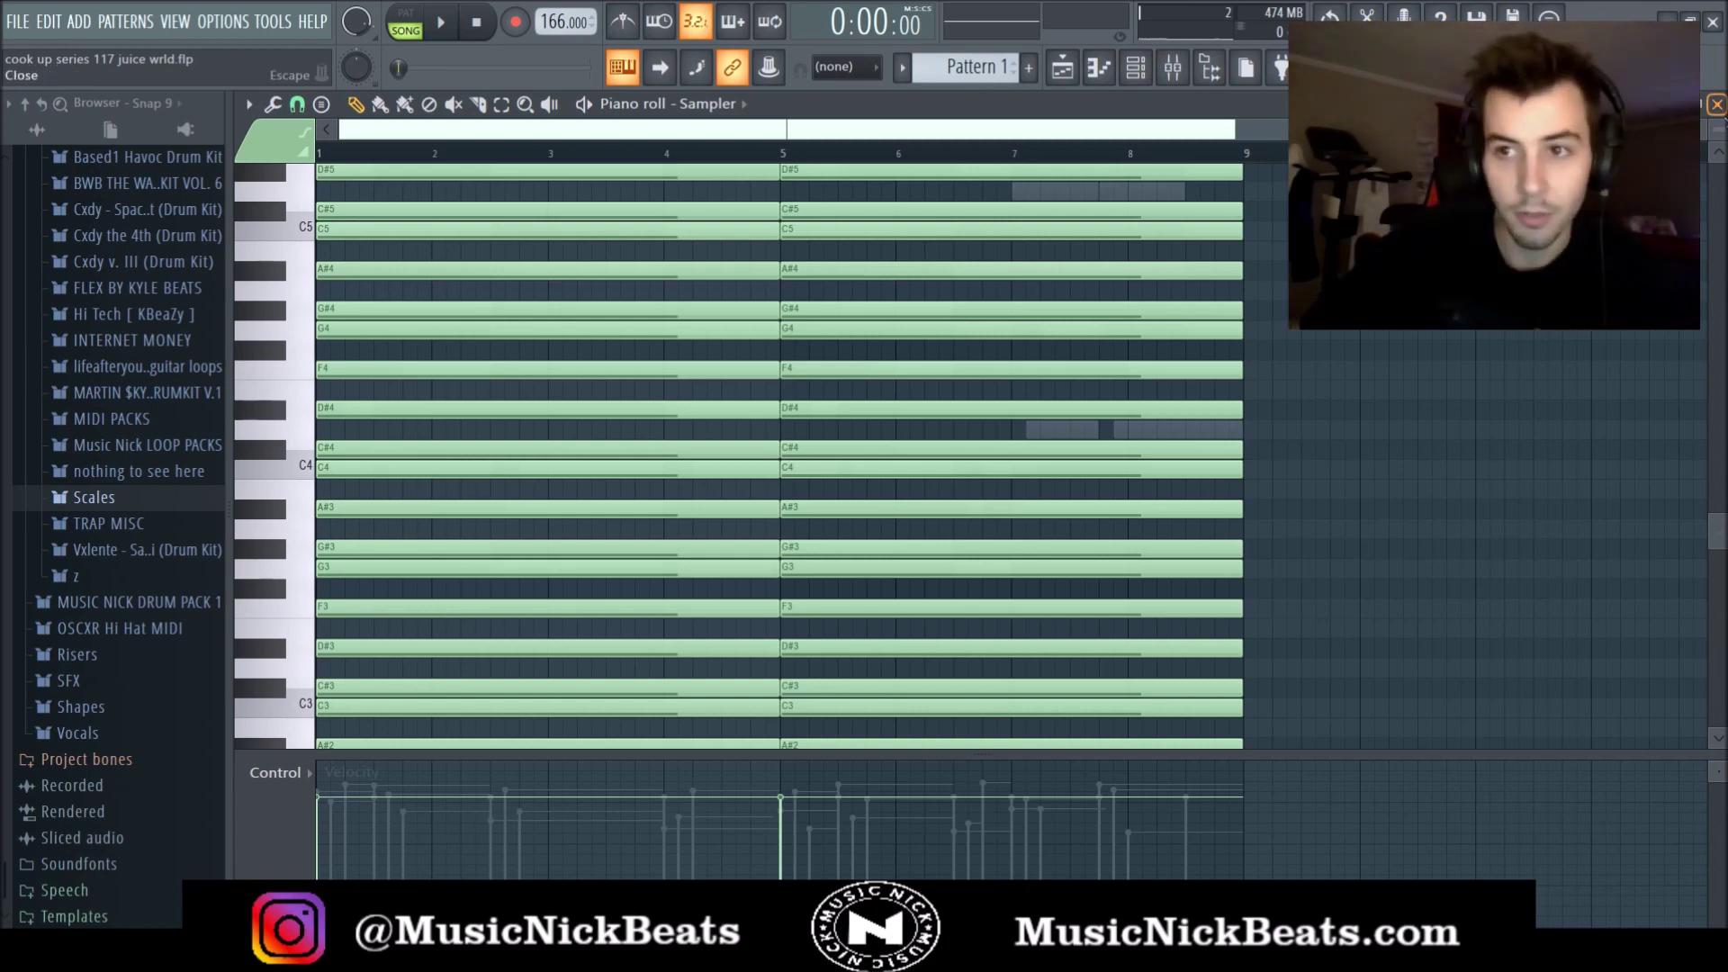
{"action": "left_click", "coordinate": [1717, 106]}
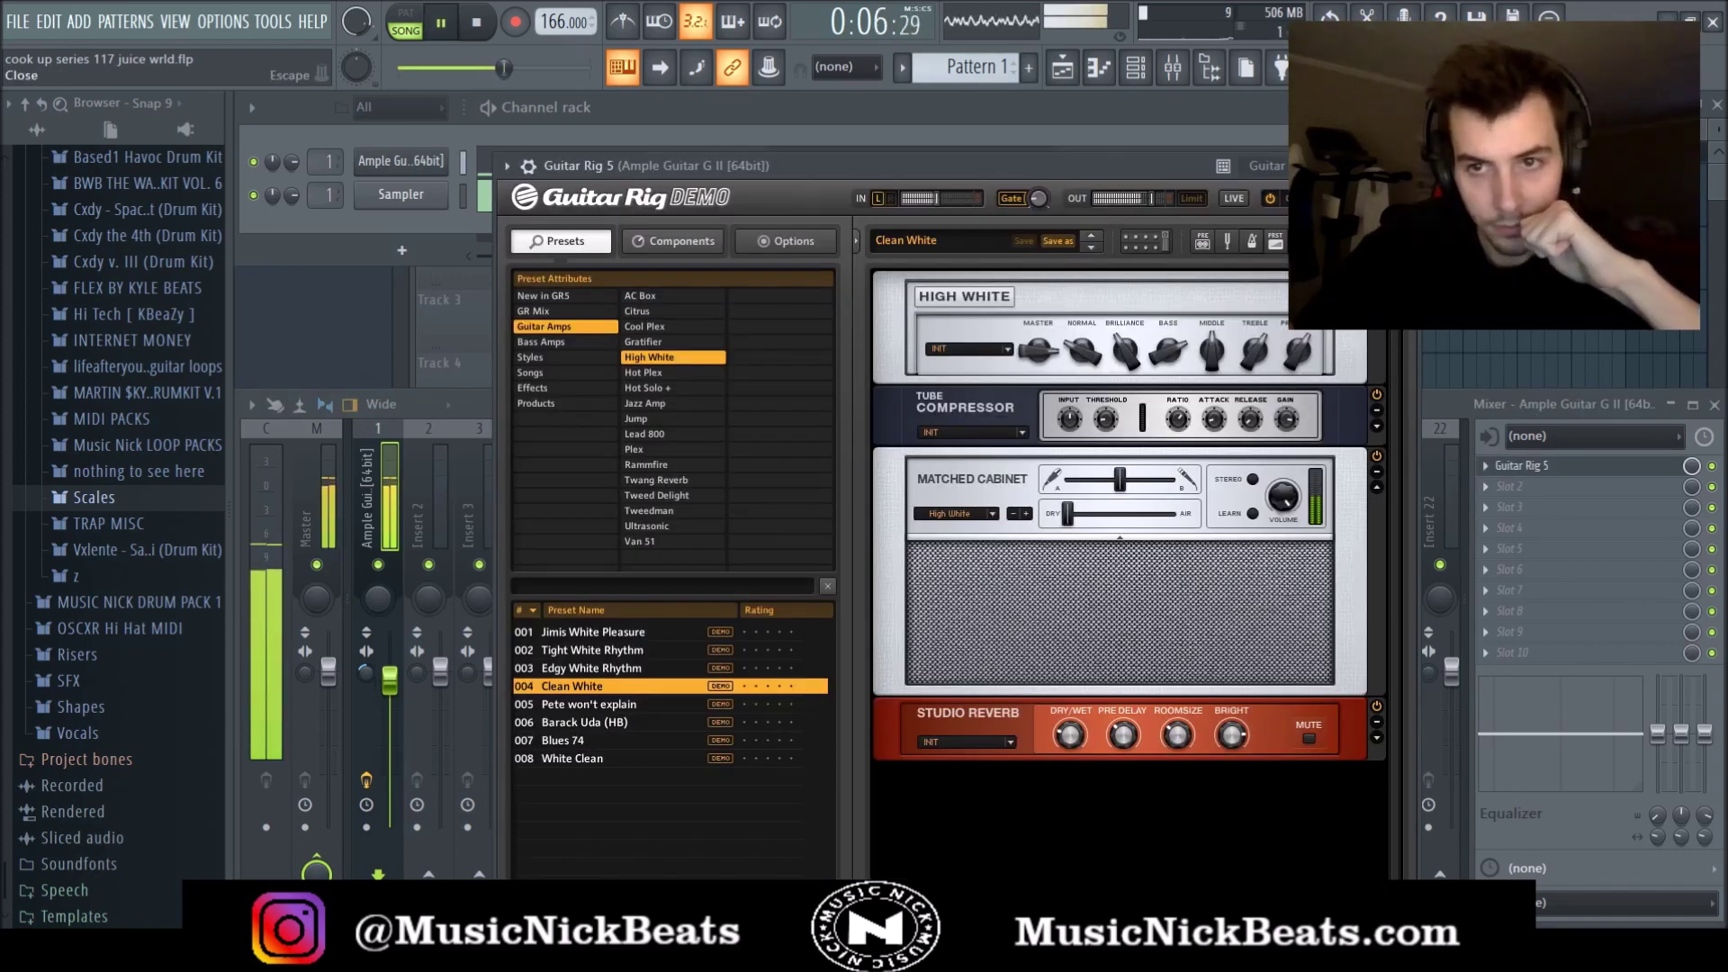
Add Fruity Stereo Shaper after Guitar Rig 5 on the guitar's mixer track and set its left/right delay to 0.0 ms.
{"action": "left_click", "coordinate": [1404, 166]}
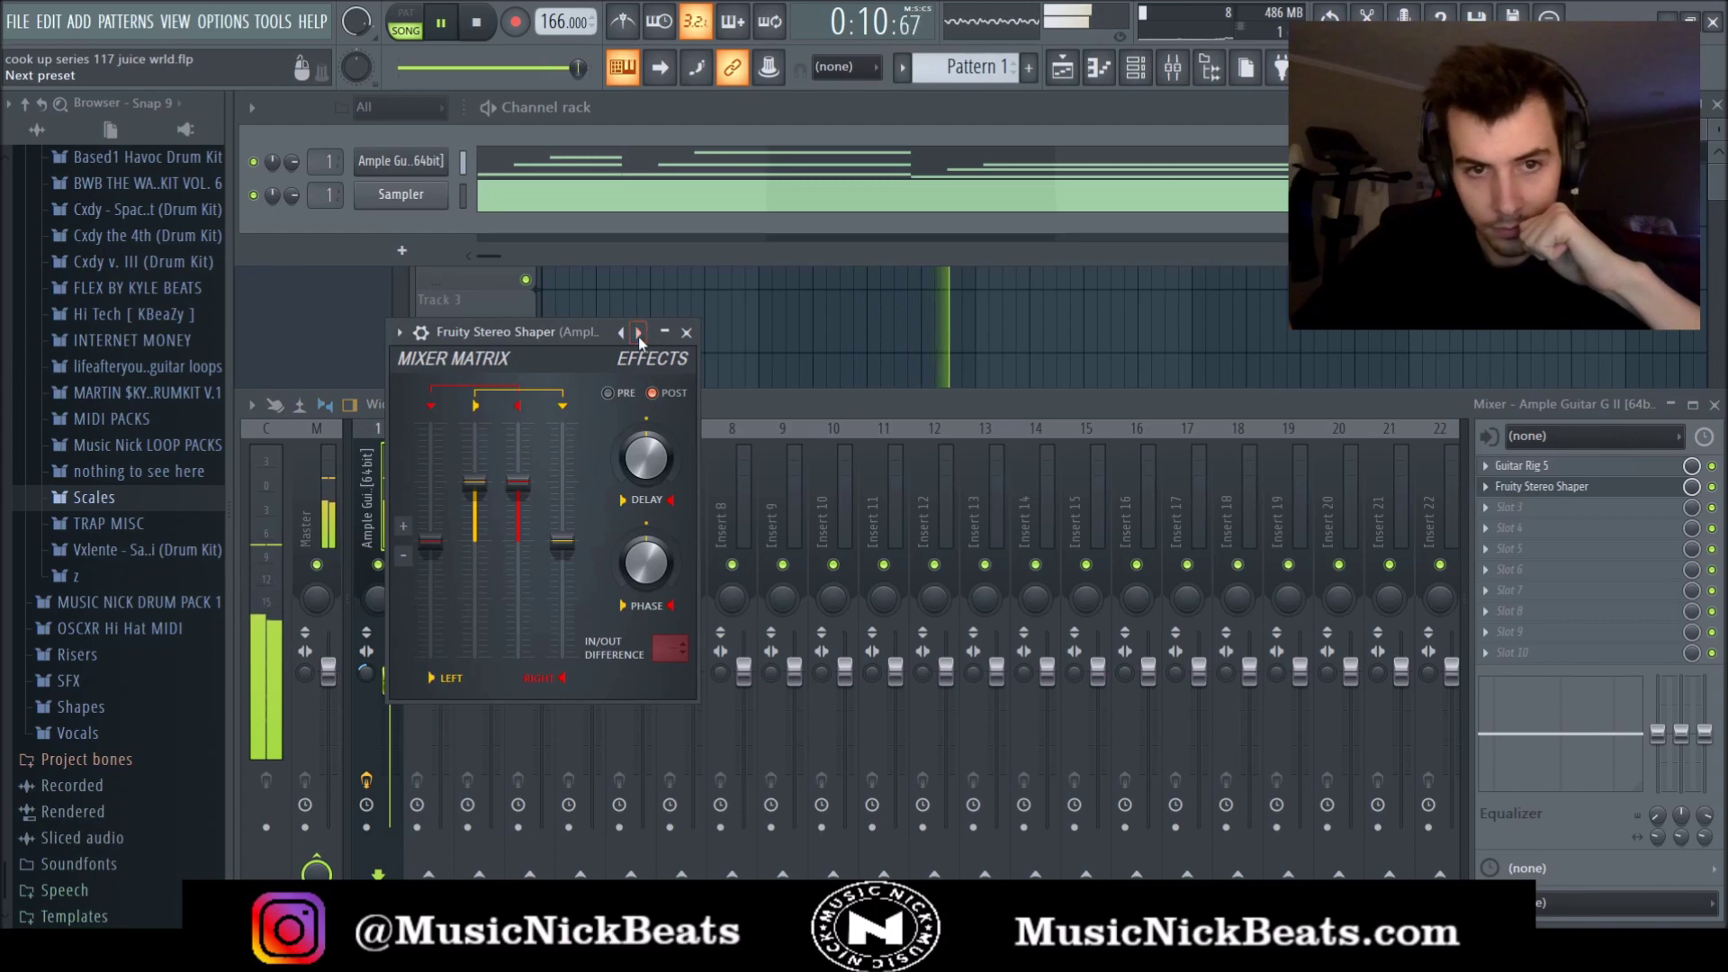
{"action": "left_click_drag", "start_coordinate": [641, 450], "coordinate": [644, 423]}
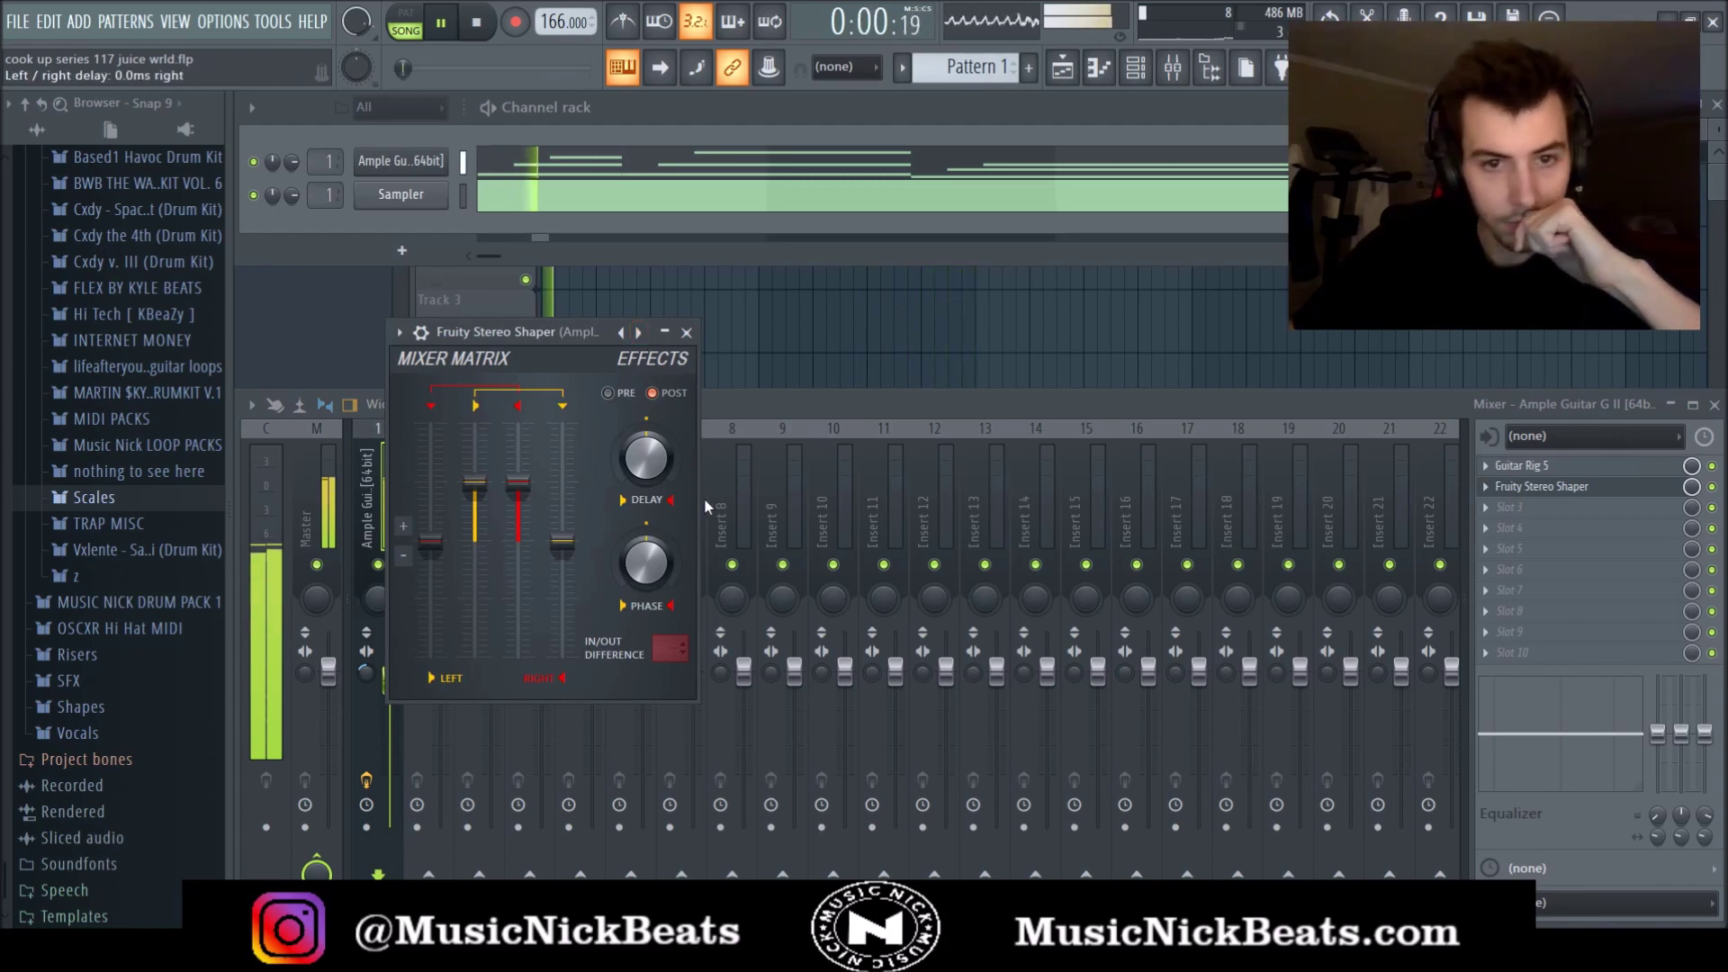
{"action": "left_click", "coordinate": [688, 332]}
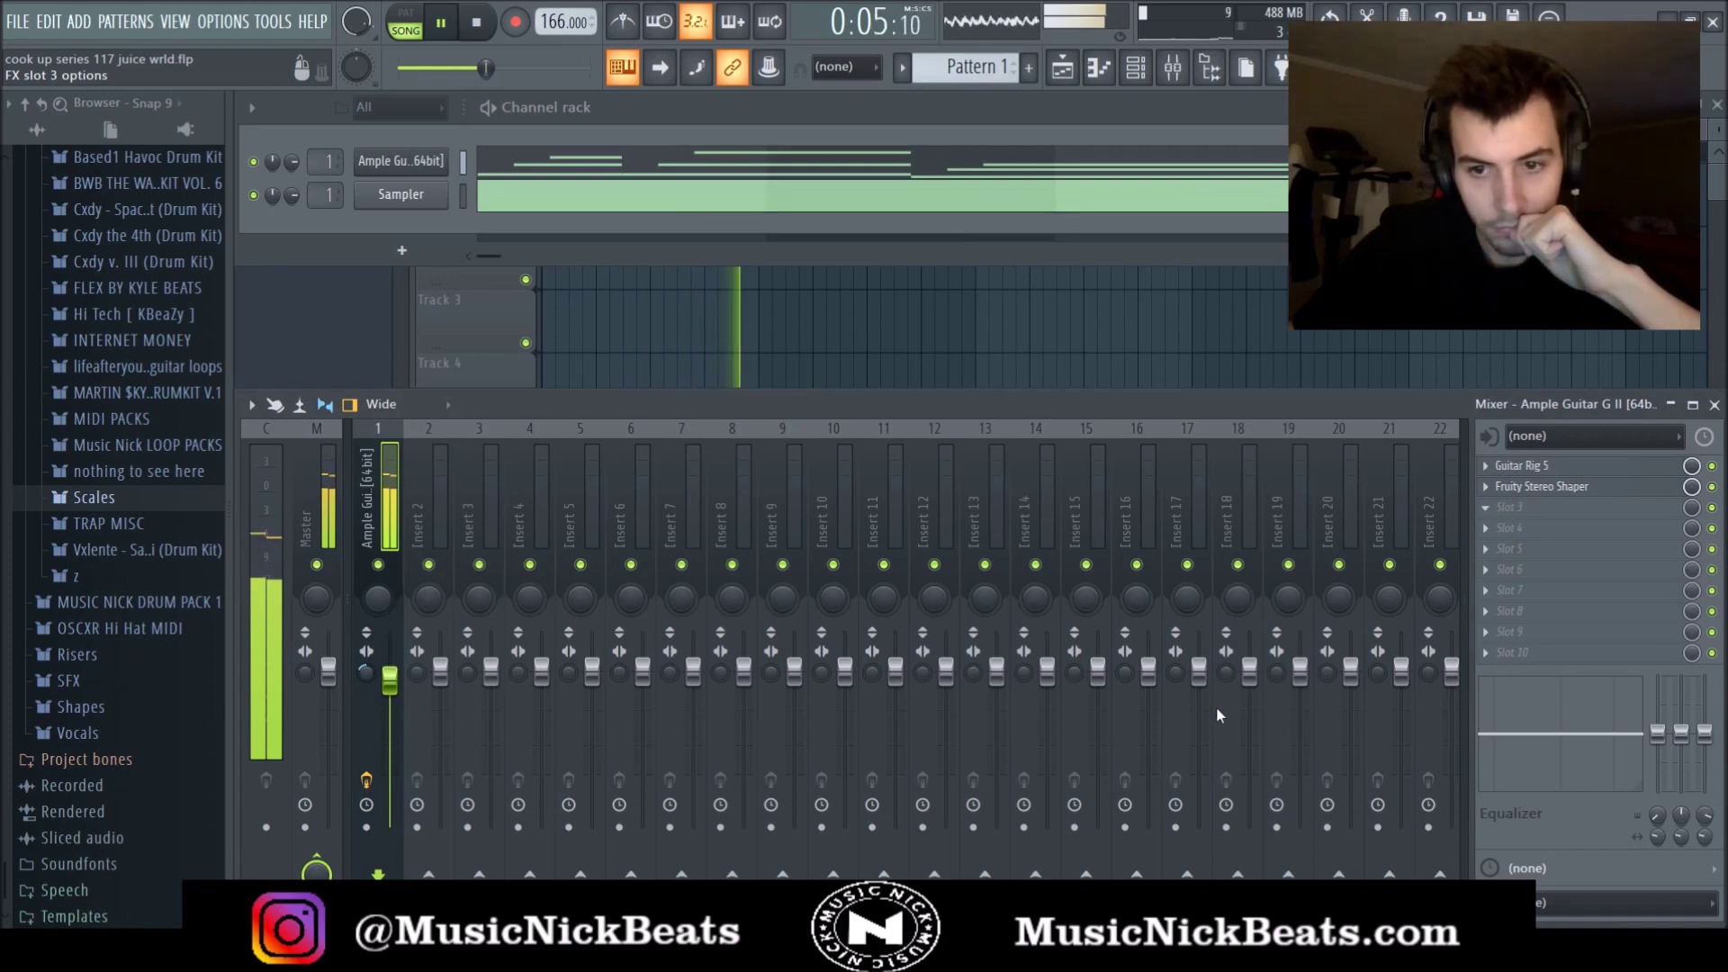
Add Fruity Reeverb 2 and Fruity parametric EQ 2 to the guitar's mixer track and adjust the reverb's wet level.
{"action": "left_click", "coordinate": [360, 533]}
{"action": "left_click", "coordinate": [428, 362]}
{"action": "left_click", "coordinate": [622, 536]}
{"action": "scroll", "coordinate": [470, 543], "scroll_direction": "up", "scroll_amount": 5}
{"action": "left_click_drag", "start_coordinate": [469, 543], "coordinate": [578, 543]}
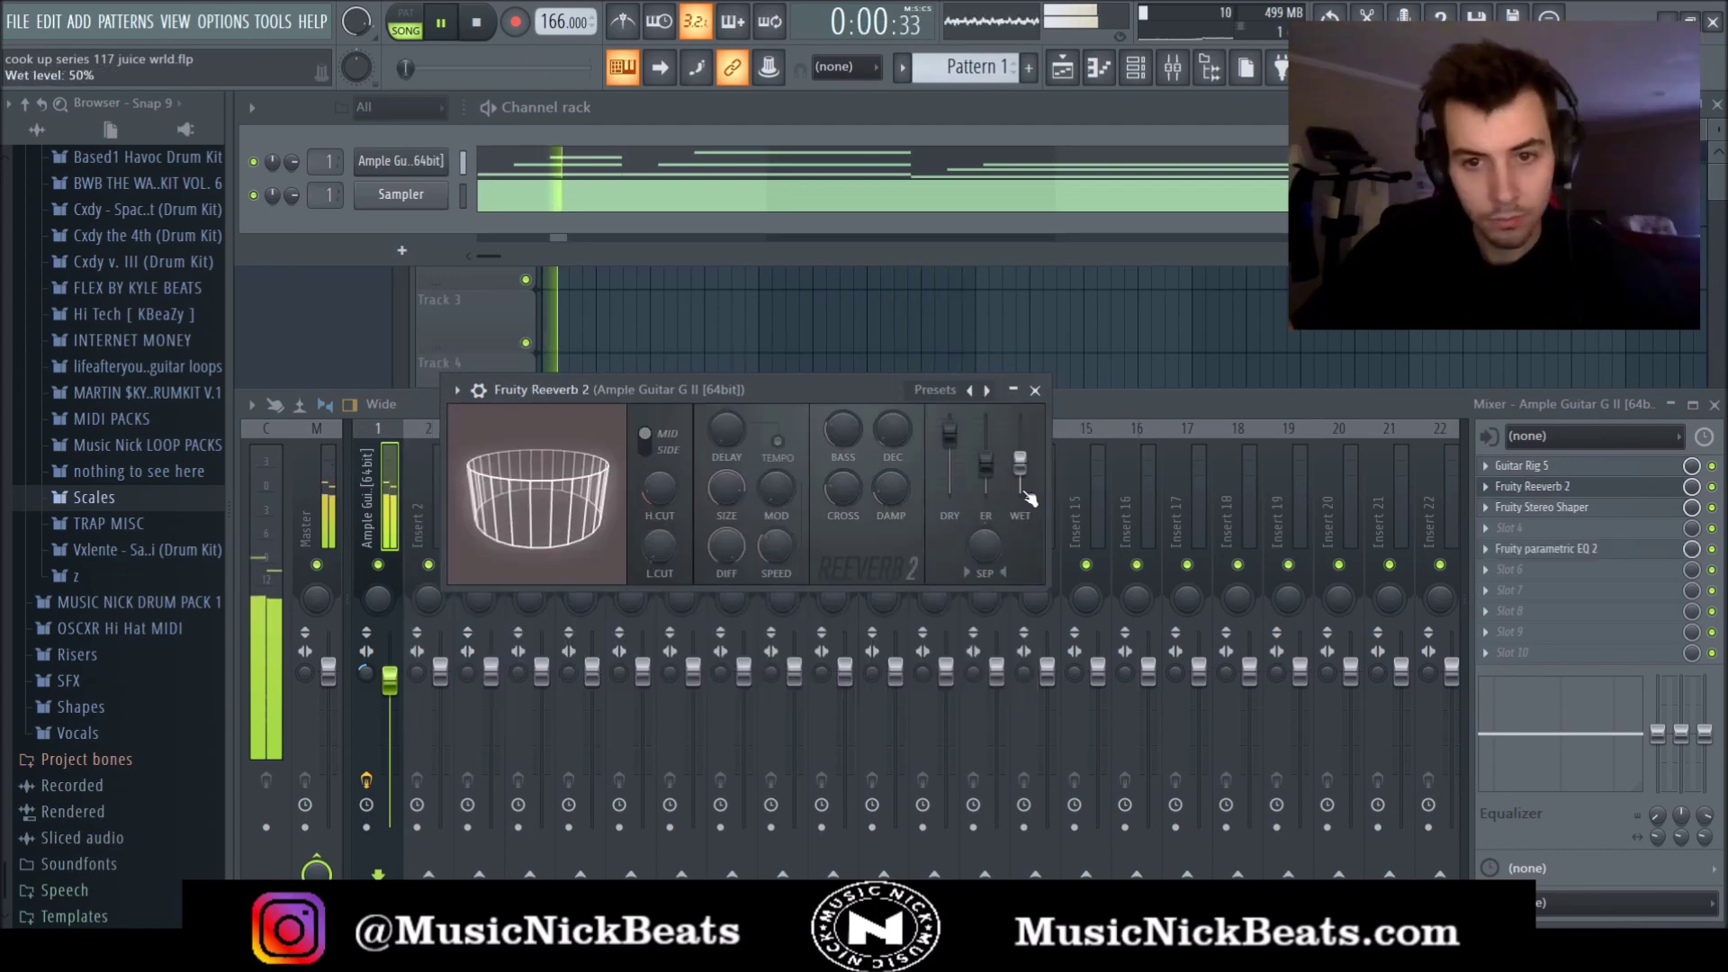
{"action": "left_click_drag", "start_coordinate": [1021, 467], "coordinate": [1021, 456]}
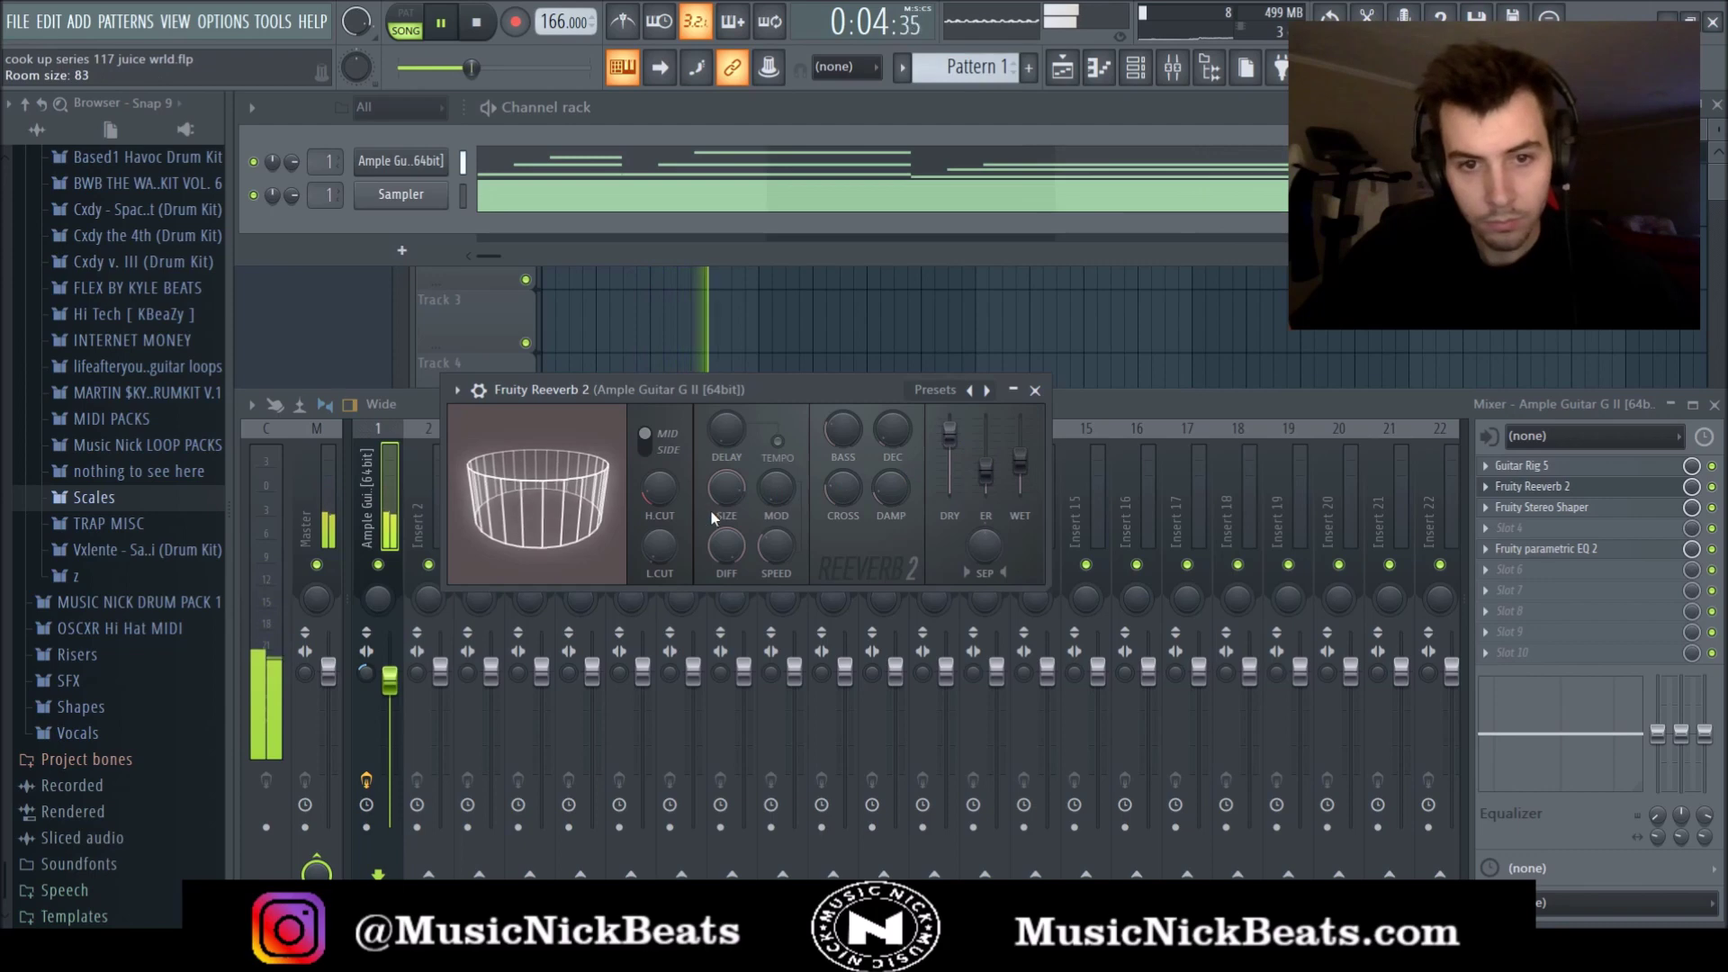
{"action": "left_click", "coordinate": [1036, 390]}
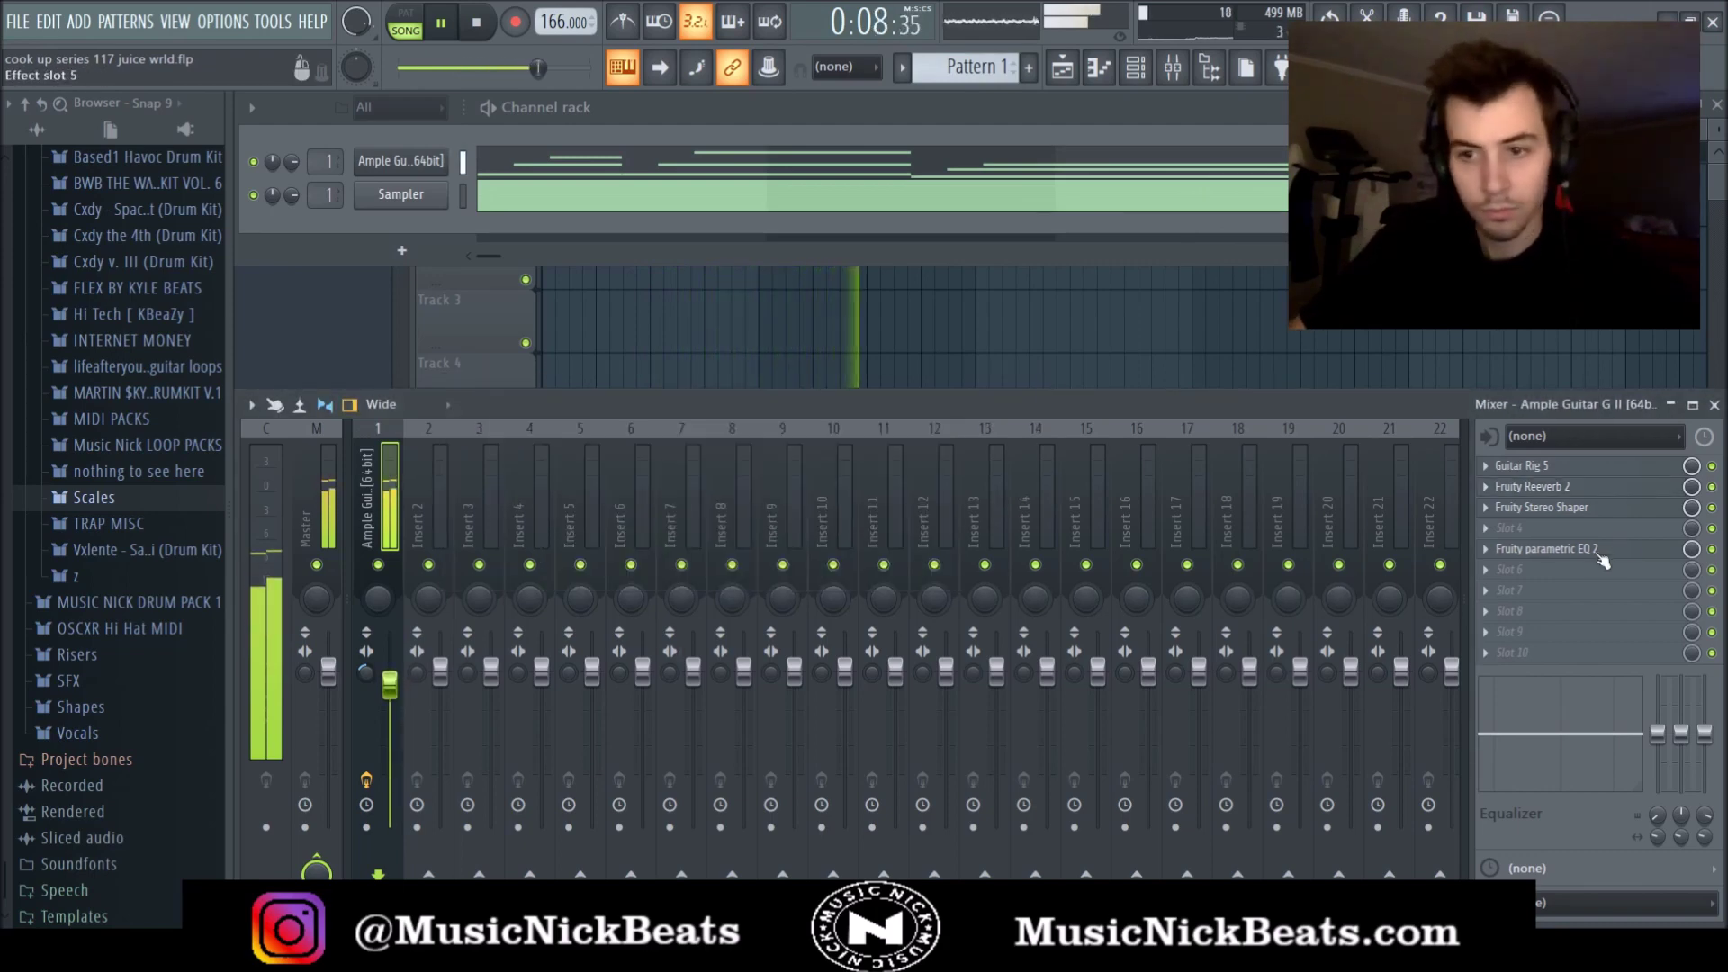
In a second Fruity parametric EQ 2 on the guitar, lower bands 6 and 7, cut the lows with band 1, and dip band 3 slightly.
{"action": "left_click_drag", "start_coordinate": [741, 419], "coordinate": [730, 460]}
{"action": "left_click_drag", "start_coordinate": [623, 407], "coordinate": [619, 410]}
{"action": "left_click_drag", "start_coordinate": [727, 462], "coordinate": [710, 489]}
{"action": "left_click_drag", "start_coordinate": [620, 411], "coordinate": [614, 420]}
{"action": "left_click_drag", "start_coordinate": [377, 397], "coordinate": [378, 477]}
{"action": "left_click_drag", "start_coordinate": [476, 397], "coordinate": [479, 405]}
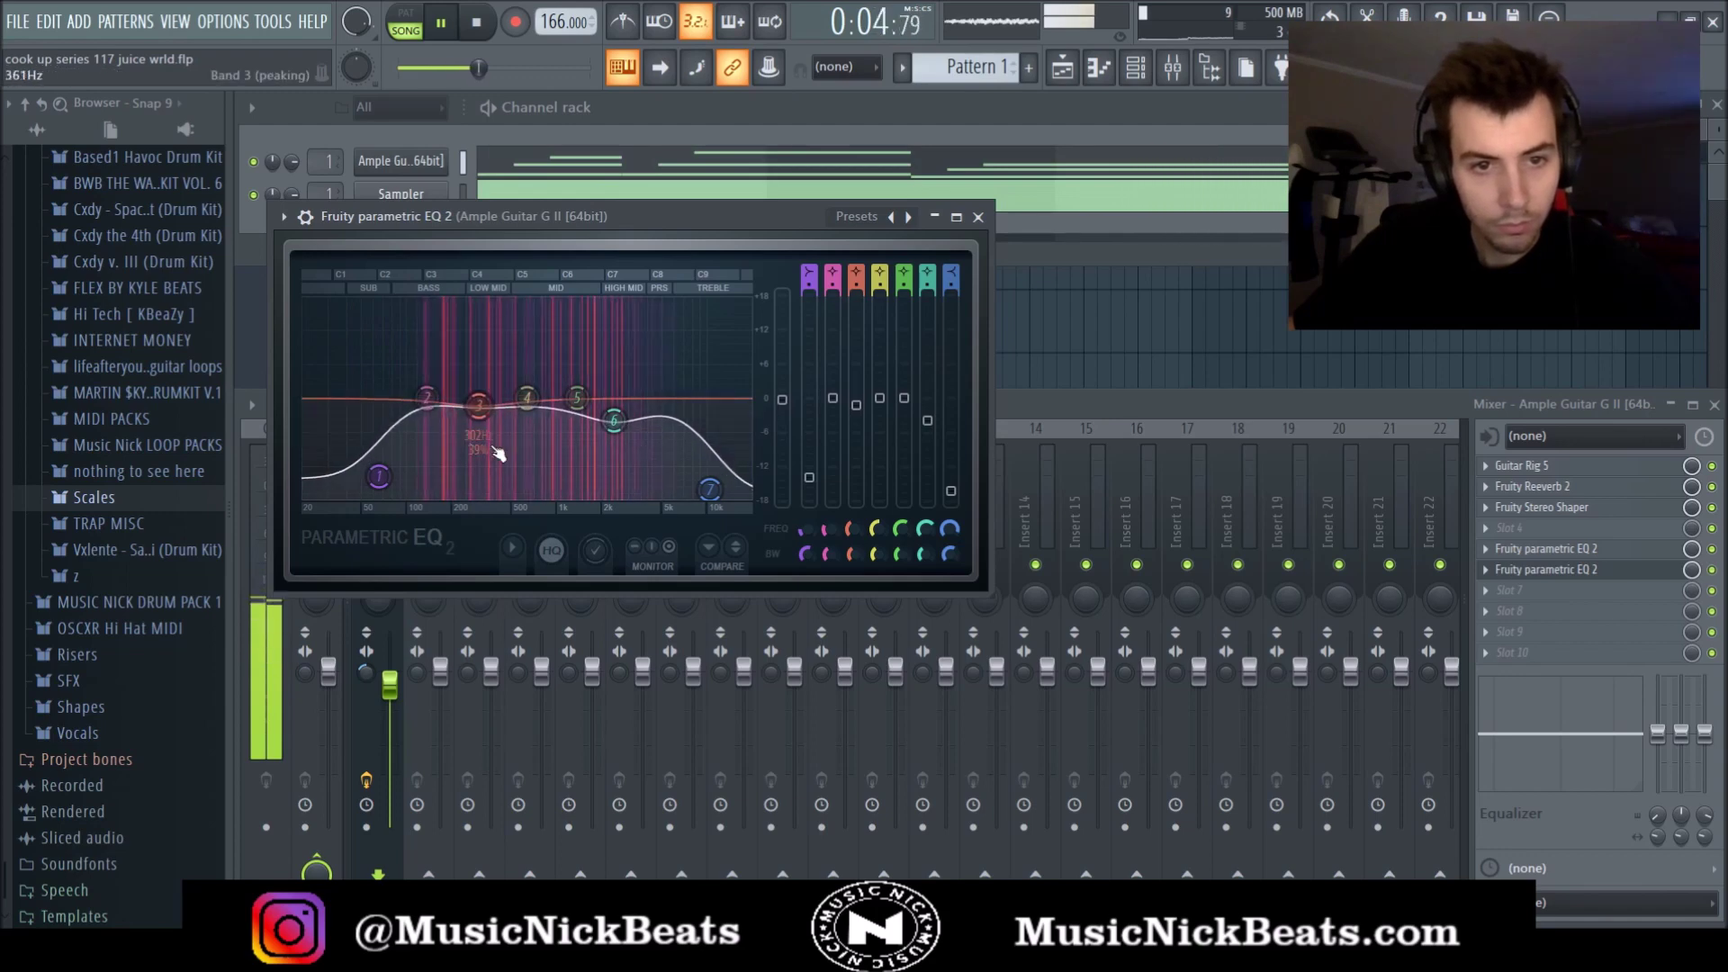
Refine the guitar EQ by moving bands 6 and 7 to higher frequencies and returning band 3 to a flat level.
{"action": "left_click_drag", "start_coordinate": [379, 476], "coordinate": [378, 472]}
{"action": "left_click_drag", "start_coordinate": [614, 420], "coordinate": [617, 421]}
{"action": "left_click_drag", "start_coordinate": [710, 488], "coordinate": [729, 493]}
{"action": "left_click_drag", "start_coordinate": [617, 422], "coordinate": [639, 419]}
{"action": "left_click_drag", "start_coordinate": [729, 492], "coordinate": [725, 493]}
{"action": "left_click_drag", "start_coordinate": [479, 408], "coordinate": [482, 397]}
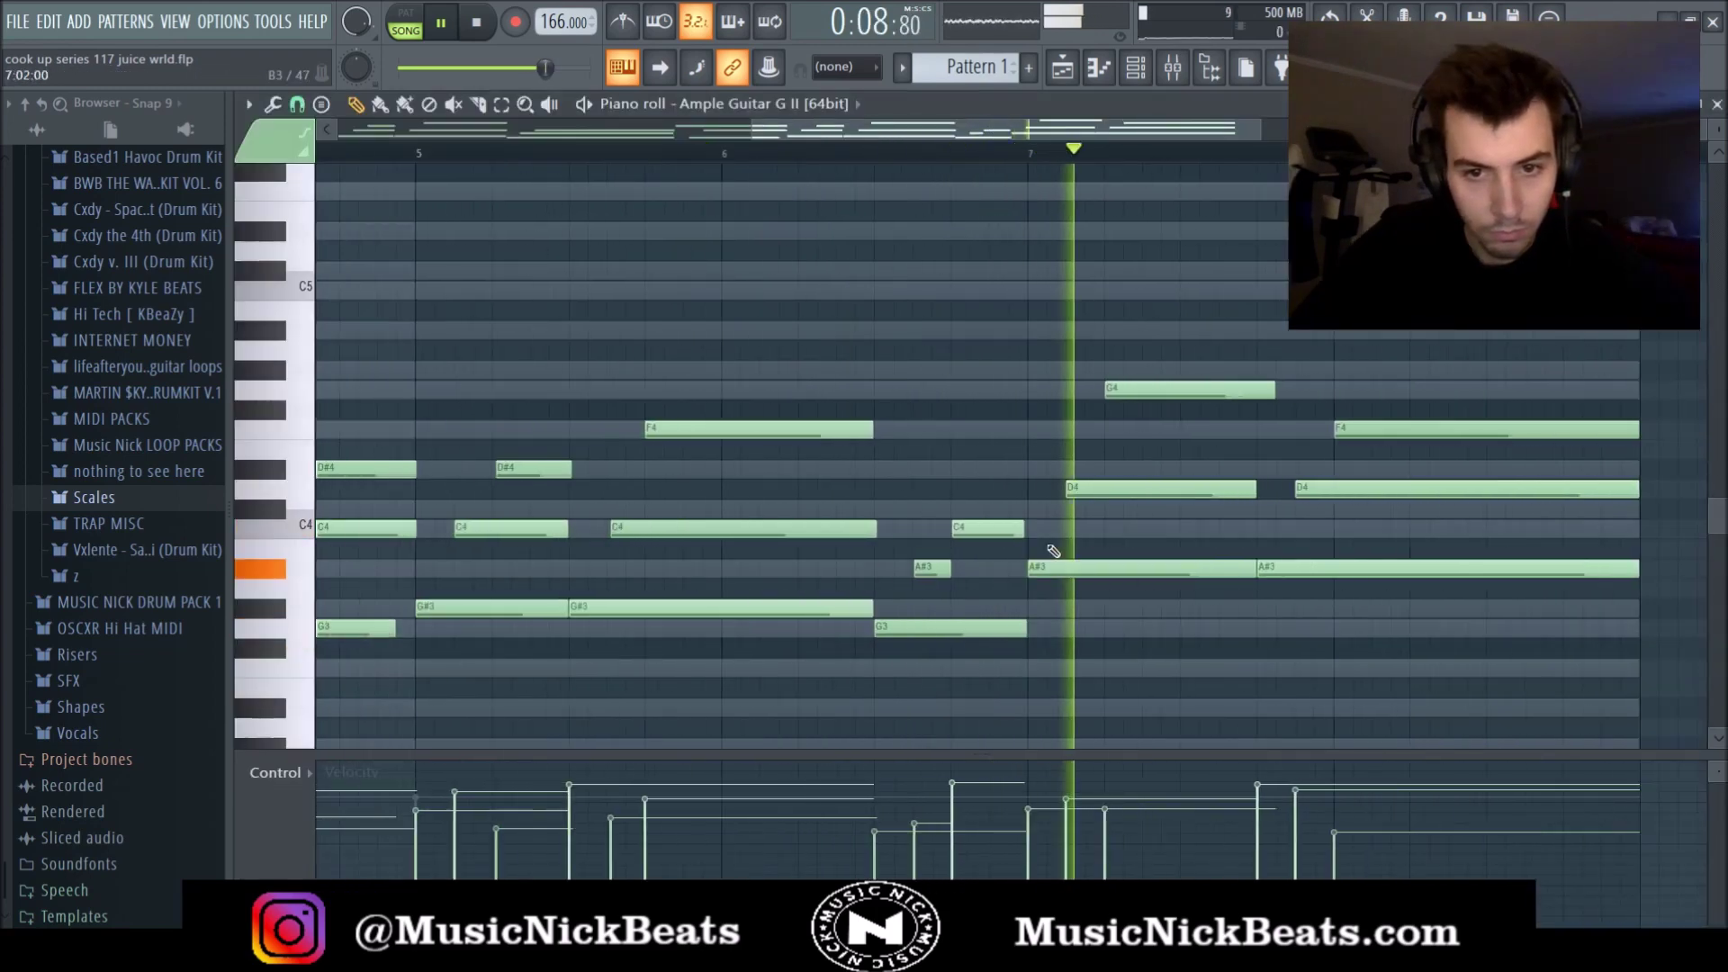
Humanize the guitar by nudging the D4, G4 and F4 notes in bars 7 and 8 slightly late, trimming F4 to end at bar 9.
{"action": "scroll", "coordinate": [1234, 499], "scroll_direction": "up", "scroll_amount": 1}
{"action": "scroll", "coordinate": [1211, 524], "scroll_direction": "up", "scroll_amount": 4}
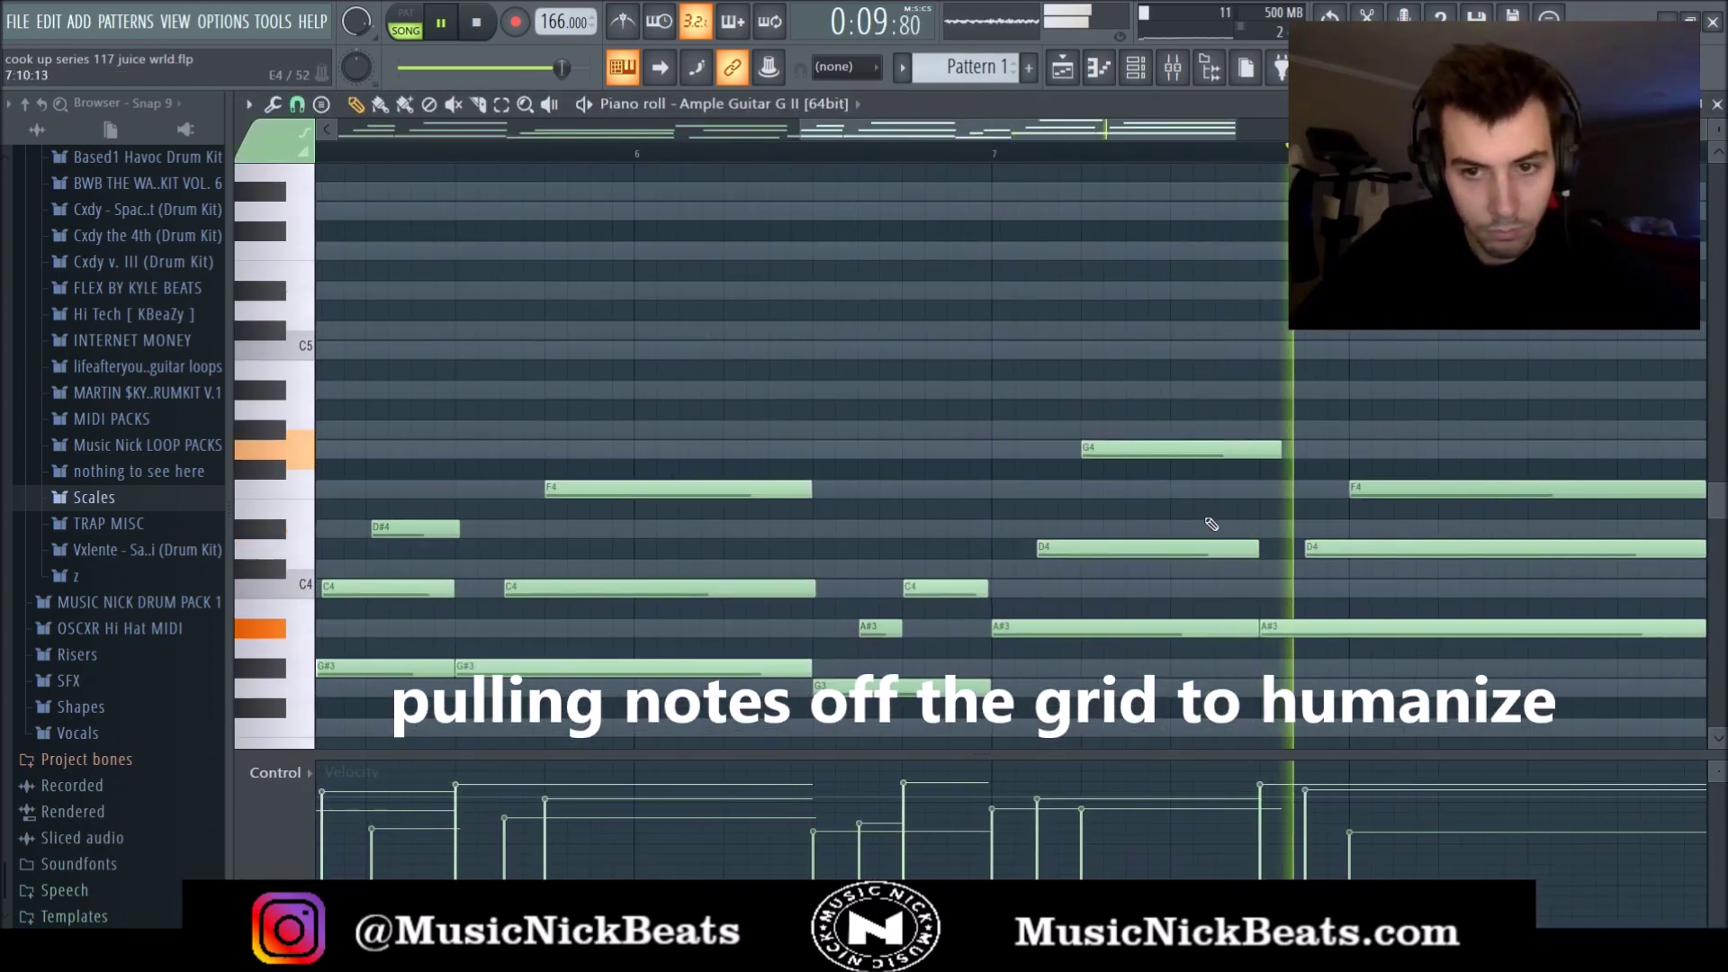
{"action": "key", "text": "space"}
{"action": "left_click_drag", "start_coordinate": [1014, 556], "coordinate": [1018, 555]}
{"action": "key", "text": "space"}
{"action": "left_click_drag", "start_coordinate": [1002, 446], "coordinate": [1008, 447]}
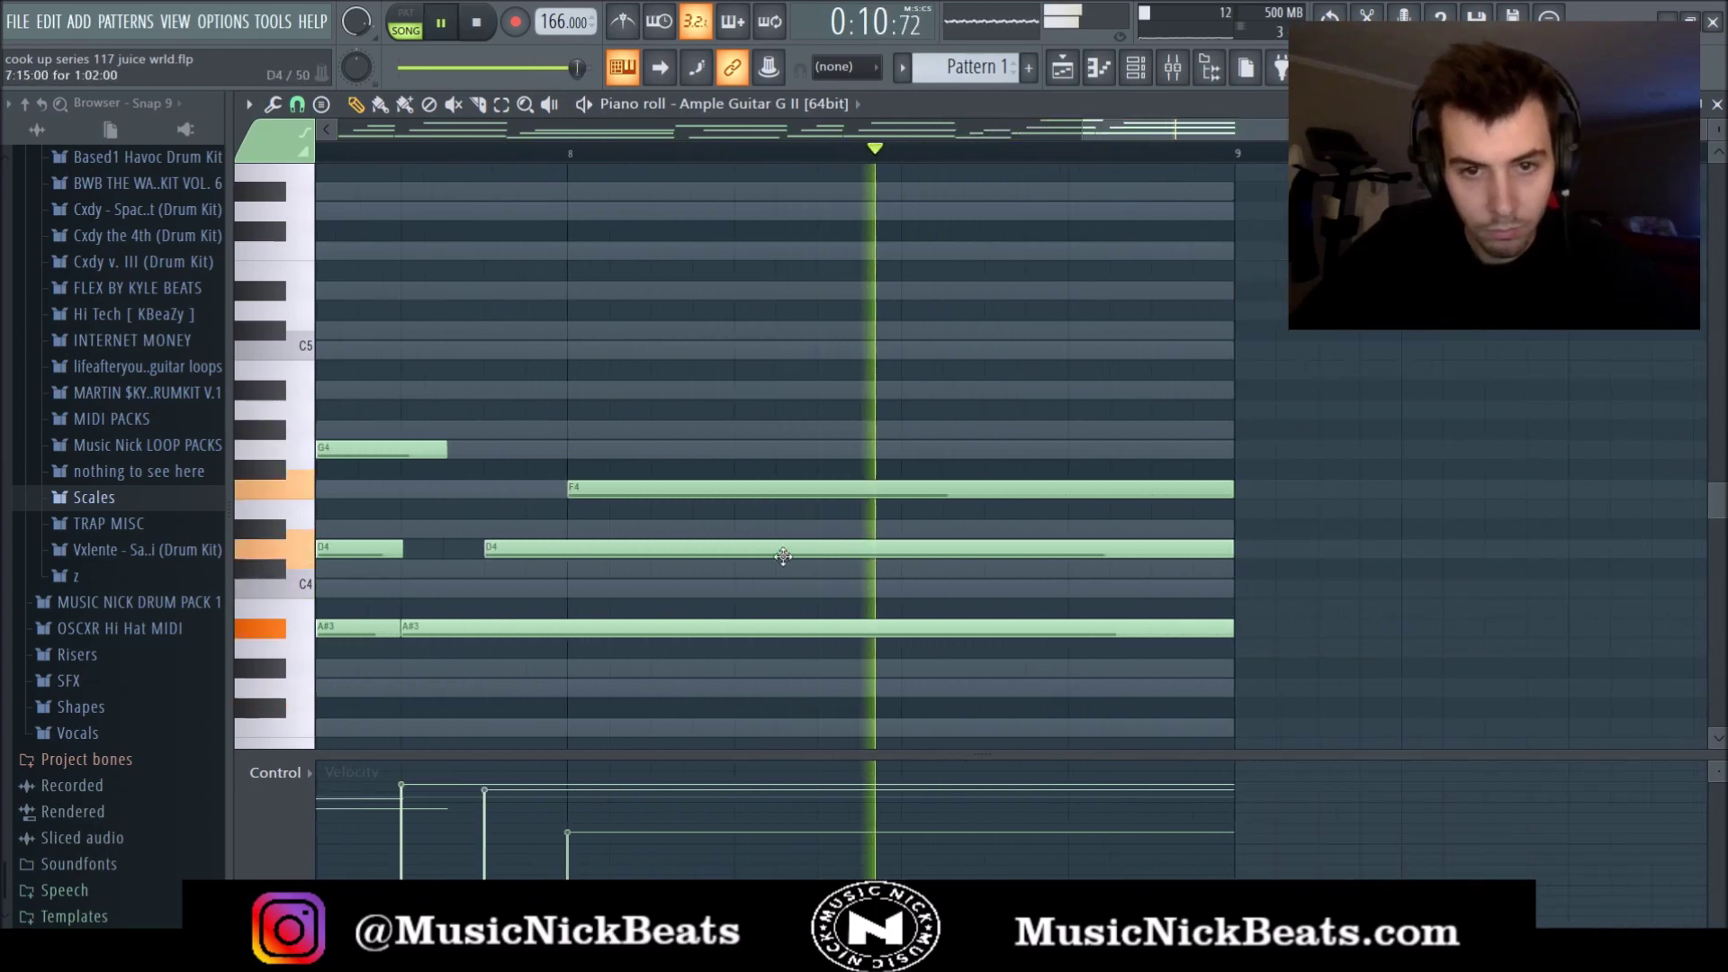
{"action": "key", "text": "space"}
{"action": "left_click_drag", "start_coordinate": [1237, 492], "coordinate": [1232, 493]}
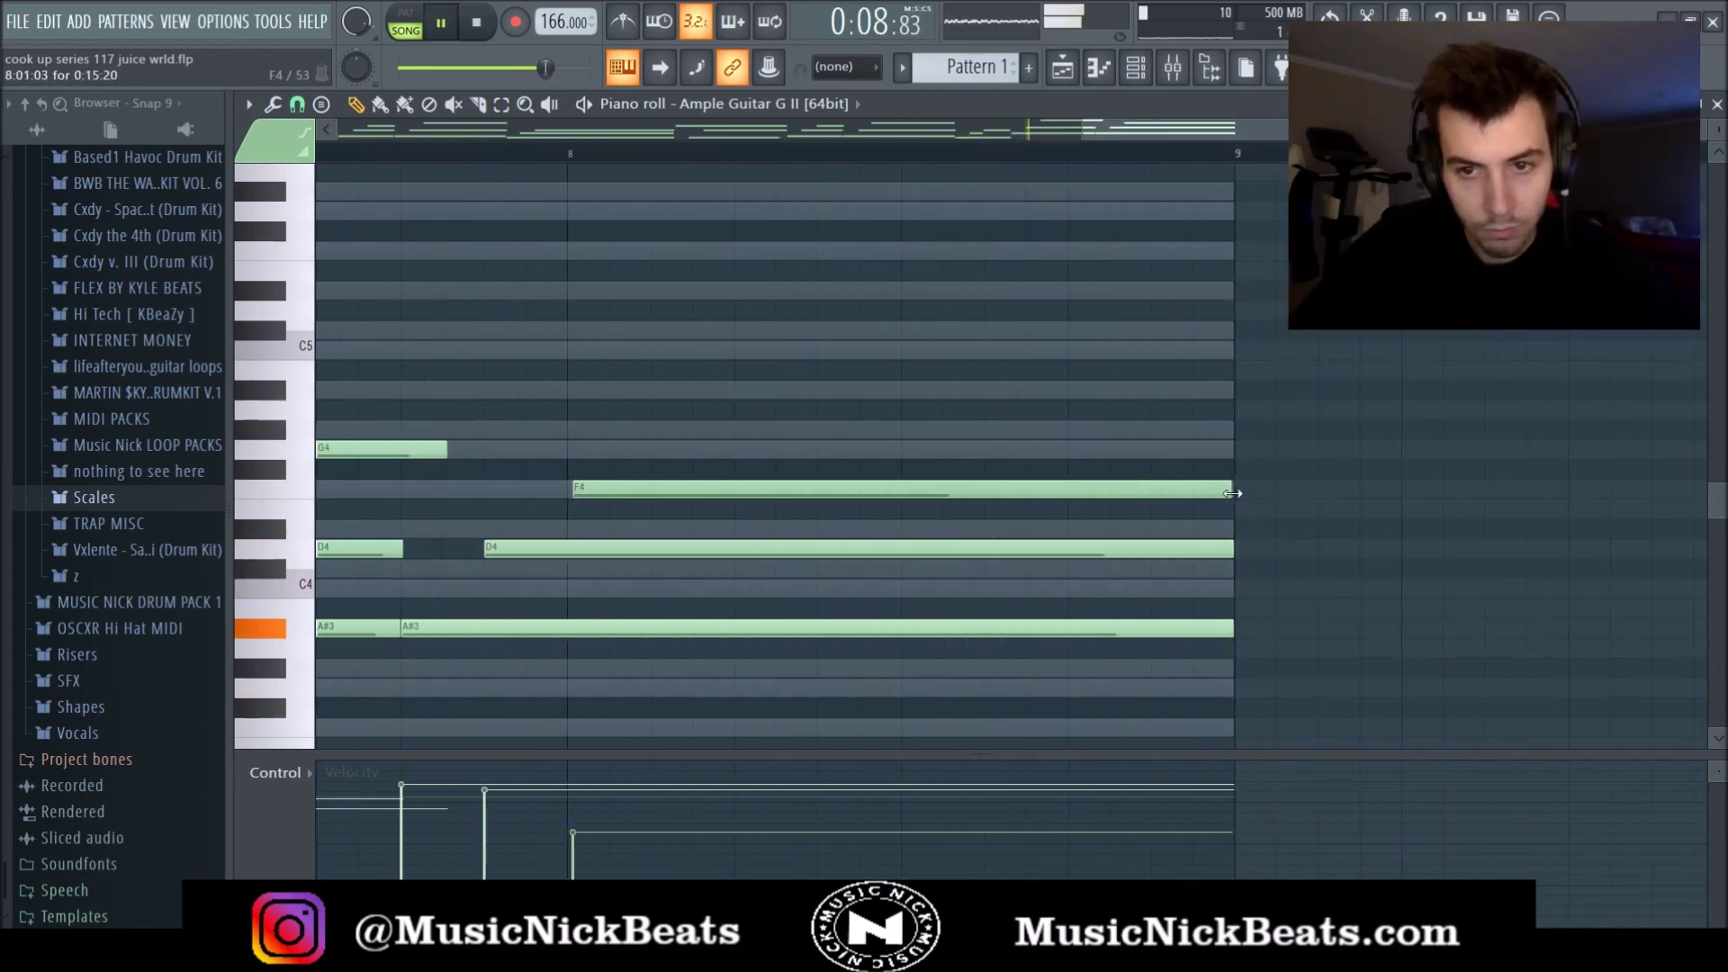
Save the project and select all of the guitar pattern's notes.
{"action": "scroll", "coordinate": [706, 374], "scroll_direction": "down", "scroll_amount": 6}
{"action": "left_click_drag", "start_coordinate": [639, 132], "coordinate": [326, 144]}
{"action": "scroll", "coordinate": [326, 144], "scroll_direction": "down", "scroll_amount": 2}
{"action": "key", "text": "ctrl+s"}
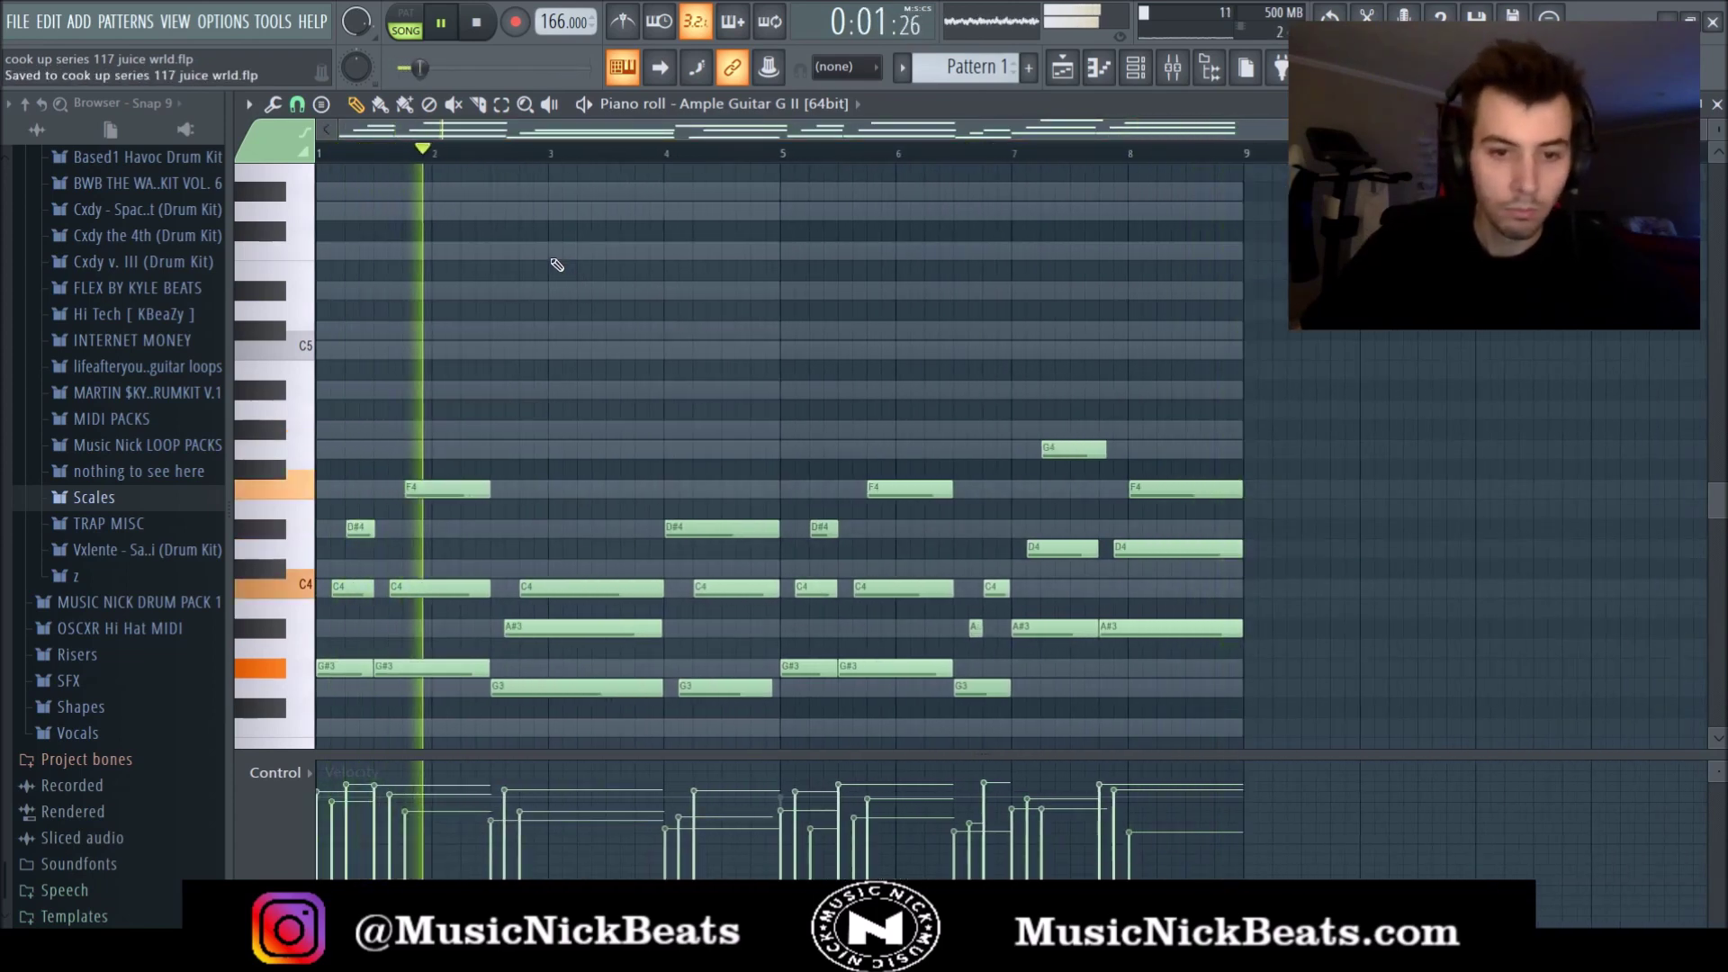
{"action": "key", "text": "ctrl+a"}
{"action": "scroll", "coordinate": [556, 265], "scroll_direction": "down", "scroll_amount": 3}
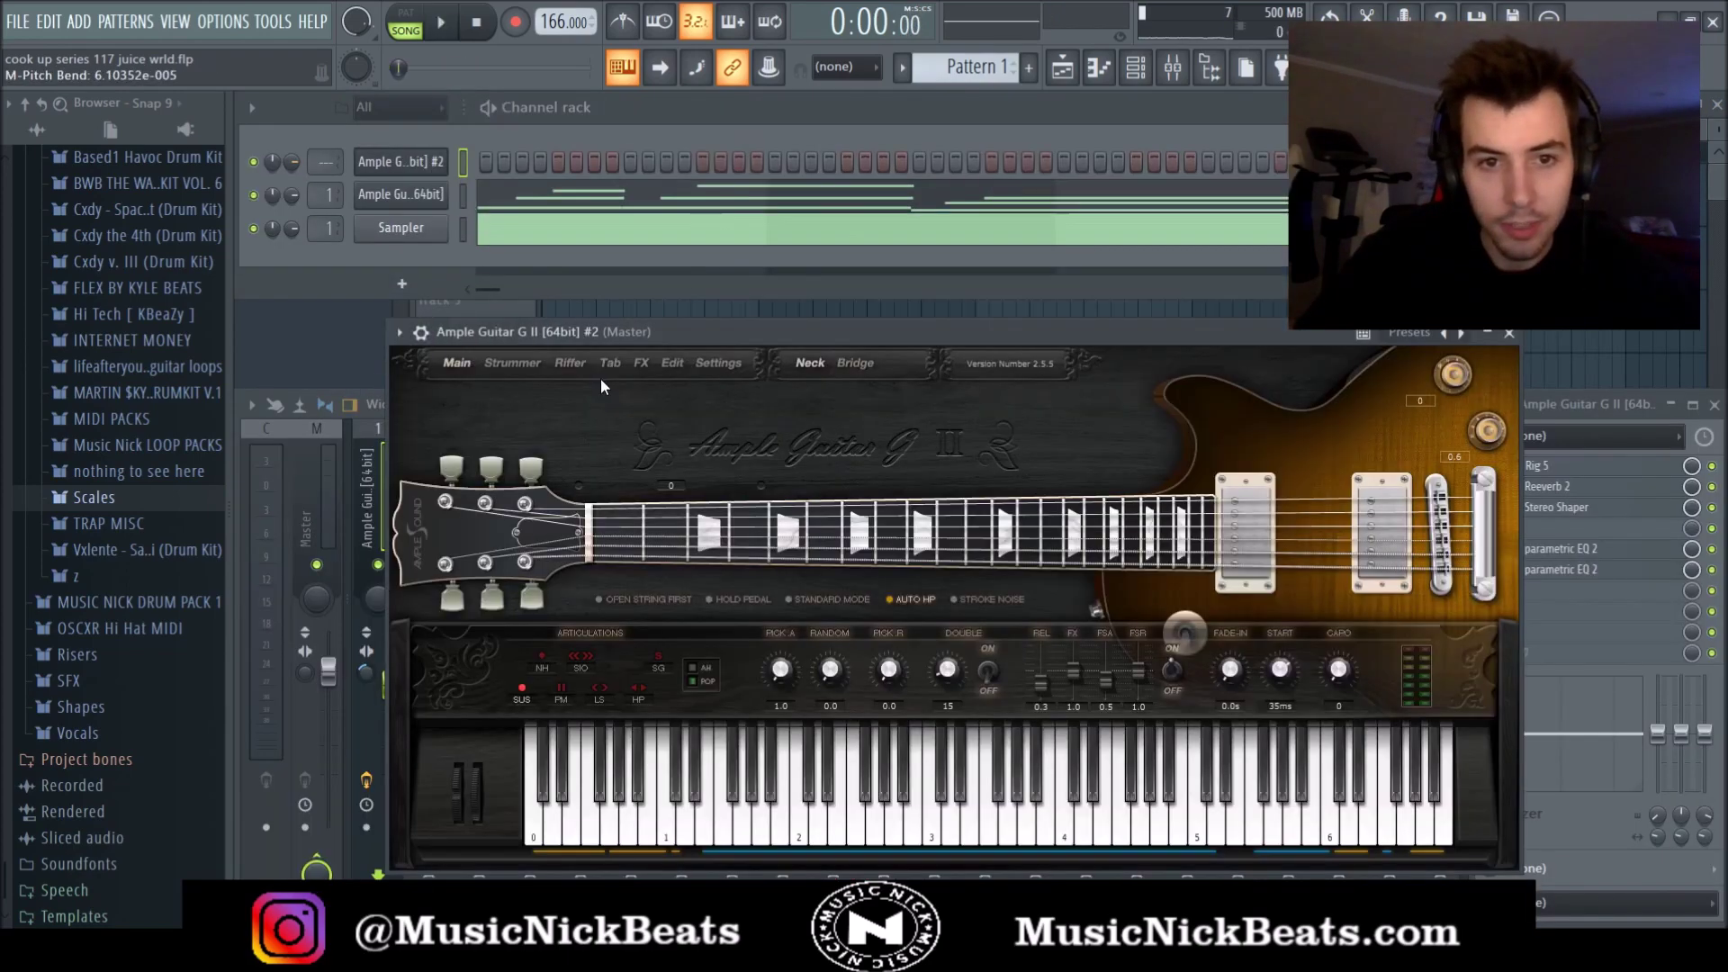
Switch the second Ample Guitar to the PM articulation and check the Guitar Rig 5 preset on the first guitar's insert.
{"action": "left_click_drag", "start_coordinate": [648, 332], "coordinate": [637, 184]}
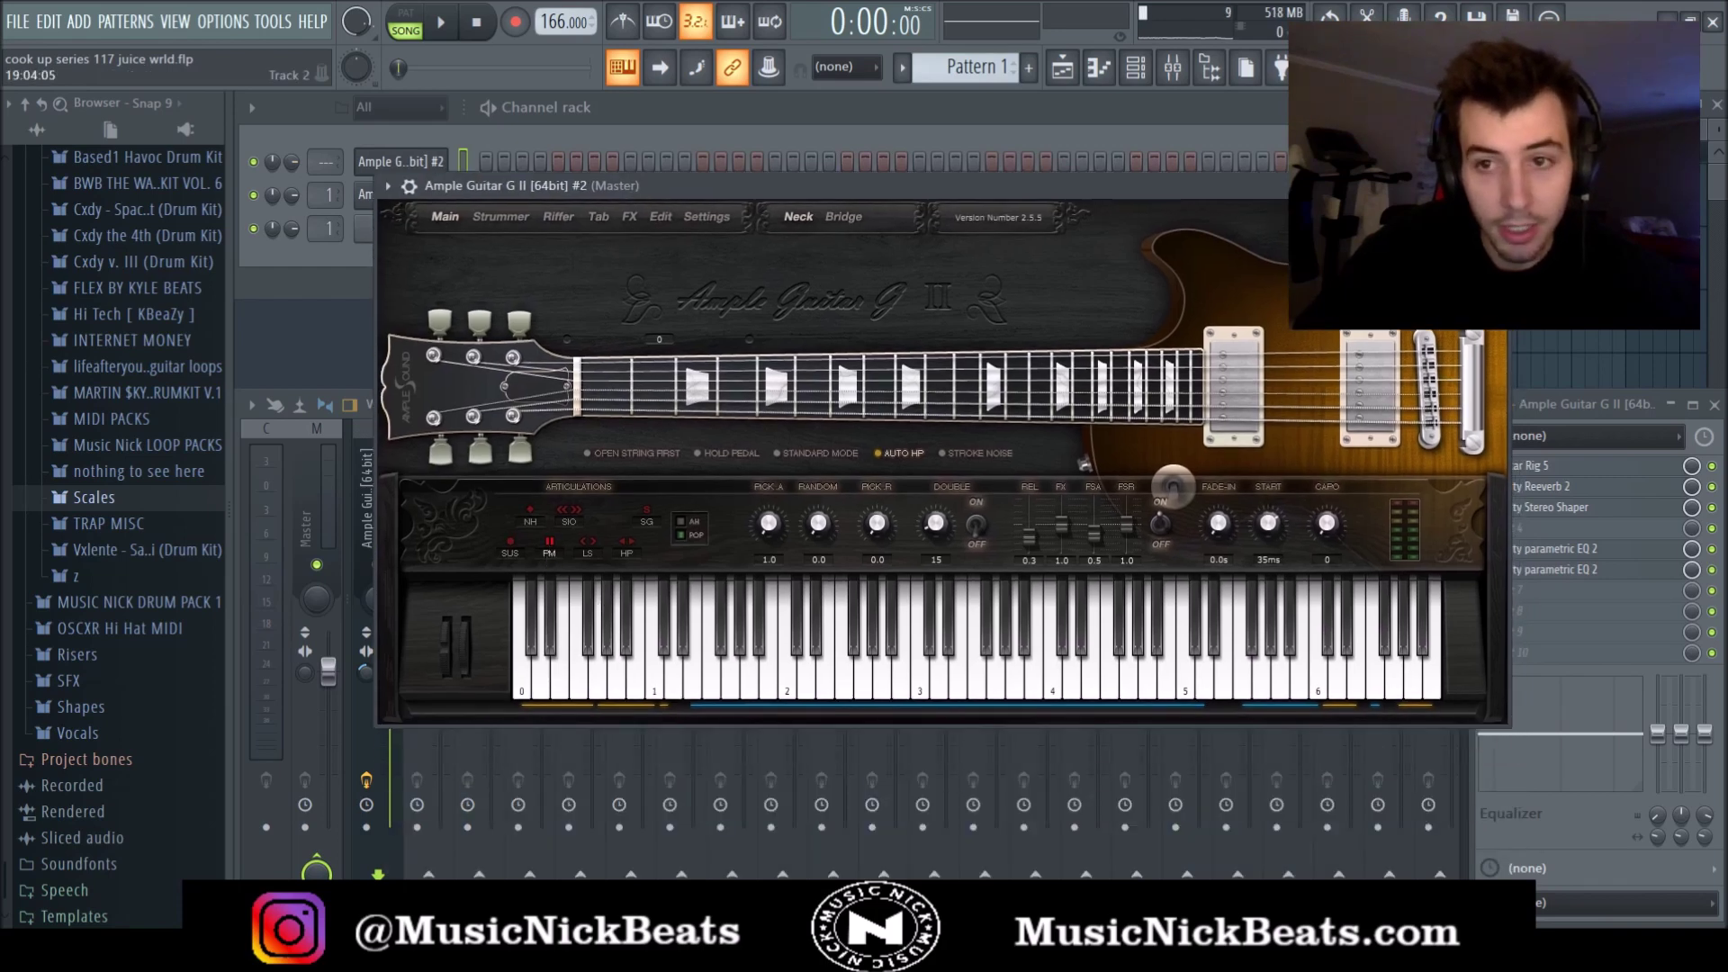
{"action": "left_click", "coordinate": [1499, 186]}
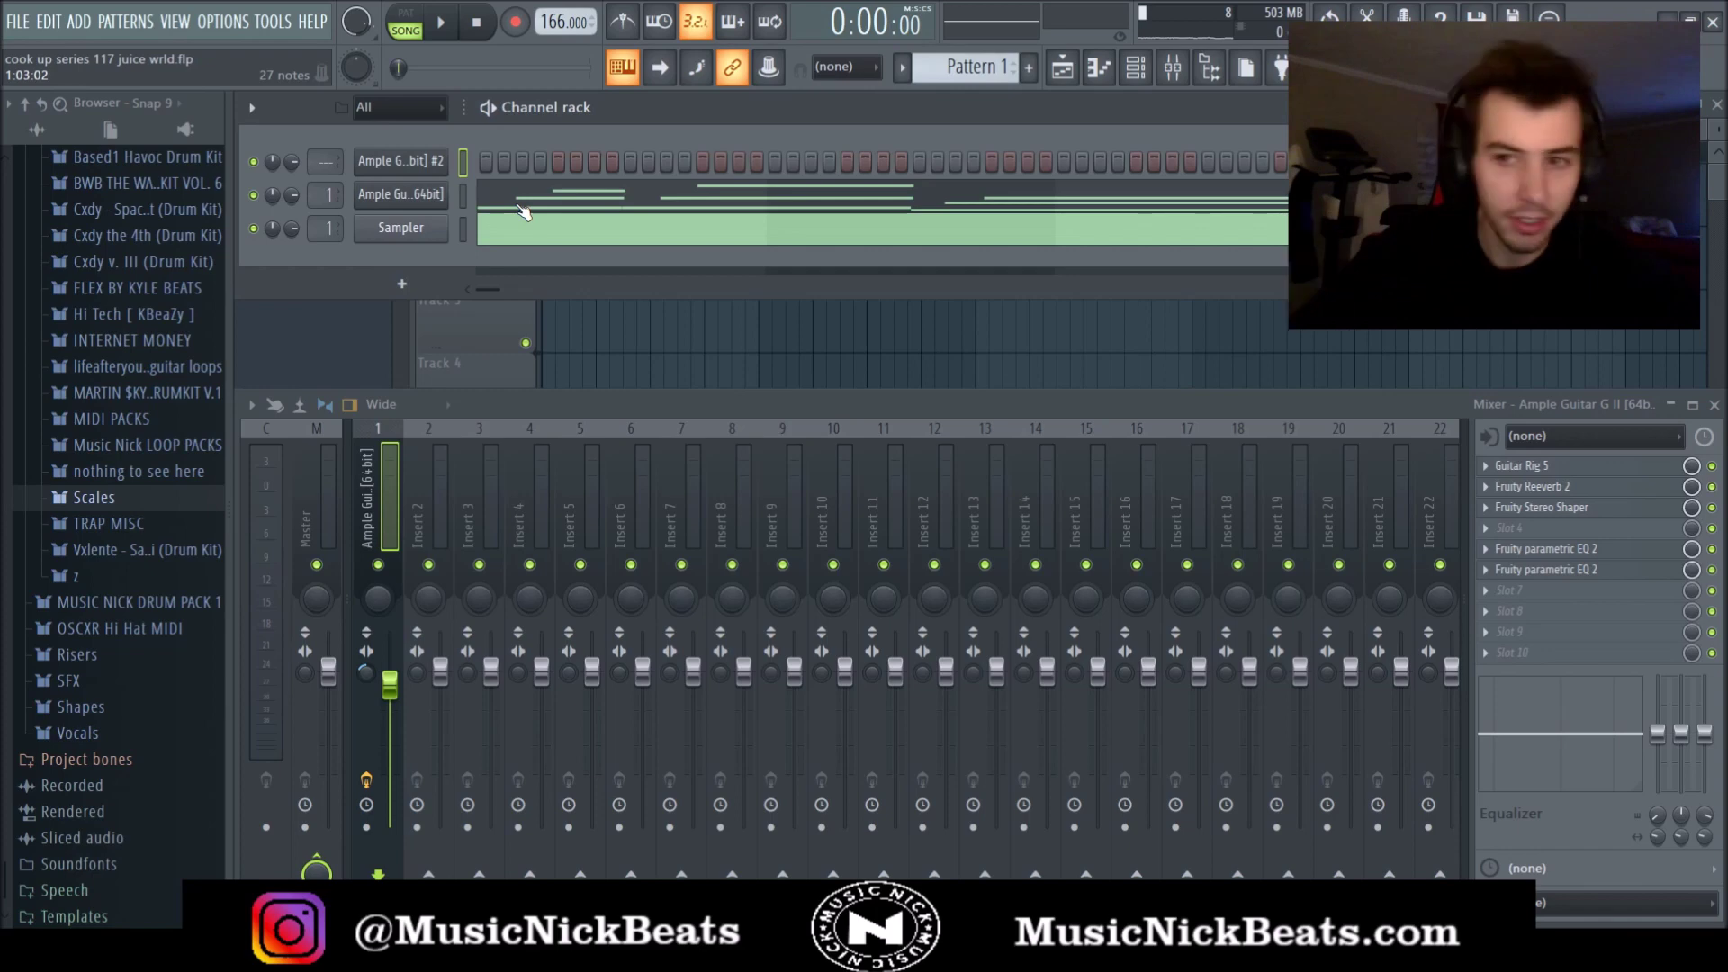
{"action": "left_click", "coordinate": [1539, 472]}
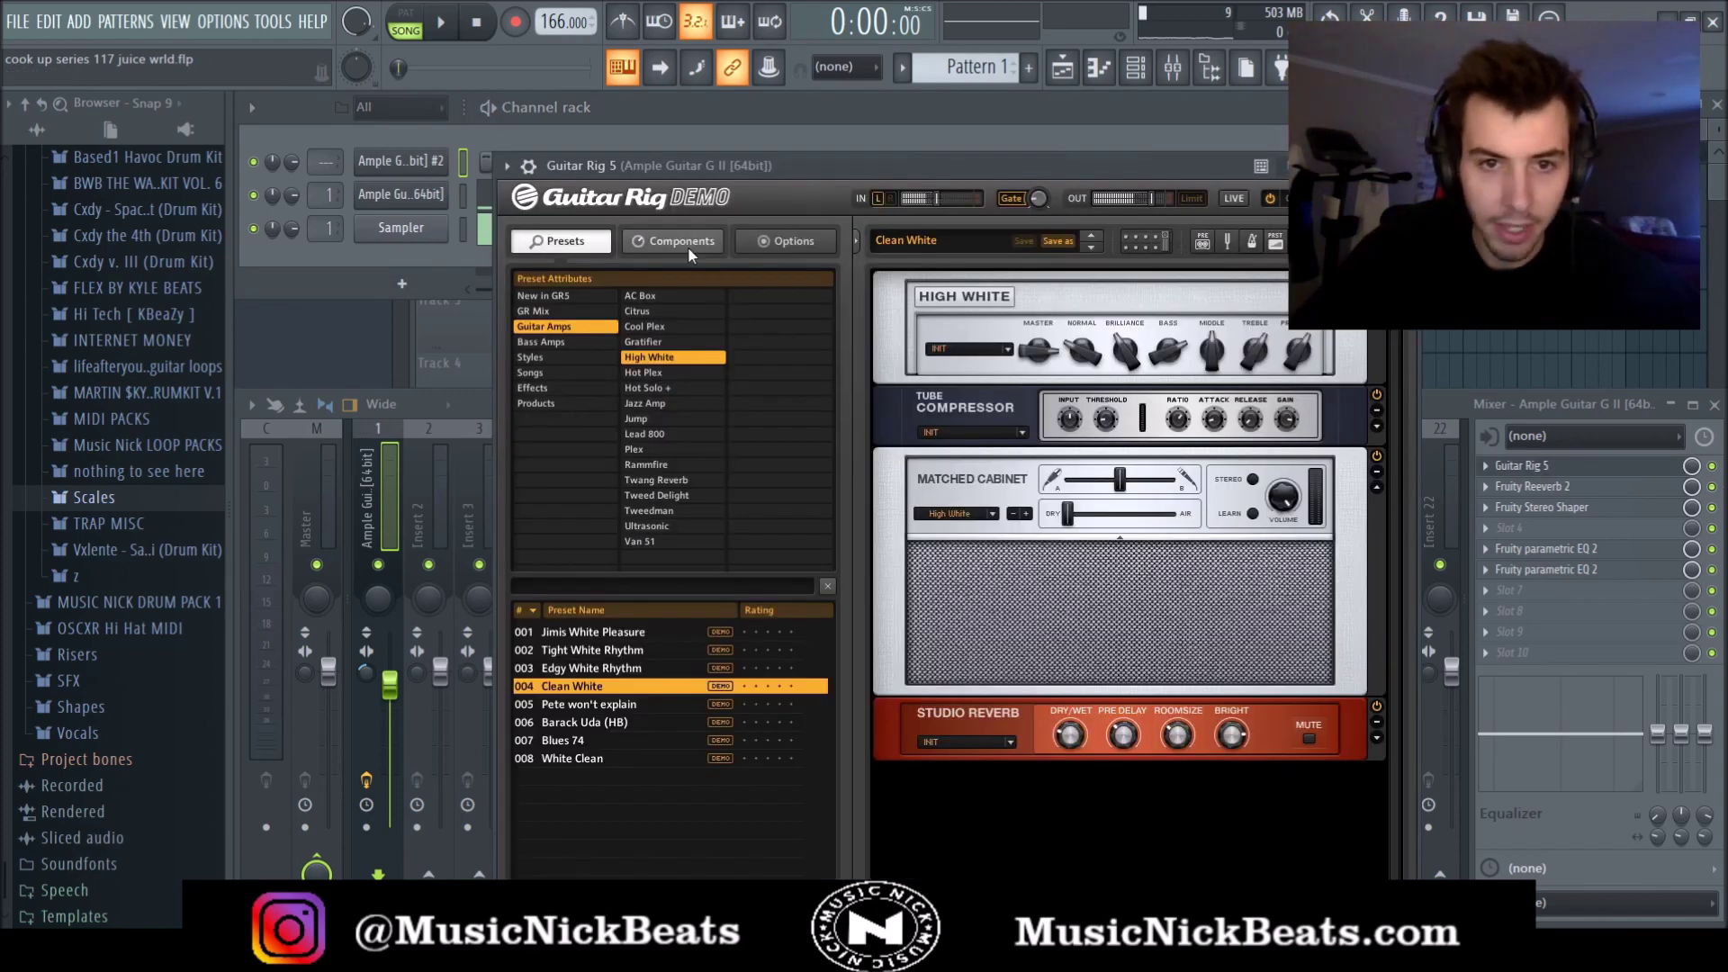
{"action": "left_click", "coordinate": [1413, 165]}
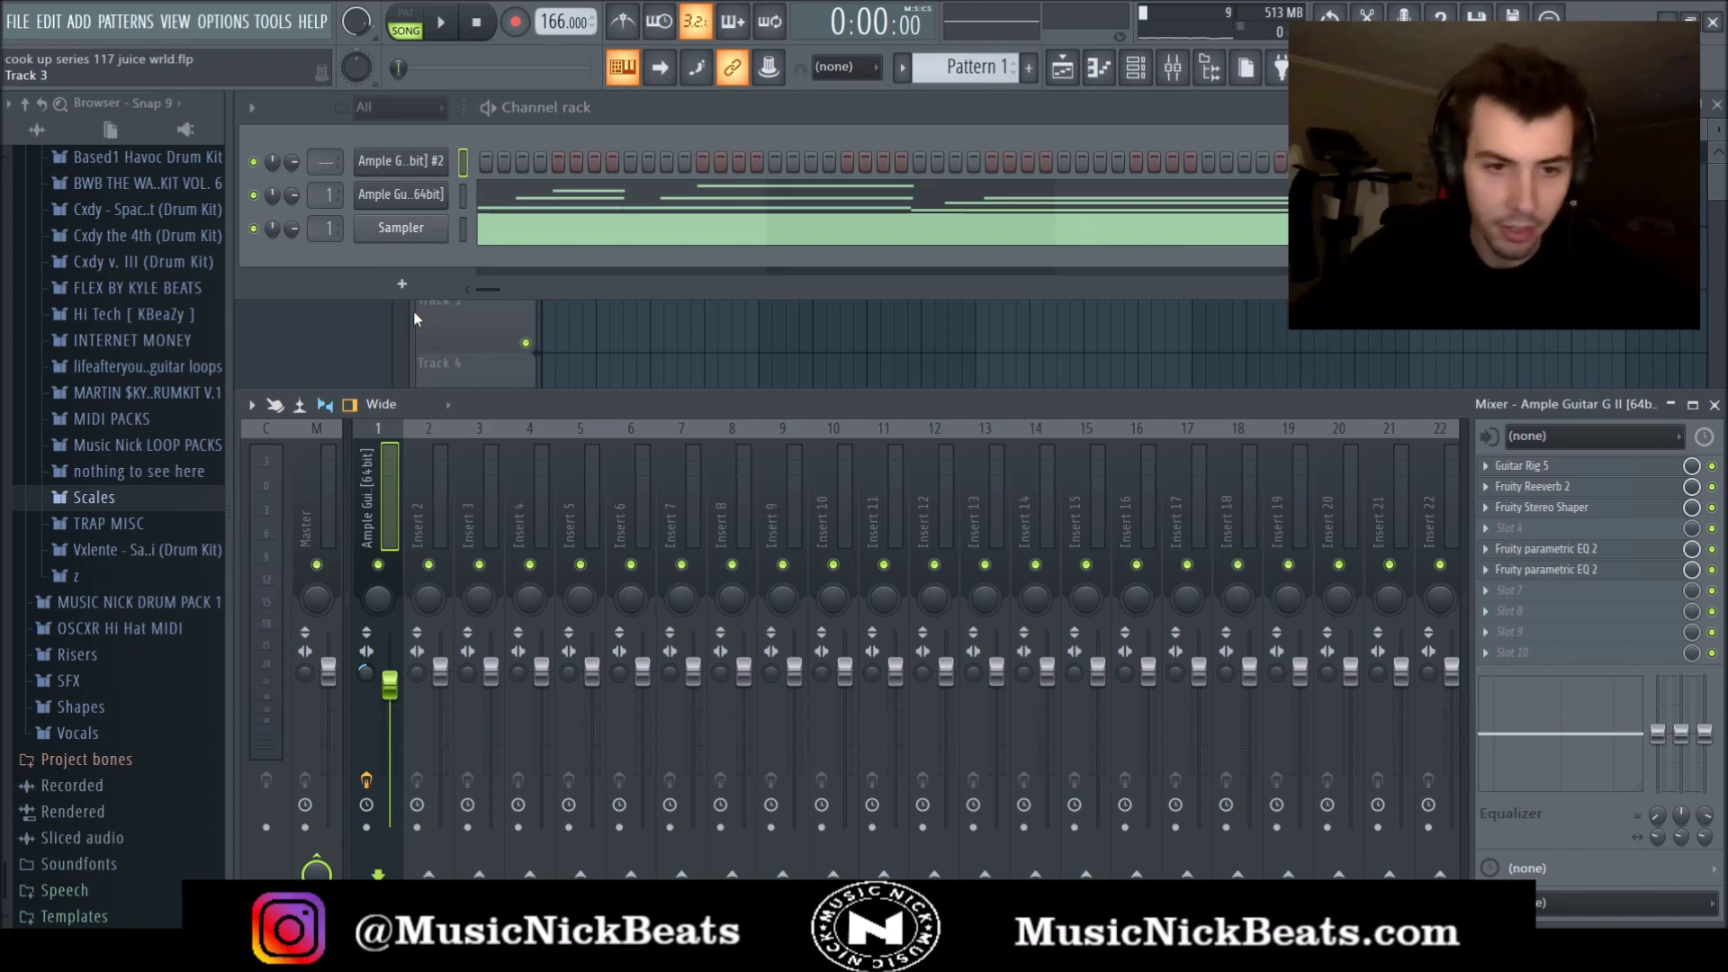
Write a descending run of short A#4, G#4, G4 and F4 notes across bar 3 of the second guitar.
{"action": "key", "text": "F7"}
{"action": "key", "text": "space"}
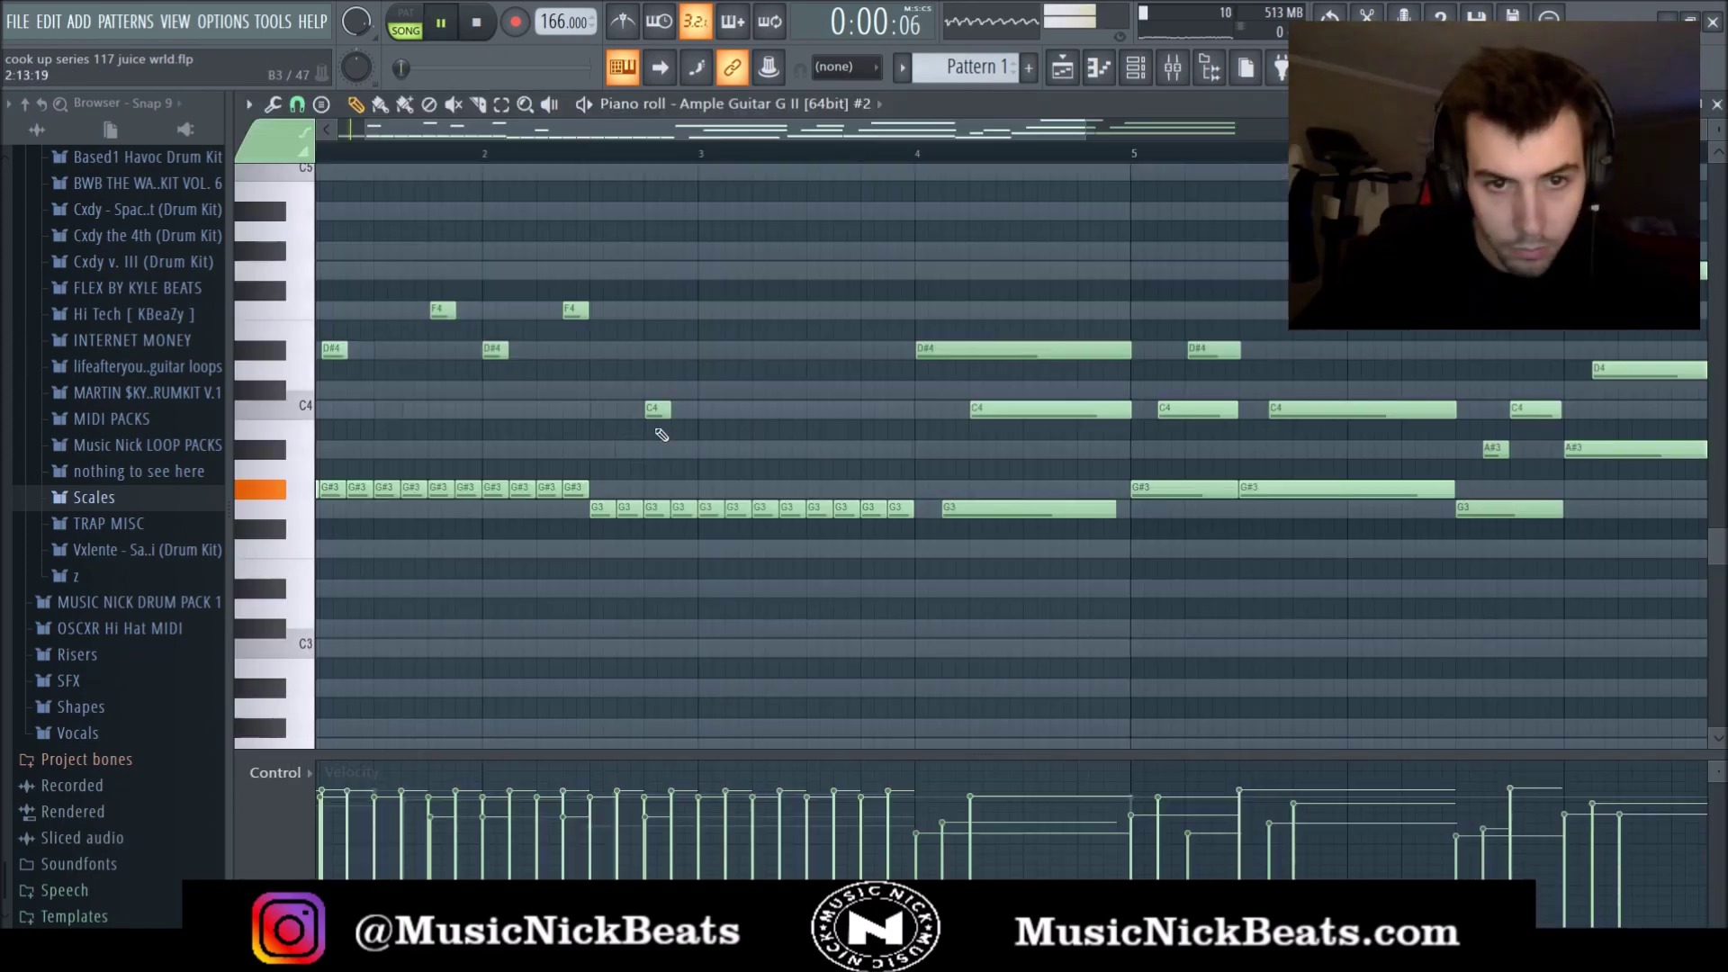
{"action": "mouse_move", "coordinate": [711, 273]}
{"action": "left_mouse_down"}
{"action": "mouse_move", "coordinate": [723, 251]}
{"action": "mouse_move", "coordinate": [695, 217]}
{"action": "left_mouse_up"}
{"action": "key", "text": "space"}
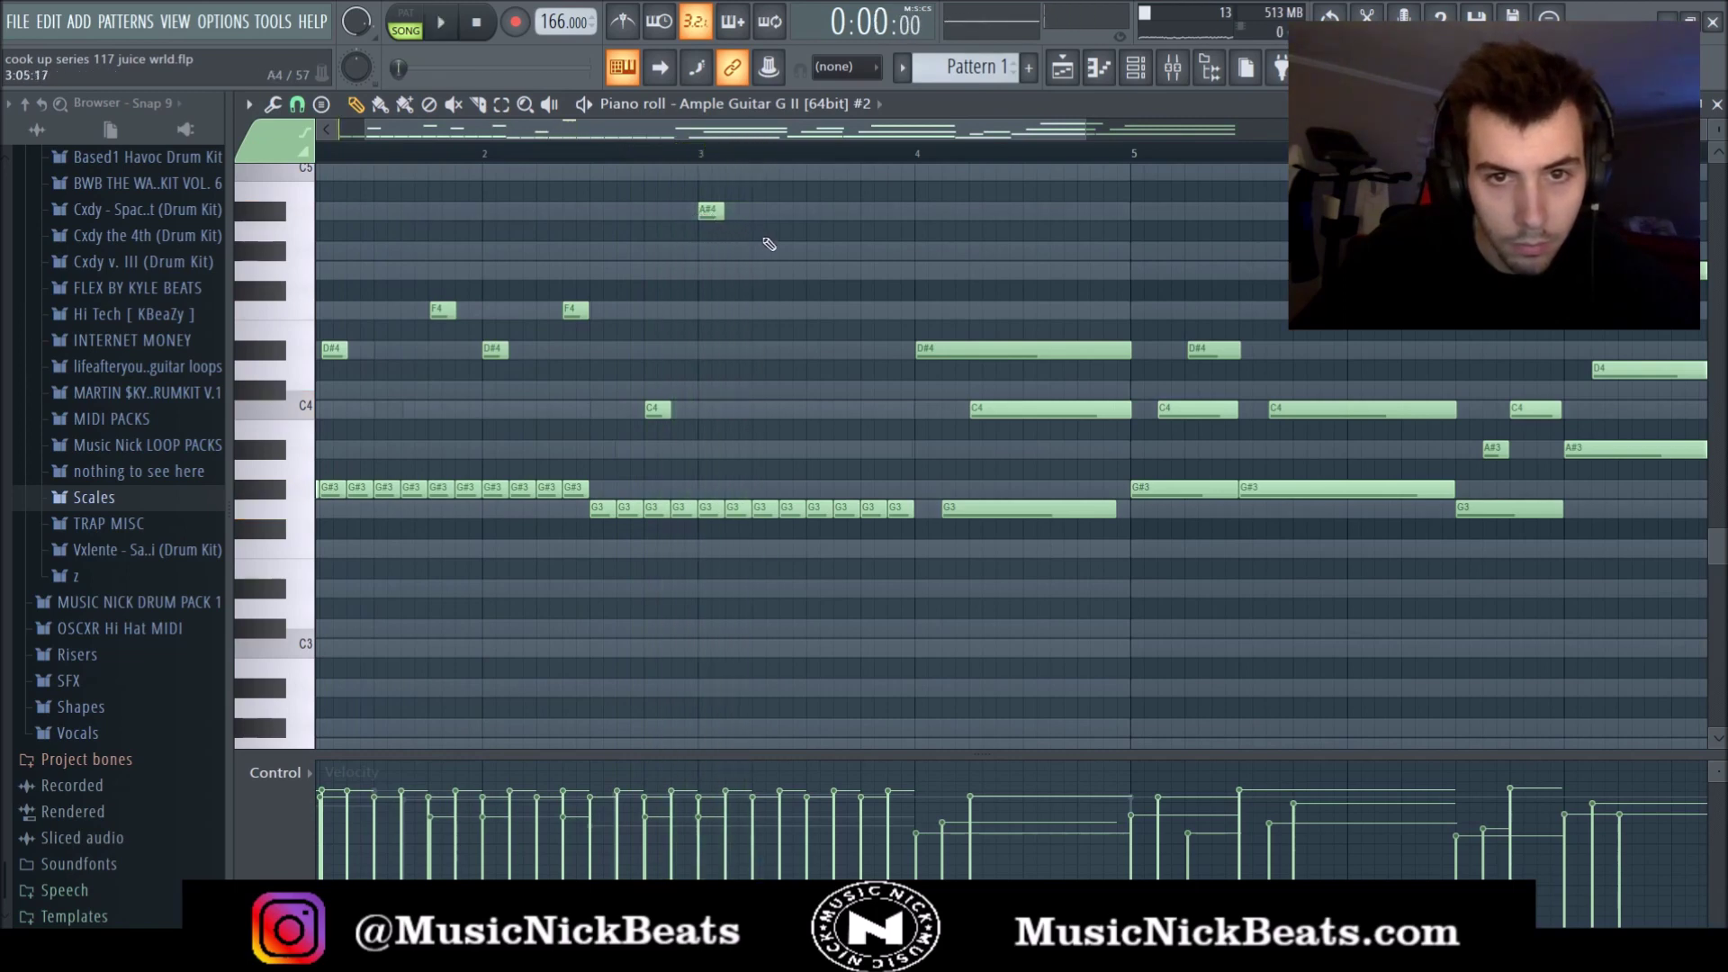
{"action": "key", "text": "space"}
{"action": "left_click", "coordinate": [813, 270]}
{"action": "left_click", "coordinate": [866, 311]}
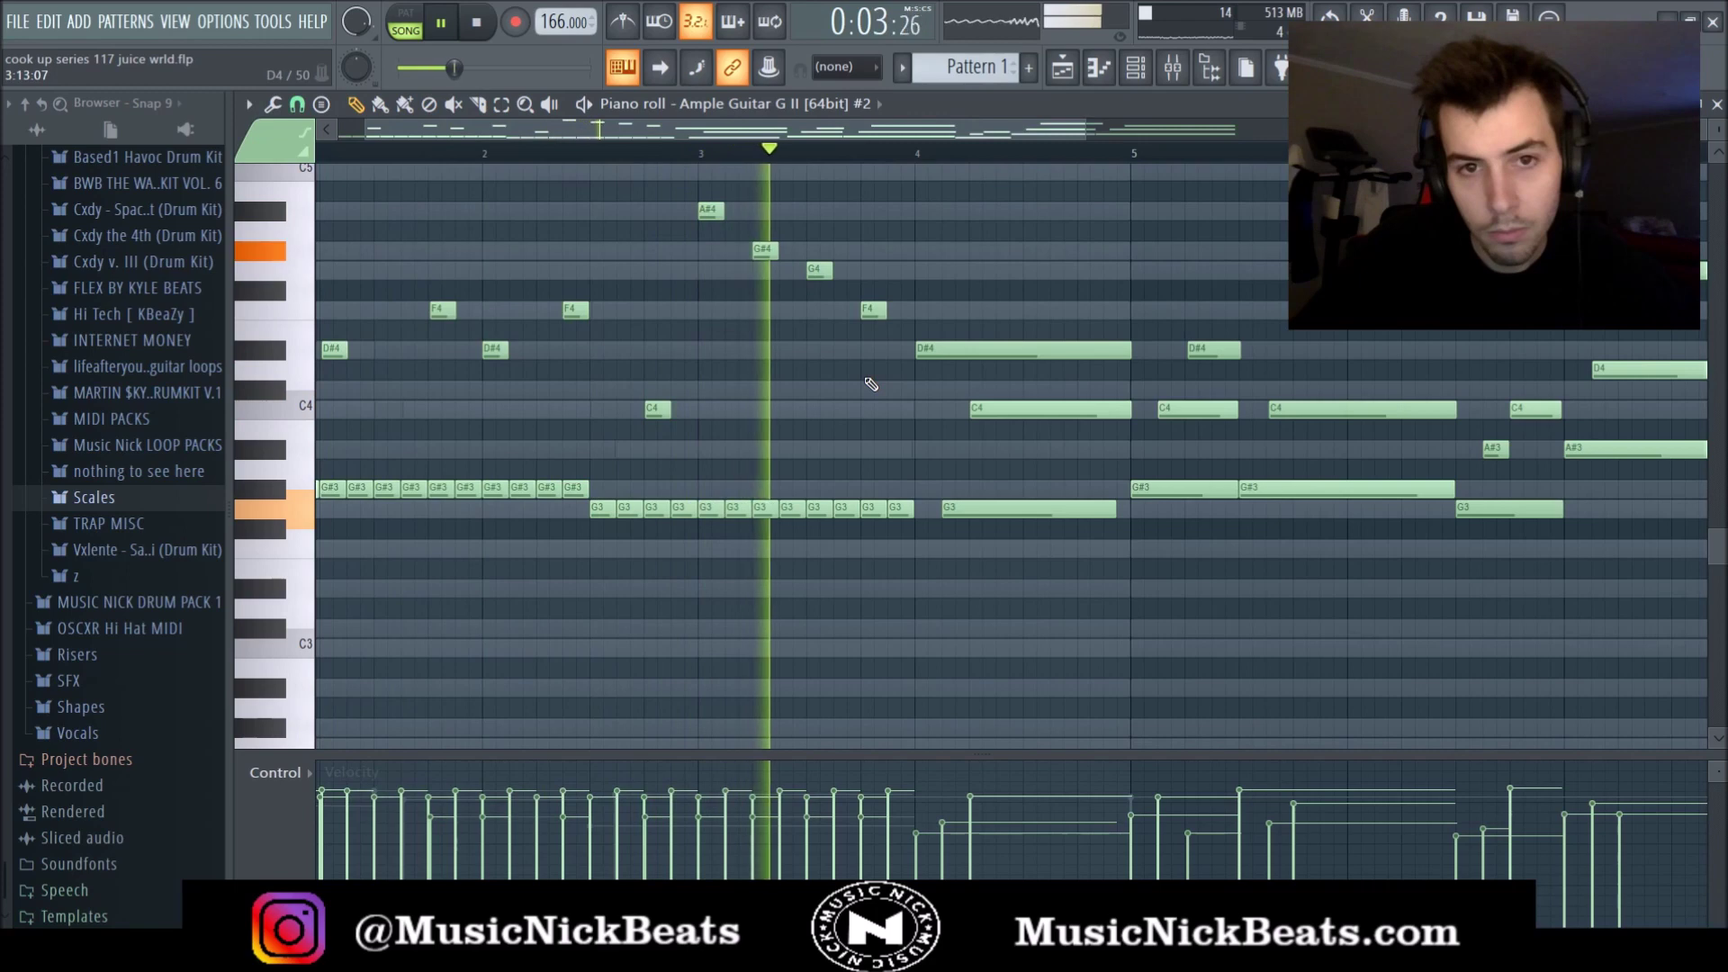
{"action": "key", "text": "space"}
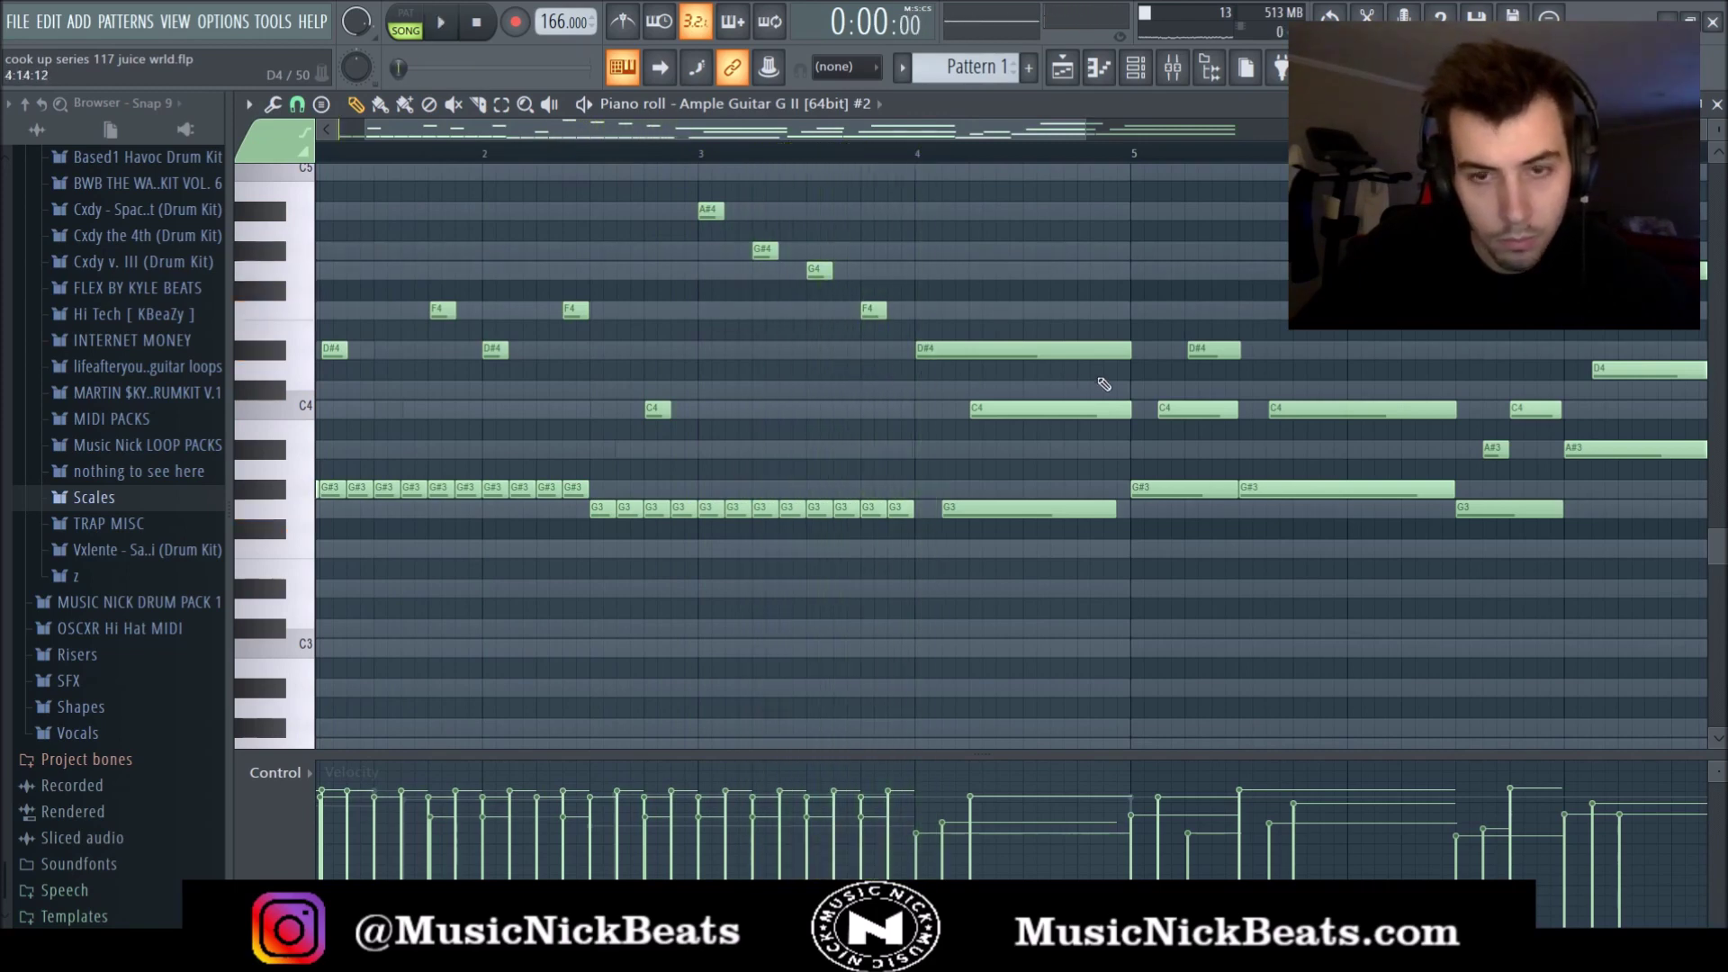
Raise the second guitar's short A#3 note in bar 6 by an octave and shorten the C4 after it to half its length.
{"action": "key", "text": "space"}
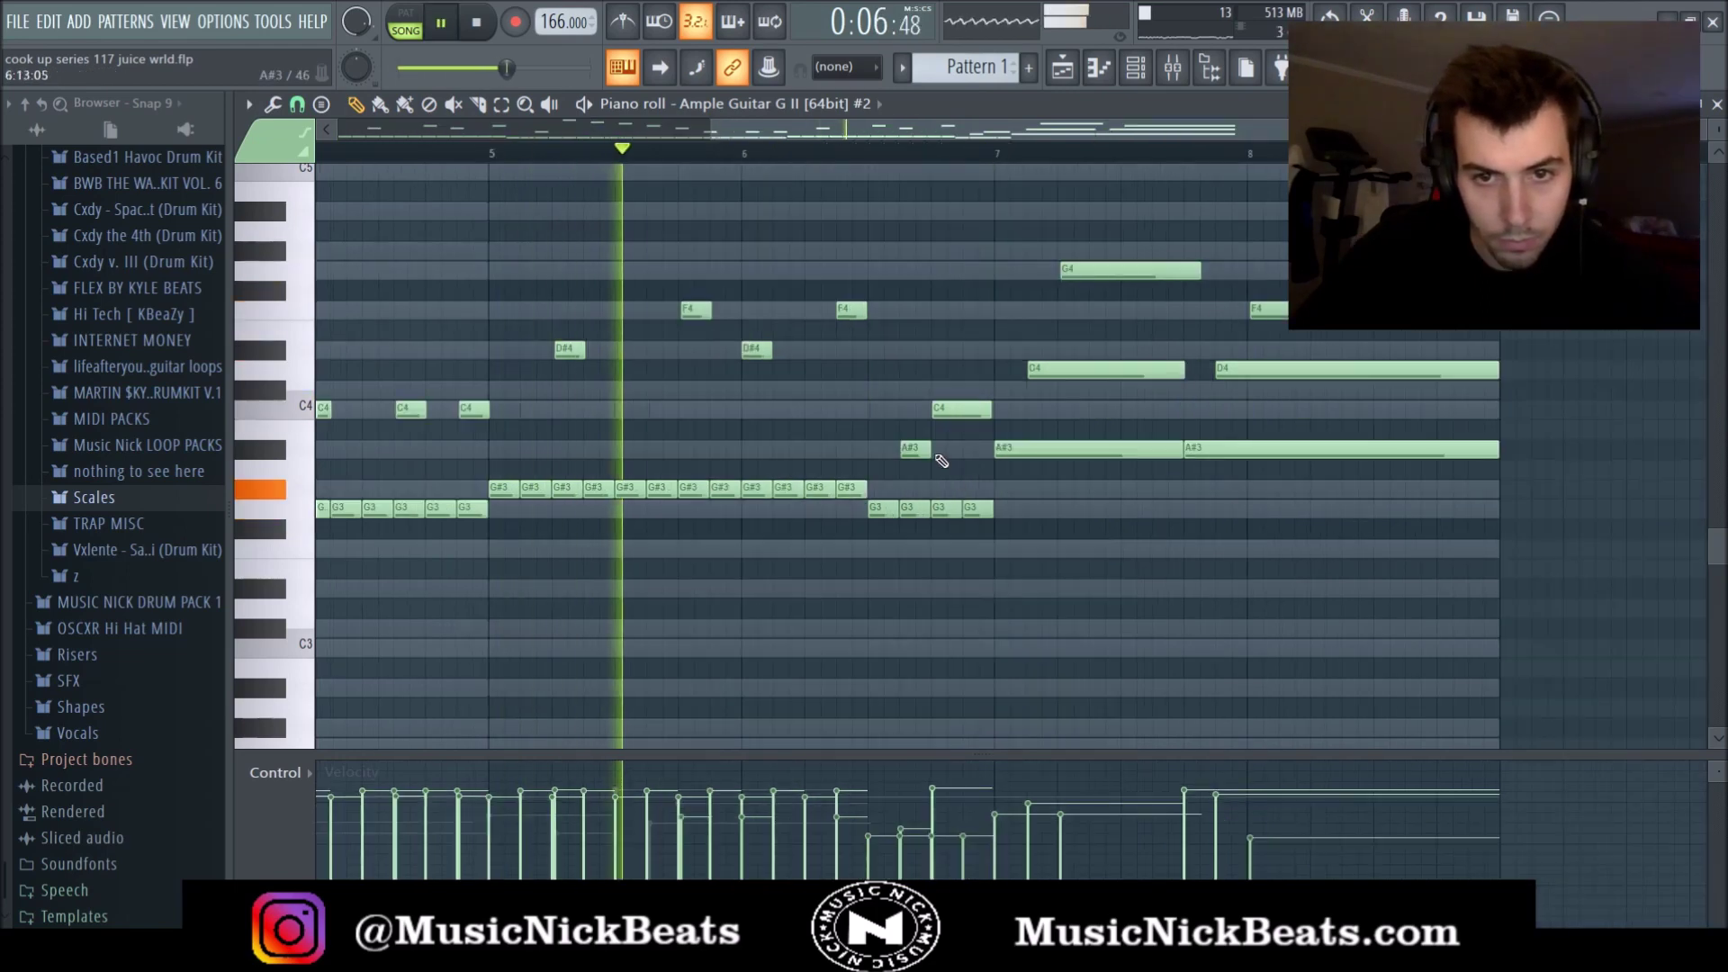
{"action": "left_click", "coordinate": [914, 446]}
{"action": "key", "text": "ctrl+Up"}
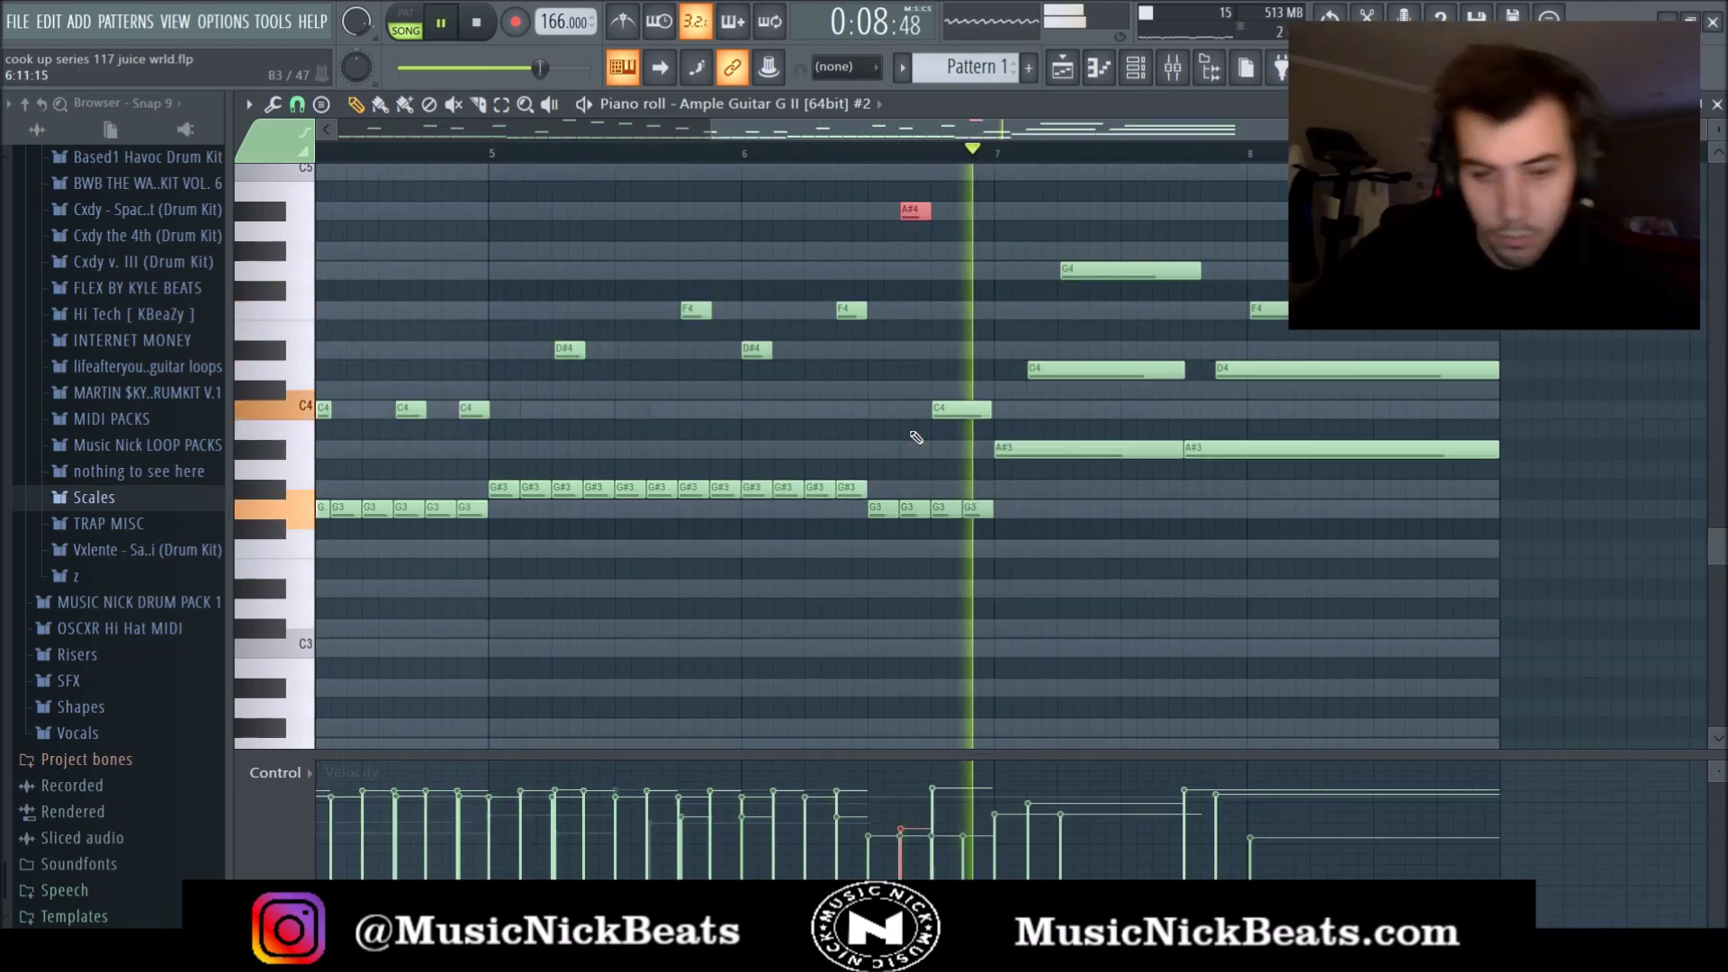
{"action": "left_click_drag", "start_coordinate": [991, 408], "coordinate": [959, 409]}
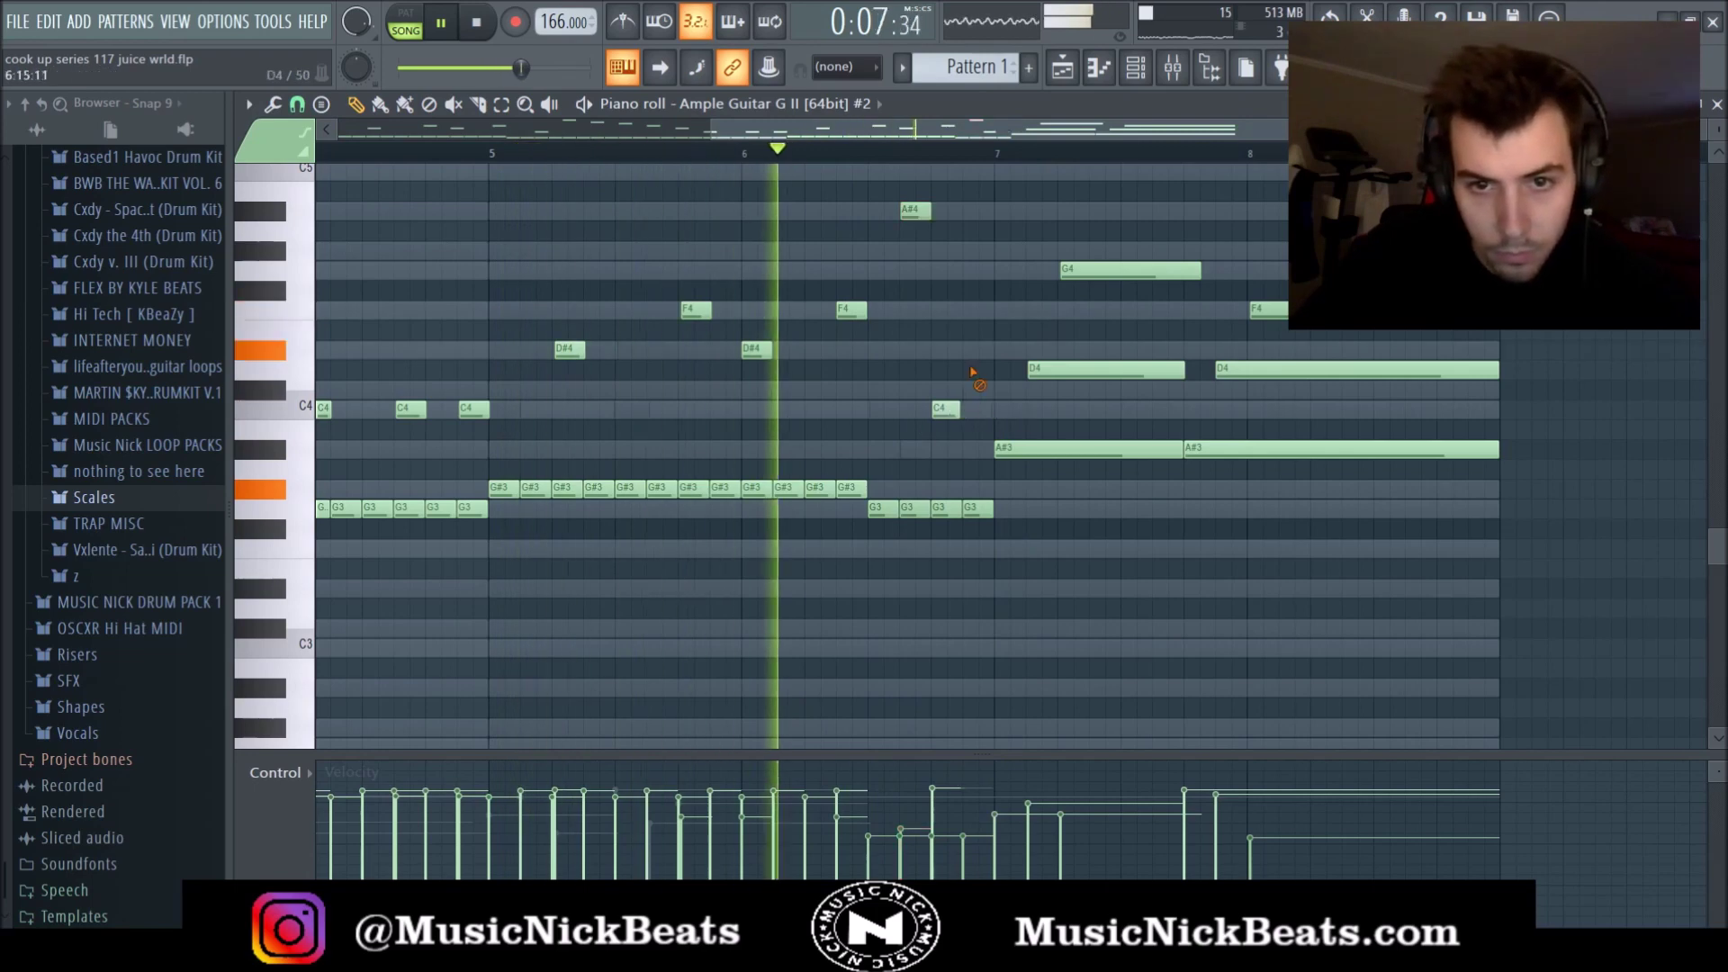
{"action": "key", "text": "space"}
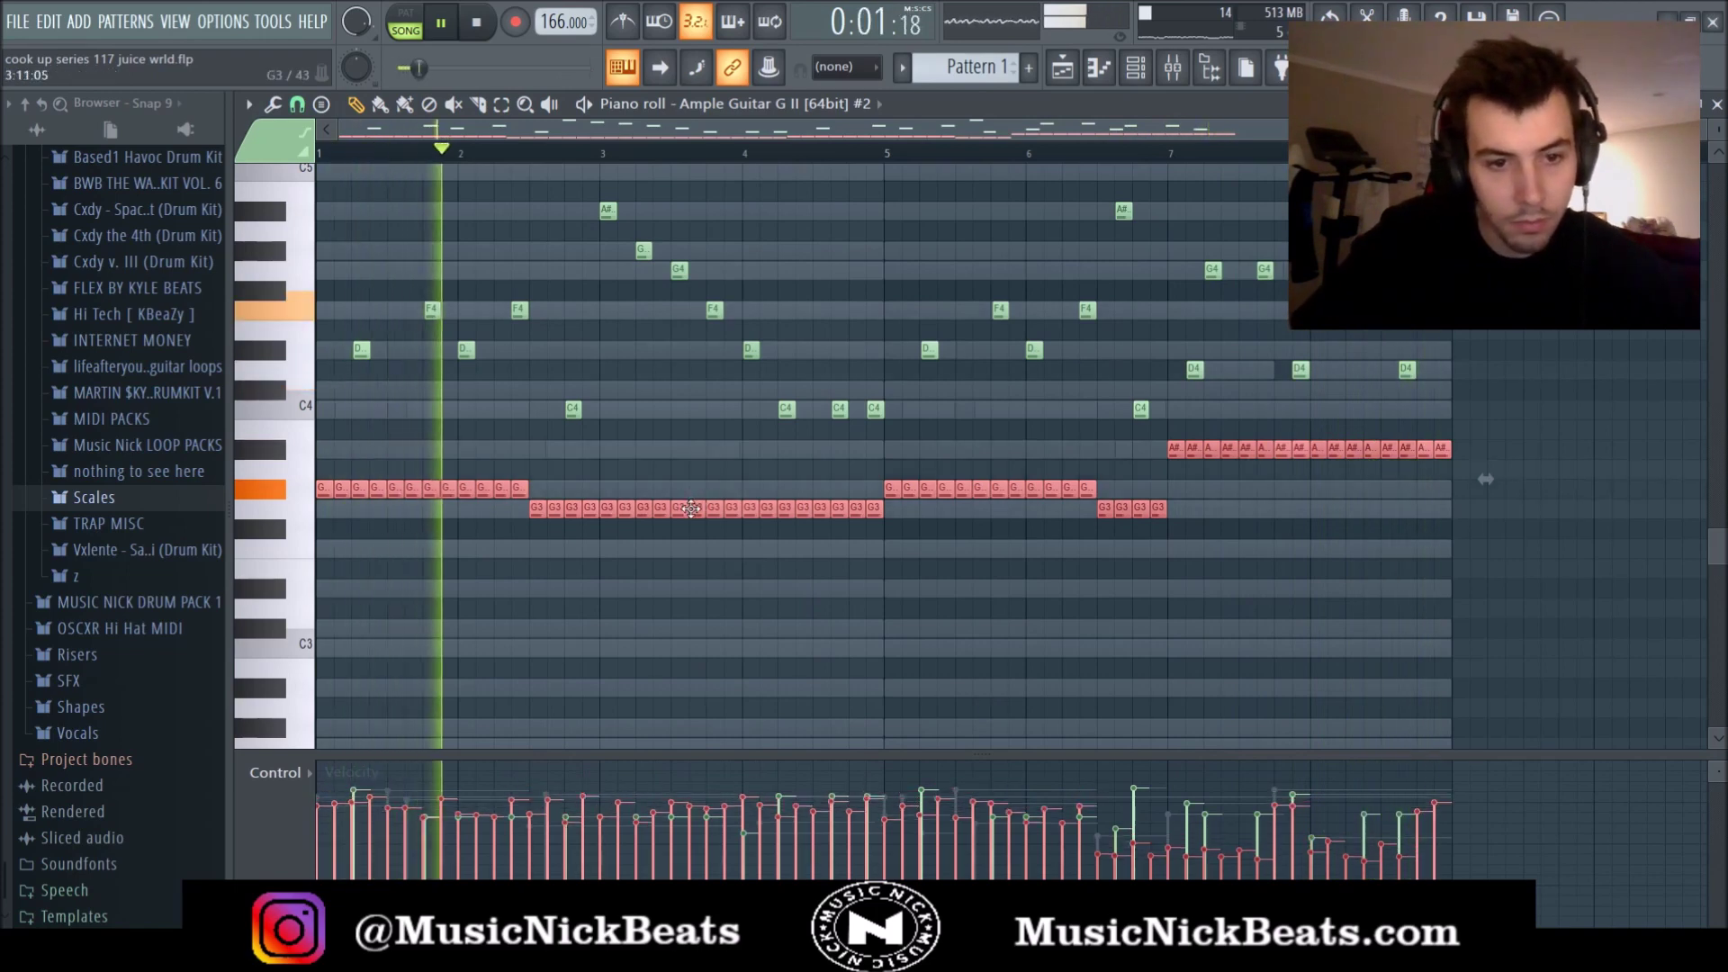
Randomize the velocities of the second guitar's notes.
{"action": "left_click_drag", "start_coordinate": [1478, 416], "coordinate": [111, 146]}
{"action": "key", "text": "alt+r"}
{"action": "left_click_drag", "start_coordinate": [790, 535], "coordinate": [790, 520]}
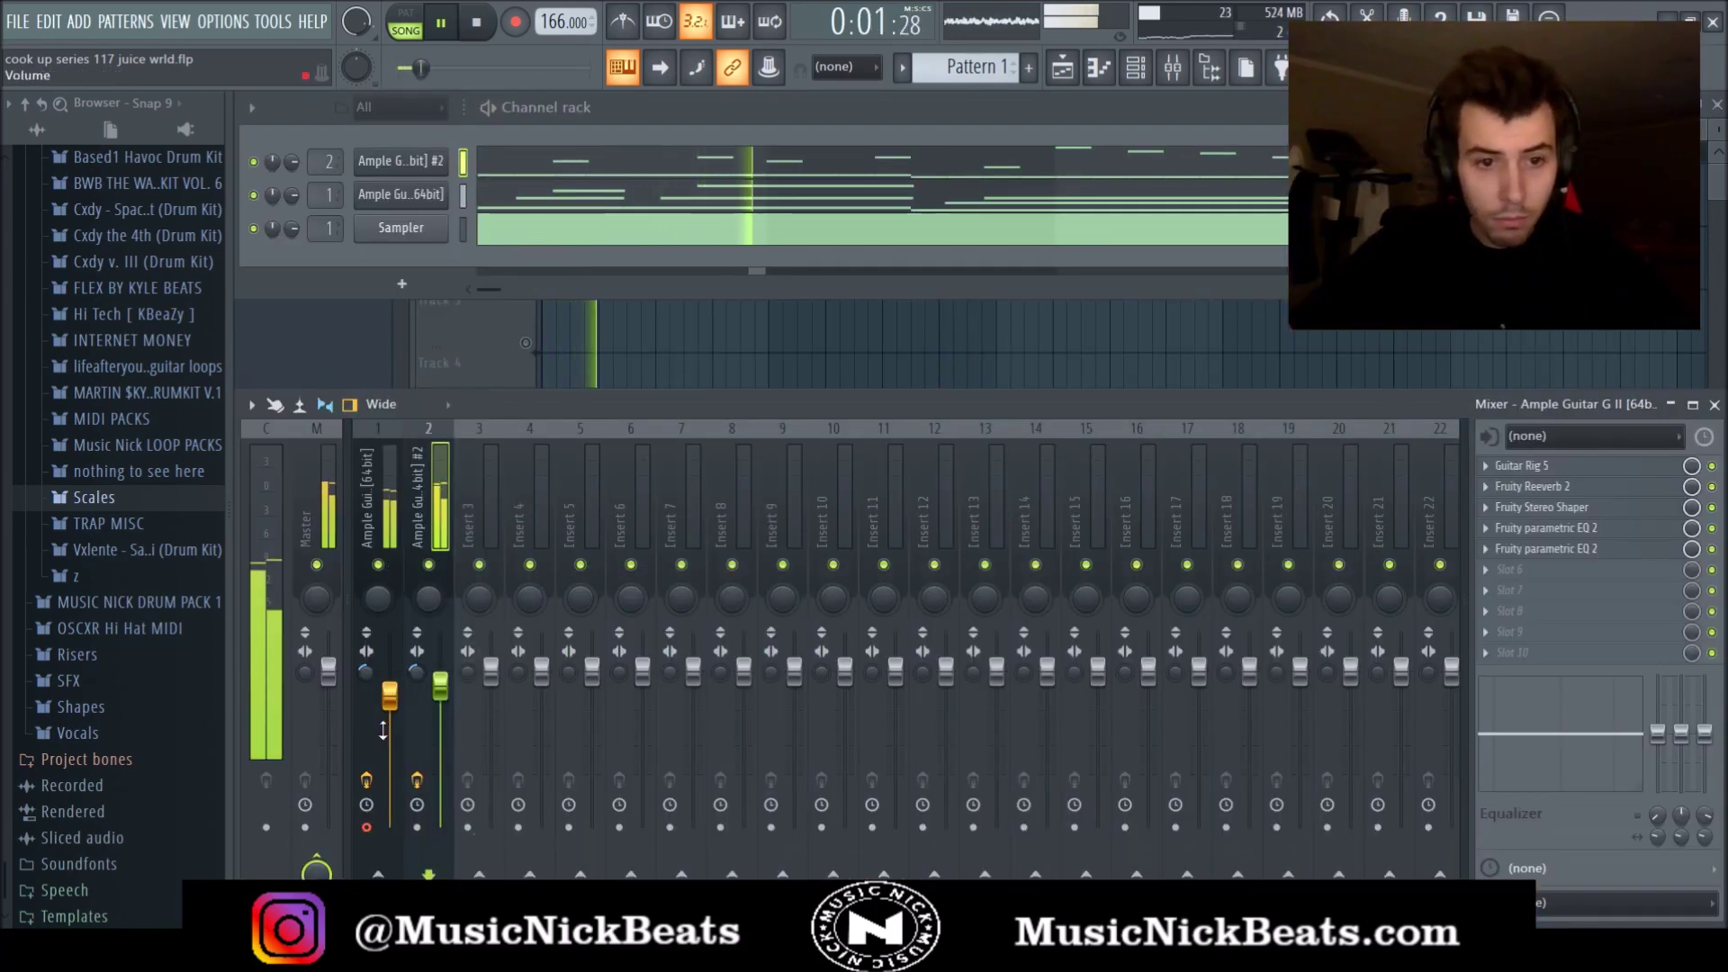
Balance the two guitar inserts by lowering the second guitar's fader, and open its Fruity Reeverb 2.
{"action": "left_click", "coordinate": [389, 695]}
{"action": "left_click_drag", "start_coordinate": [440, 684], "coordinate": [440, 707]}
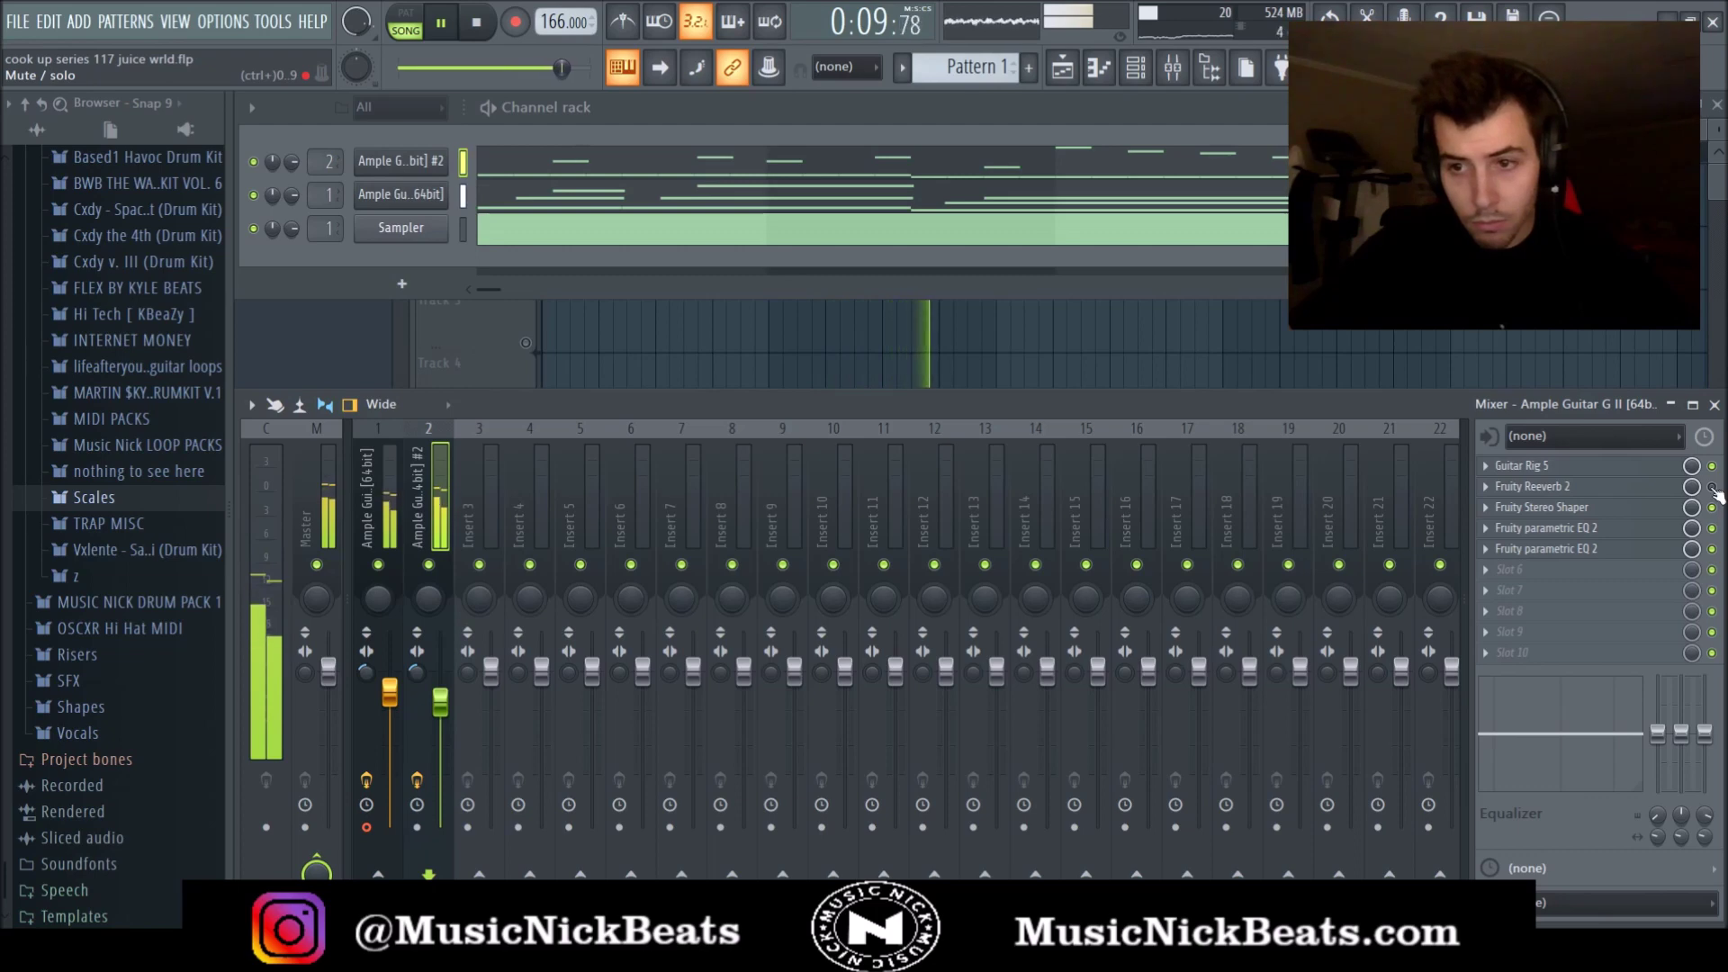
{"action": "left_click", "coordinate": [1539, 486]}
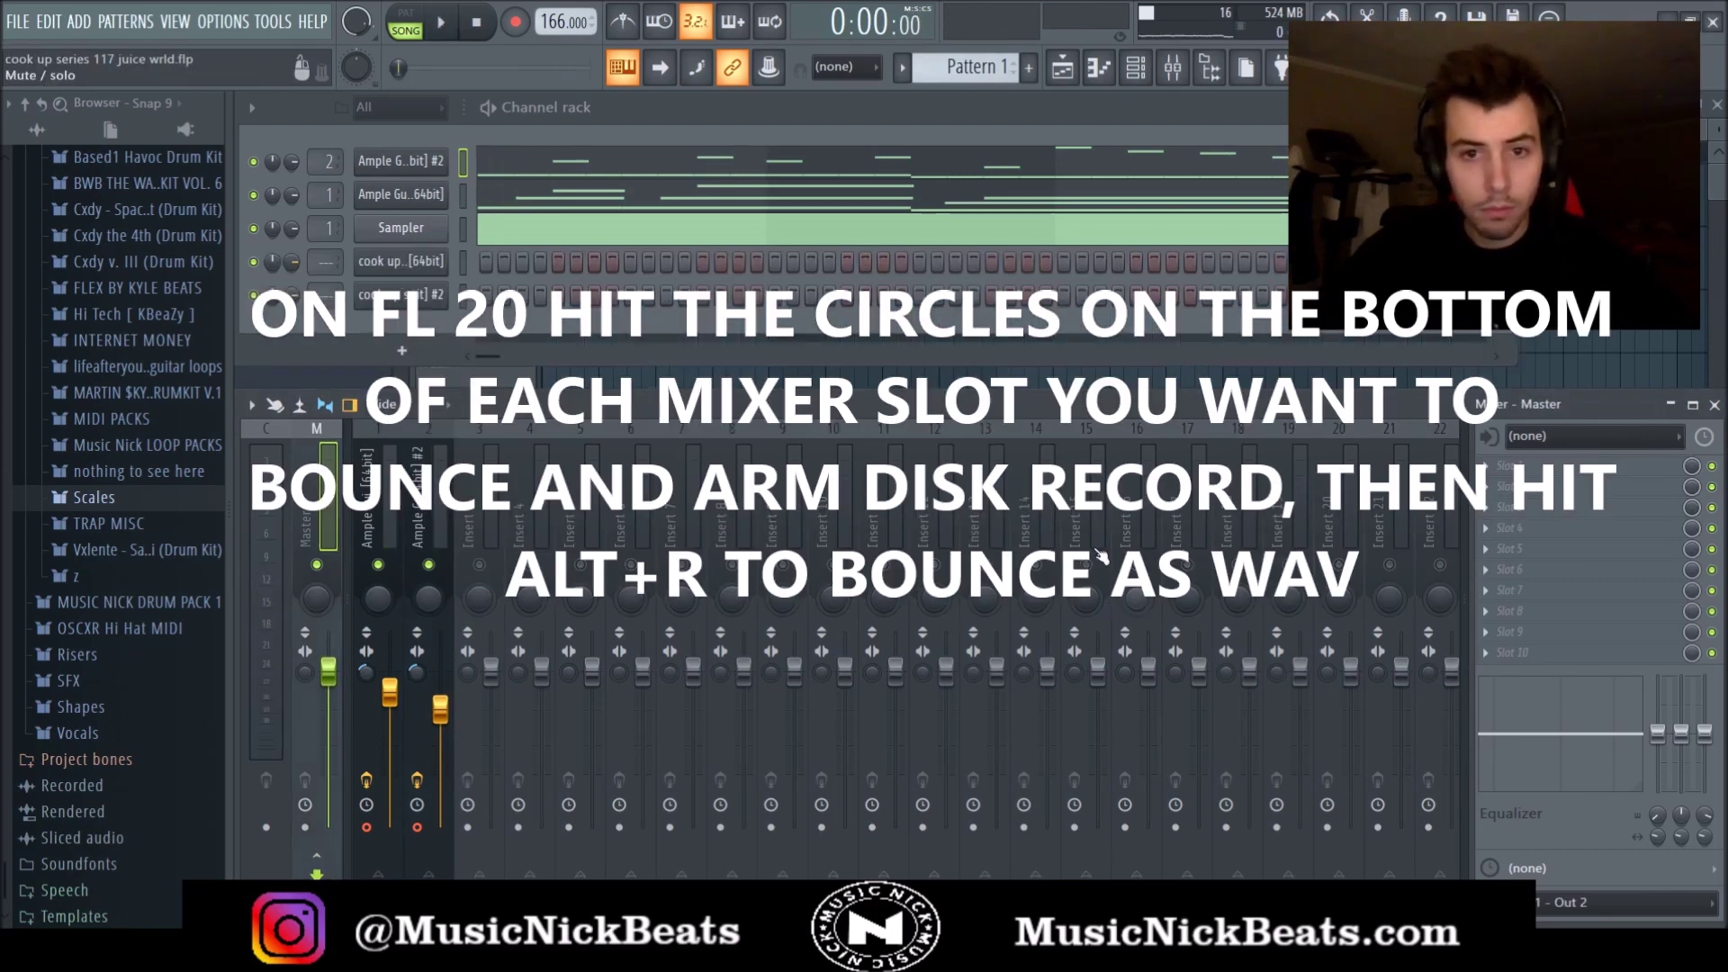
Bring up the playlist and solo Track 2 with the first bounced guitar clip.
{"action": "left_click", "coordinate": [466, 379]}
{"action": "scroll", "coordinate": [593, 270], "scroll_direction": "up", "scroll_amount": 3}
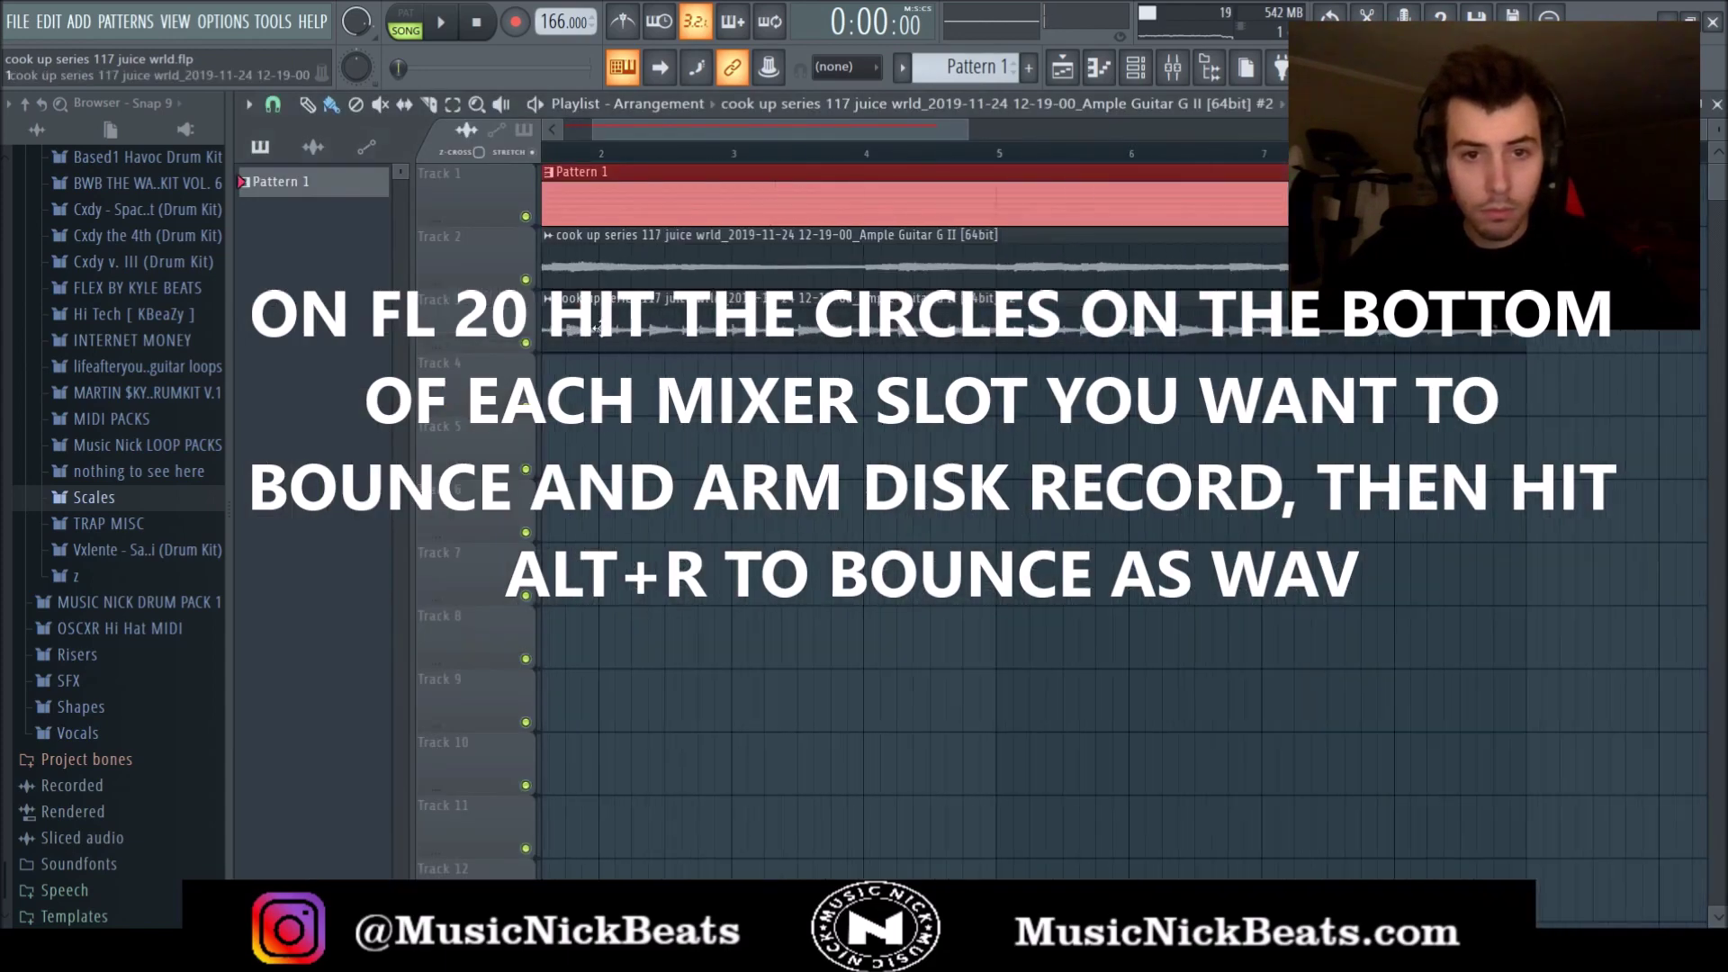
{"action": "right_click", "coordinate": [526, 281]}
In the third guitar's melody, end the D#5 note at bar 4 and add a one-bar C5 note in bar 4.
{"action": "scroll", "coordinate": [601, 155], "scroll_direction": "down", "scroll_amount": 5}
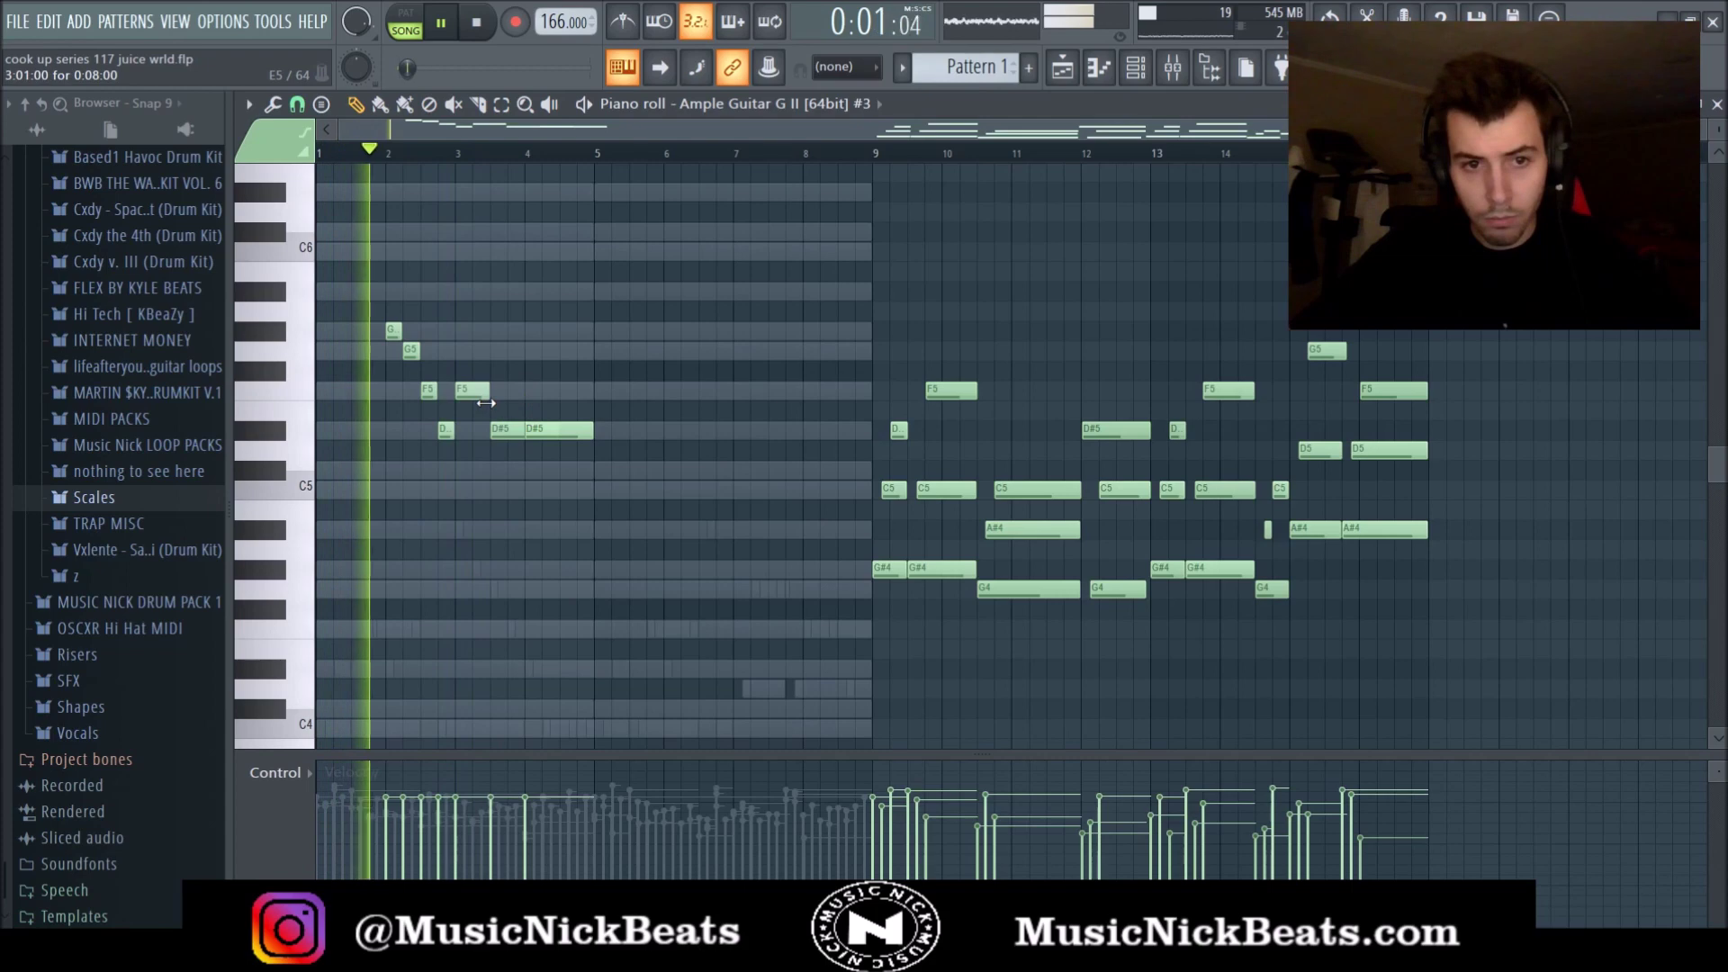
{"action": "right_click", "coordinate": [552, 390]}
{"action": "scroll", "coordinate": [630, 410], "scroll_direction": "up", "scroll_amount": 3}
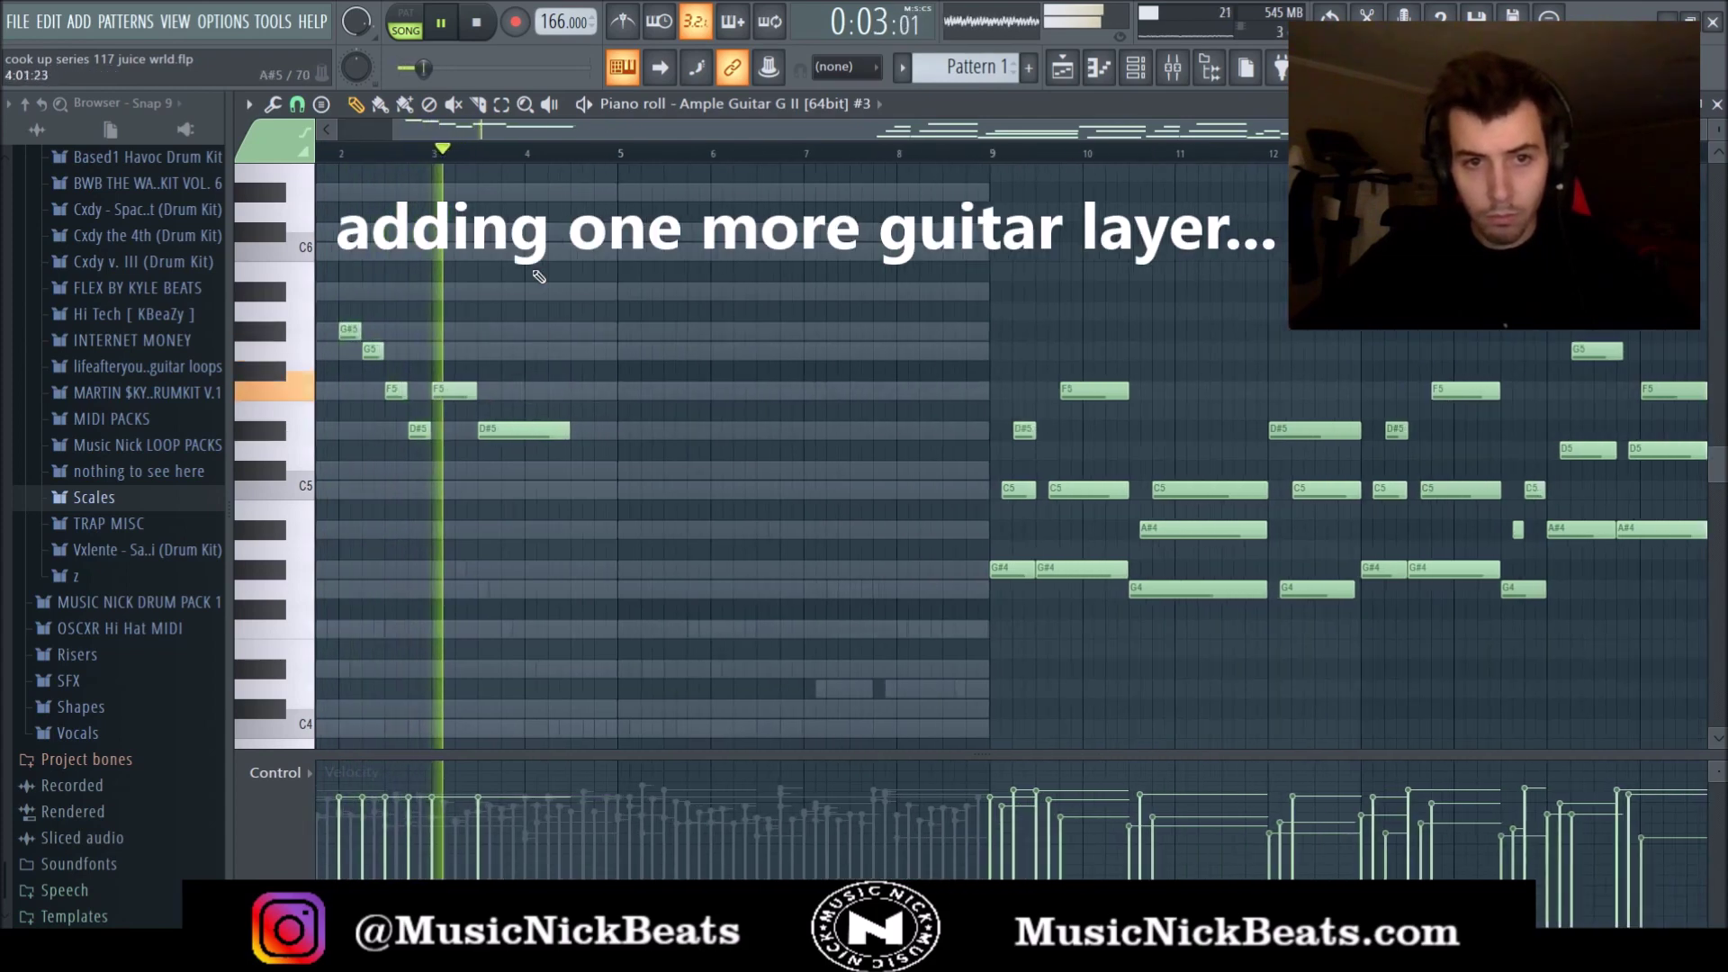
{"action": "key", "text": "space"}
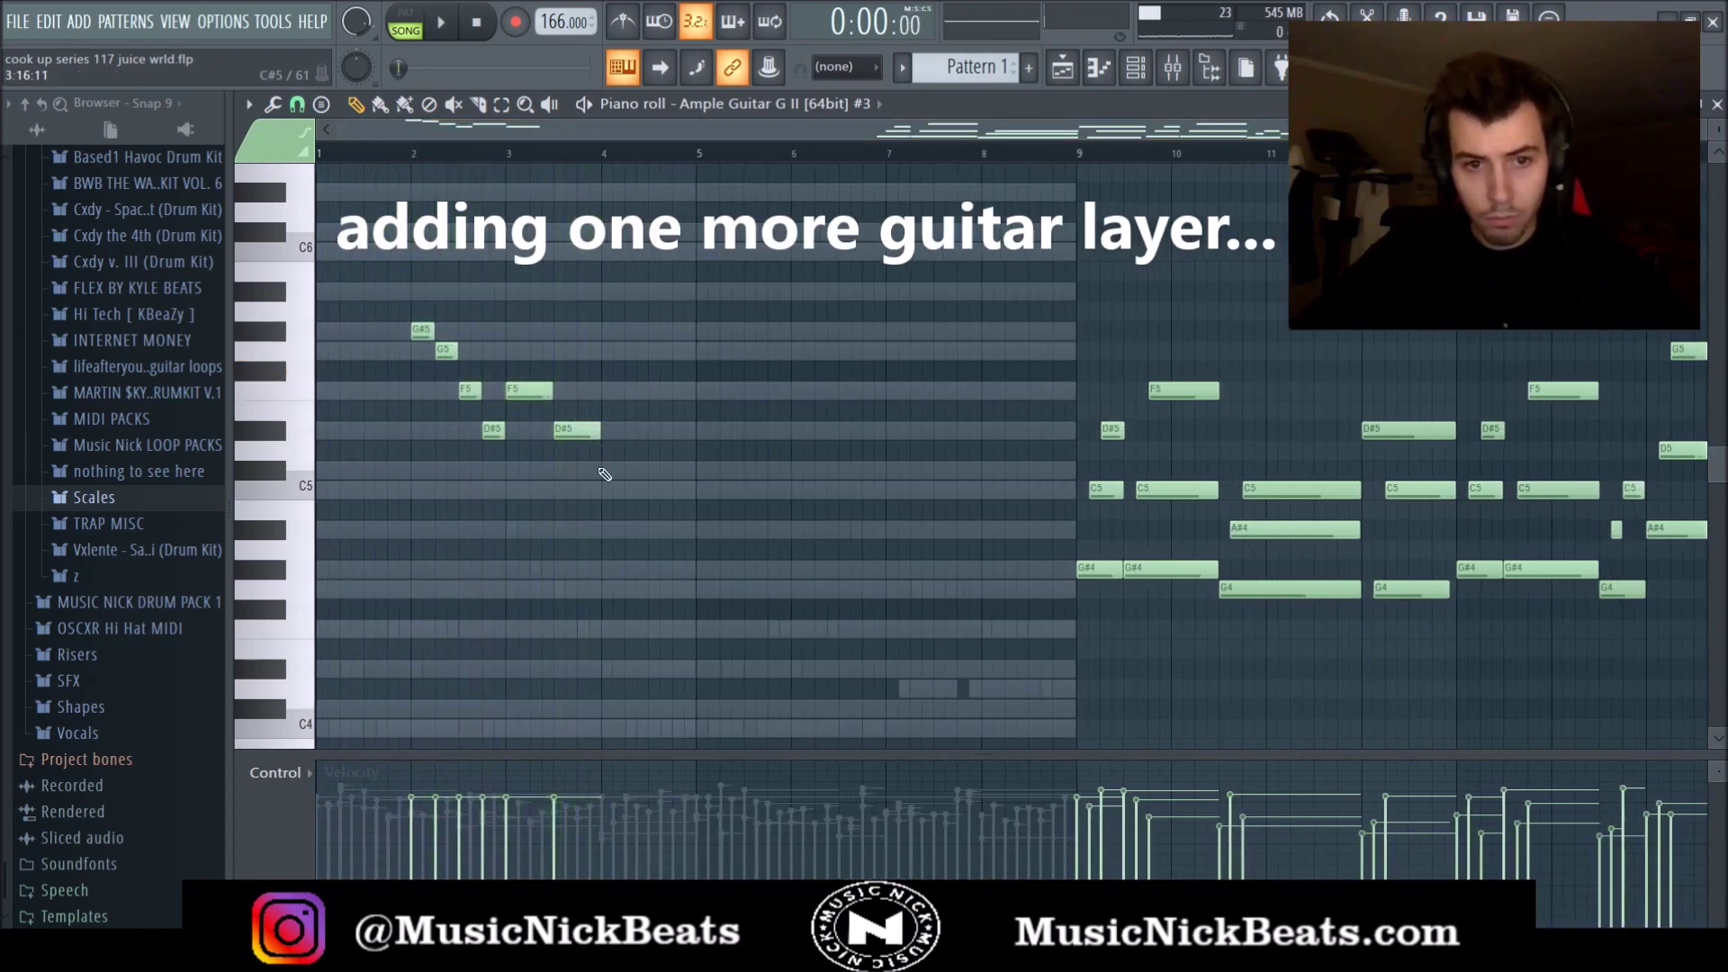
{"action": "left_click", "coordinate": [605, 487]}
{"action": "key", "text": "space"}
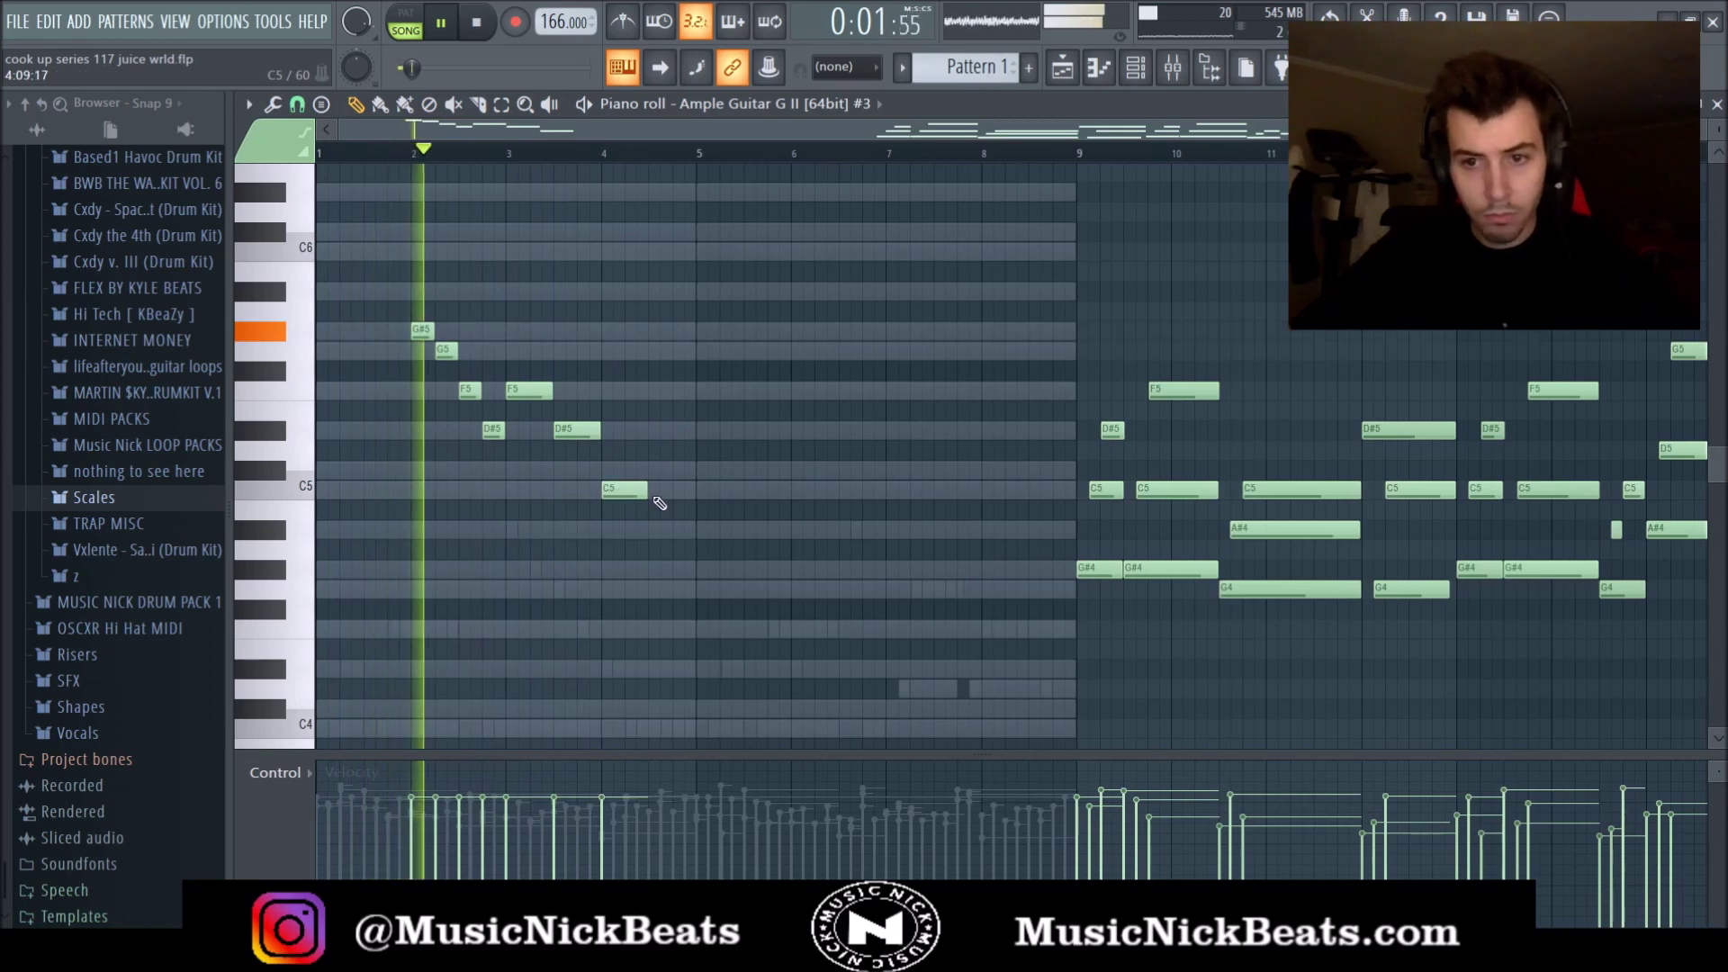
{"action": "left_click_drag", "start_coordinate": [647, 491], "coordinate": [693, 494]}
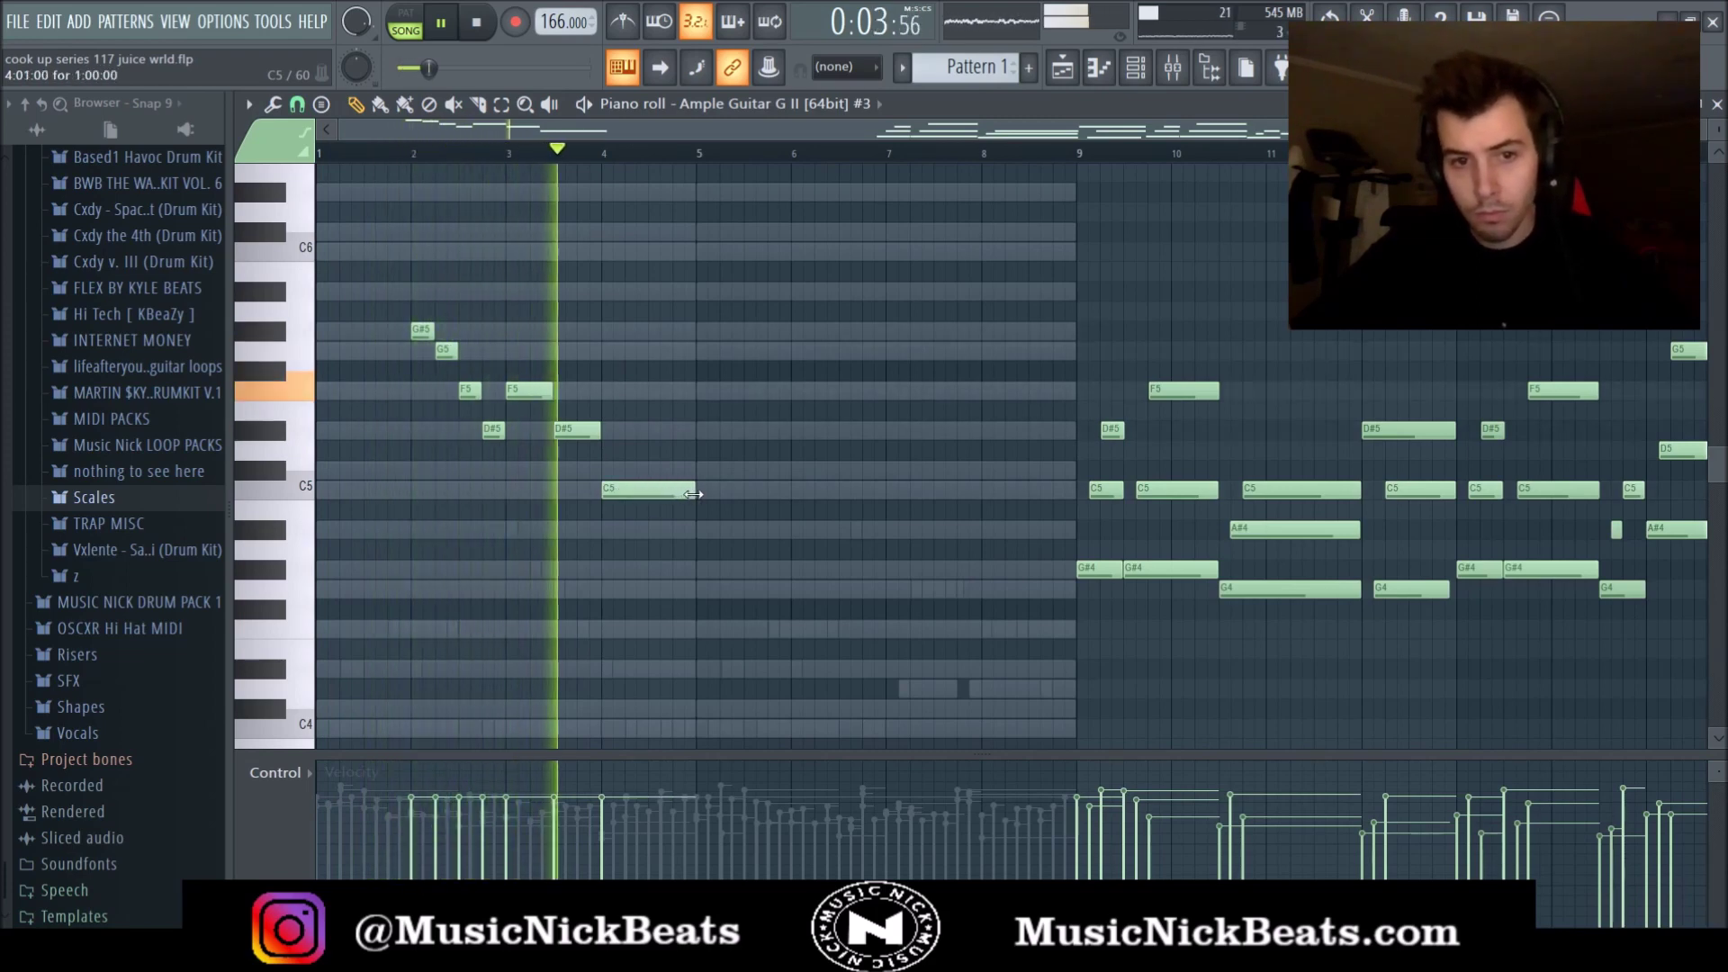
{"action": "scroll", "coordinate": [556, 432], "scroll_direction": "down", "scroll_amount": 3}
{"action": "key", "text": "space"}
{"action": "key", "text": "space"}
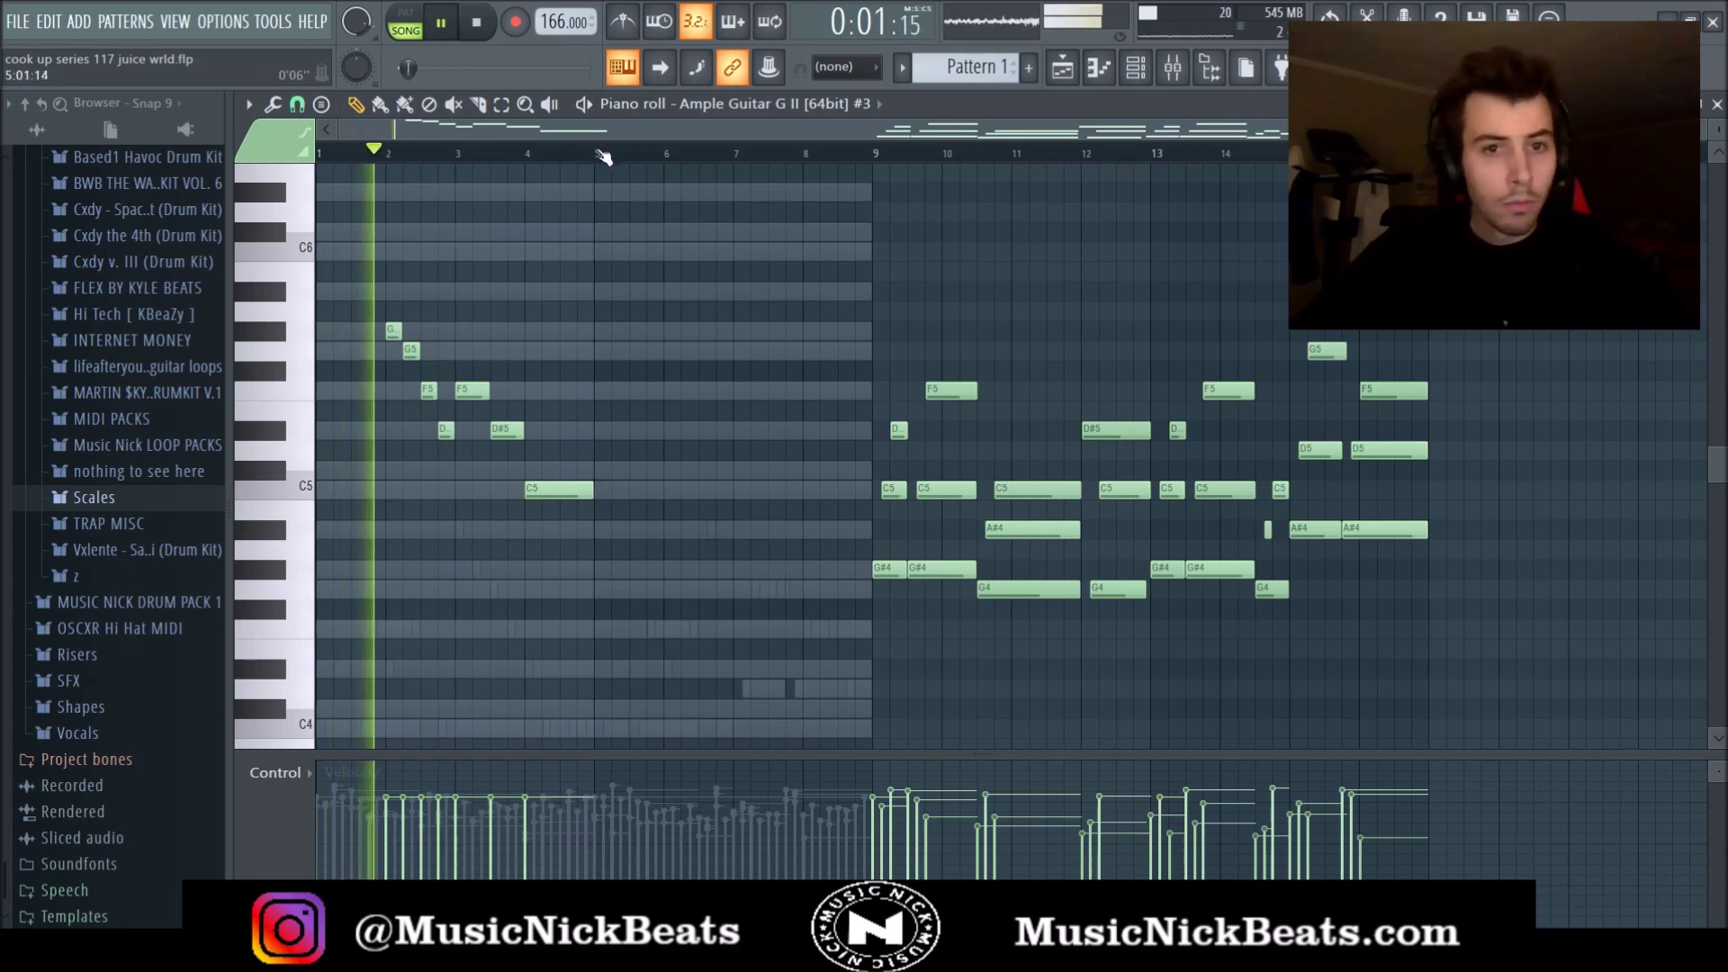
Duplicate the third guitar's first four bars into bars 5 to 8 and delete the leftover chord notes from bar 9 onward.
{"action": "left_click_drag", "start_coordinate": [604, 158], "coordinate": [321, 157]}
{"action": "key", "text": "ctrl+b"}
{"action": "left_click_drag", "start_coordinate": [1603, 635], "coordinate": [906, 241]}
{"action": "key", "text": "Delete"}
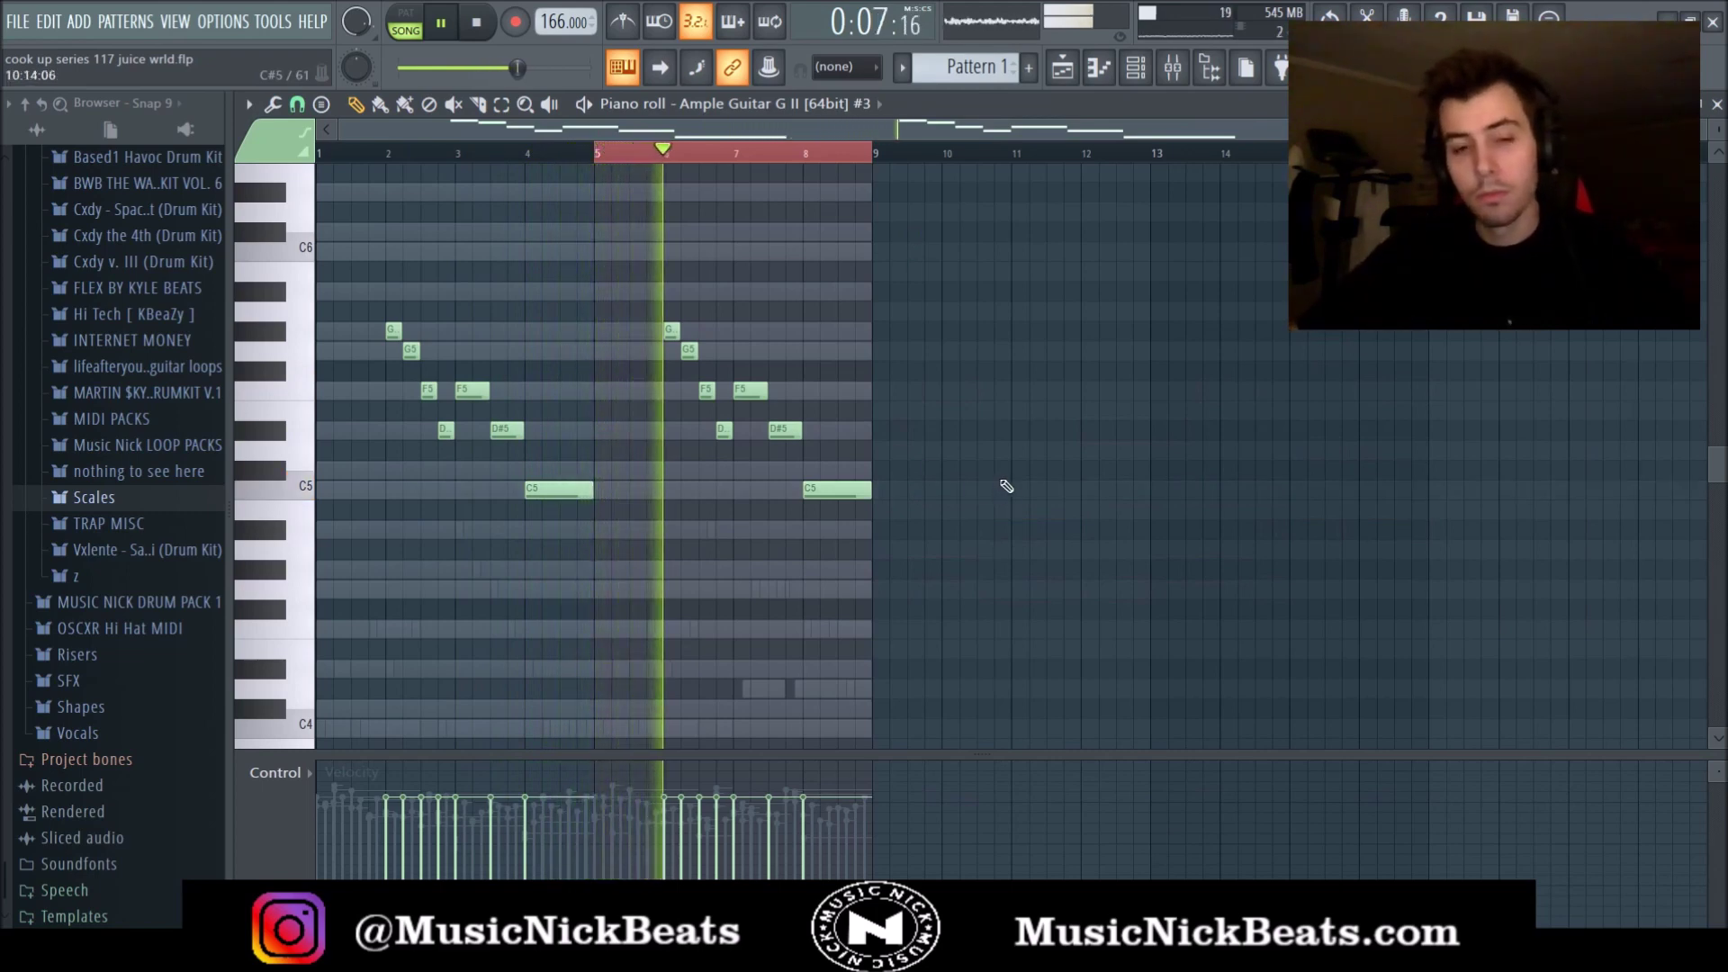
Rework the repeated melody's ending in bars 7 and 8 to G5, G#5, a half-bar A#5 and a closing G#5.
{"action": "left_click_drag", "start_coordinate": [787, 429], "coordinate": [750, 351]}
{"action": "left_click", "coordinate": [595, 157]}
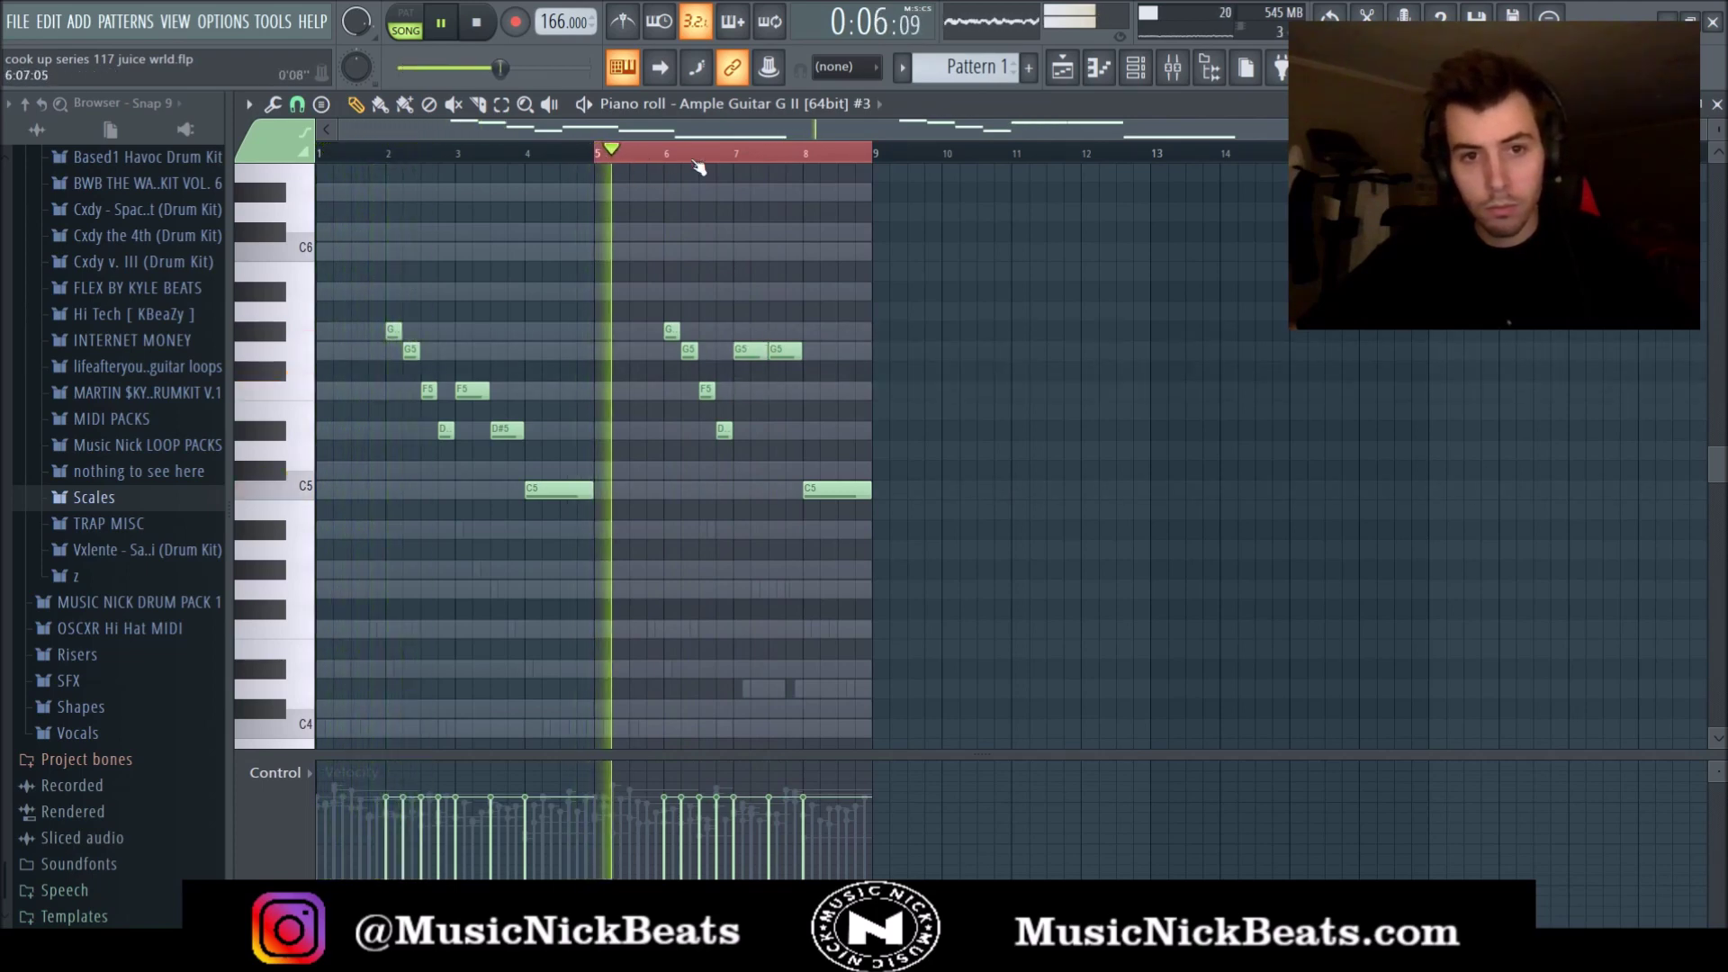
{"action": "left_click_drag", "start_coordinate": [785, 350], "coordinate": [785, 330]}
{"action": "left_click_drag", "start_coordinate": [829, 496], "coordinate": [826, 286]}
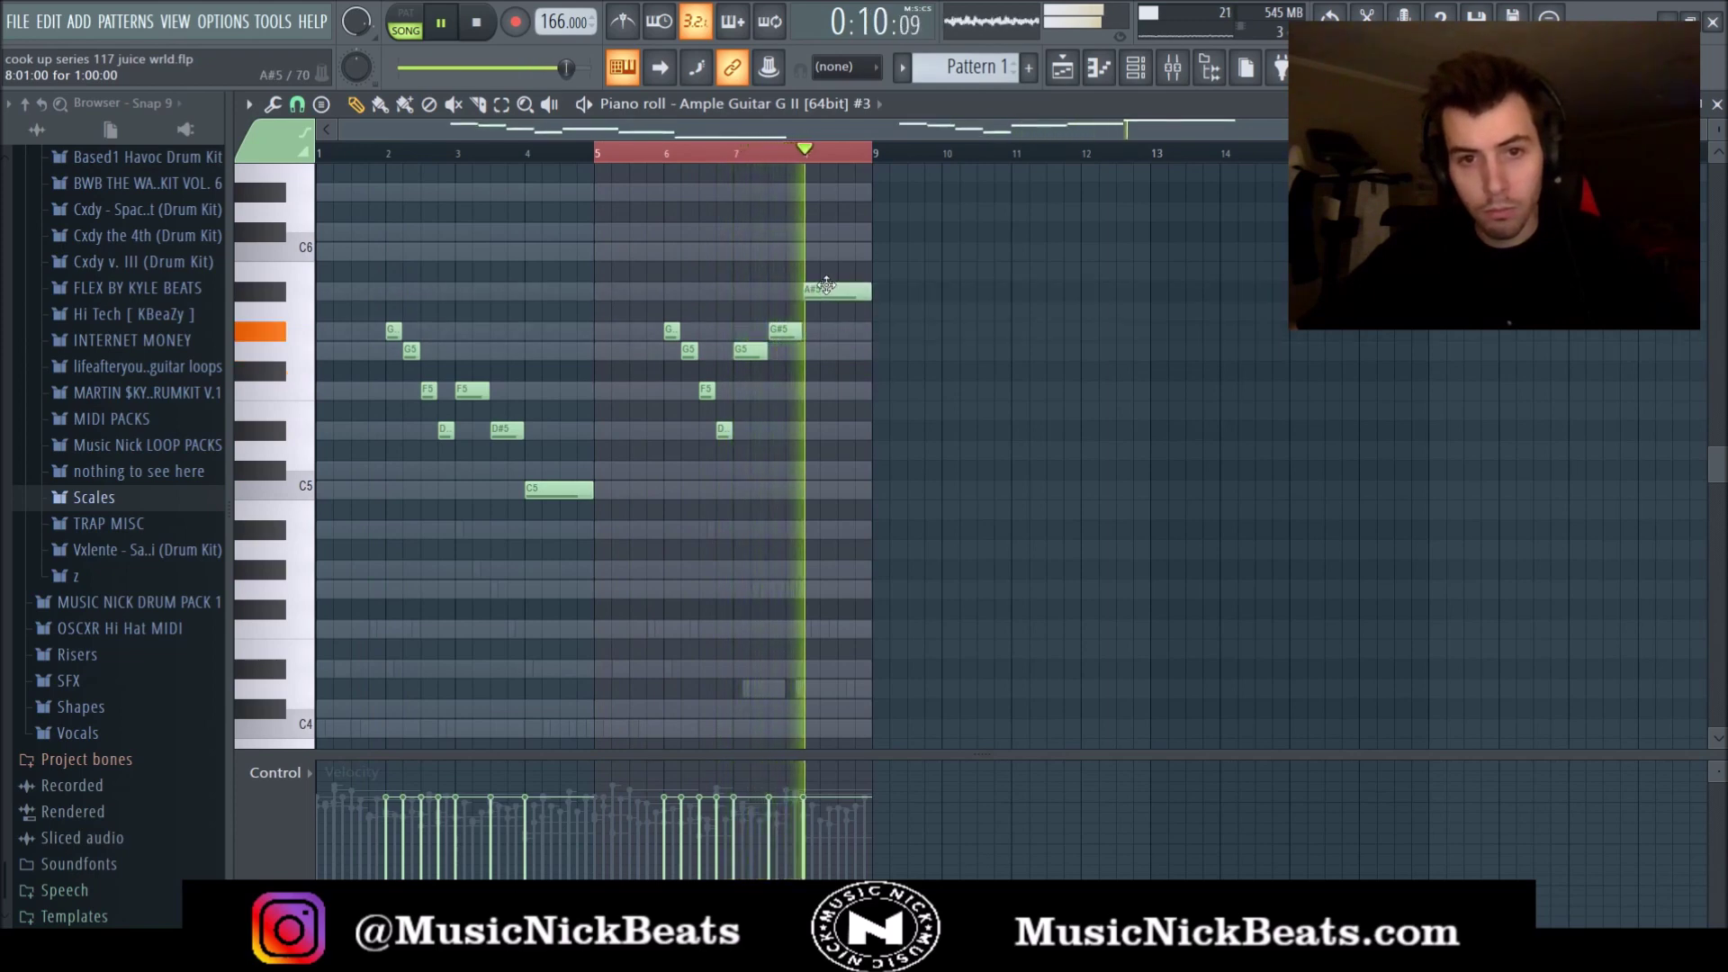
{"action": "left_click", "coordinate": [850, 329]}
{"action": "left_click_drag", "start_coordinate": [869, 286], "coordinate": [837, 286]}
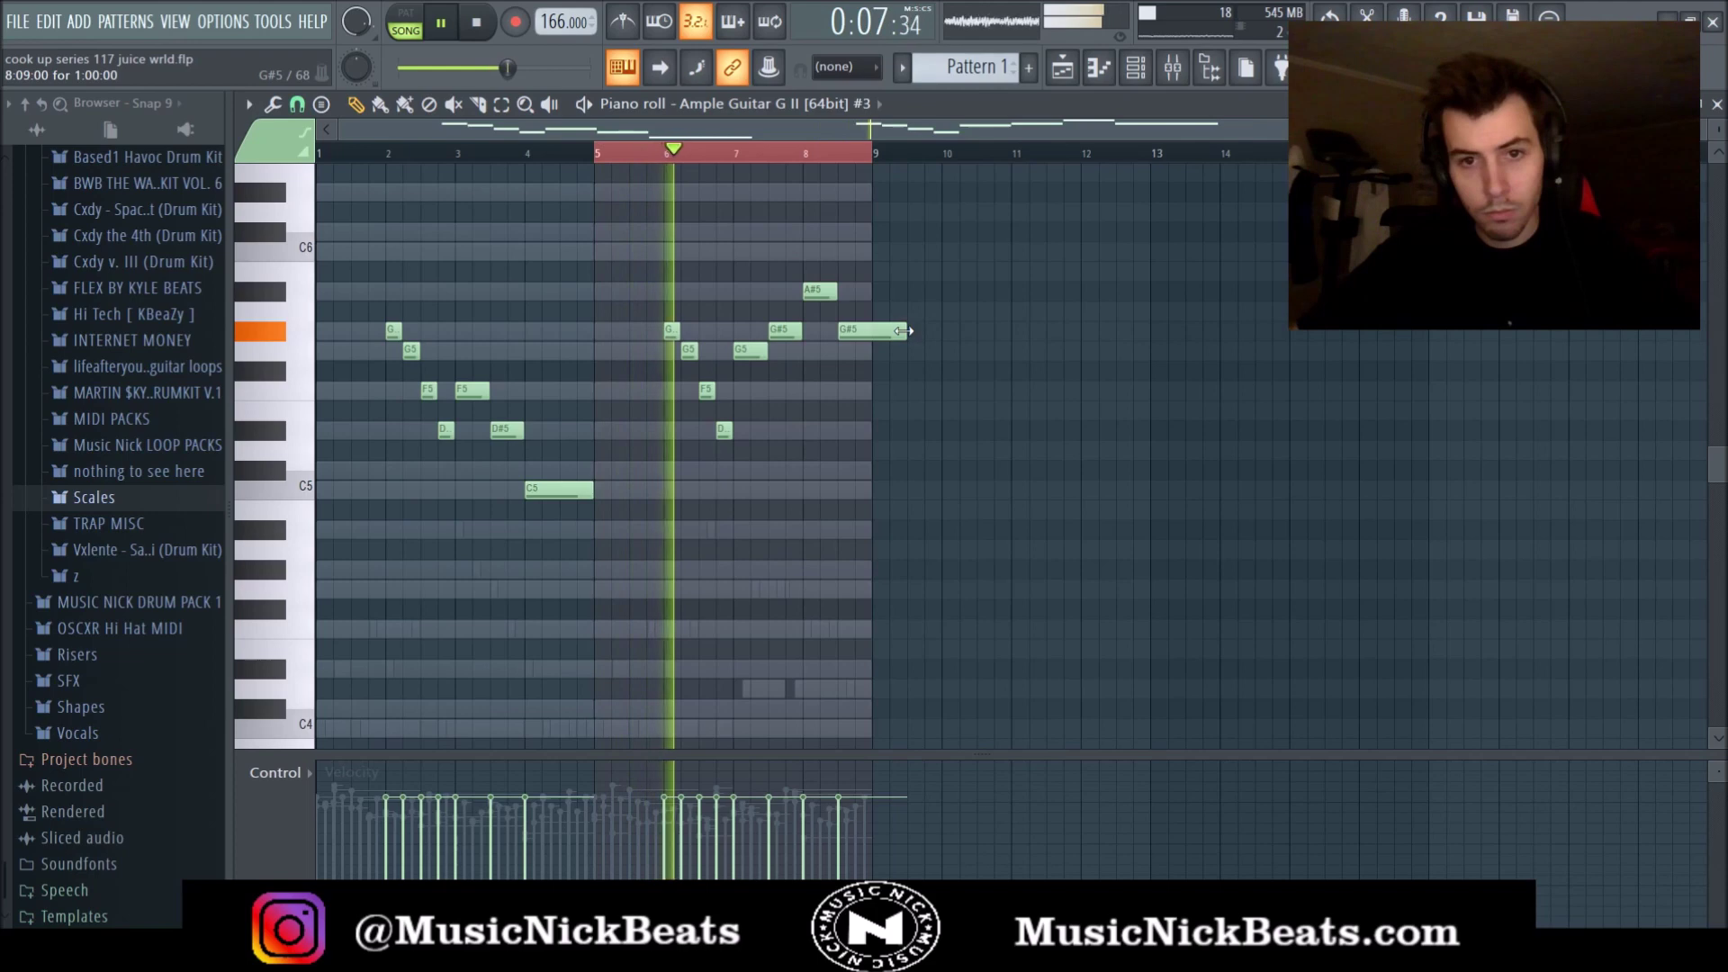
Move bands 6 and 7 of the third guitar's Fruity parametric EQ 2 slightly higher in frequency and unsolo its mixer insert.
{"action": "key", "text": "F5"}
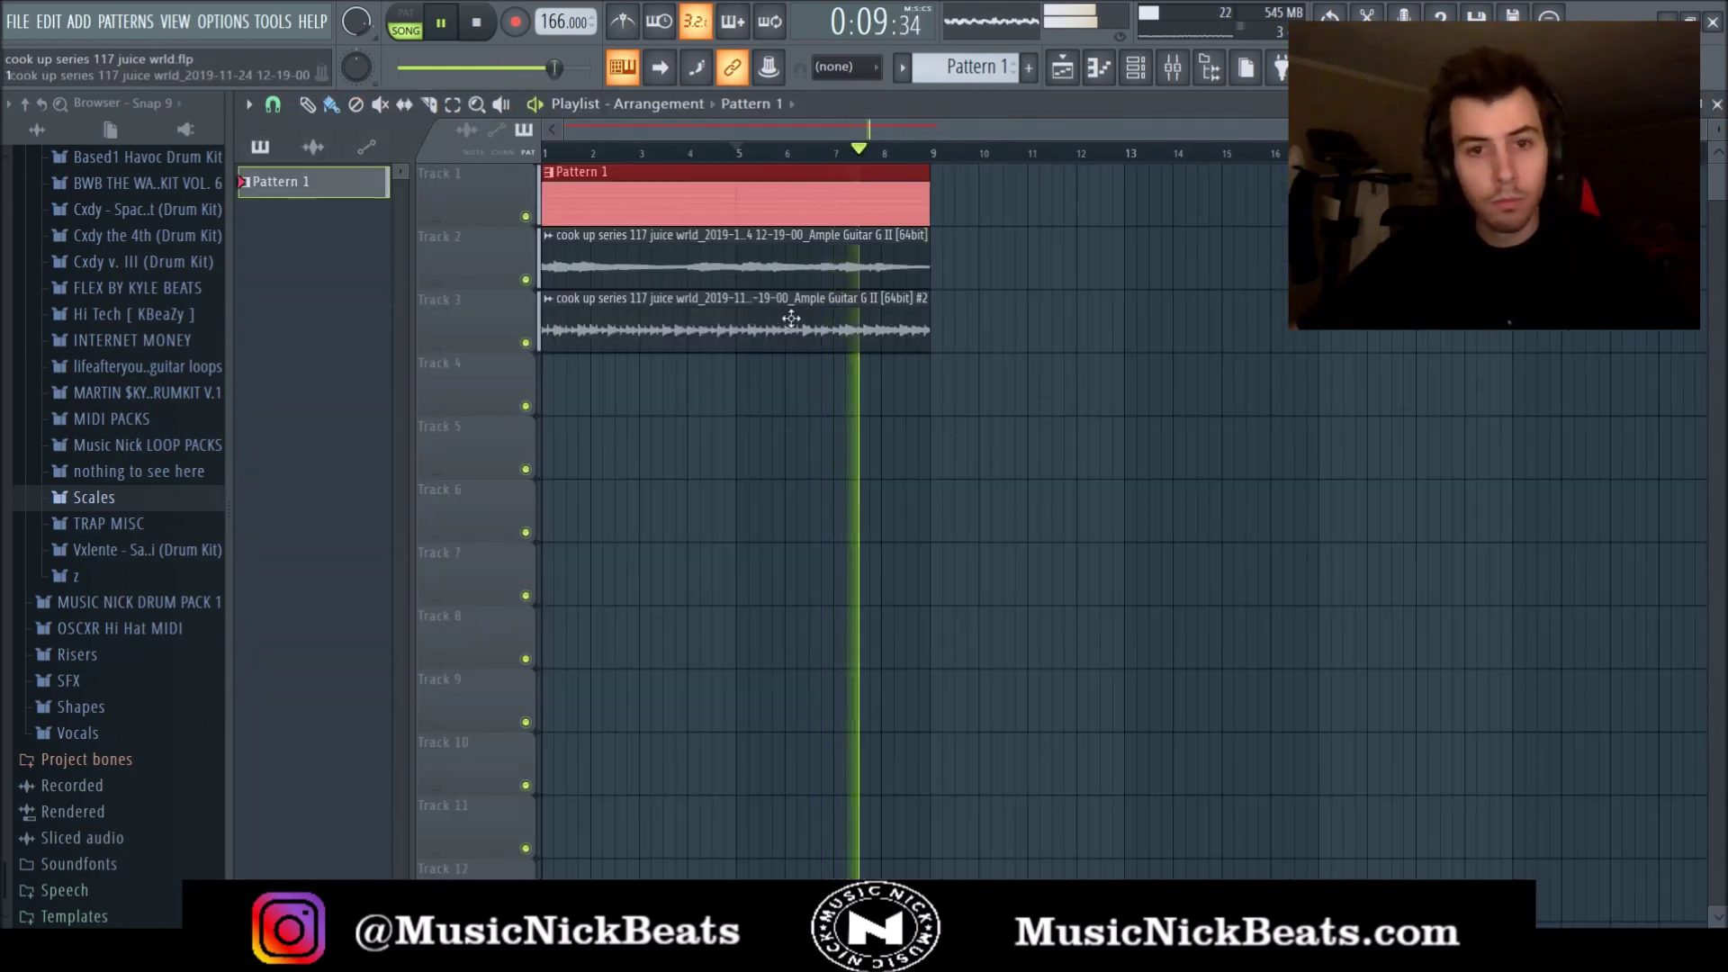
{"action": "key", "text": "F6"}
{"action": "key", "text": "F7"}
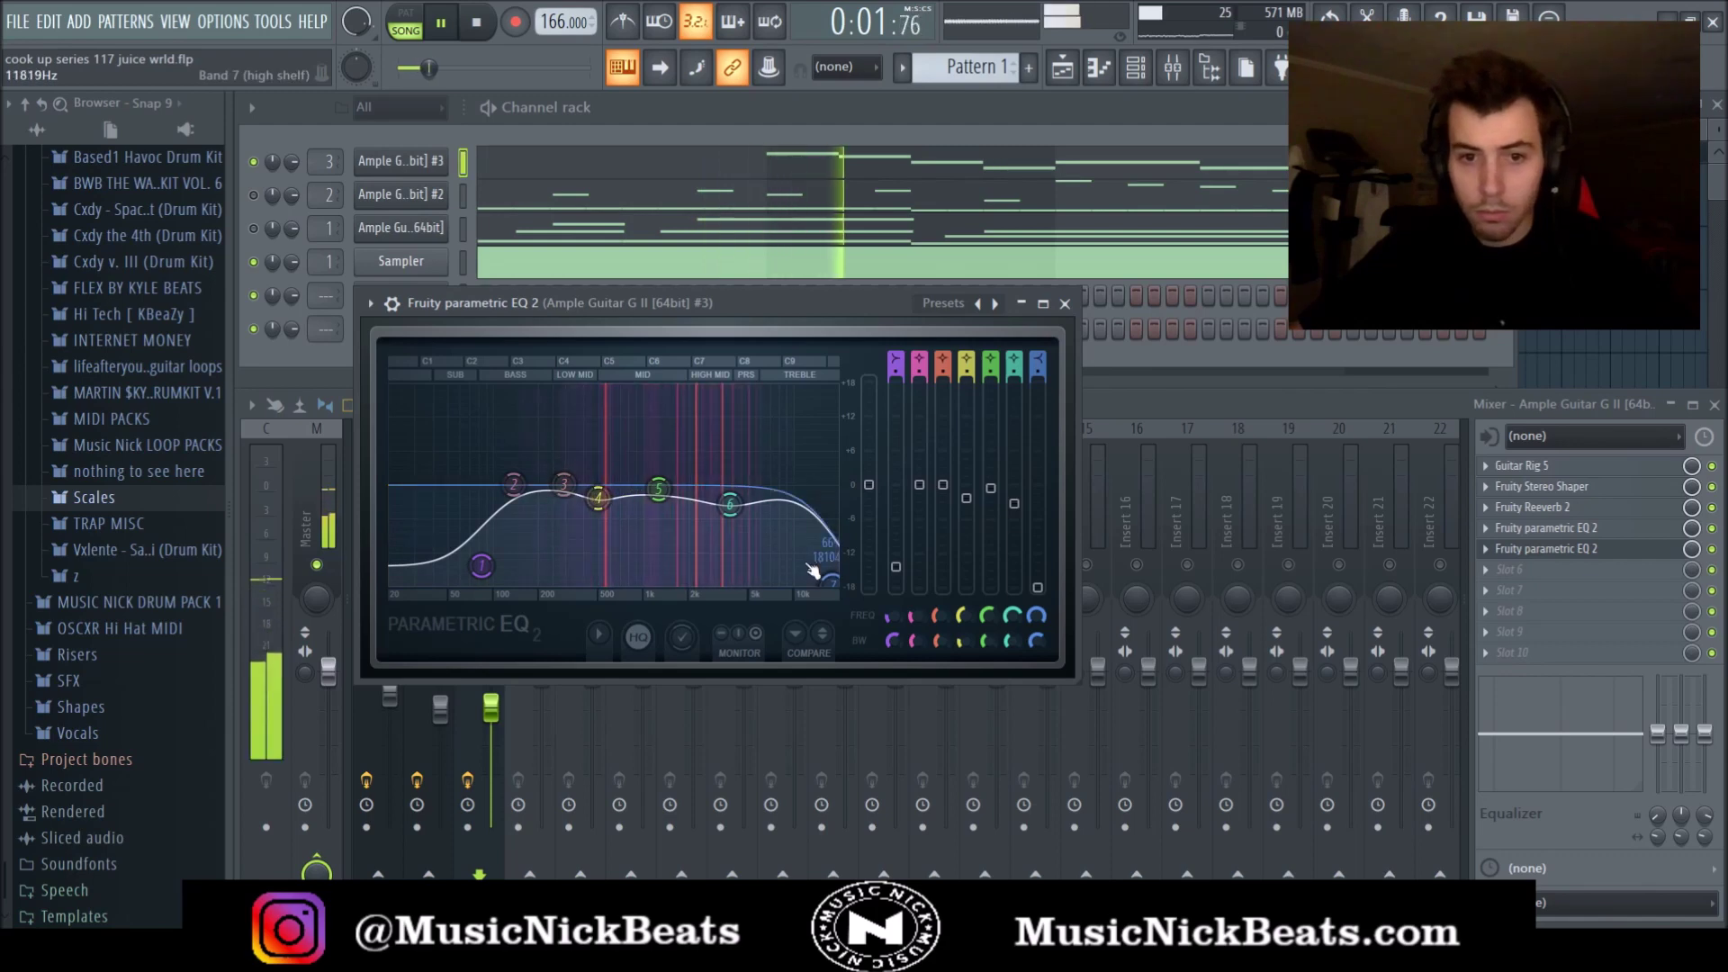
{"action": "left_click_drag", "start_coordinate": [730, 504], "coordinate": [739, 504]}
{"action": "left_click_drag", "start_coordinate": [826, 581], "coordinate": [832, 580]}
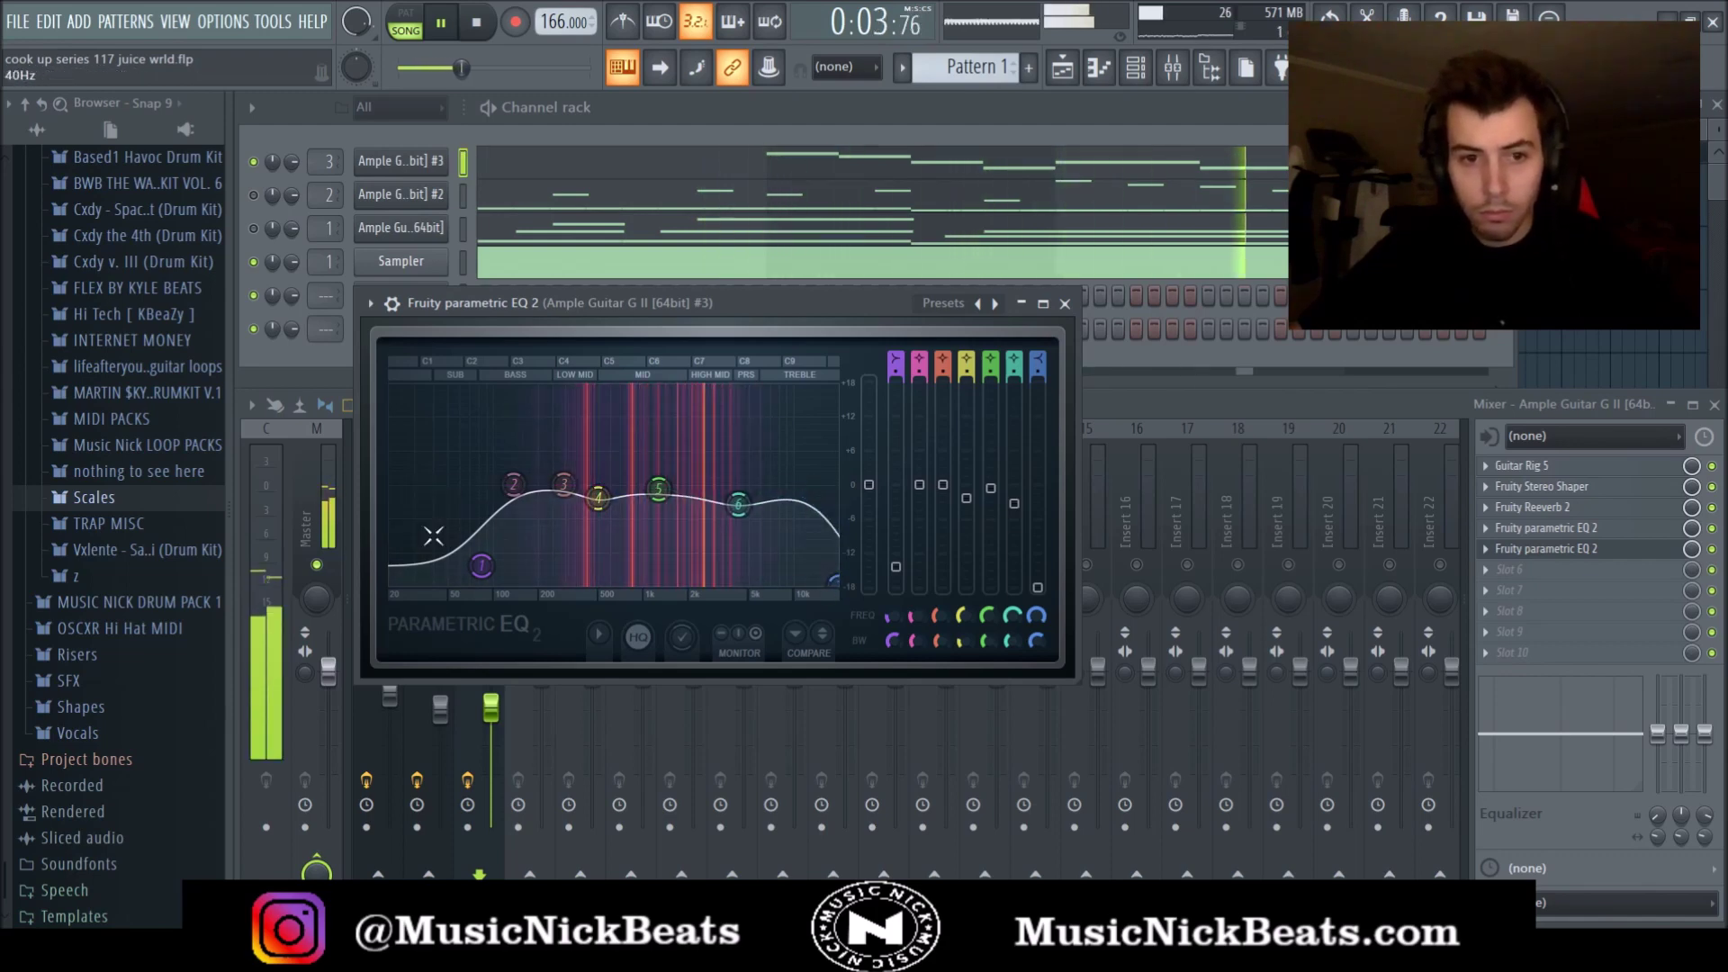
{"action": "left_click", "coordinate": [1065, 303]}
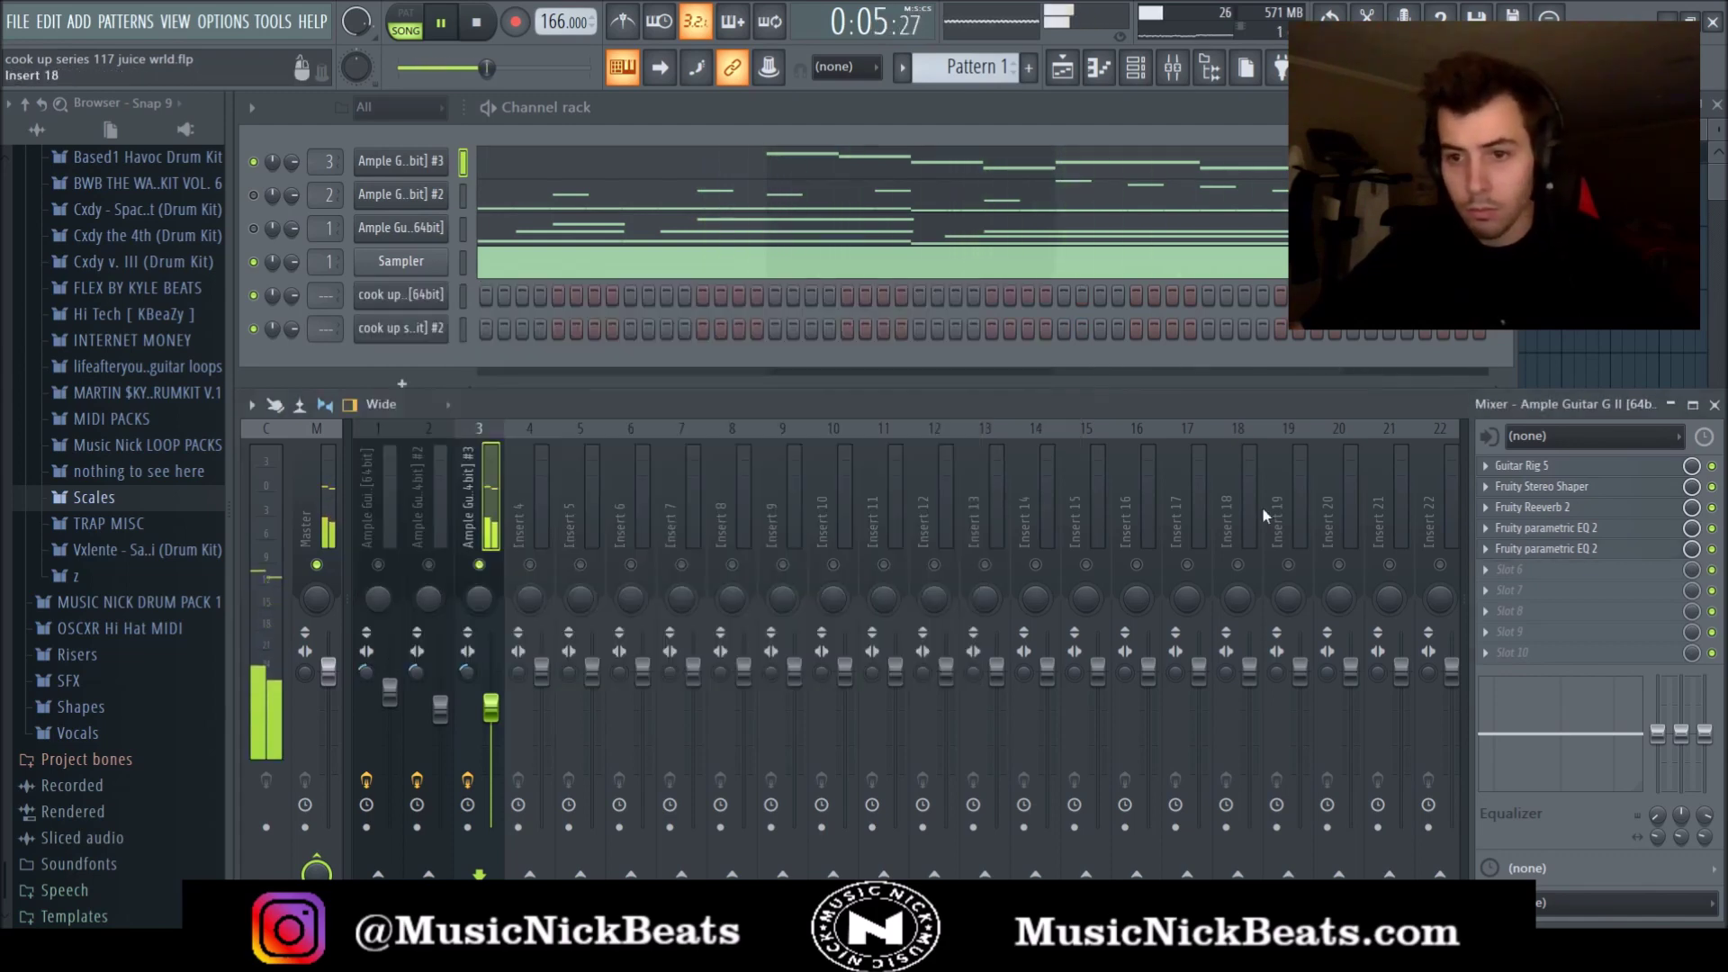
{"action": "right_click", "coordinate": [485, 568]}
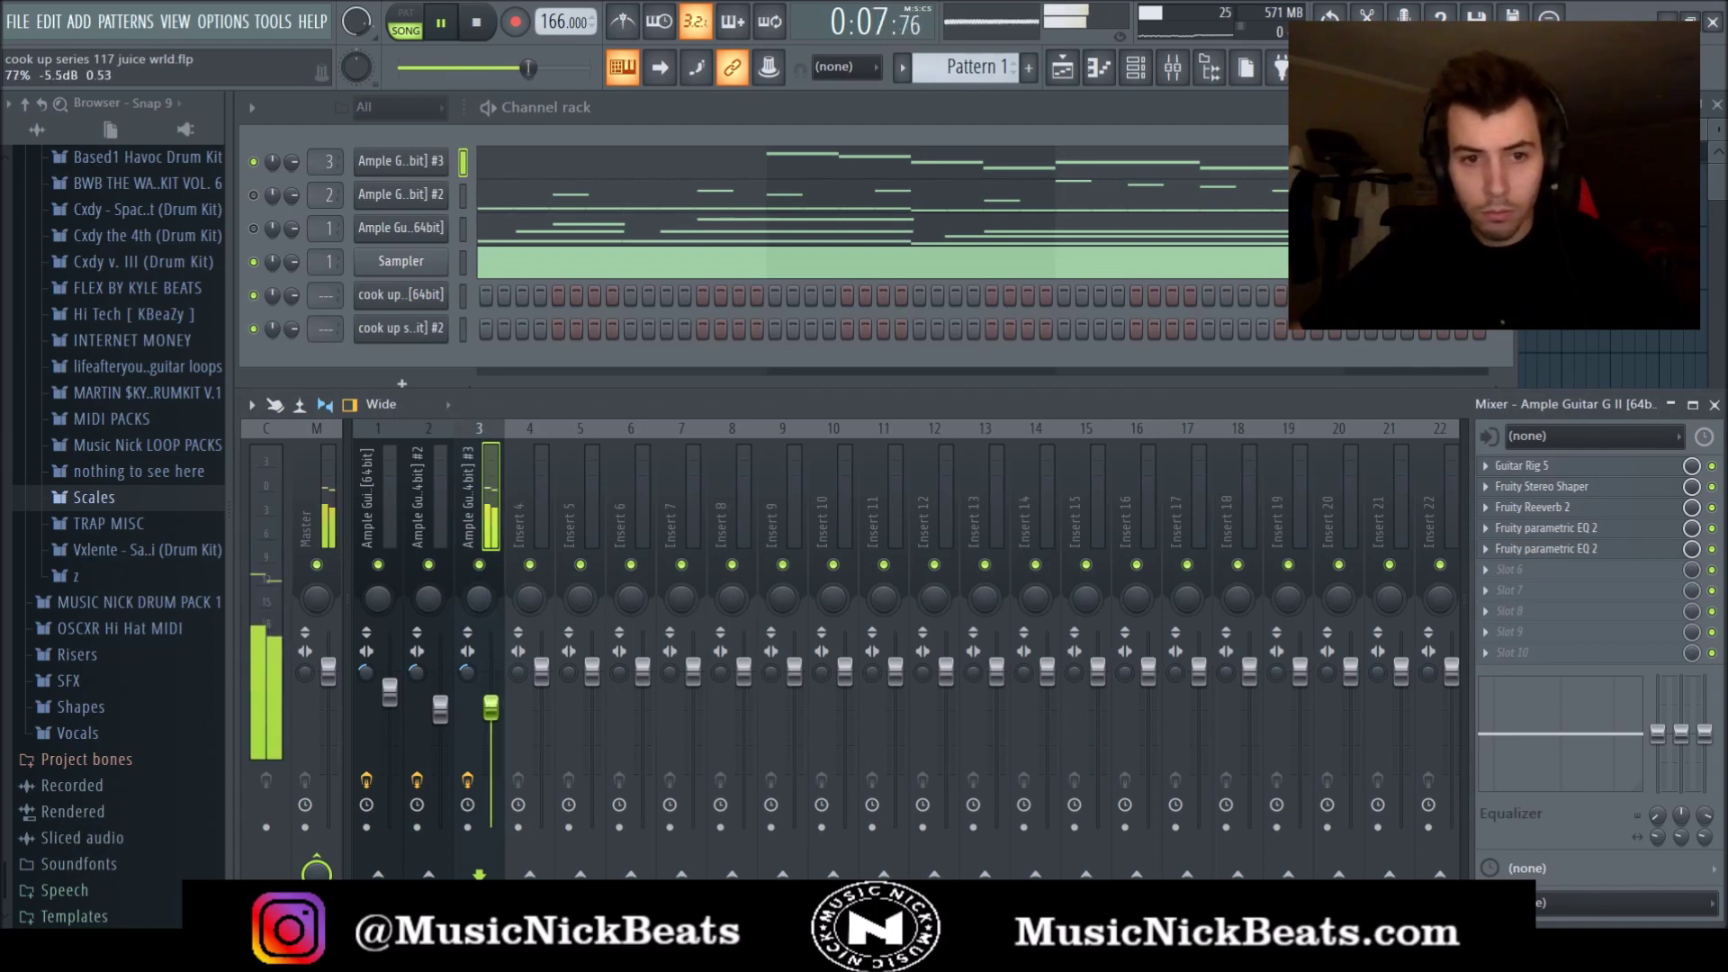
{"action": "left_click", "coordinate": [1571, 470]}
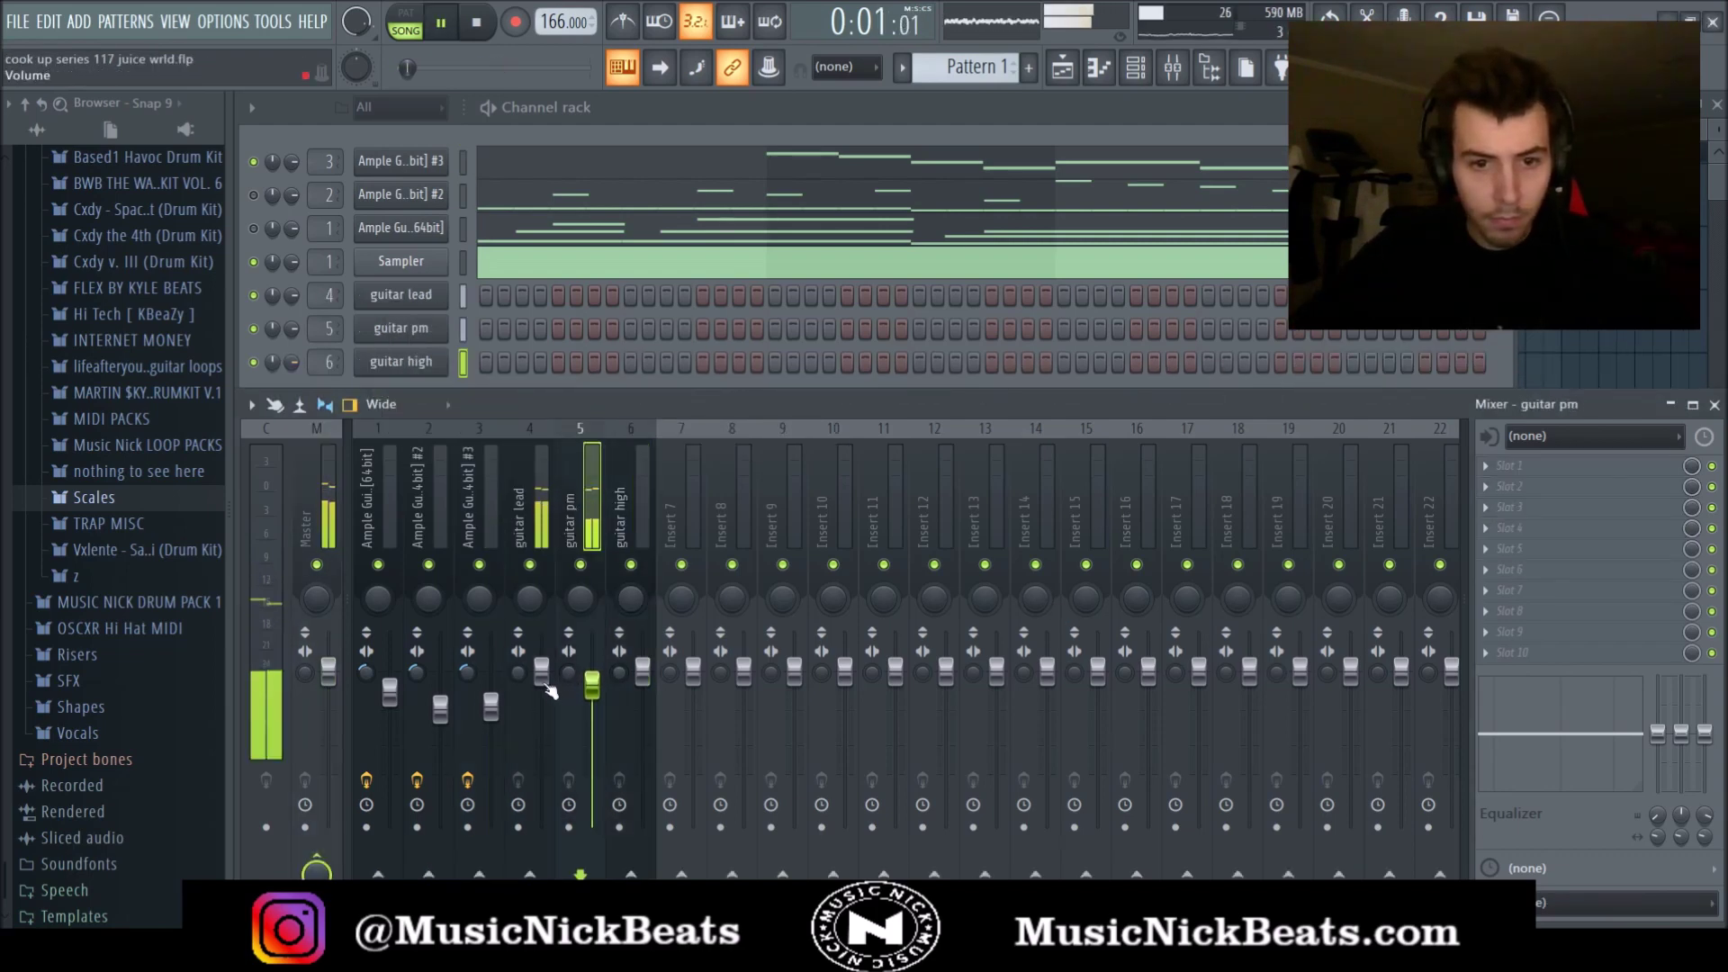
Balance the bounced guitar lead, guitar pm and guitar high inserts by adjusting their faders, setting guitar high the lowest.
{"action": "left_click_drag", "start_coordinate": [543, 680], "coordinate": [544, 689]}
{"action": "left_click_drag", "start_coordinate": [592, 686], "coordinate": [592, 691]}
{"action": "mouse_move", "coordinate": [643, 673]}
{"action": "left_mouse_down"}
{"action": "mouse_move", "coordinate": [542, 678]}
{"action": "mouse_move", "coordinate": [642, 701]}
{"action": "left_mouse_up"}
{"action": "left_click", "coordinate": [542, 678]}
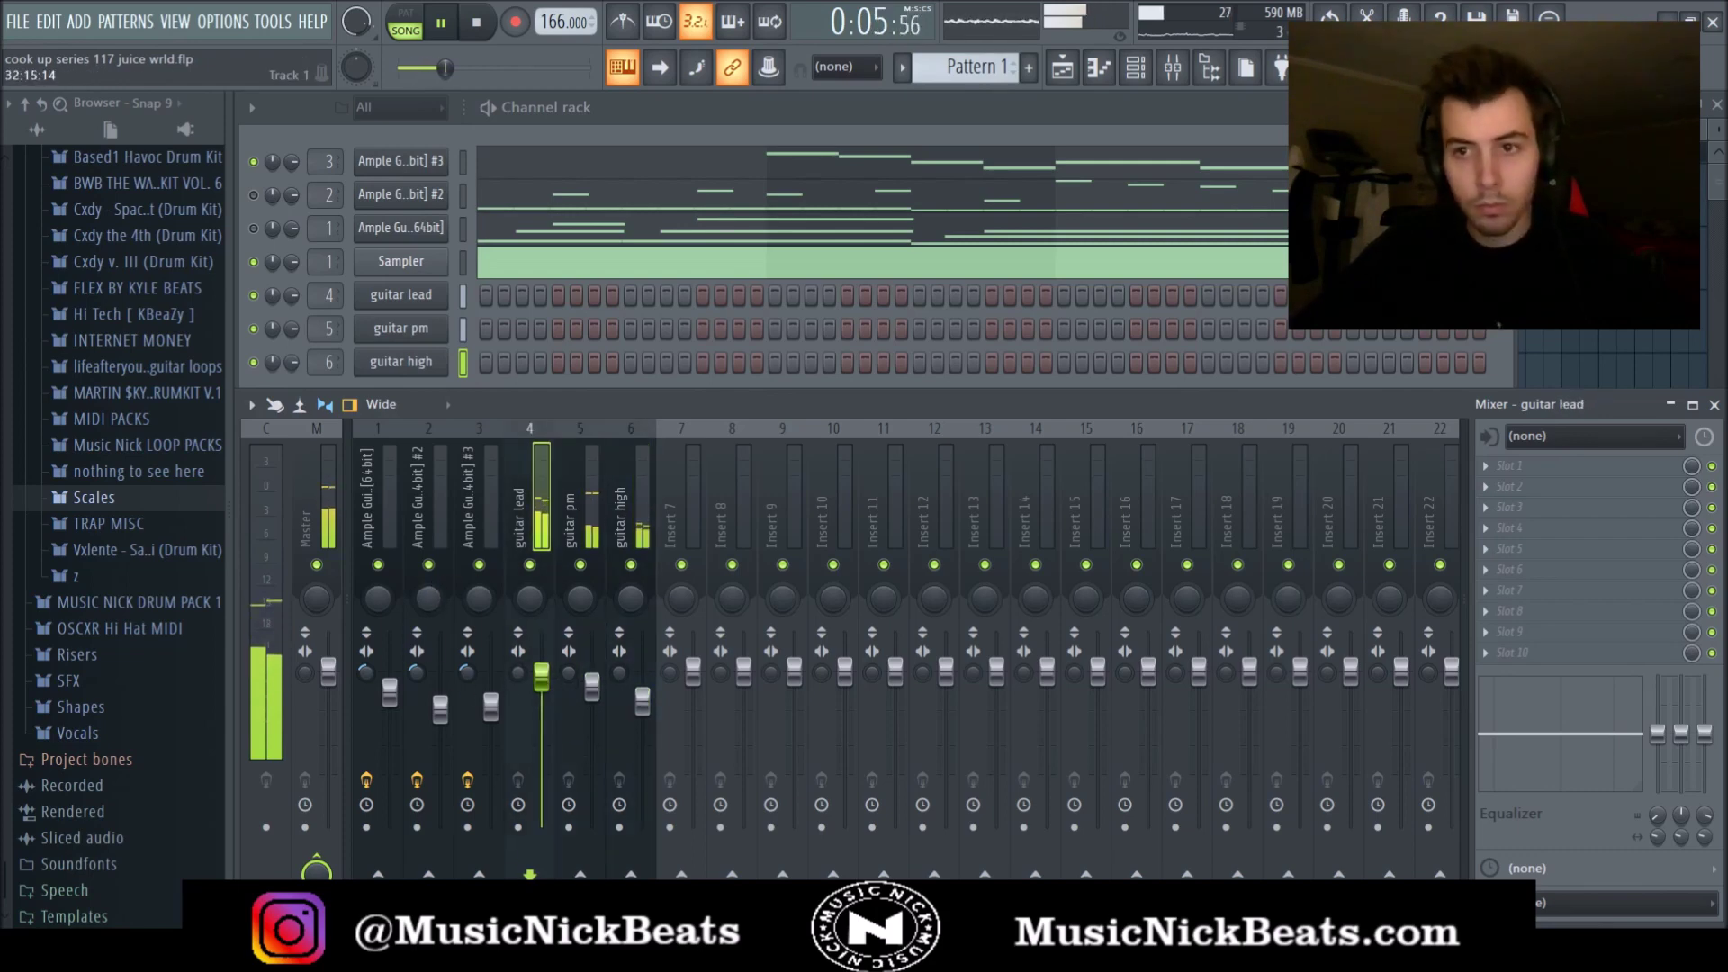
Lower the project tempo to 160 BPM for the arranged guitar clips.
{"action": "left_click", "coordinate": [1615, 105]}
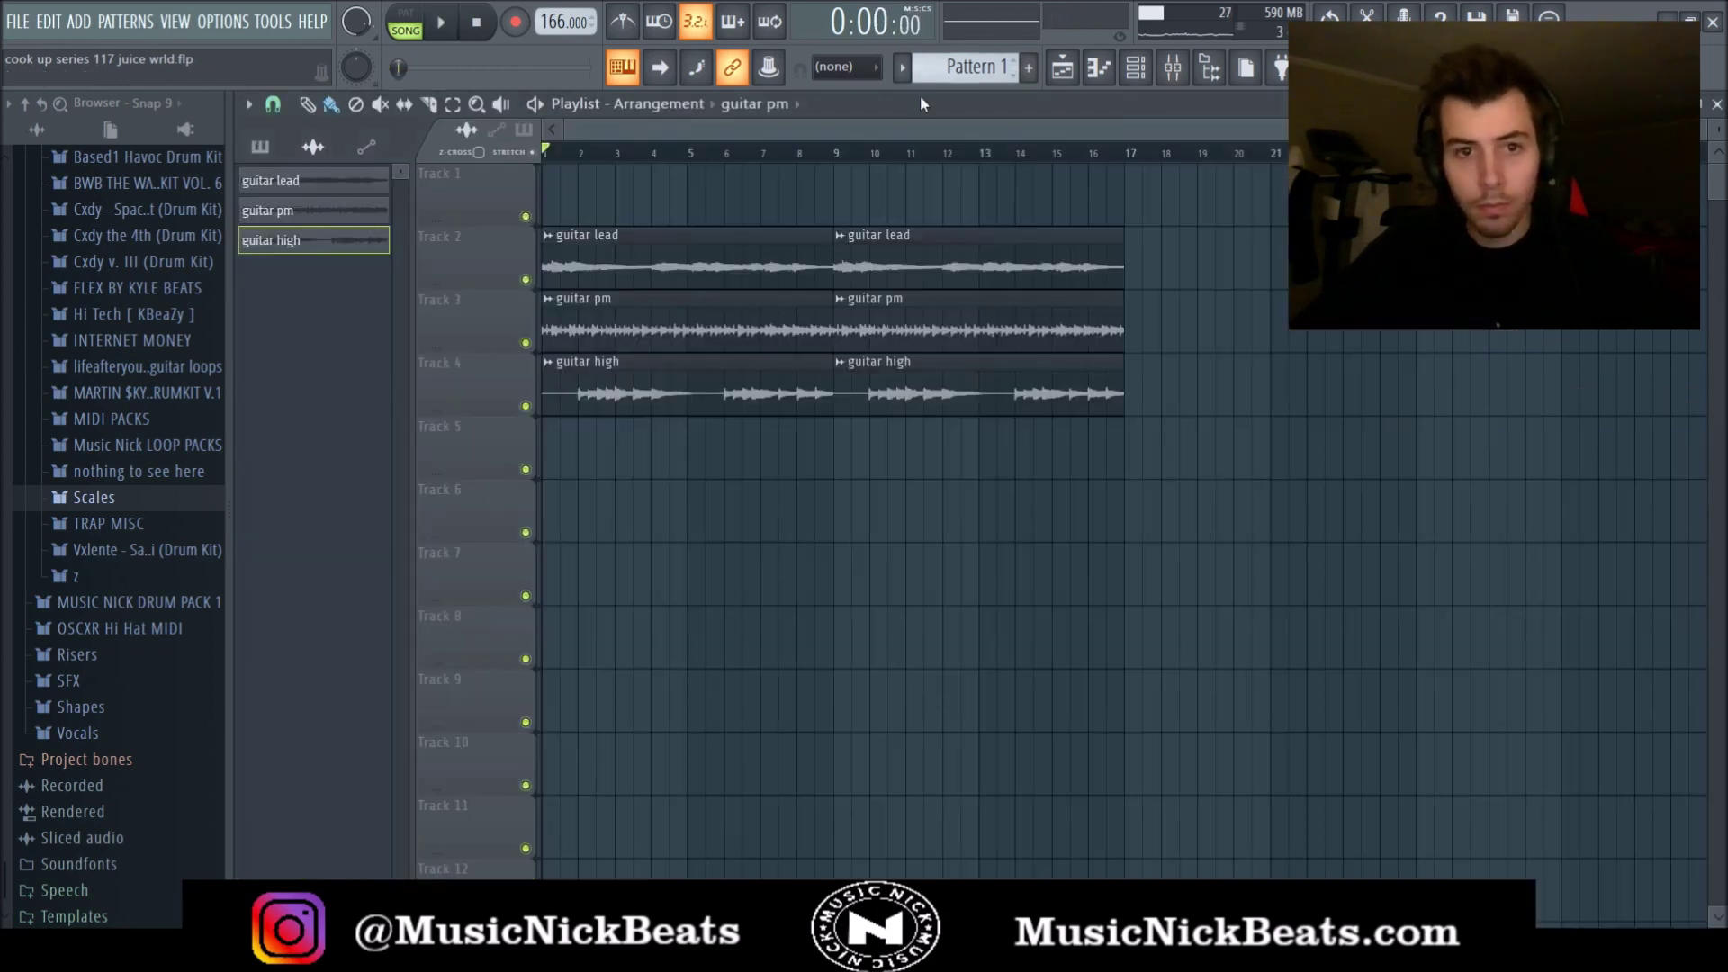
{"action": "double_click", "coordinate": [596, 257]}
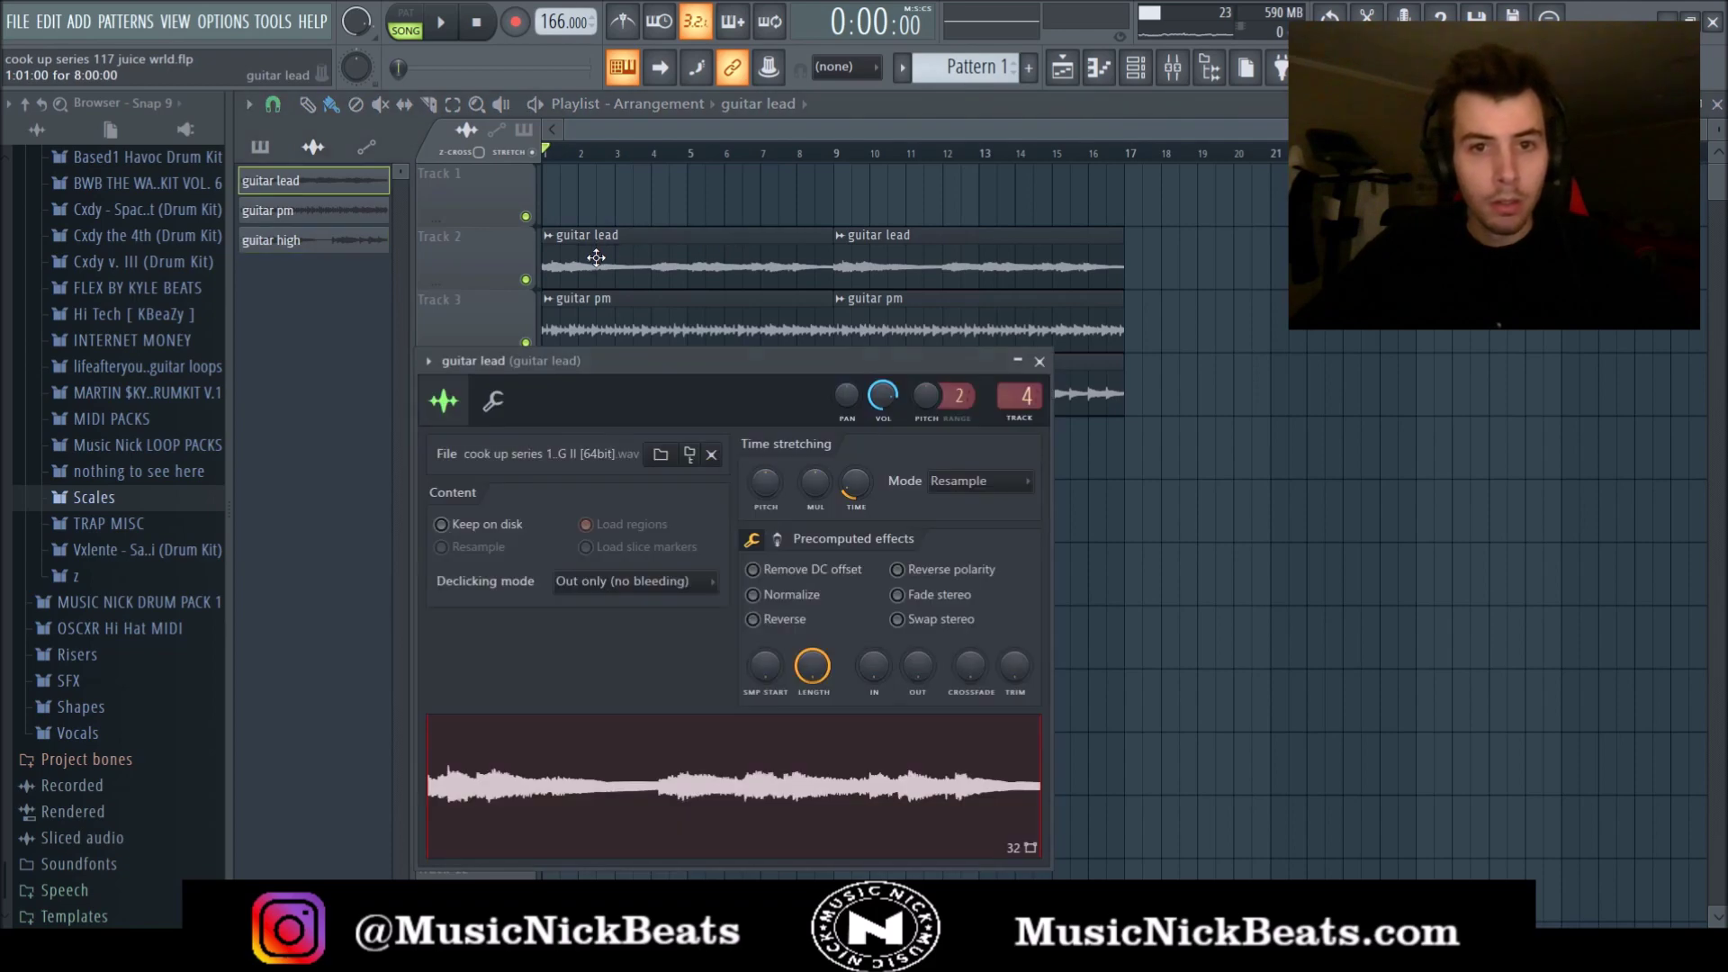
{"action": "left_click", "coordinate": [1040, 361]}
{"action": "left_click_drag", "start_coordinate": [554, 22], "coordinate": [554, 34]}
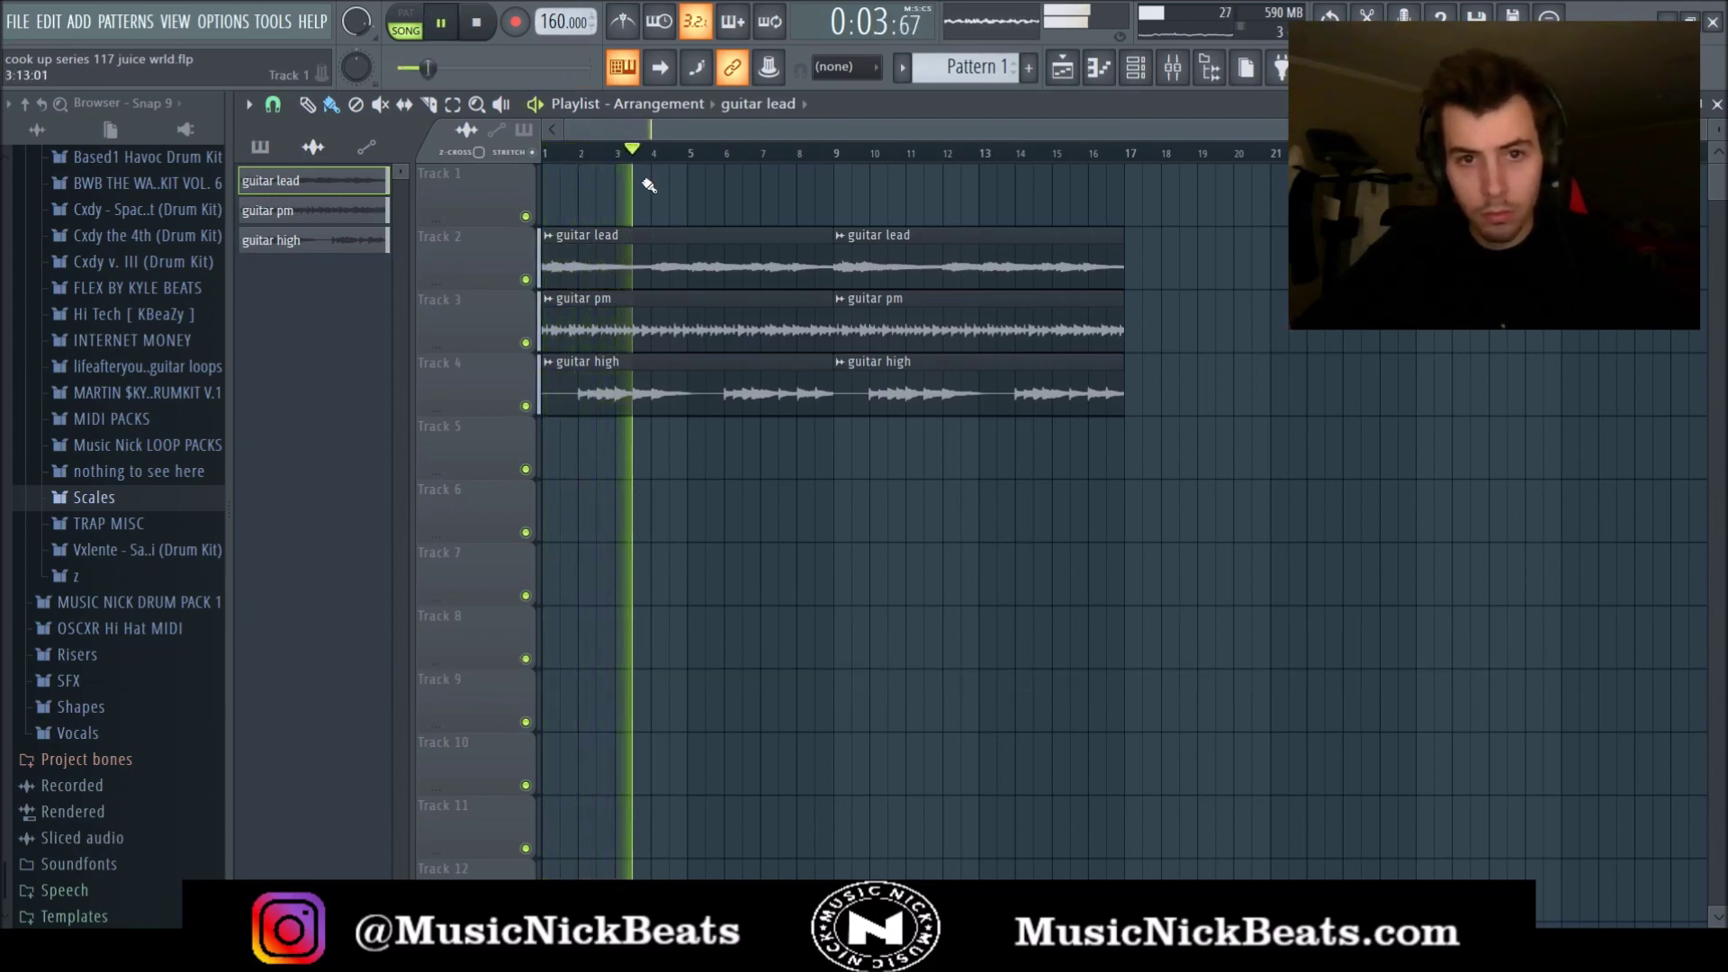
Organize the mixer so guitar lead, guitar pm and guitar high occupy inserts 1 to 3, and check their clips in the playlist.
{"action": "key", "text": "F6"}
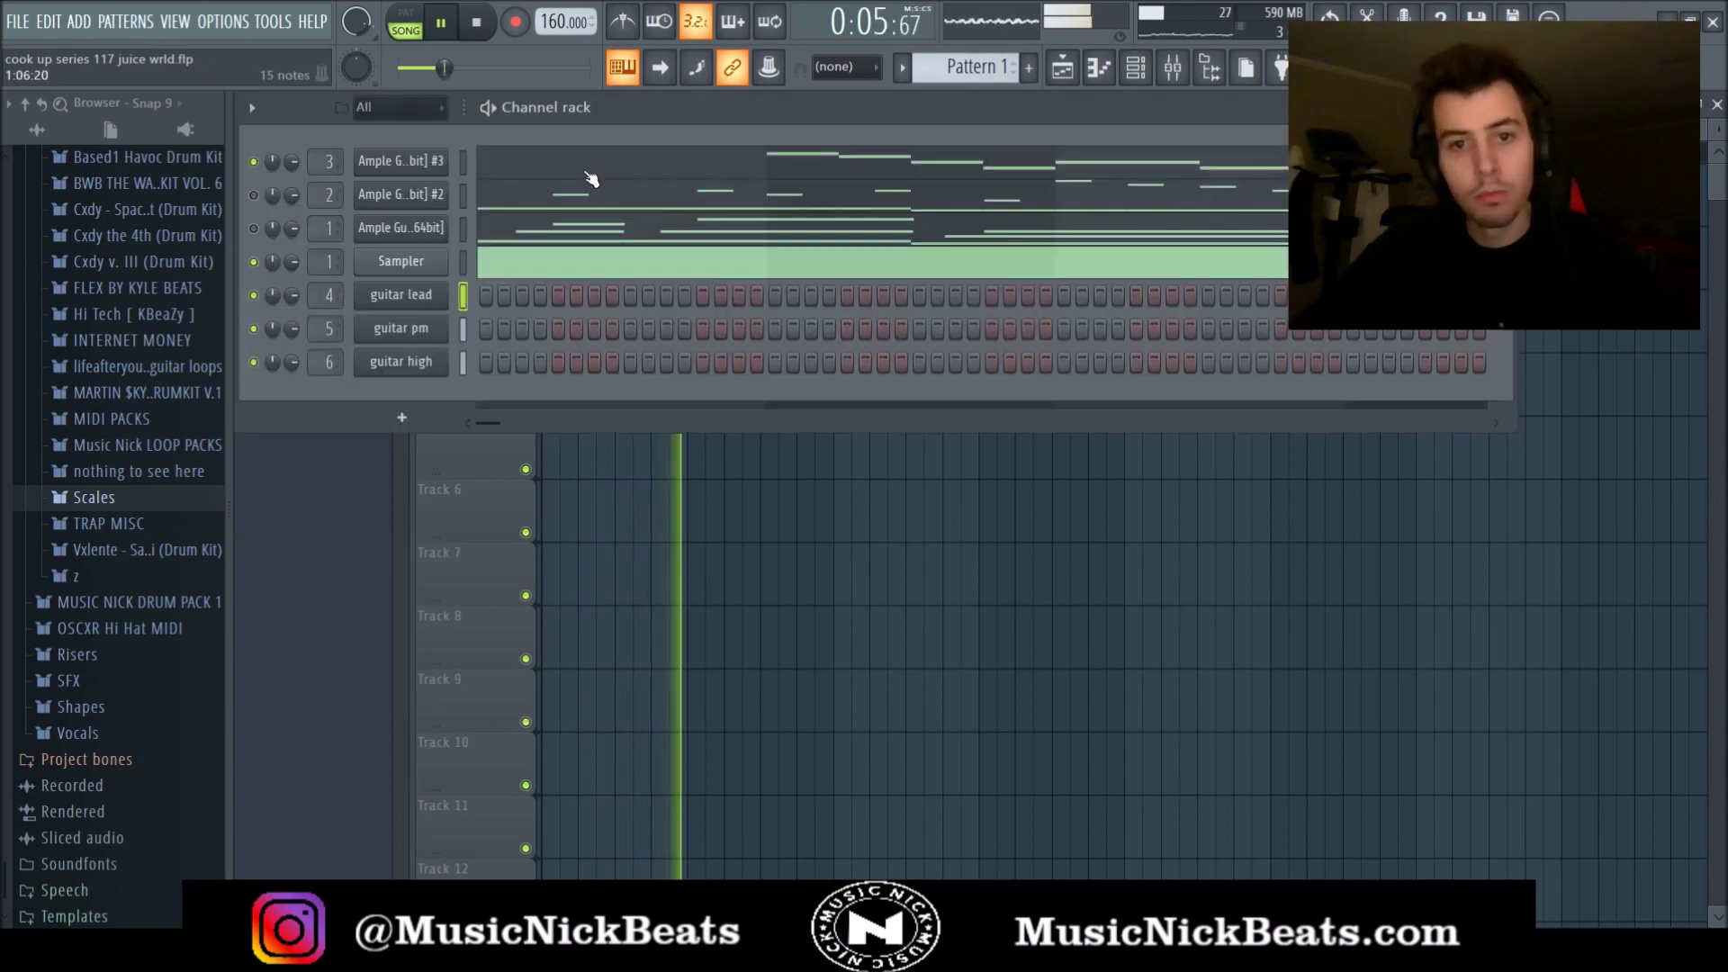
{"action": "key", "text": "F9"}
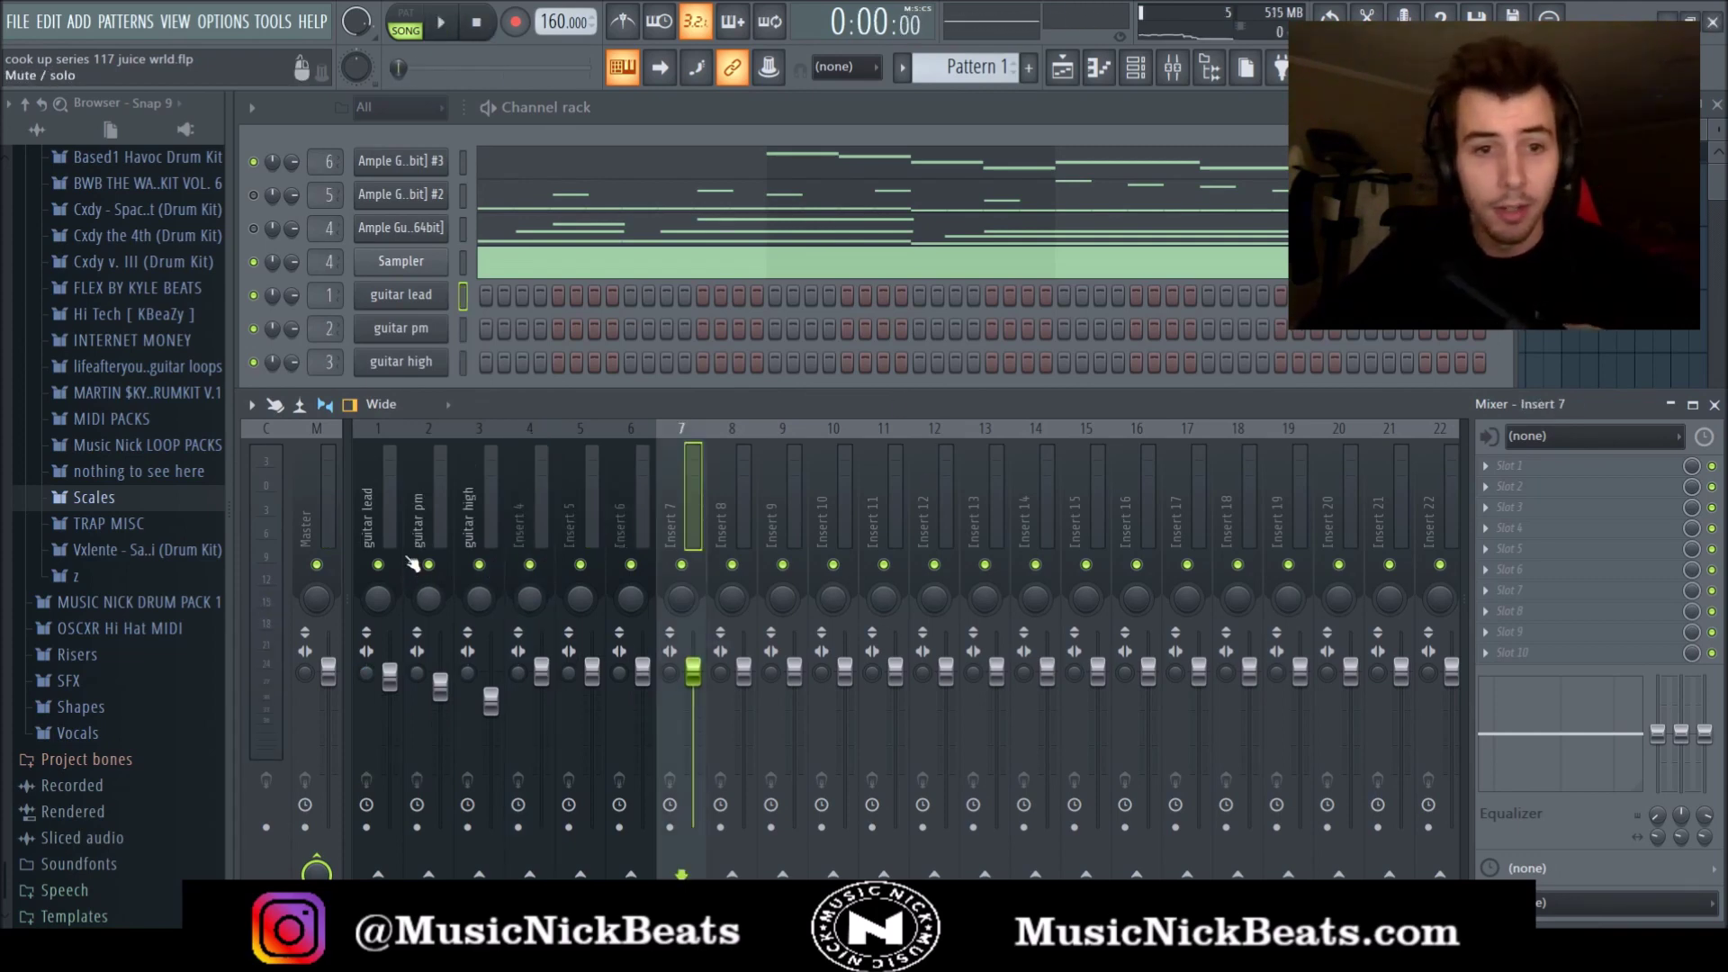
{"action": "left_click", "coordinate": [397, 516]}
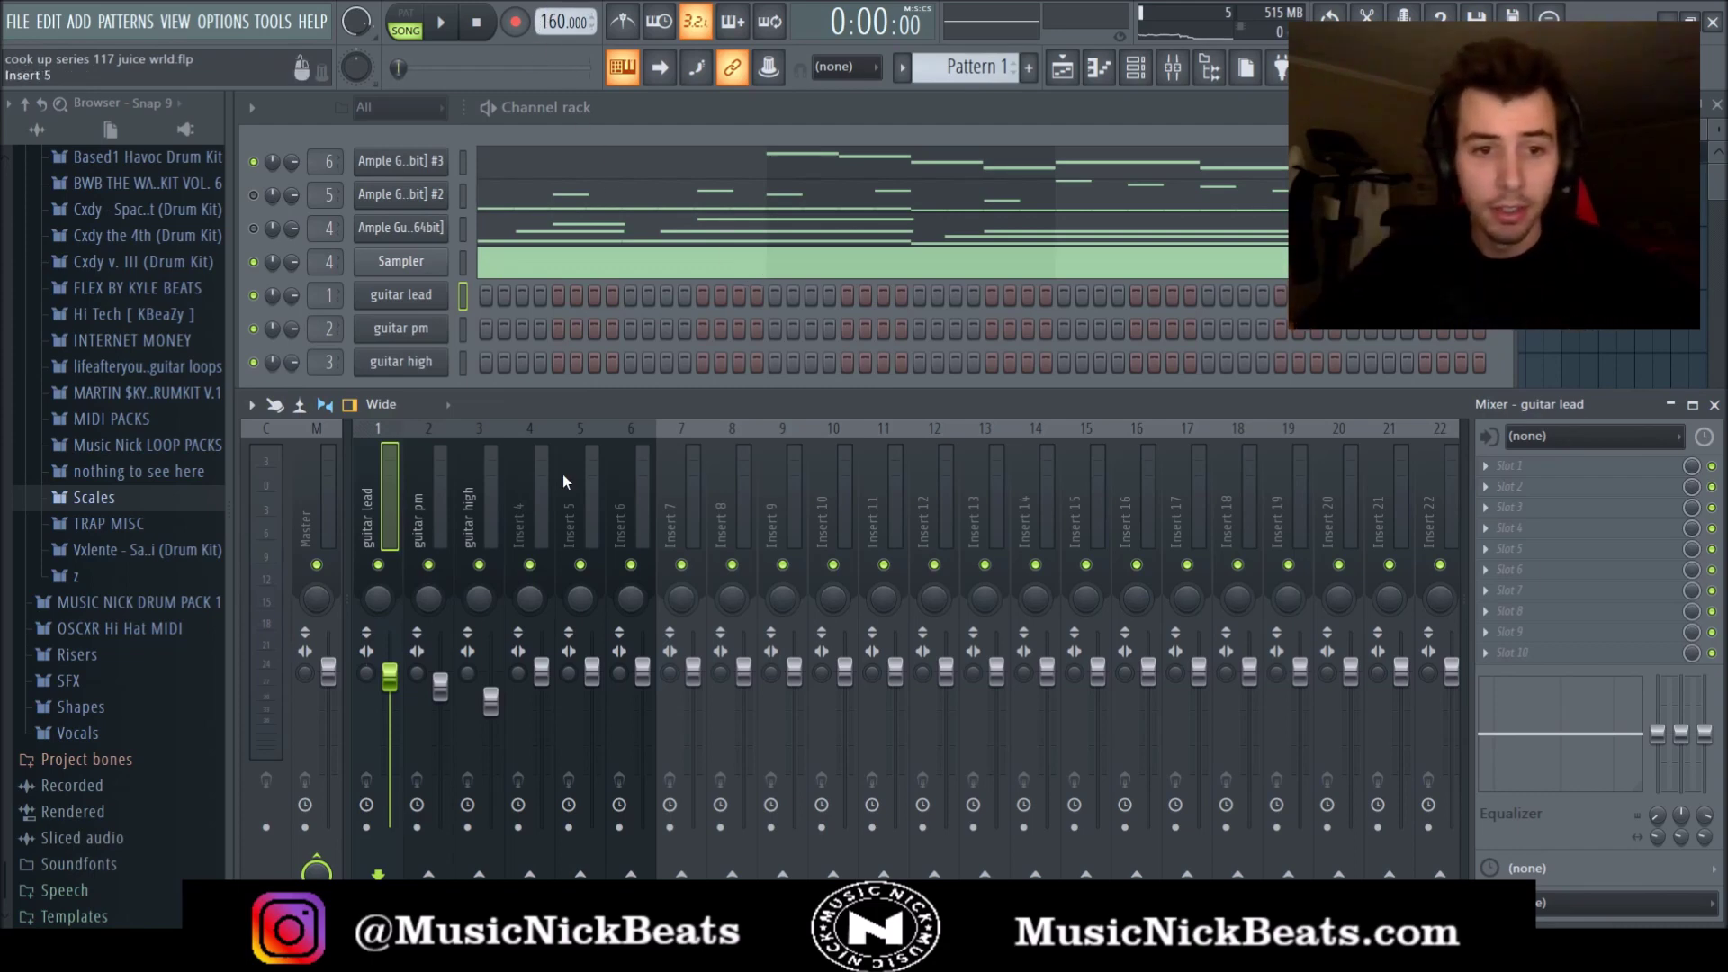
{"action": "left_click", "coordinate": [442, 517]}
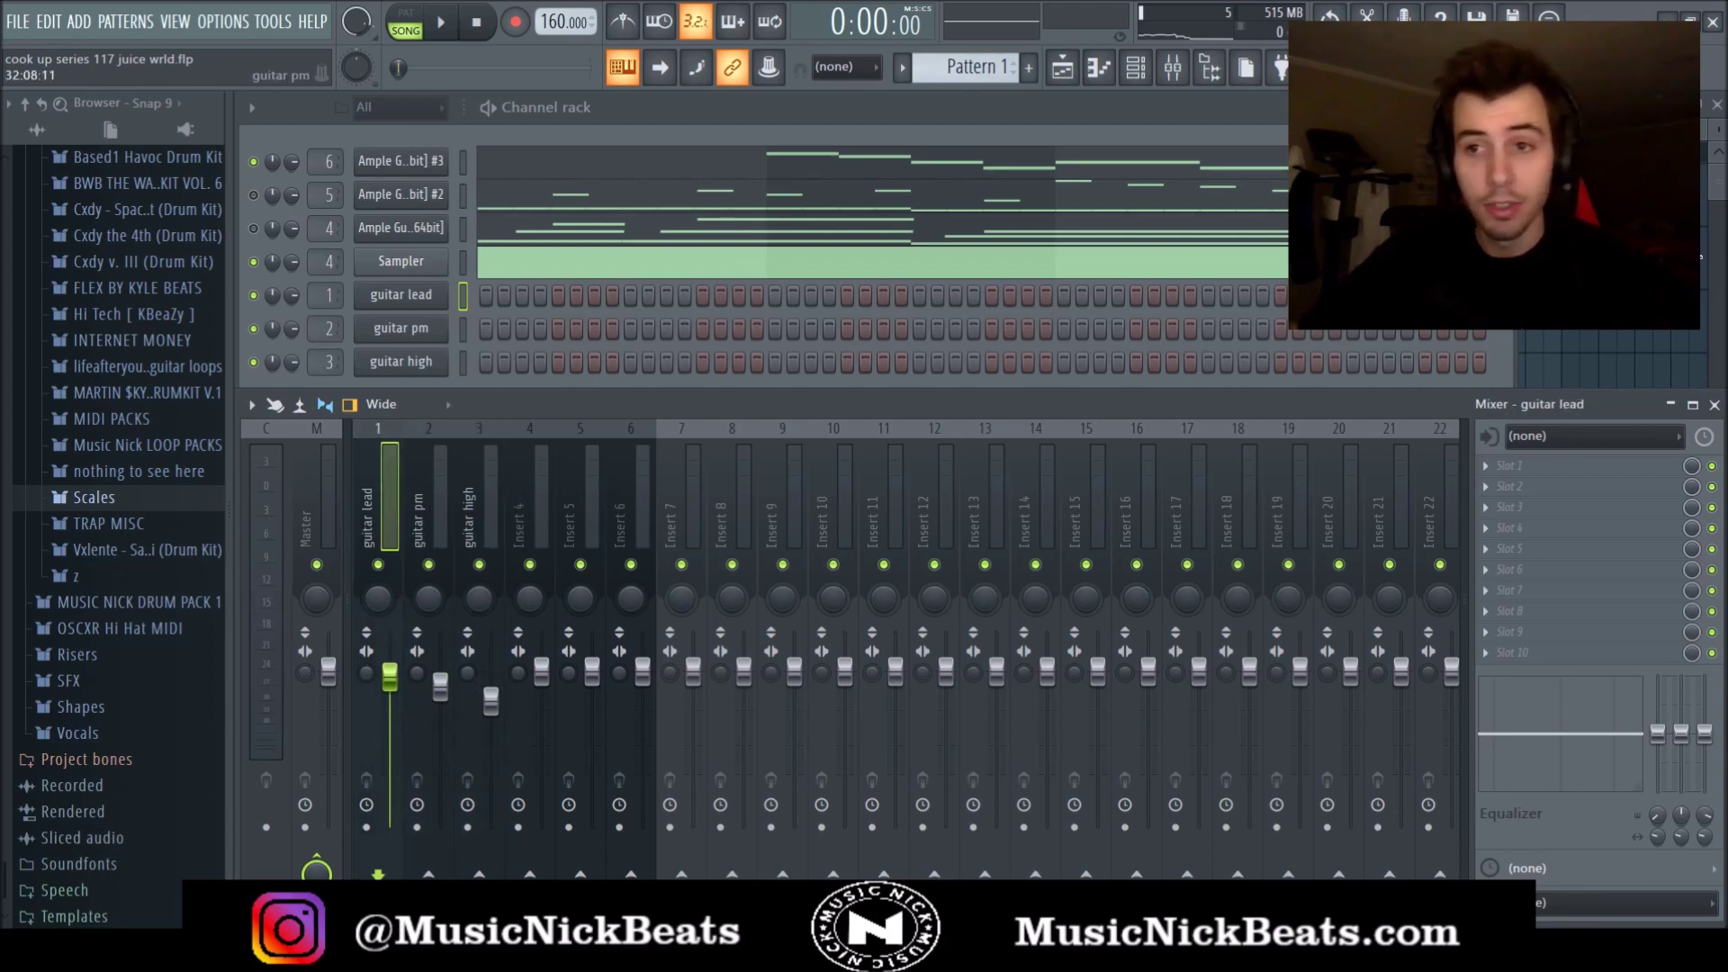
{"action": "key", "text": "F5"}
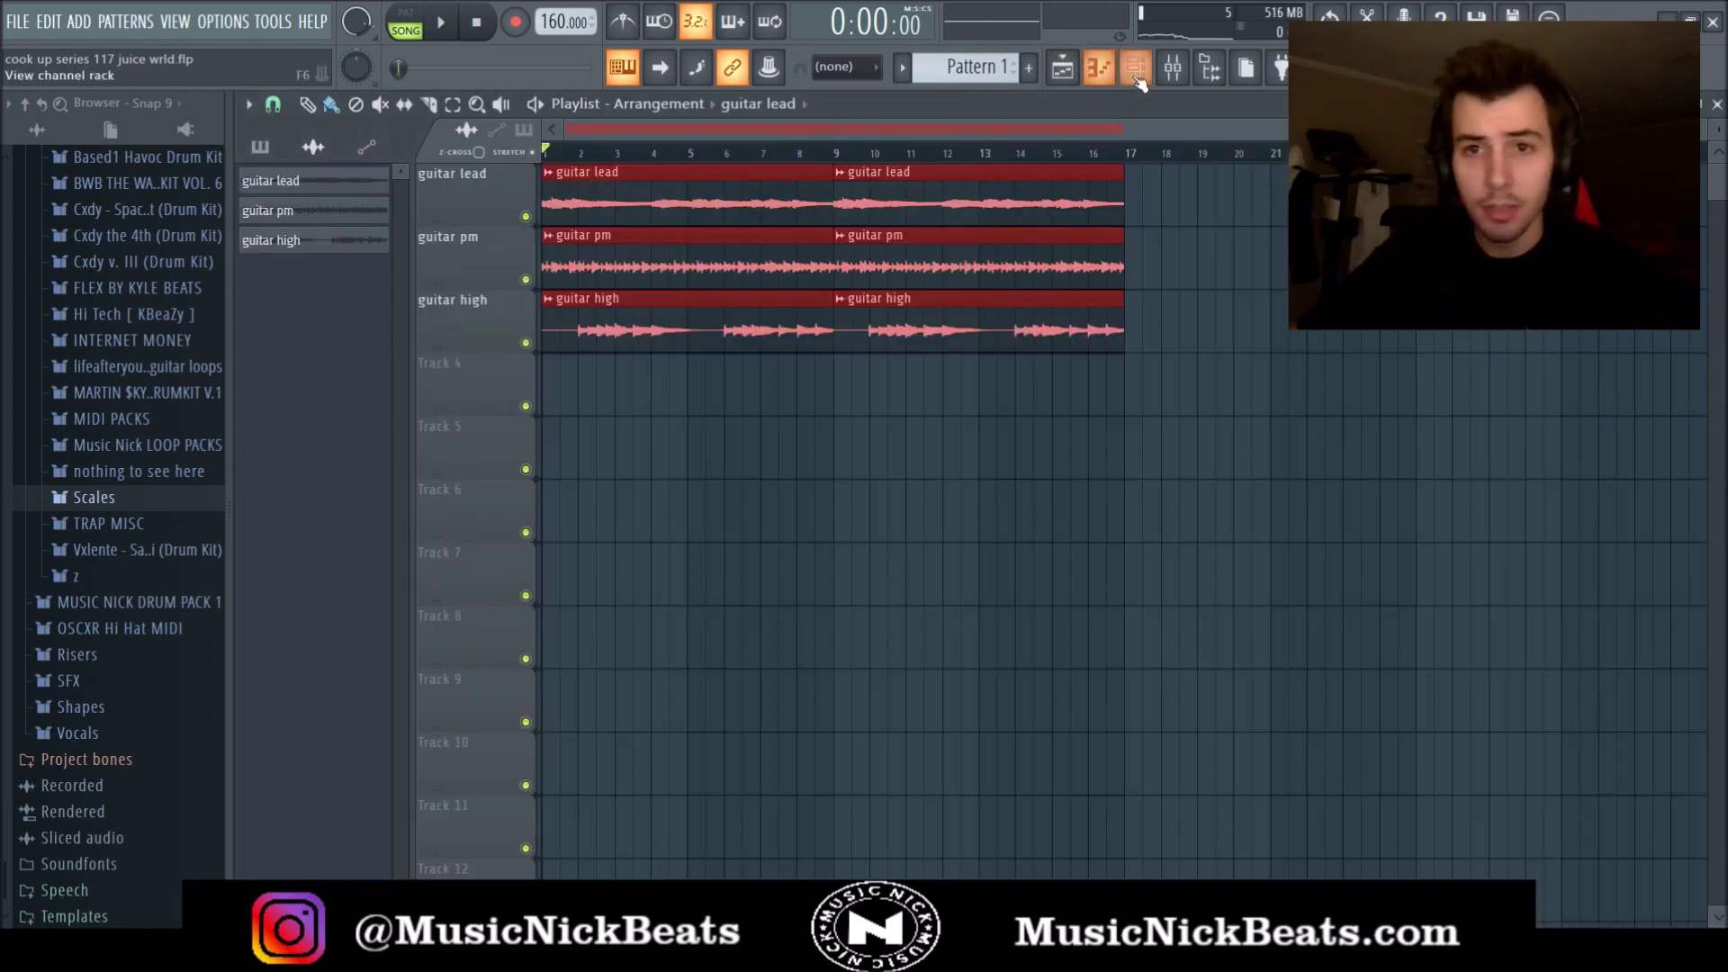
Transpose all notes of the remaining Ample Guitar chord pattern up five semitones.
{"action": "left_click", "coordinate": [1139, 77]}
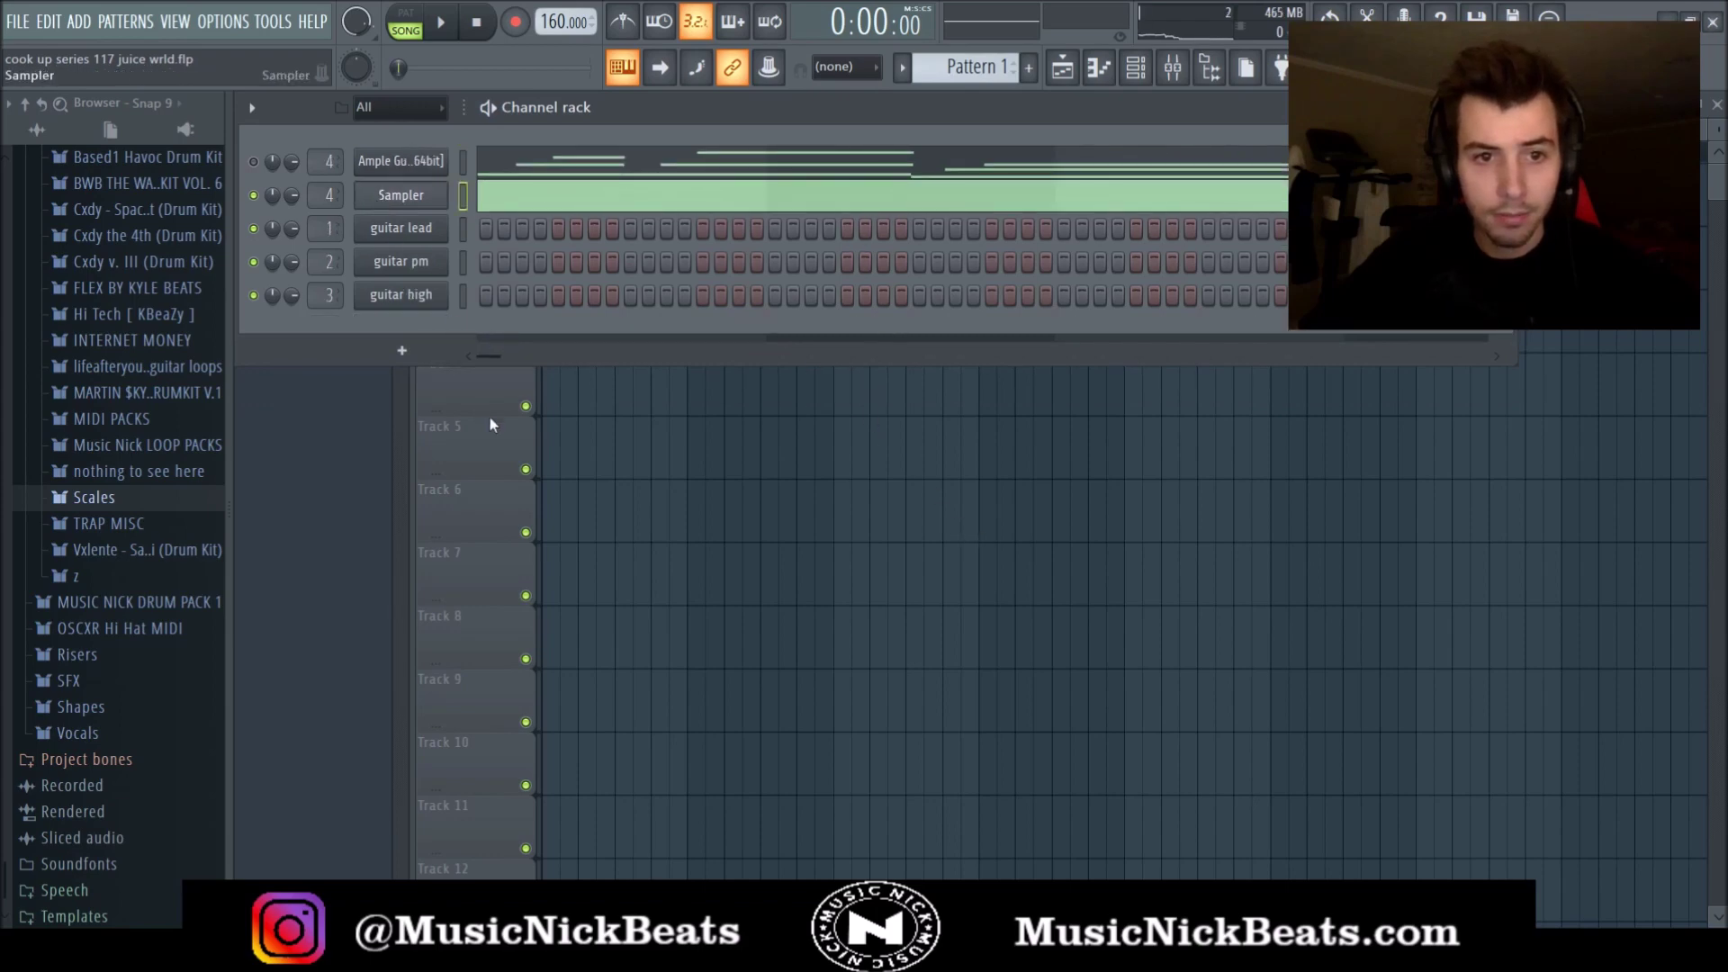
{"action": "left_click", "coordinate": [706, 169]}
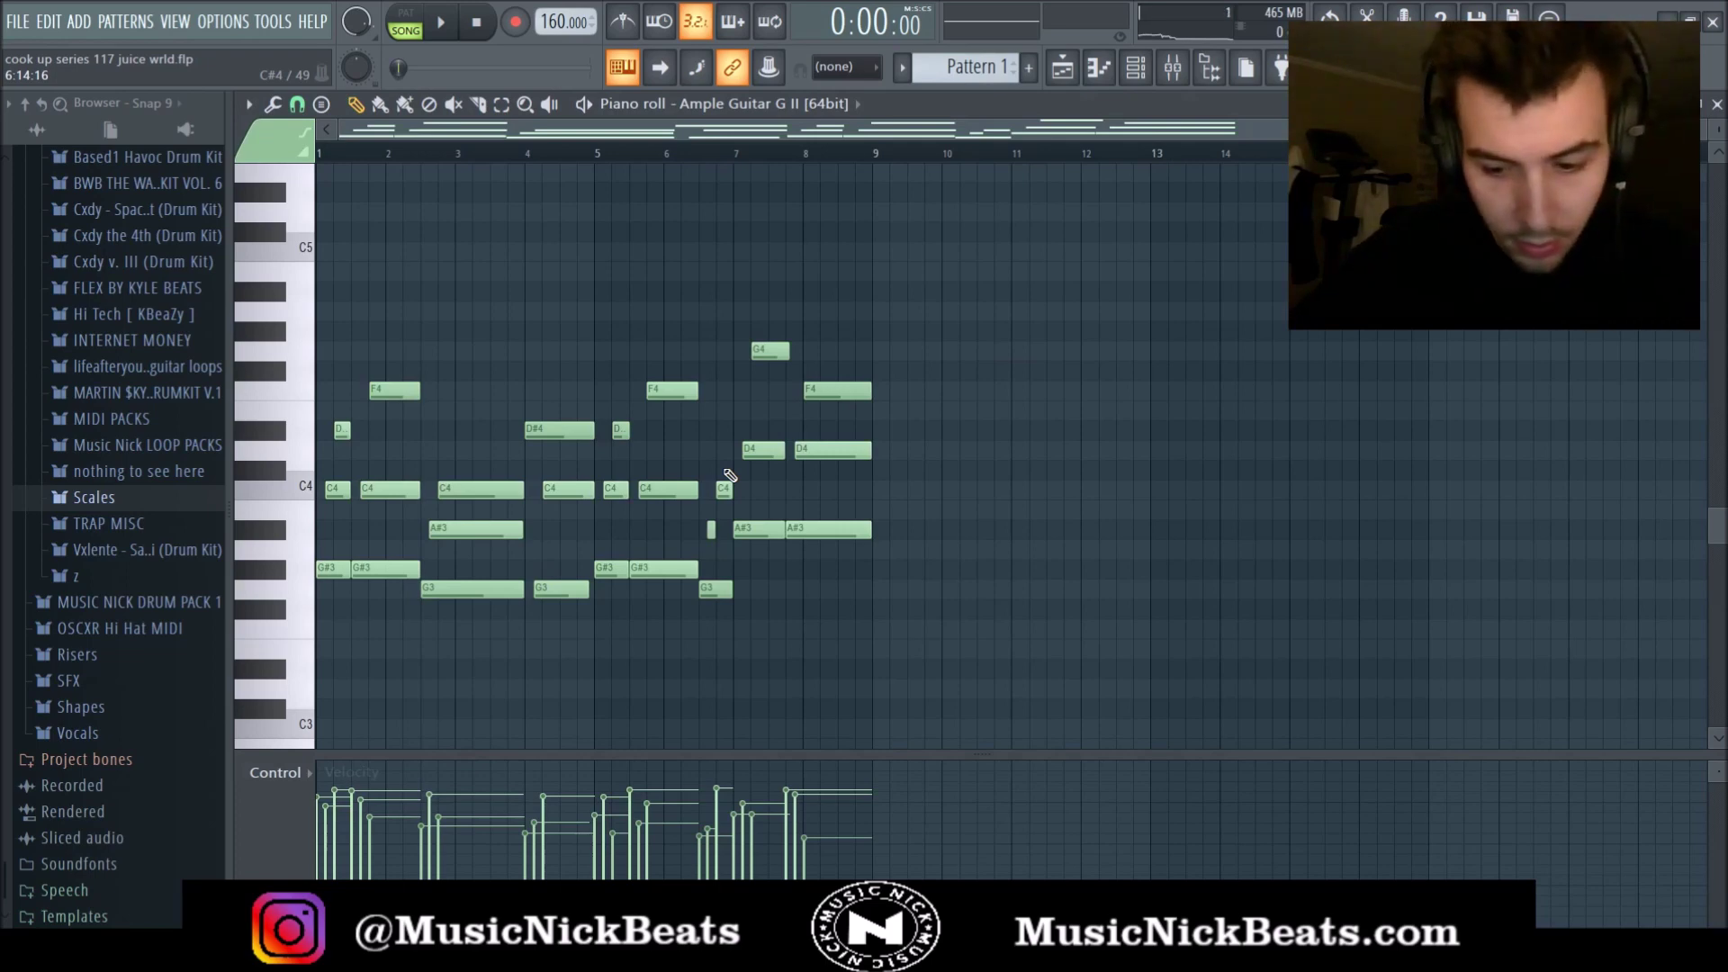
{"action": "key", "text": "shift+Up"}
{"action": "key", "text": "shift+Up"}
{"action": "key", "text": "shift+Up"}
{"action": "key", "text": "shift+Up"}
{"action": "key", "text": "shift+Up"}
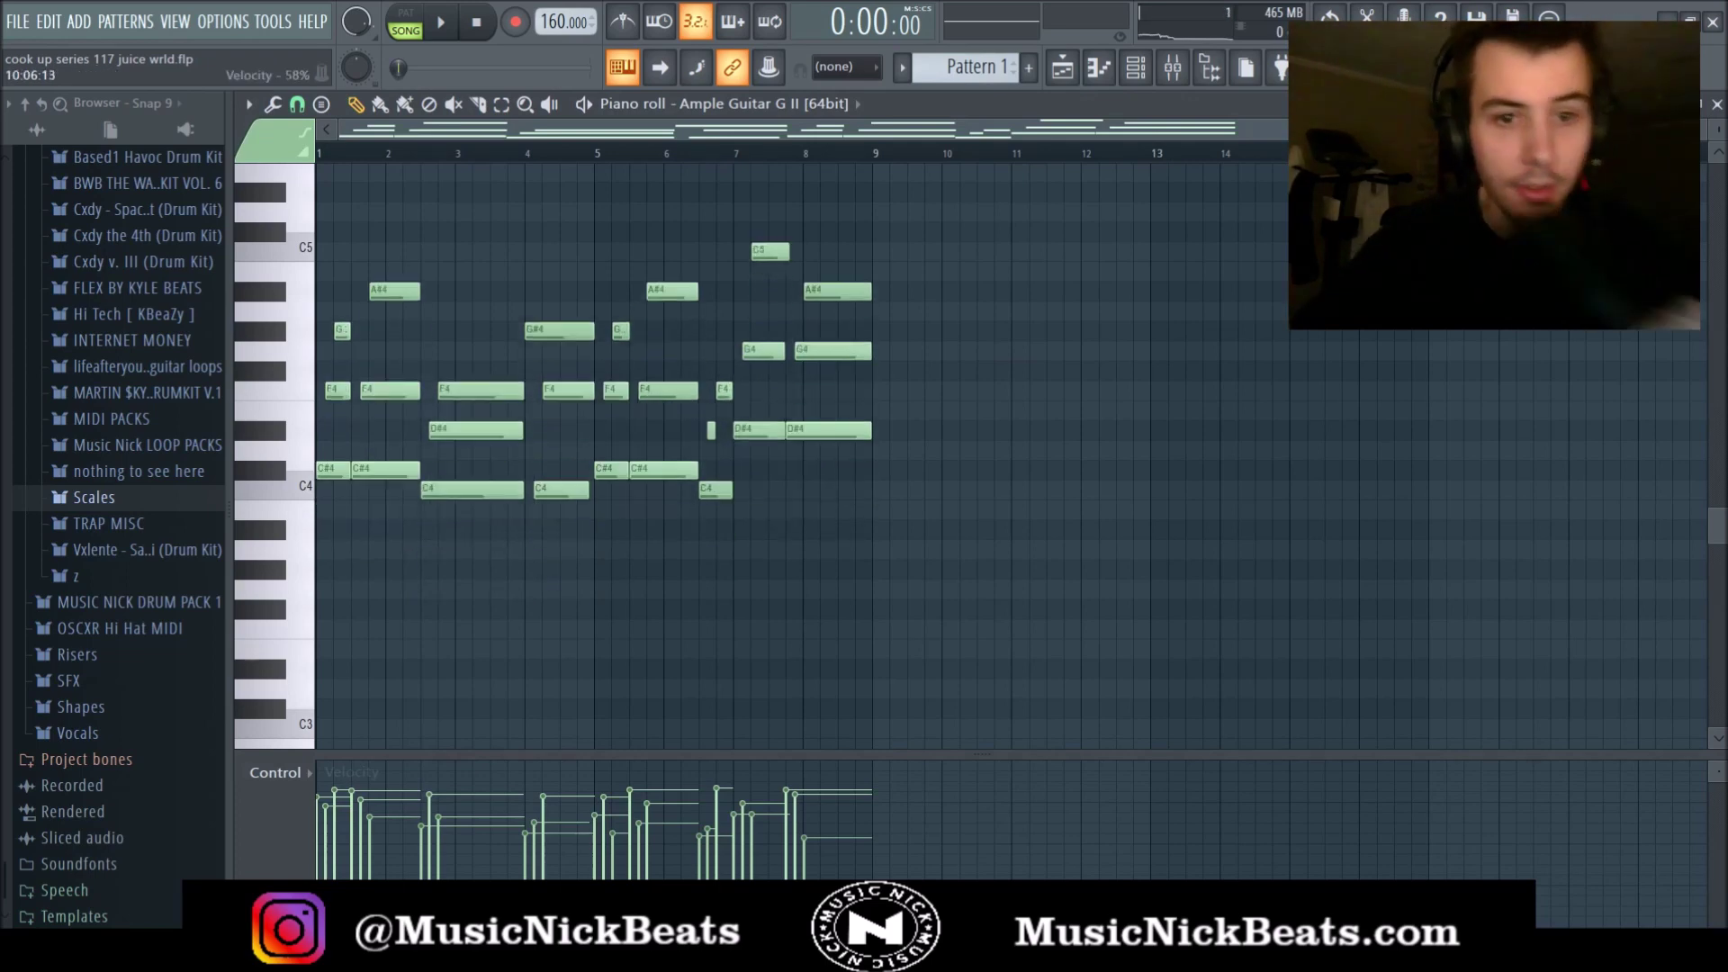
{"action": "left_click", "coordinate": [1717, 105]}
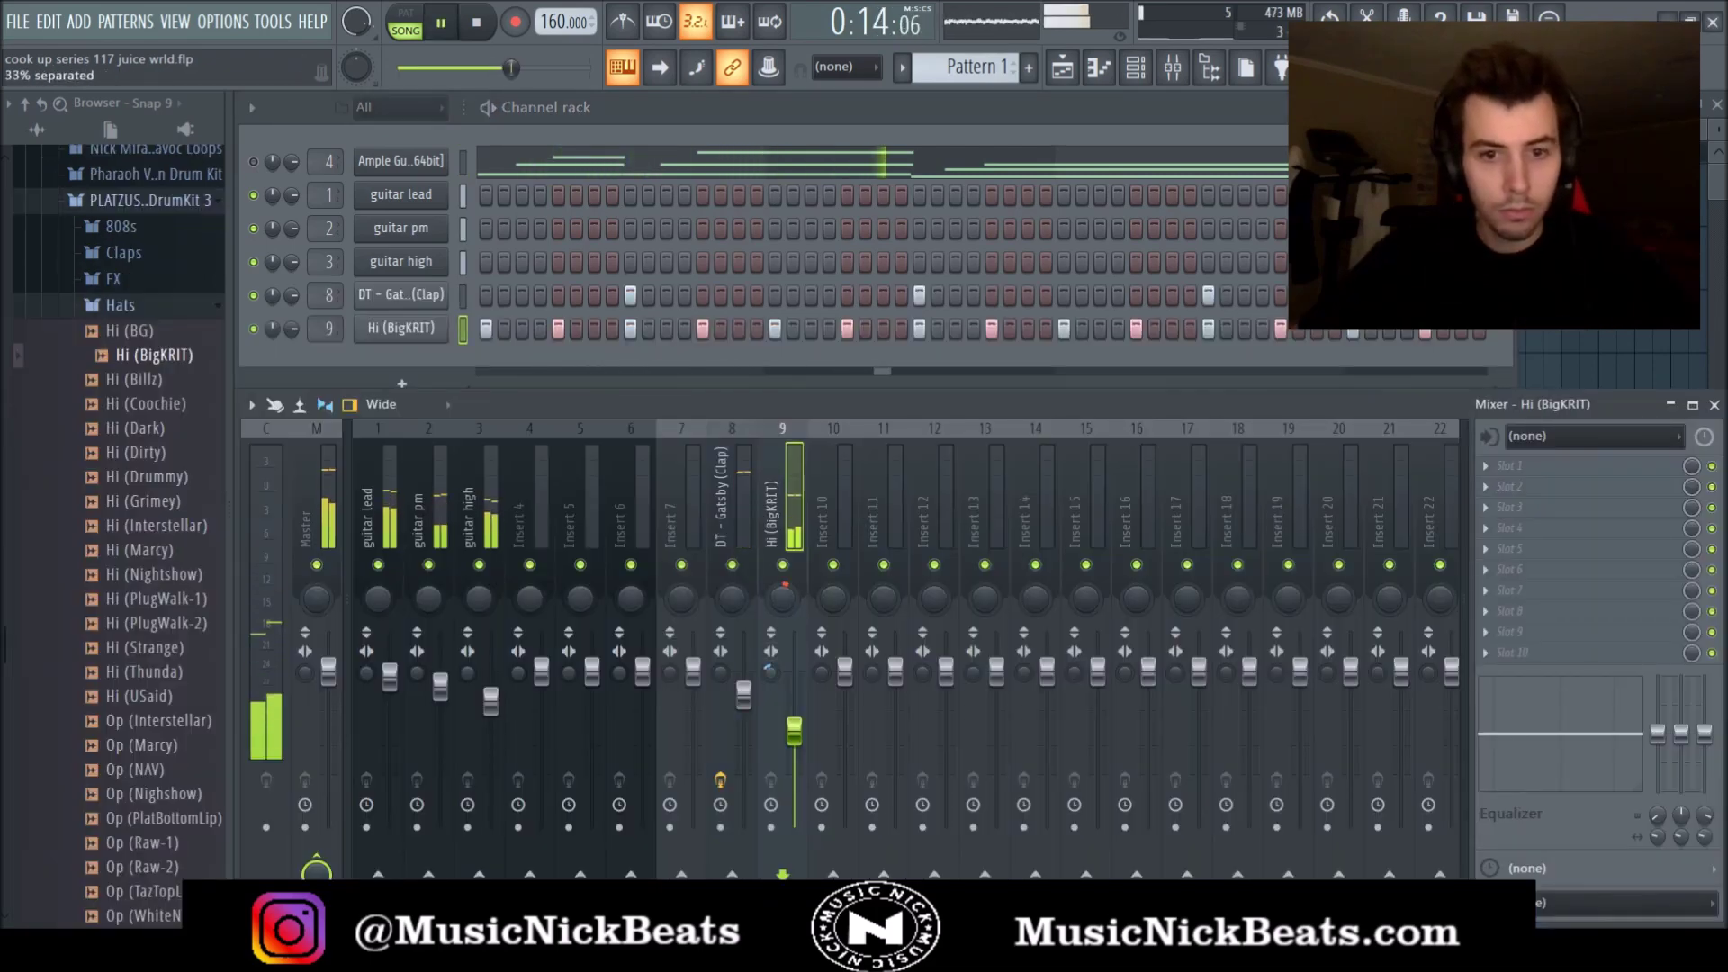
Raise the Hi (BigKRIT) note velocities, accenting every other hit and keeping the hits between slightly softer.
{"action": "key", "text": "F7"}
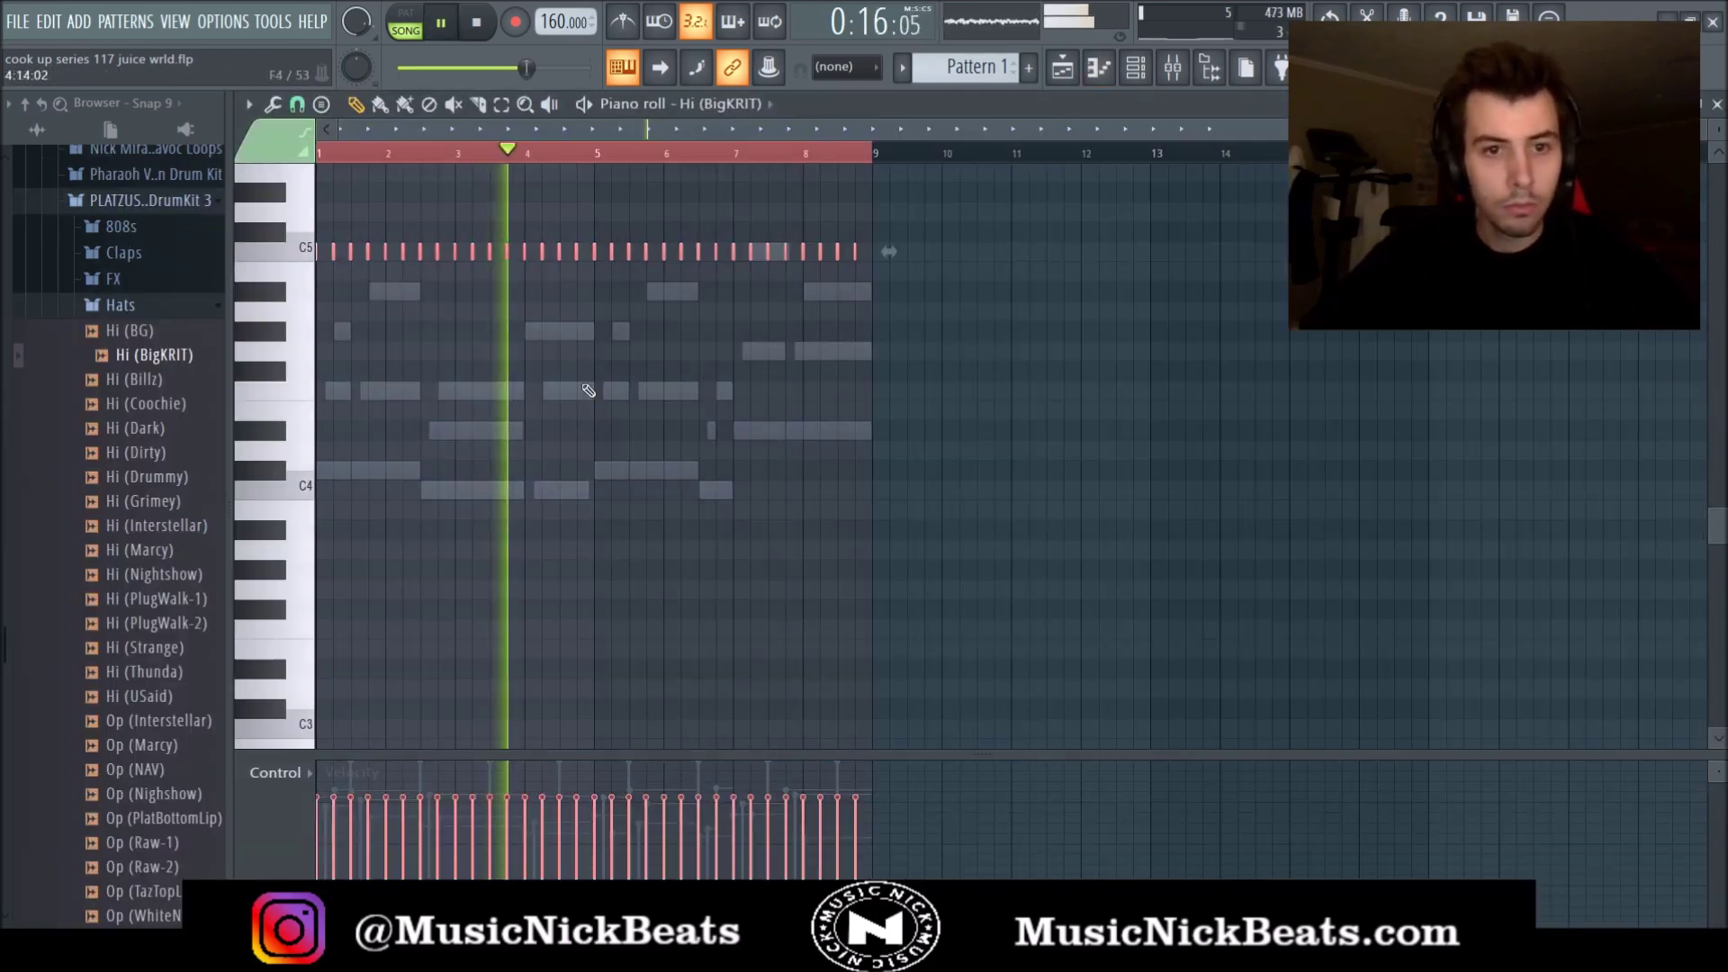
{"action": "scroll", "coordinate": [545, 254], "scroll_direction": "up", "scroll_amount": 5}
{"action": "scroll", "coordinate": [523, 252], "scroll_direction": "up", "scroll_amount": 5}
{"action": "left_click_drag", "start_coordinate": [521, 252], "coordinate": [566, 255]}
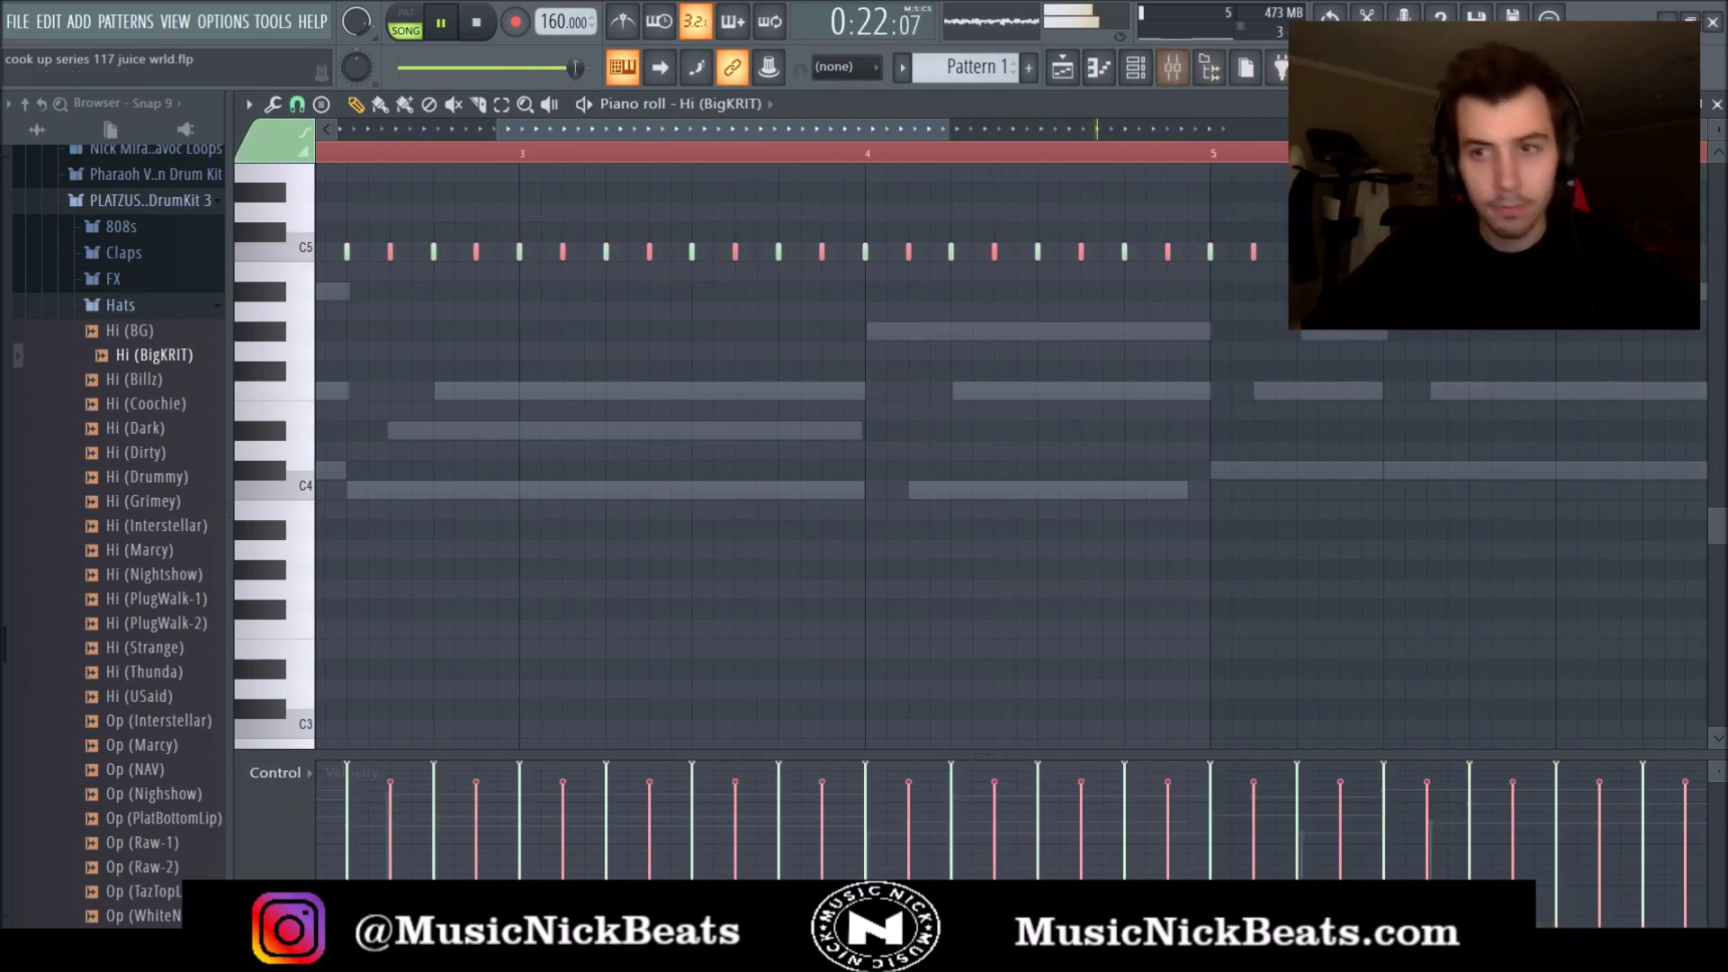
{"action": "left_click", "coordinate": [1715, 104]}
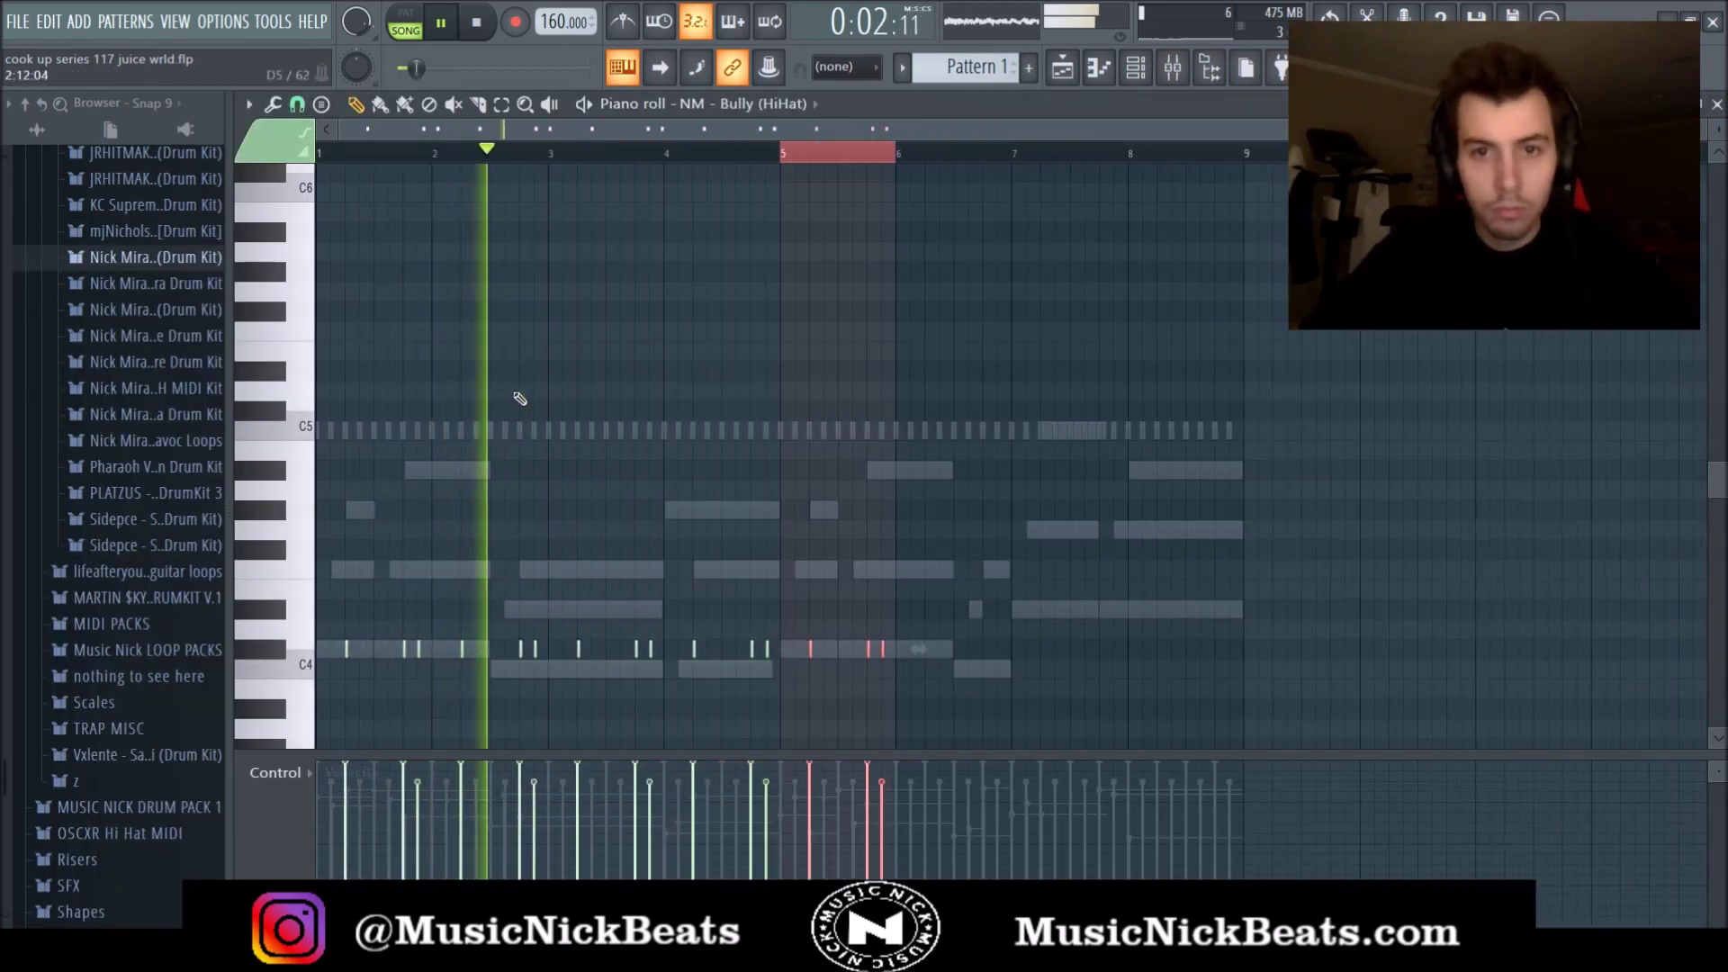
Repeat the bar 5 NM - Bully hi-hat notes through bar 8 and lower that hi-hat's mixer fader slightly.
{"action": "key", "text": "ctrl+b"}
{"action": "key", "text": "ctrl+b"}
{"action": "key", "text": "ctrl+b"}
{"action": "left_click", "coordinate": [1715, 104]}
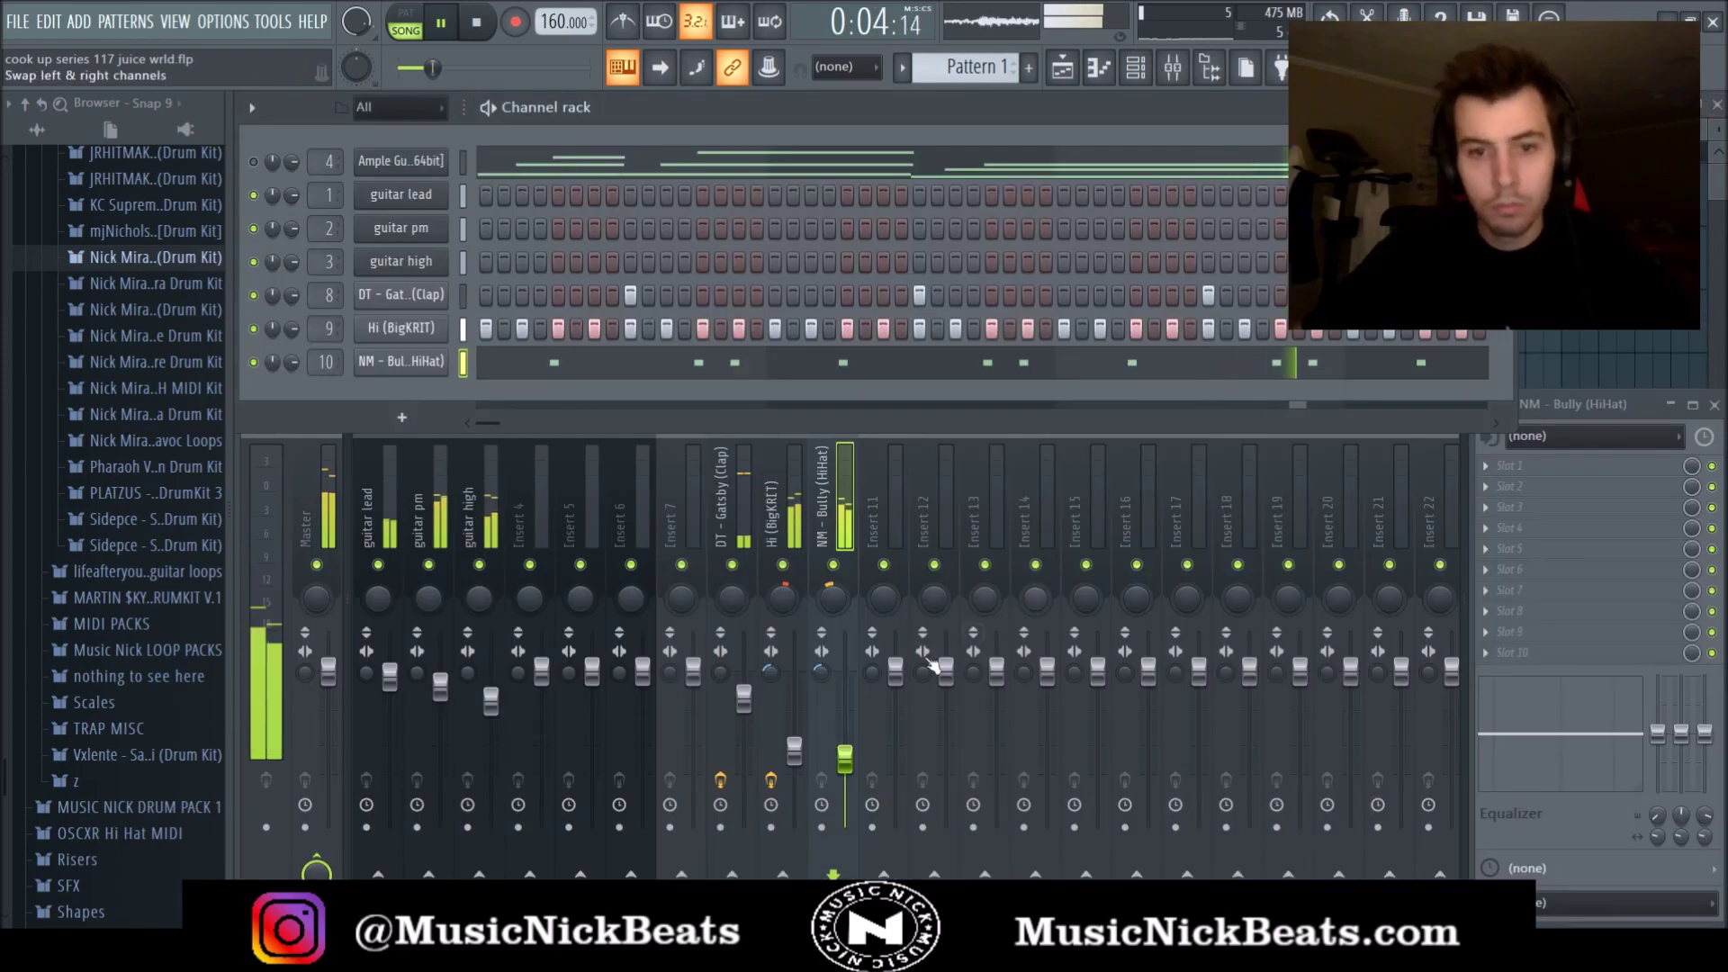
{"action": "left_click_drag", "start_coordinate": [851, 783], "coordinate": [852, 792]}
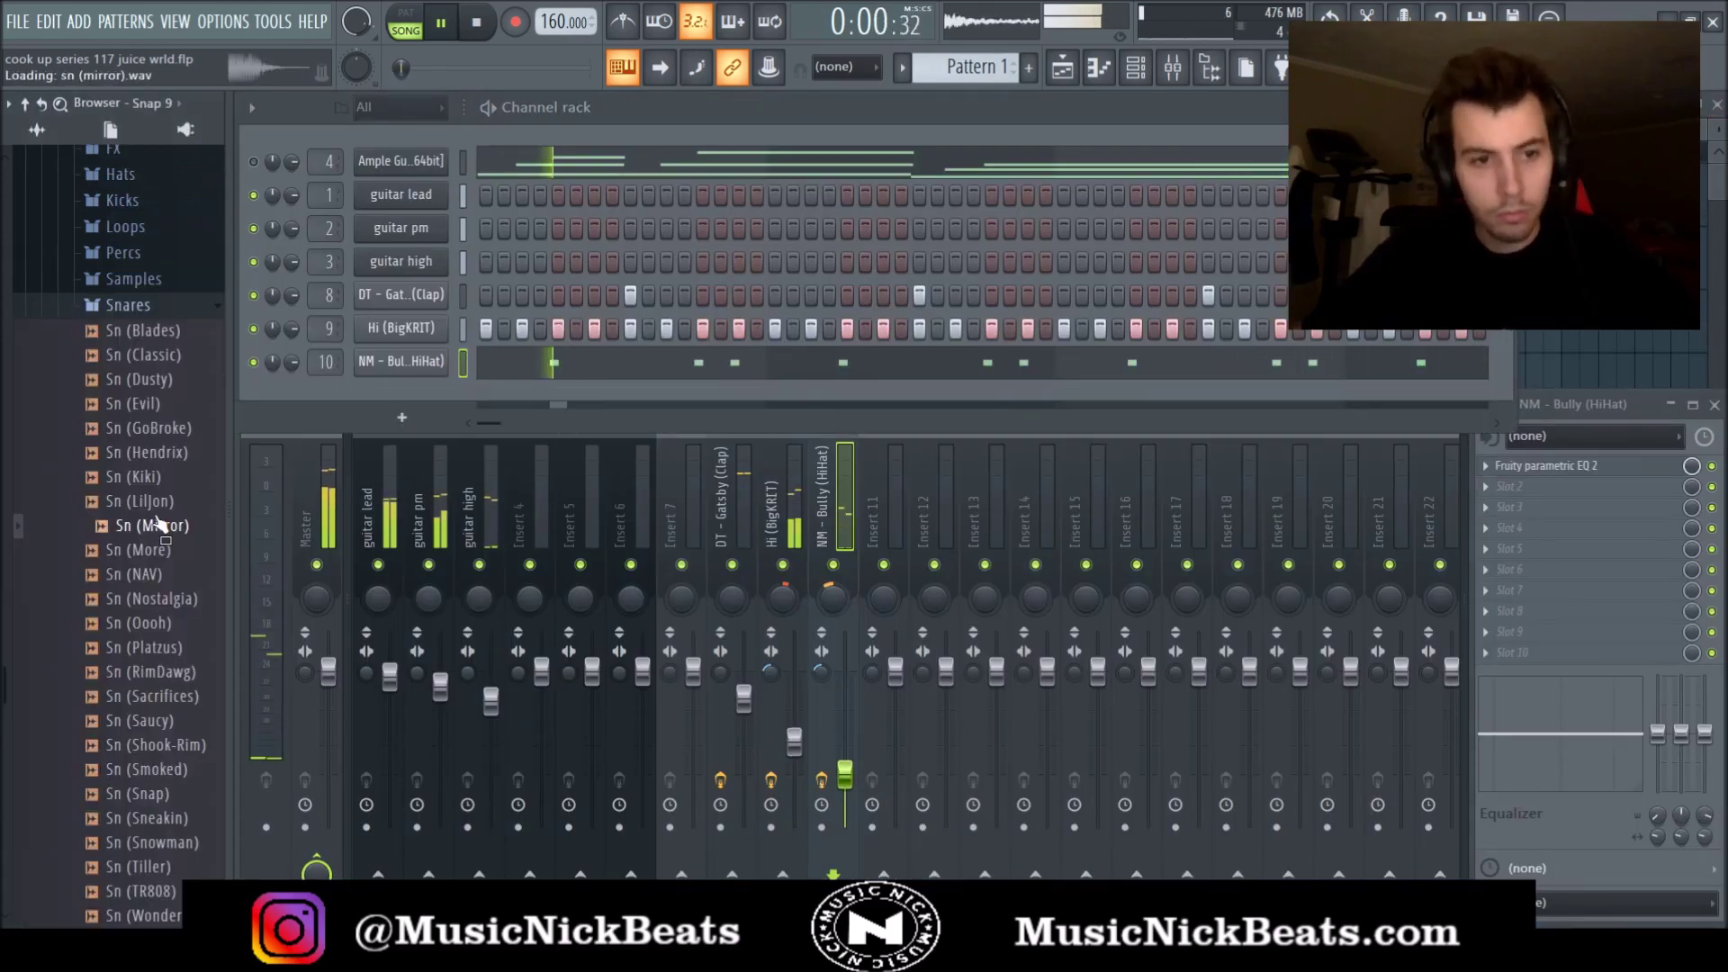
Add the Sn (Blades) snare below the clap and place its hits on beat 3 of bars 2, 4, 6 and 8.
{"action": "left_click_drag", "start_coordinate": [148, 477], "coordinate": [165, 578]}
{"action": "scroll", "coordinate": [165, 578], "scroll_direction": "up", "scroll_amount": 2}
{"action": "scroll", "coordinate": [166, 621], "scroll_direction": "up", "scroll_amount": 2}
{"action": "scroll", "coordinate": [141, 713], "scroll_direction": "down", "scroll_amount": 2}
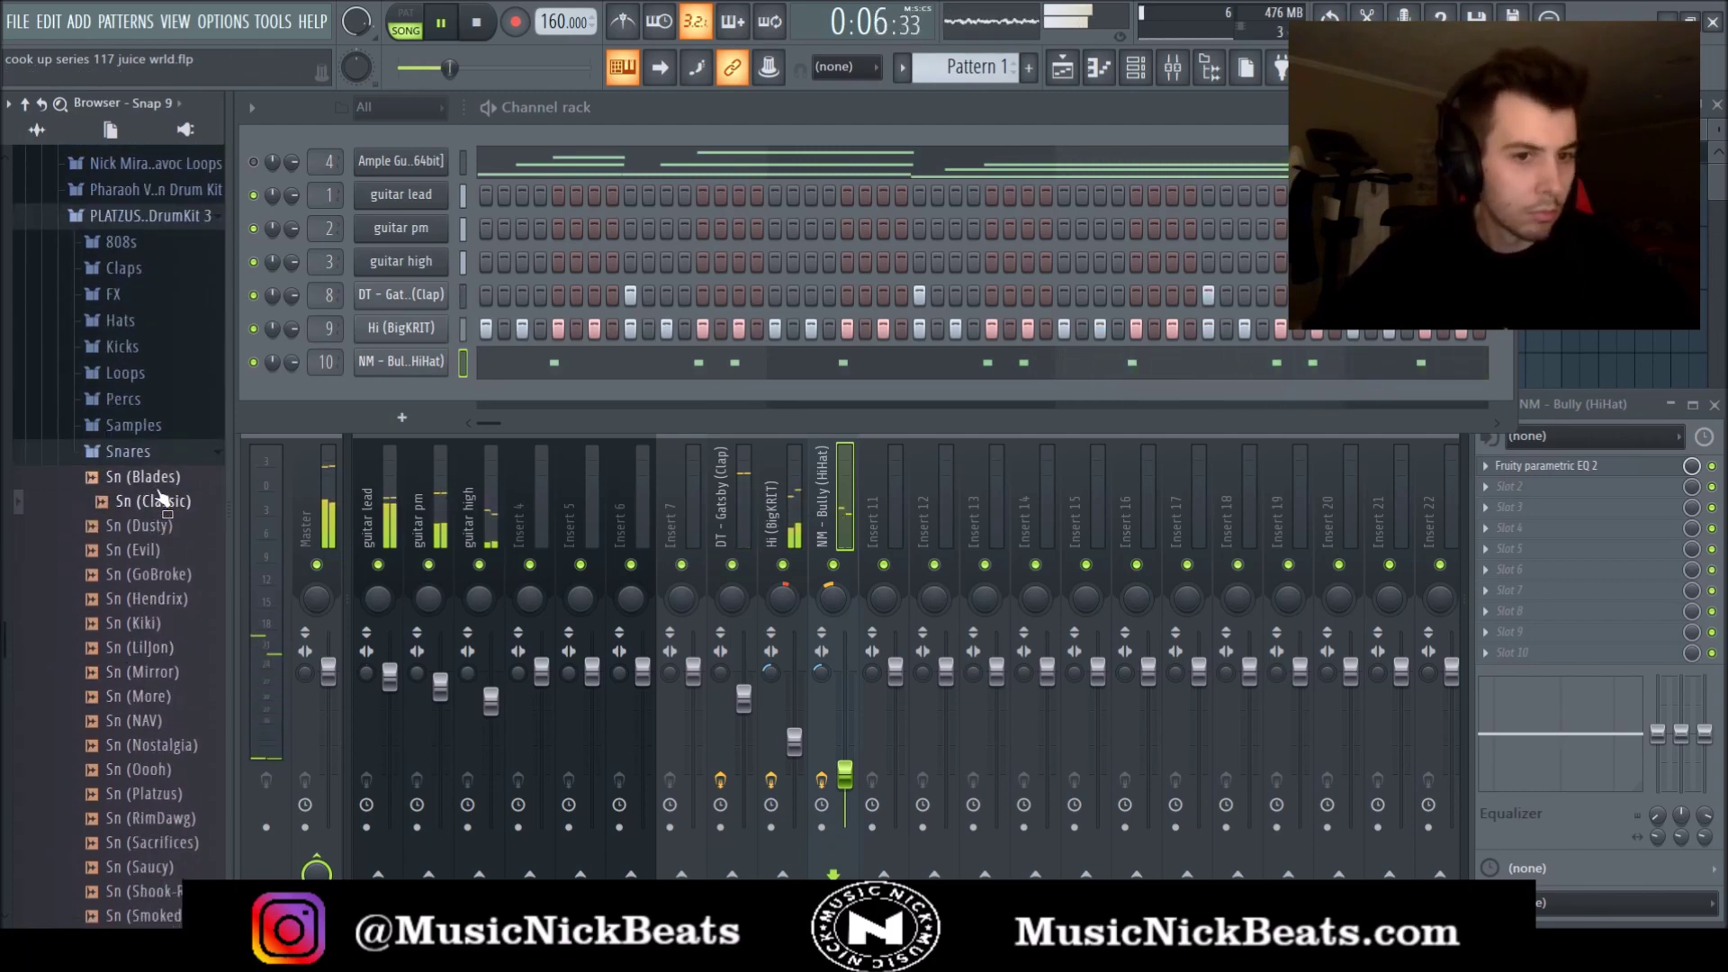
{"action": "left_click_drag", "start_coordinate": [387, 317], "coordinate": [493, 316]}
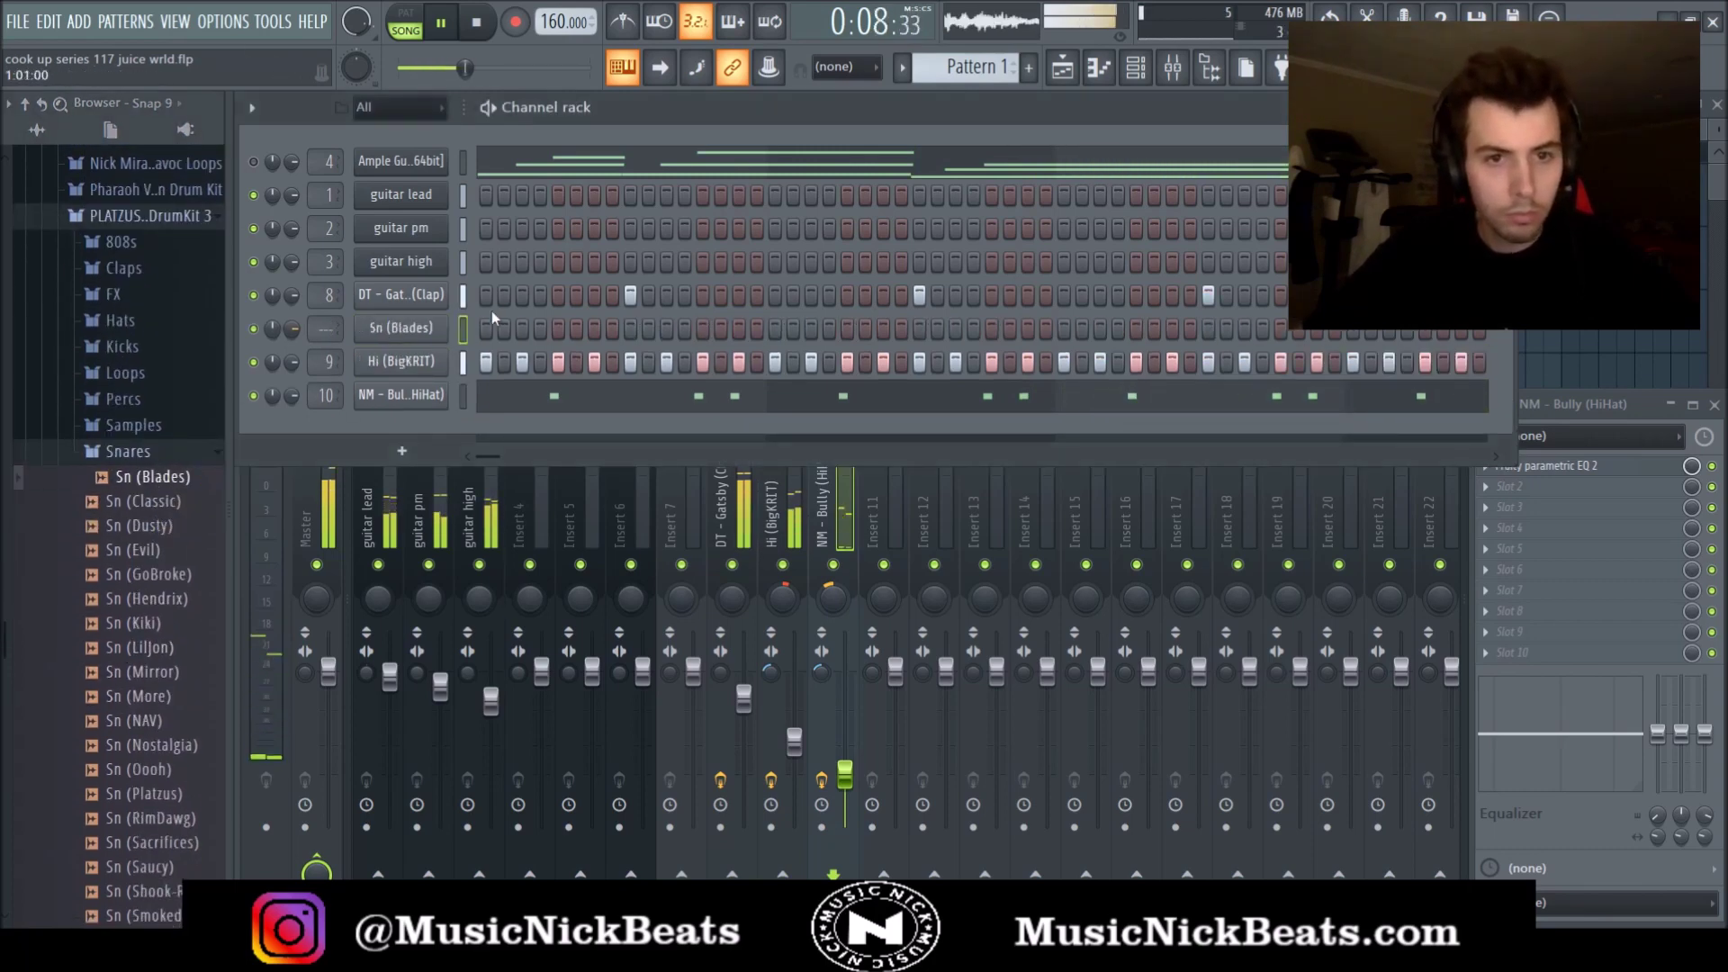
{"action": "key", "text": "F7"}
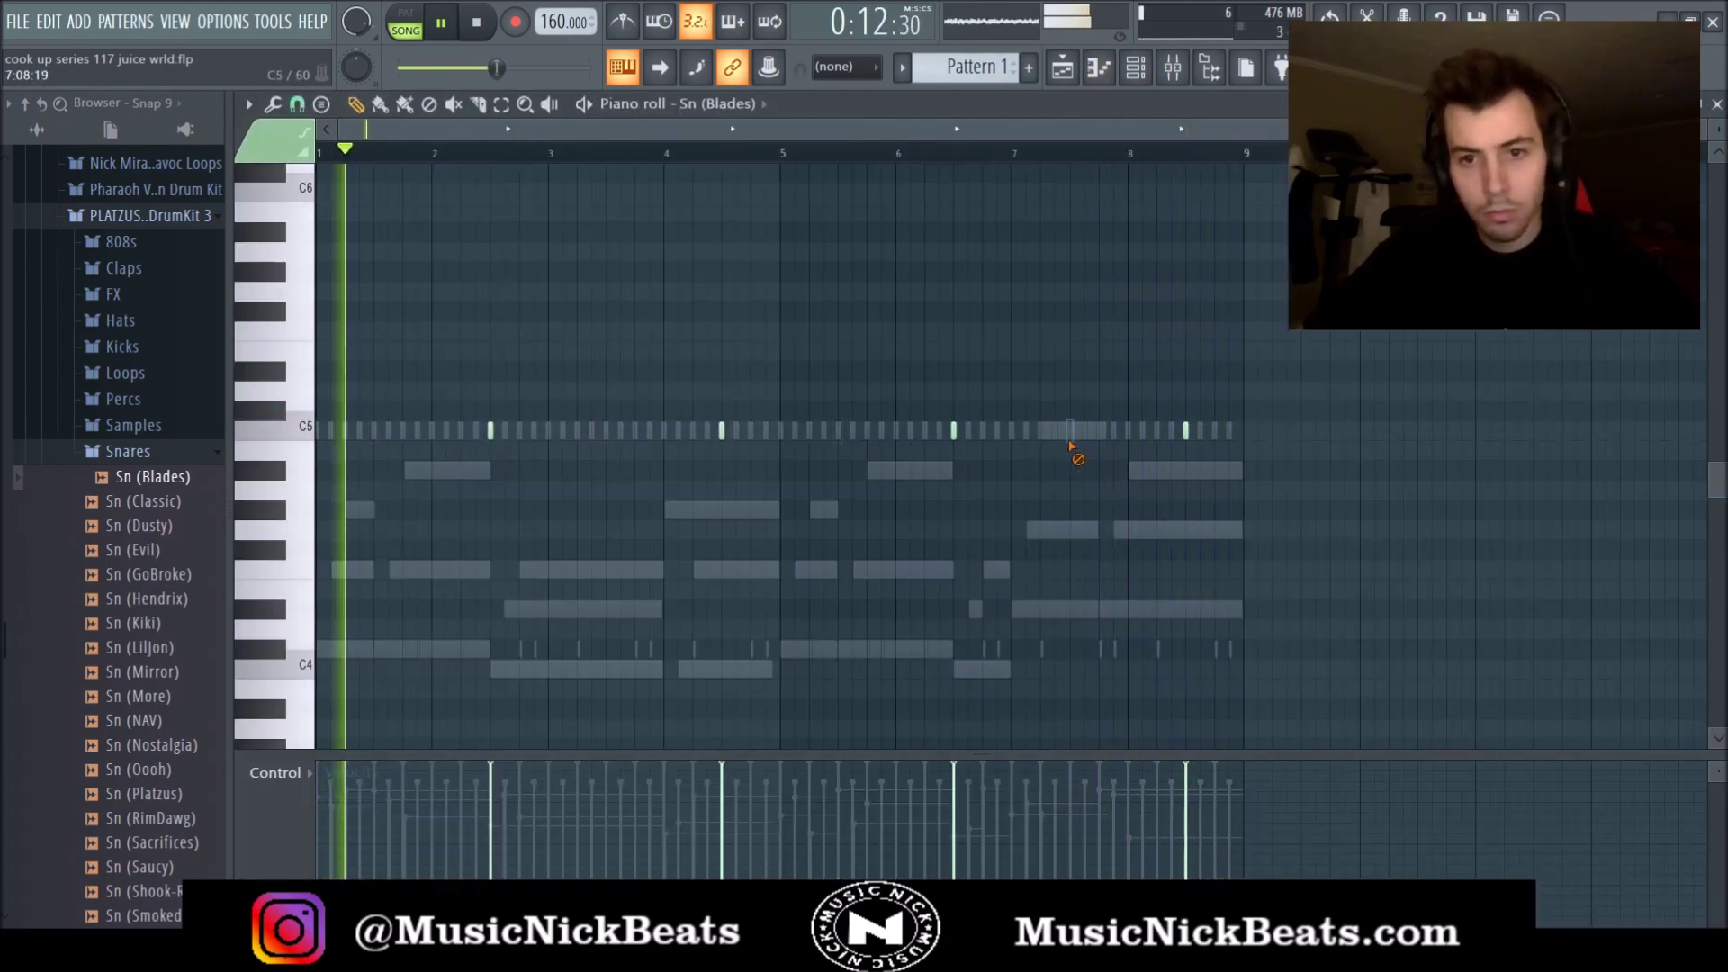
{"action": "key", "text": "F7"}
Route Sn (Blades) to its own mixer insert directly after the clap and lower its fader.
{"action": "left_click", "coordinate": [903, 518]}
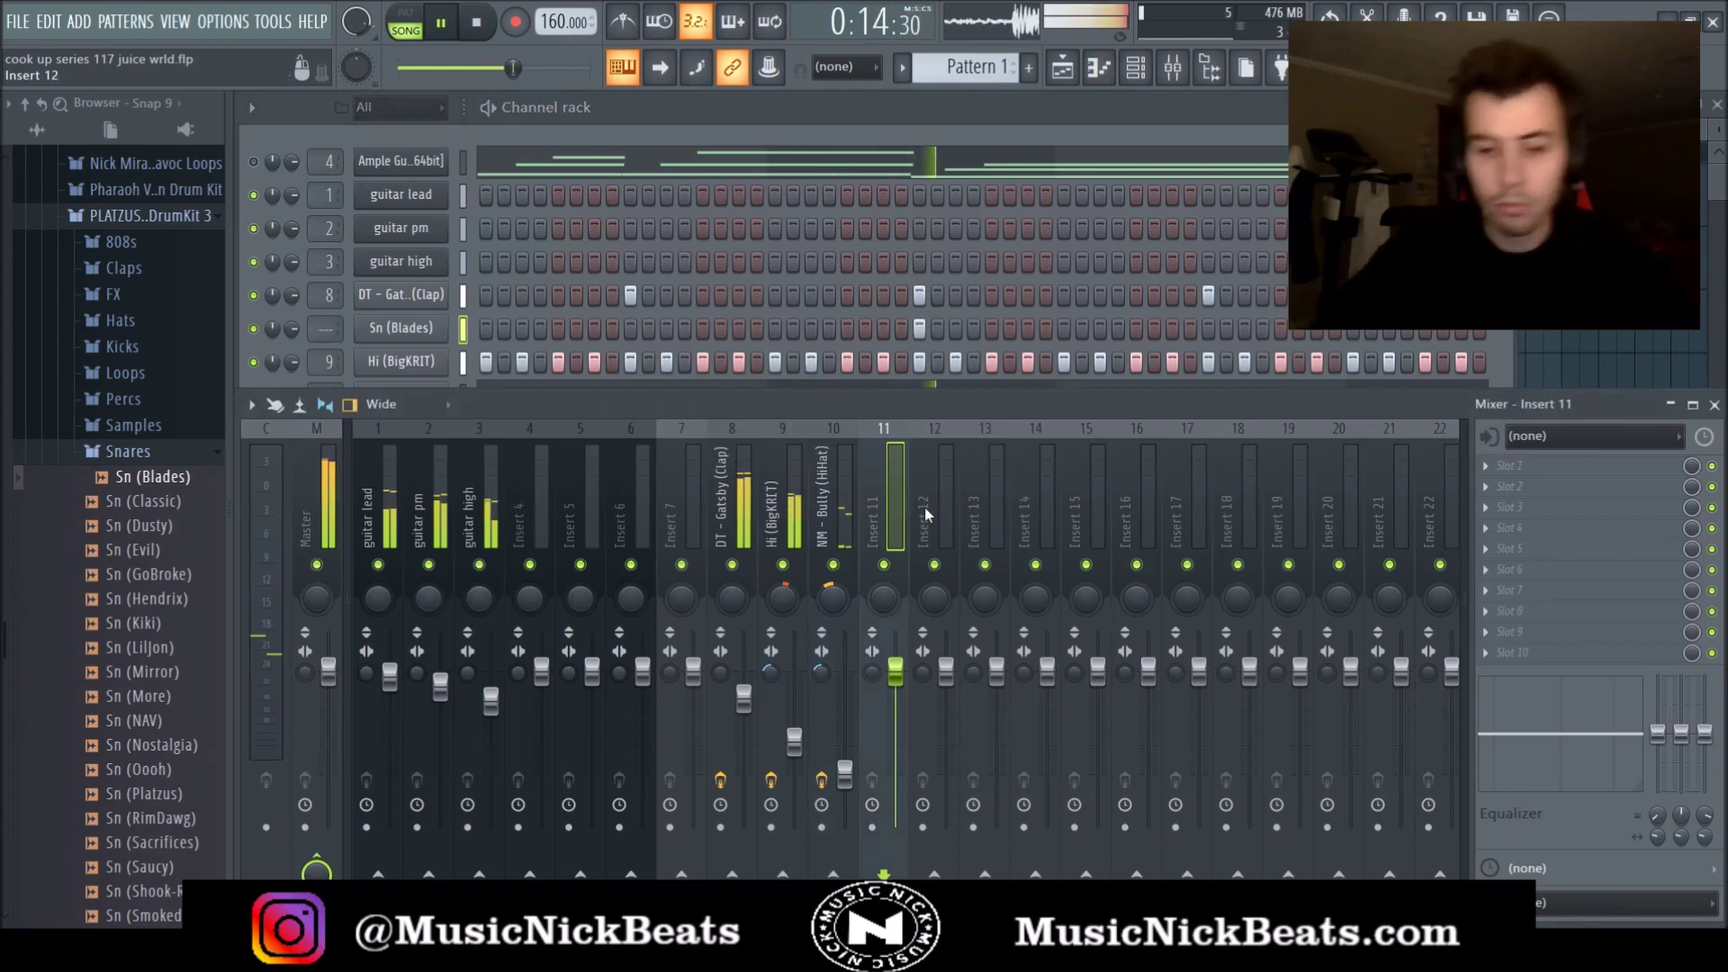
{"action": "key", "text": "alt+Left"}
{"action": "key", "text": "alt+Left"}
{"action": "key", "text": "alt+Left"}
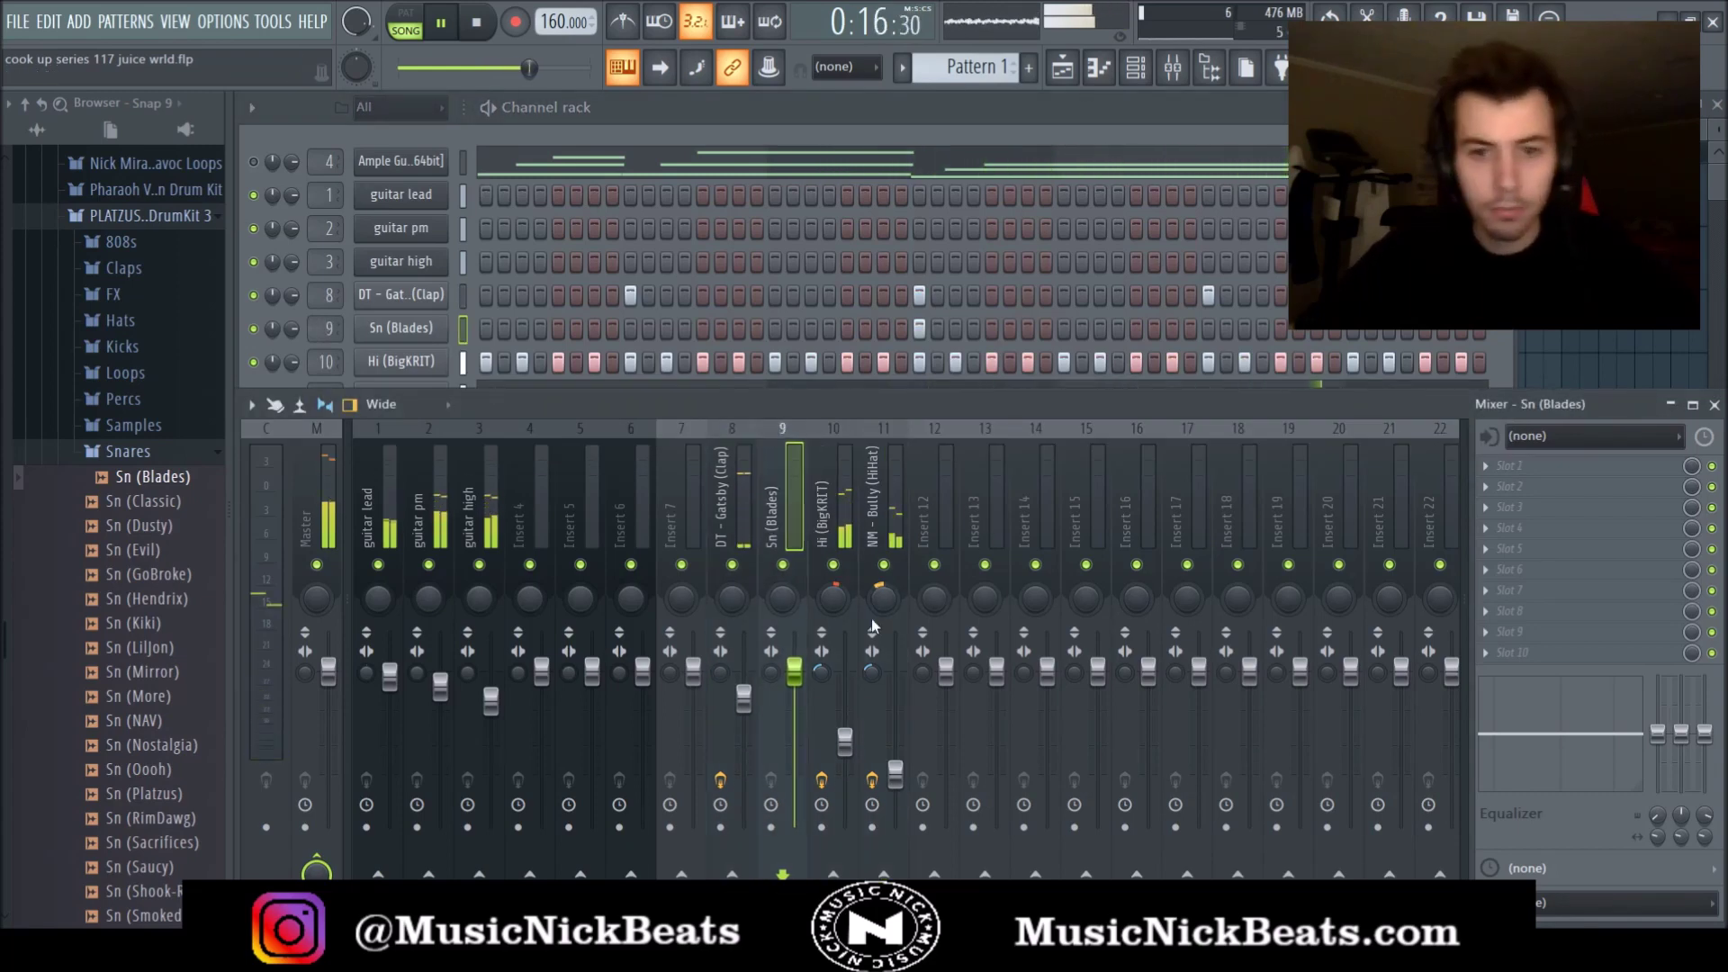
{"action": "left_click_drag", "start_coordinate": [796, 682], "coordinate": [795, 725]}
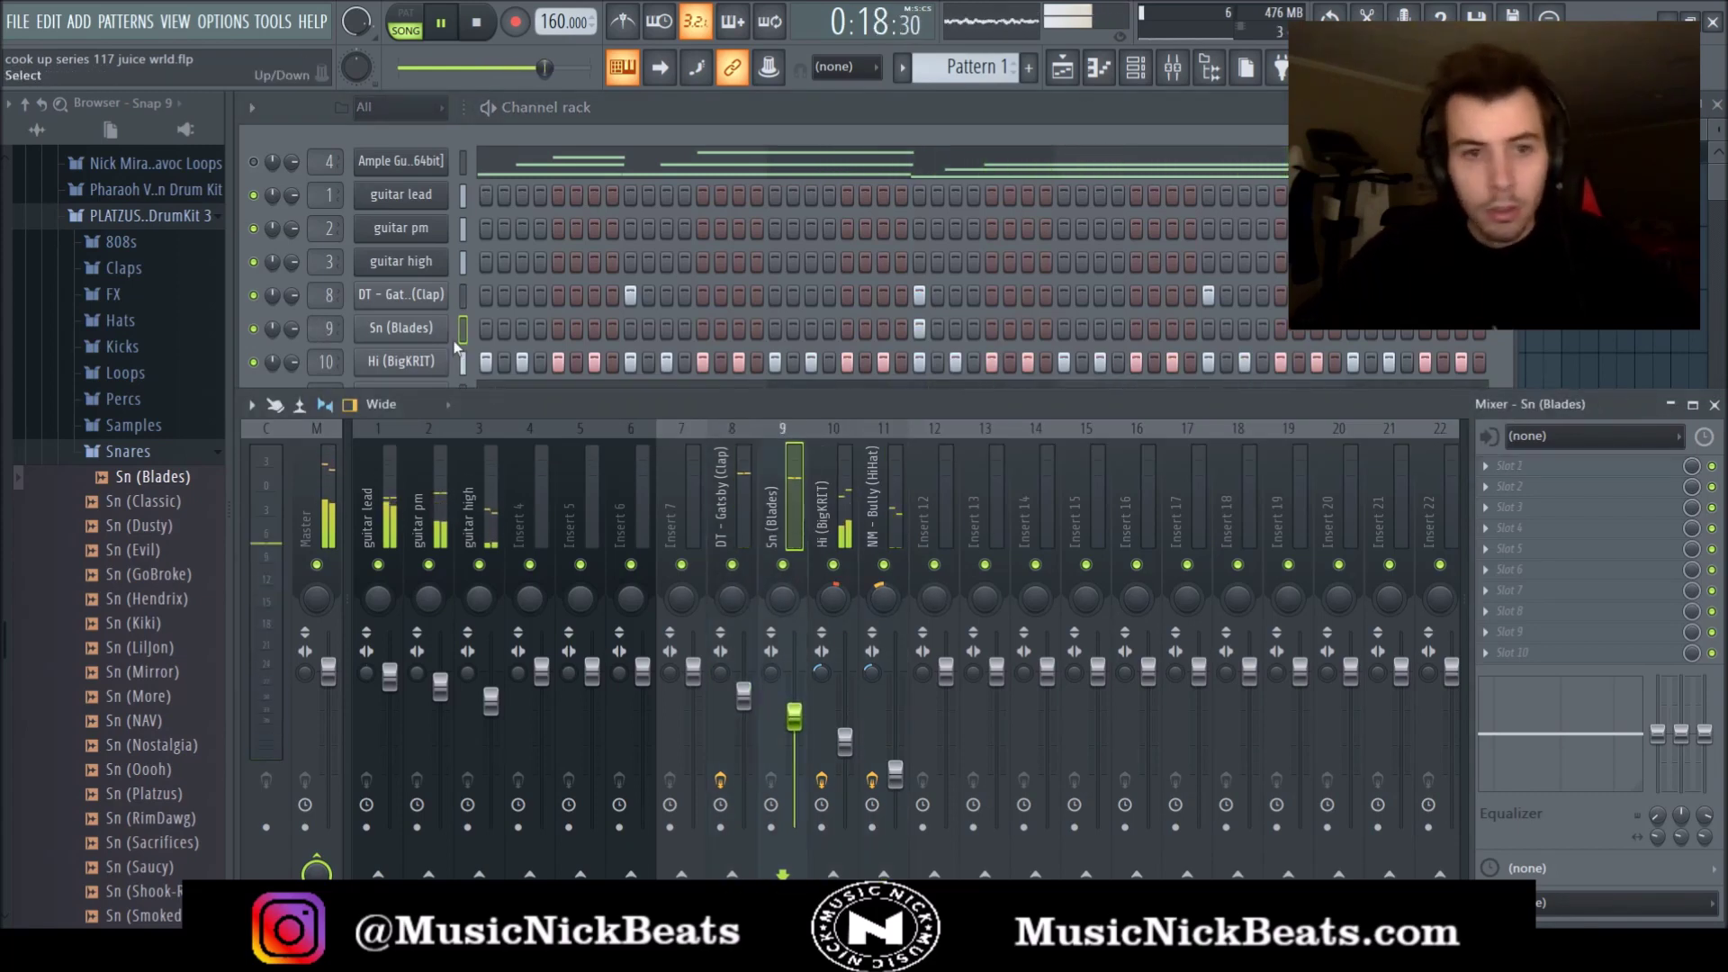
{"action": "left_click", "coordinate": [419, 330]}
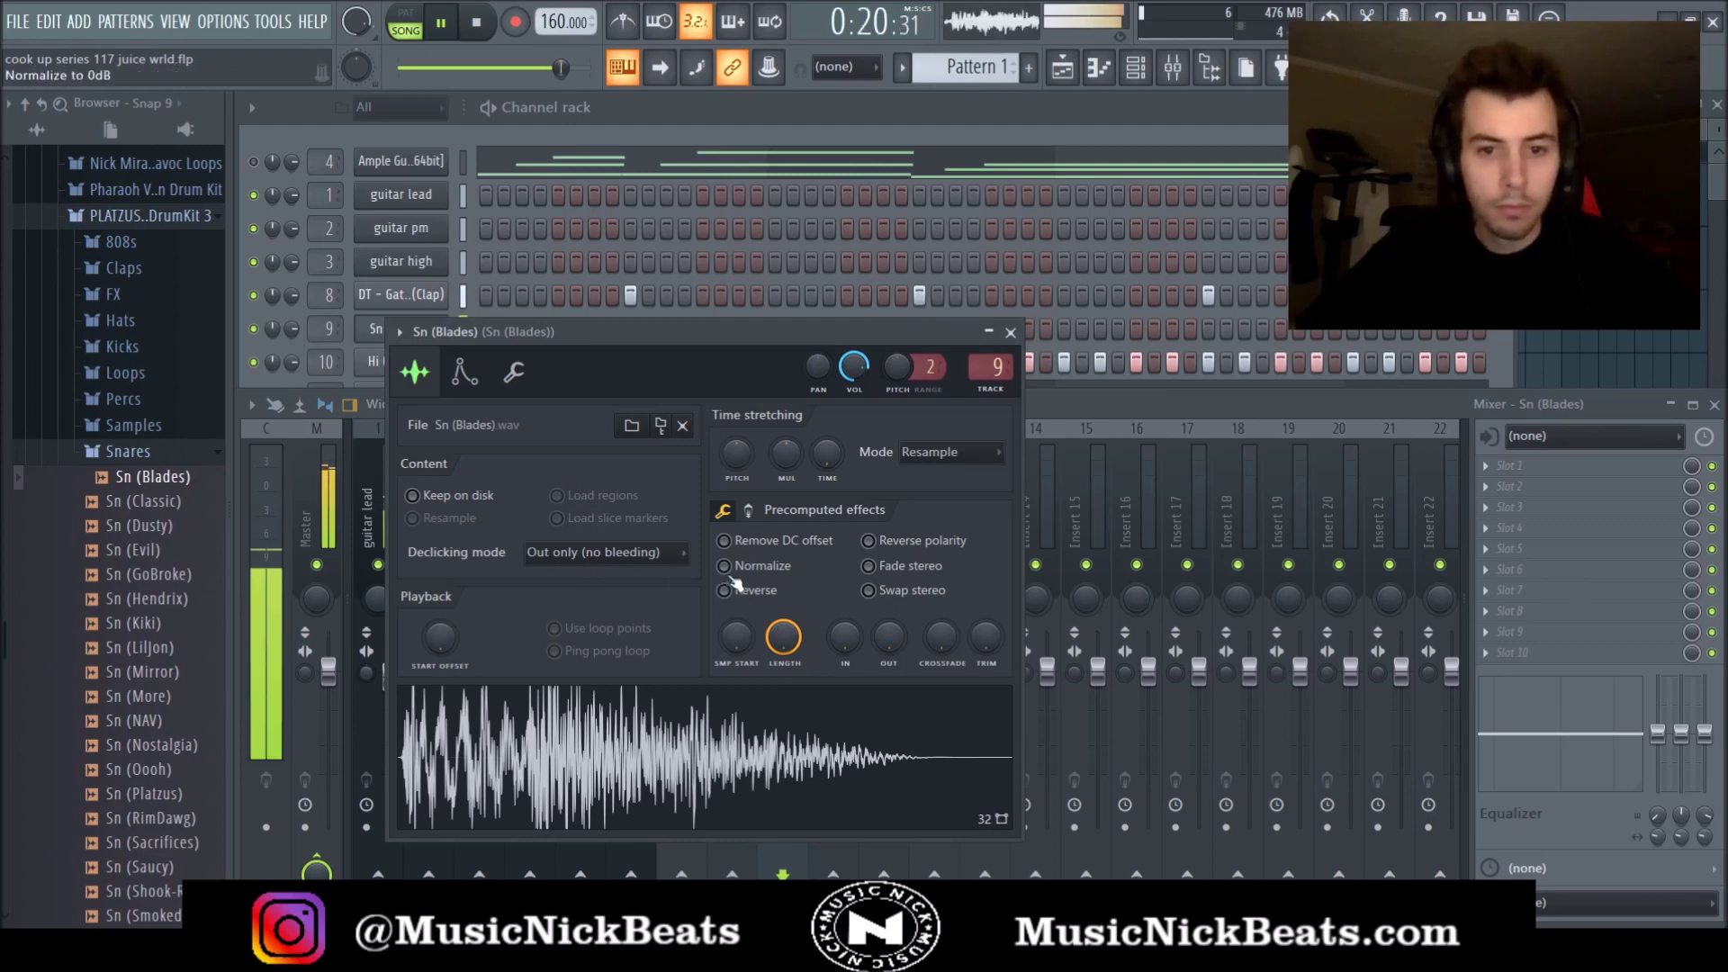
{"action": "left_click", "coordinate": [1011, 332]}
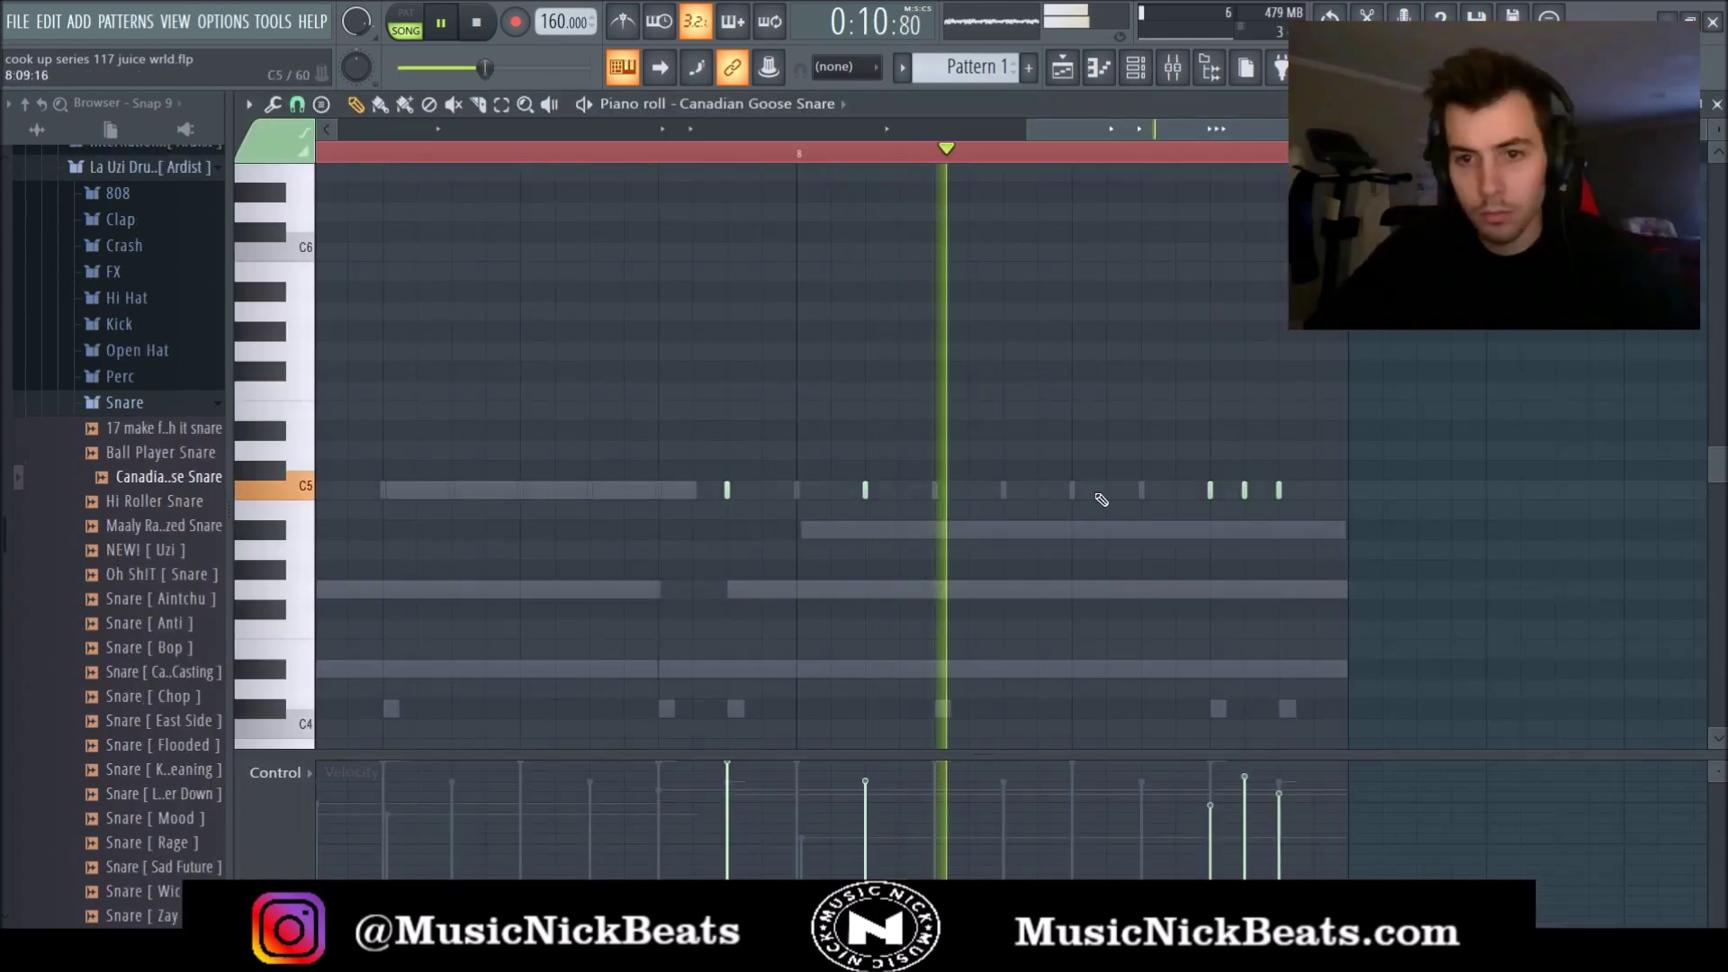
Delete the first of the three closing Canadian Goose Snare notes in bar 8.
{"action": "right_click", "coordinate": [1209, 500]}
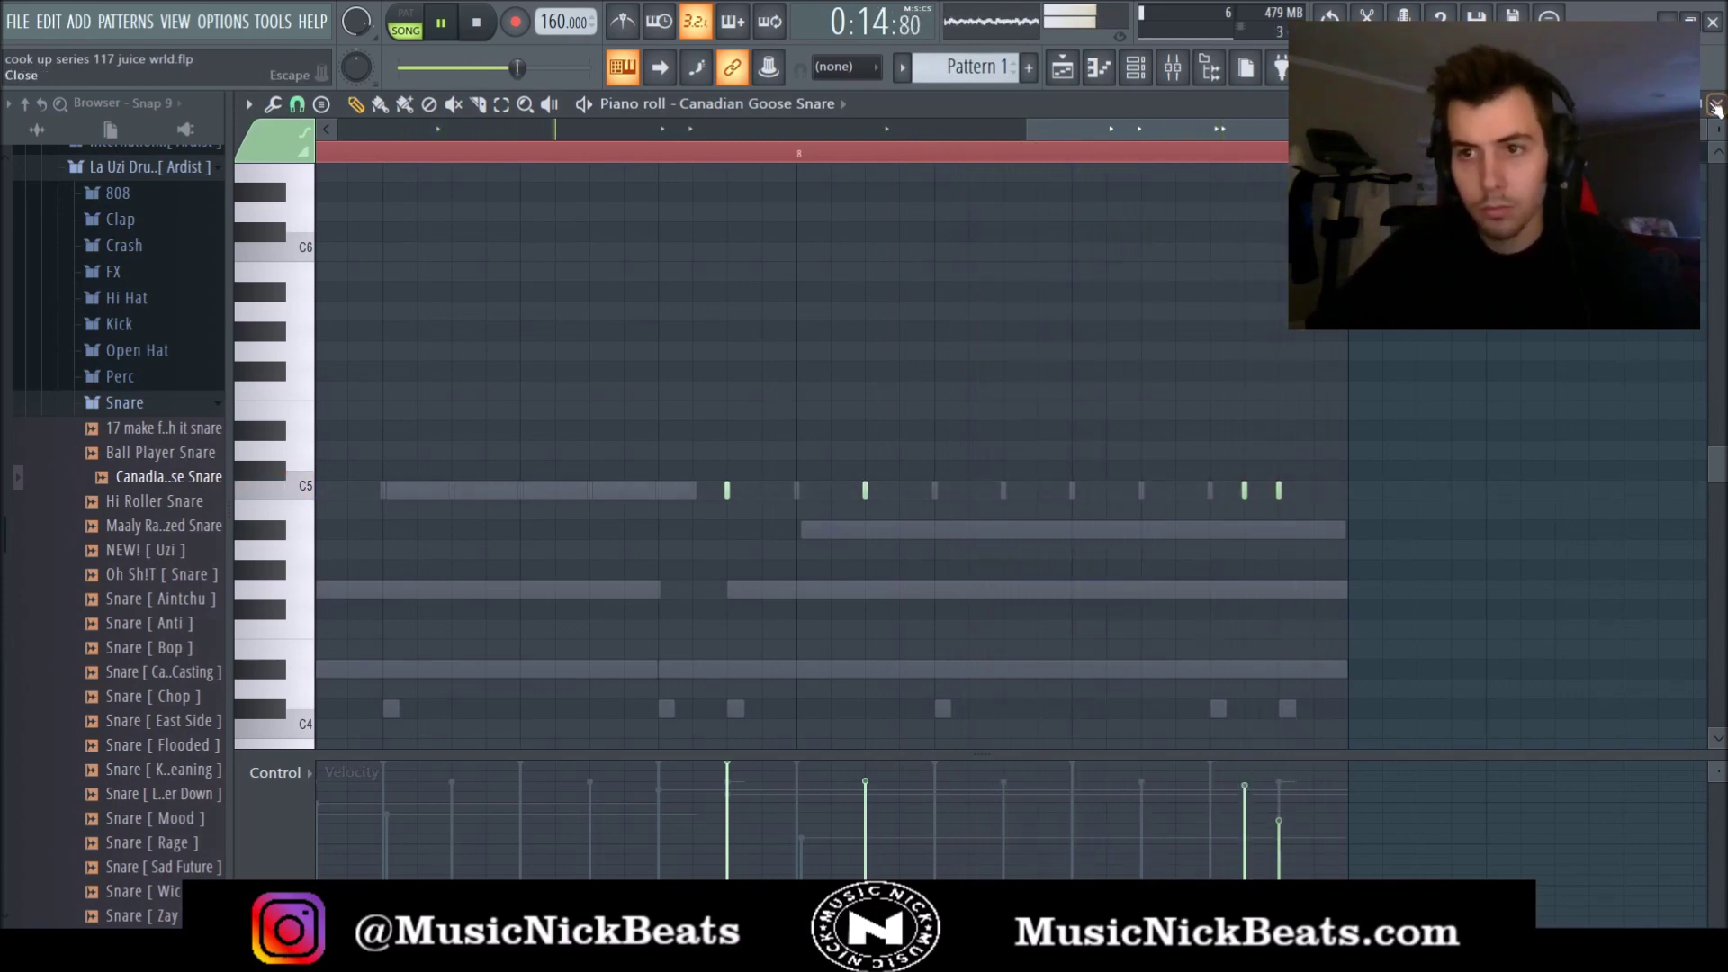
{"action": "left_click", "coordinate": [1716, 107]}
Normalize, trim and slightly boost the Canadian Goose Snare sample and link its channel to a mixer insert.
{"action": "left_click", "coordinate": [386, 362]}
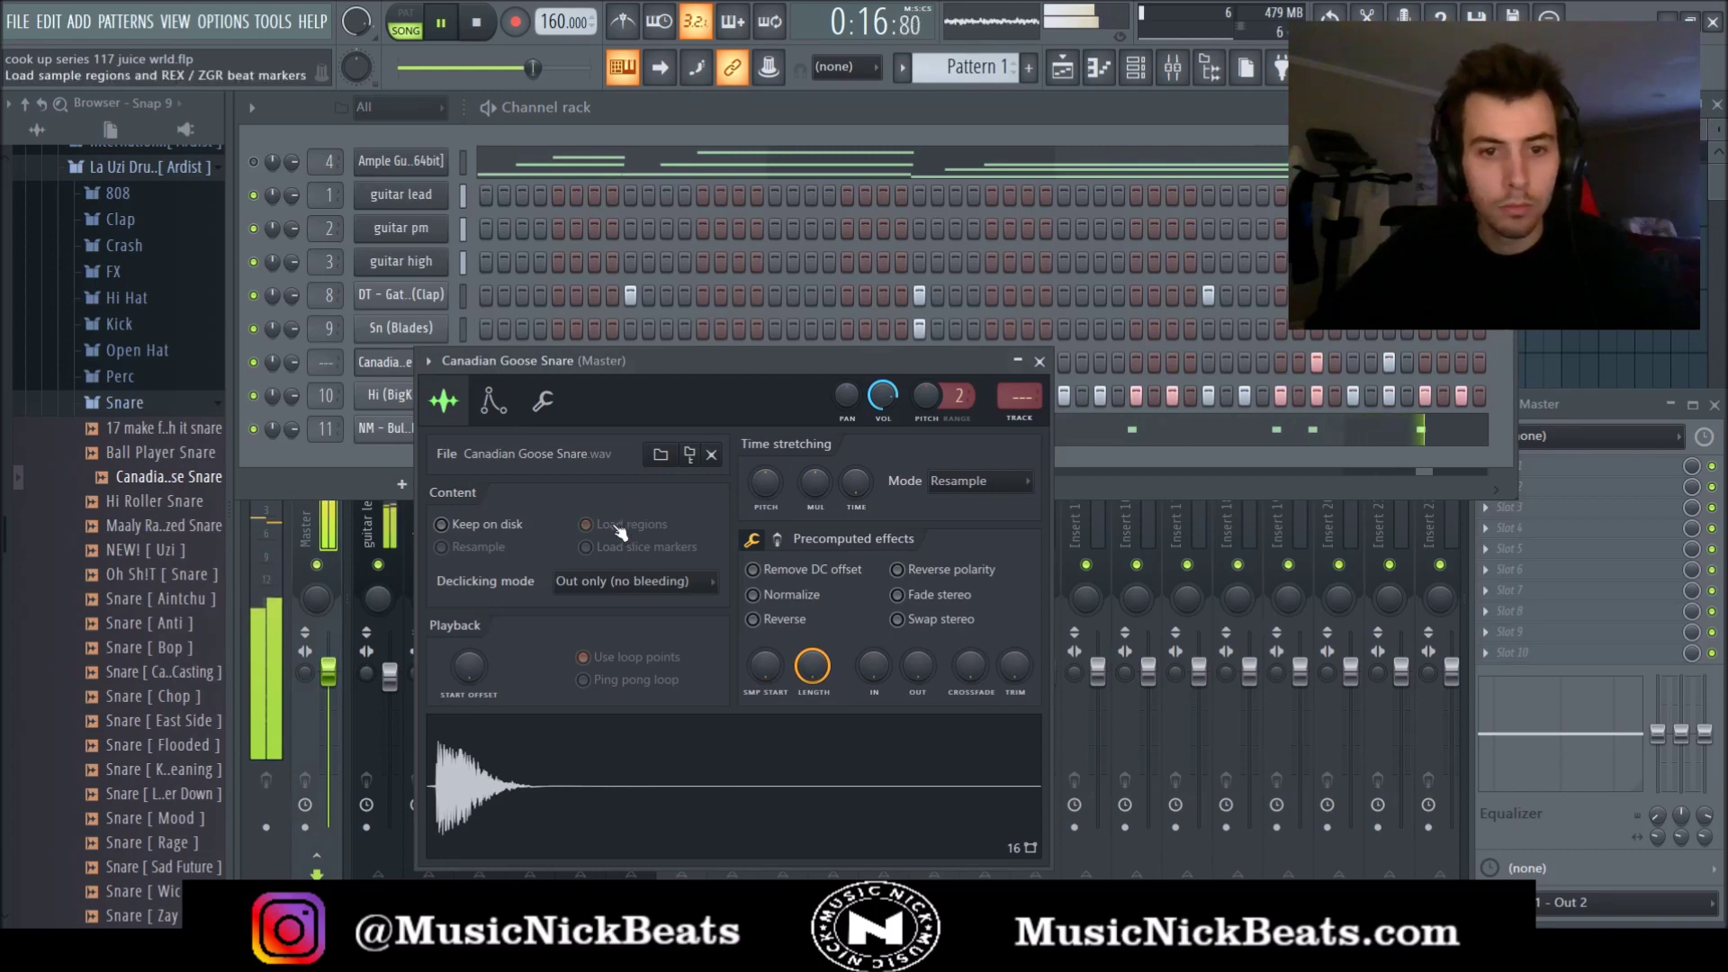
{"action": "left_click_drag", "start_coordinate": [1014, 666], "coordinate": [976, 504]}
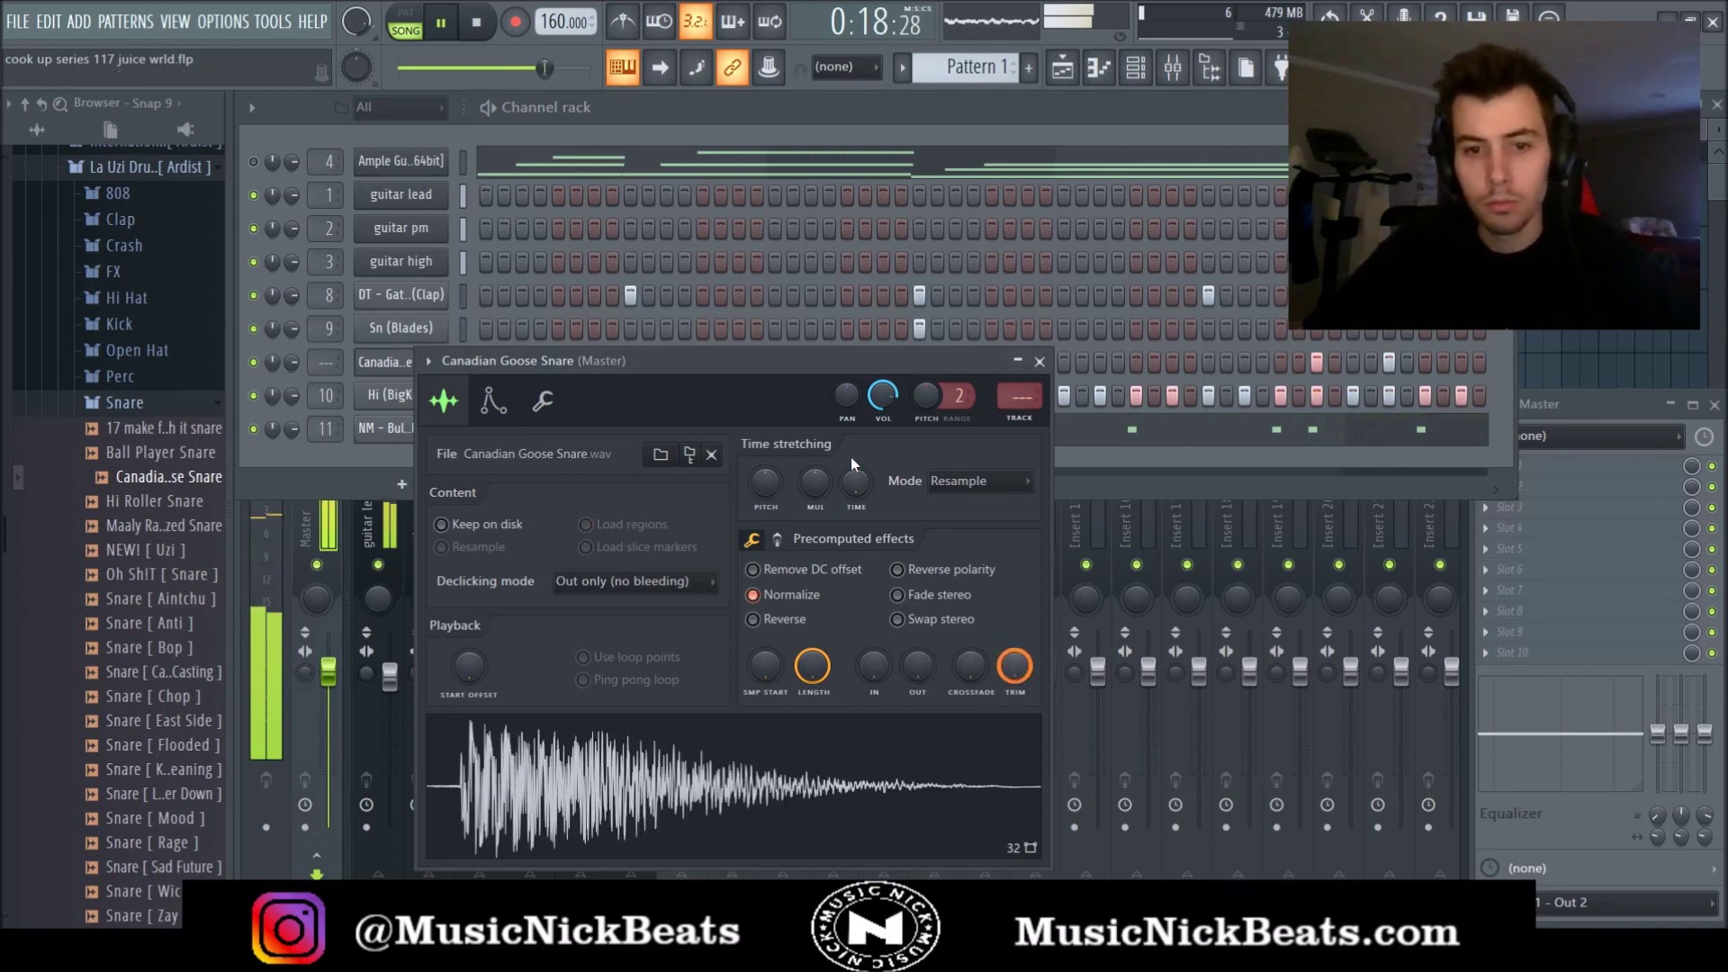
{"action": "left_click", "coordinate": [777, 539]}
{"action": "left_click_drag", "start_coordinate": [766, 578], "coordinate": [766, 568]}
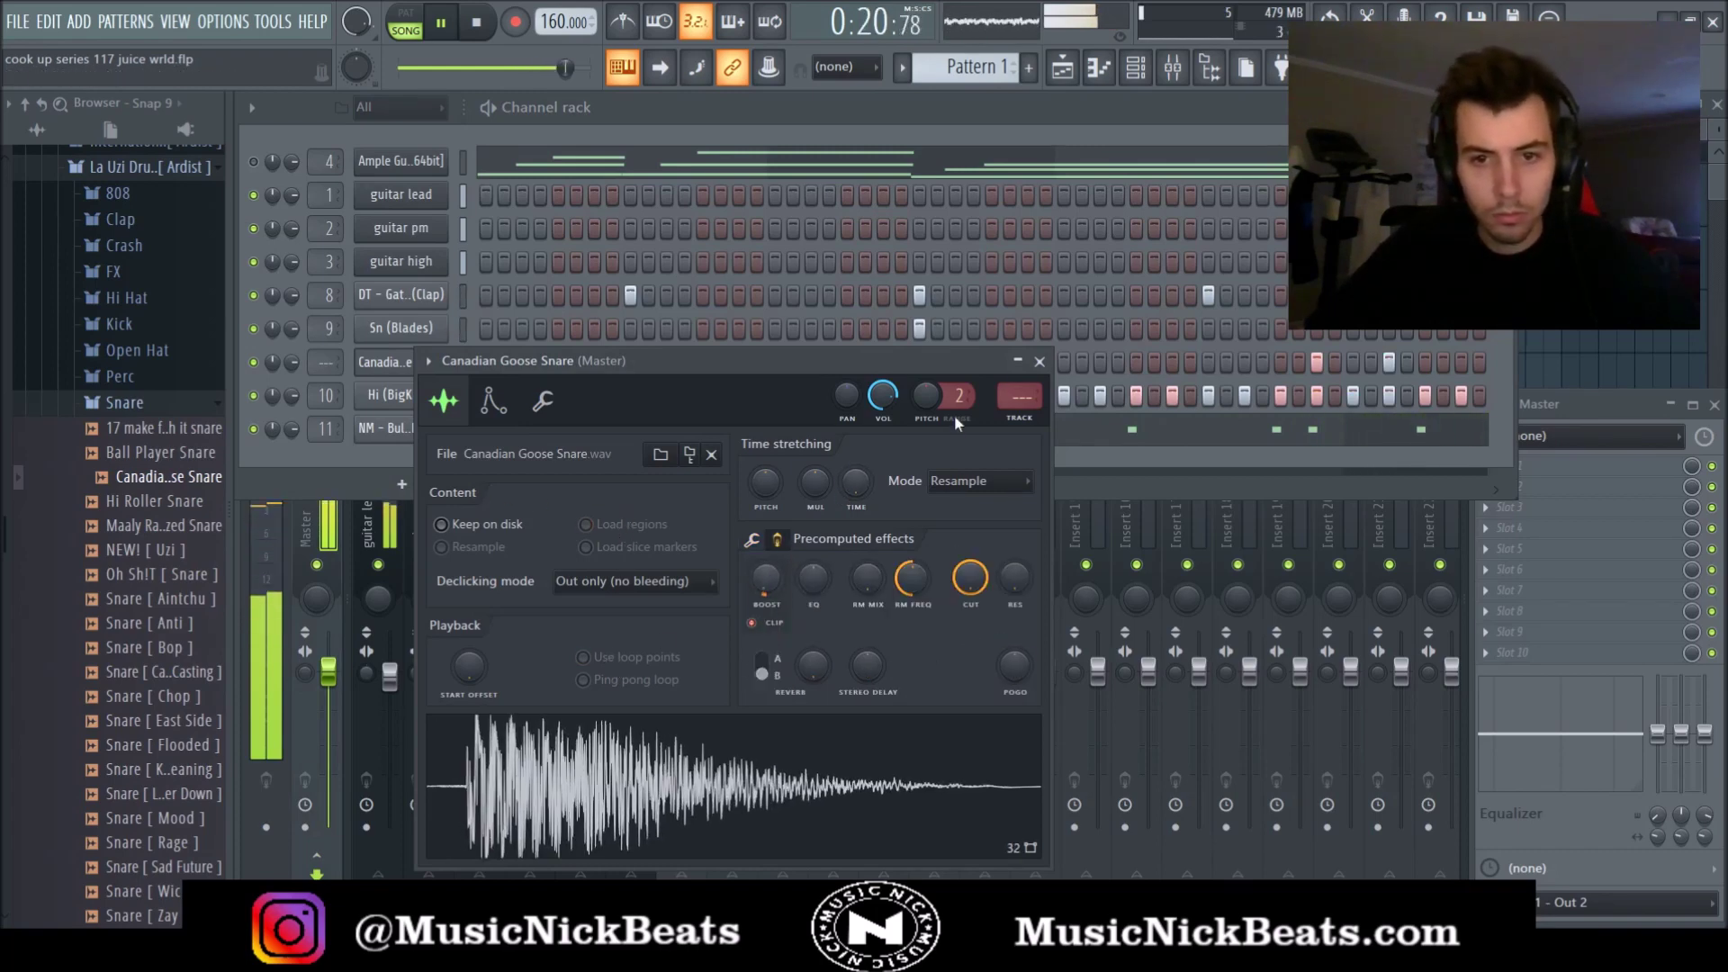
{"action": "left_click", "coordinate": [1040, 361]}
{"action": "key", "text": "ctrl+l"}
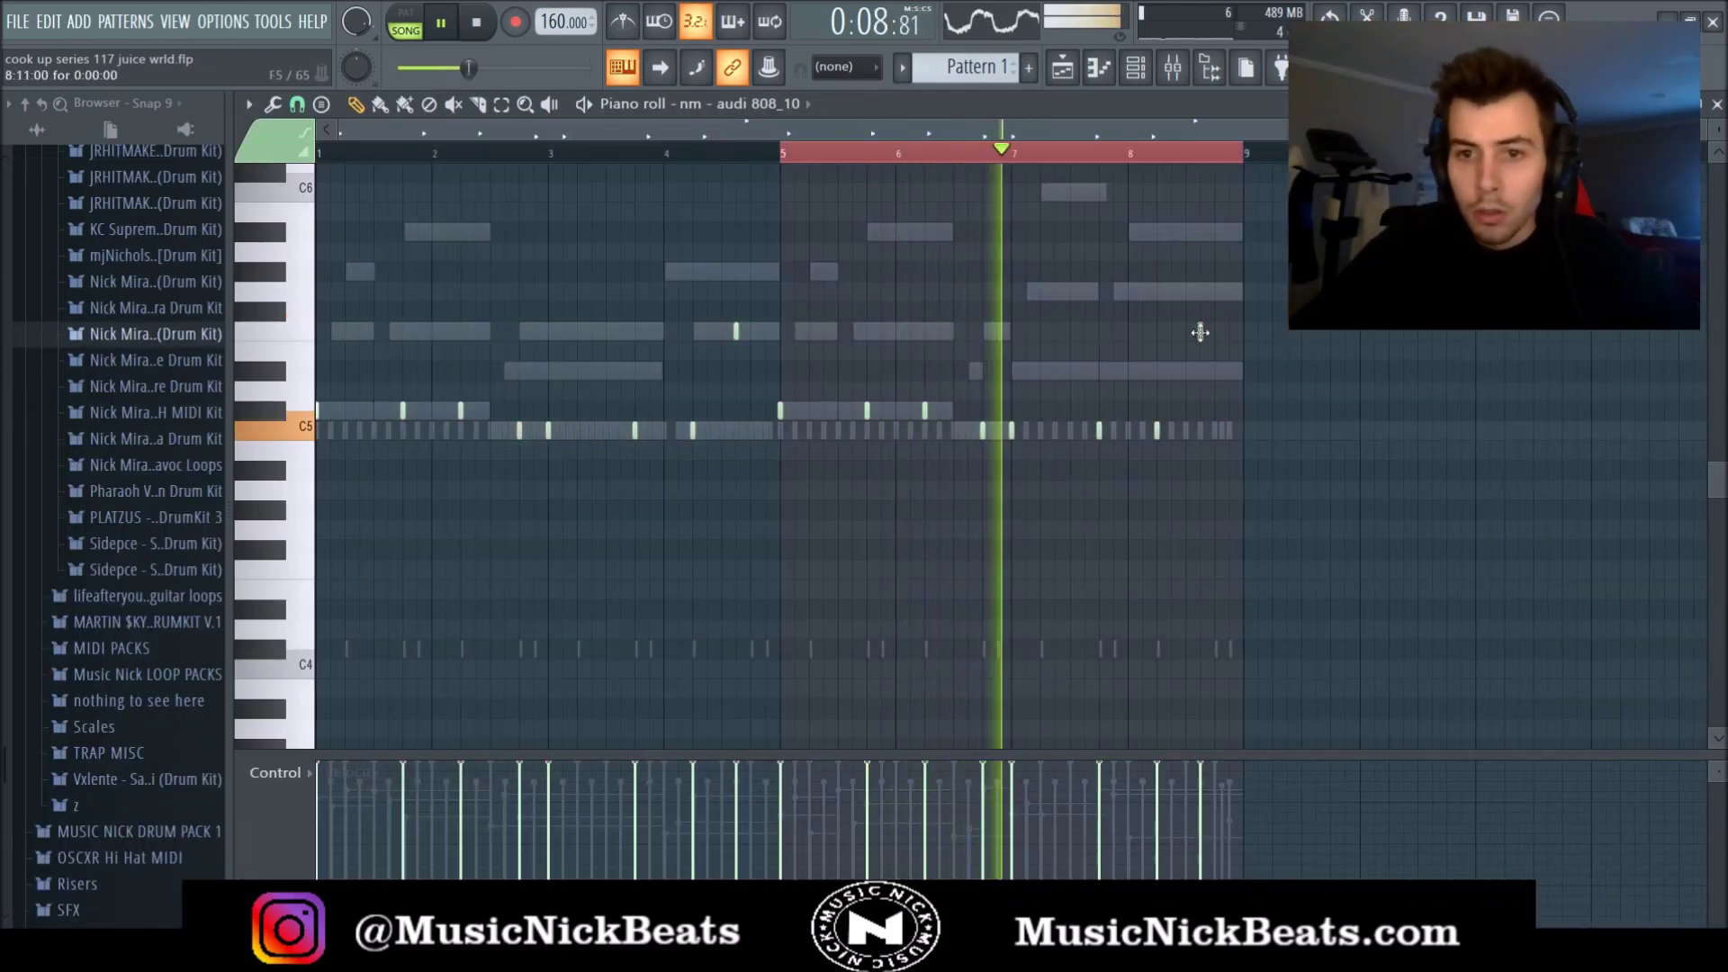
Try the three C5 notes of the 808 in bars 7 and 8 an octave higher.
{"action": "scroll", "coordinate": [1202, 360], "scroll_direction": "up", "scroll_amount": 3}
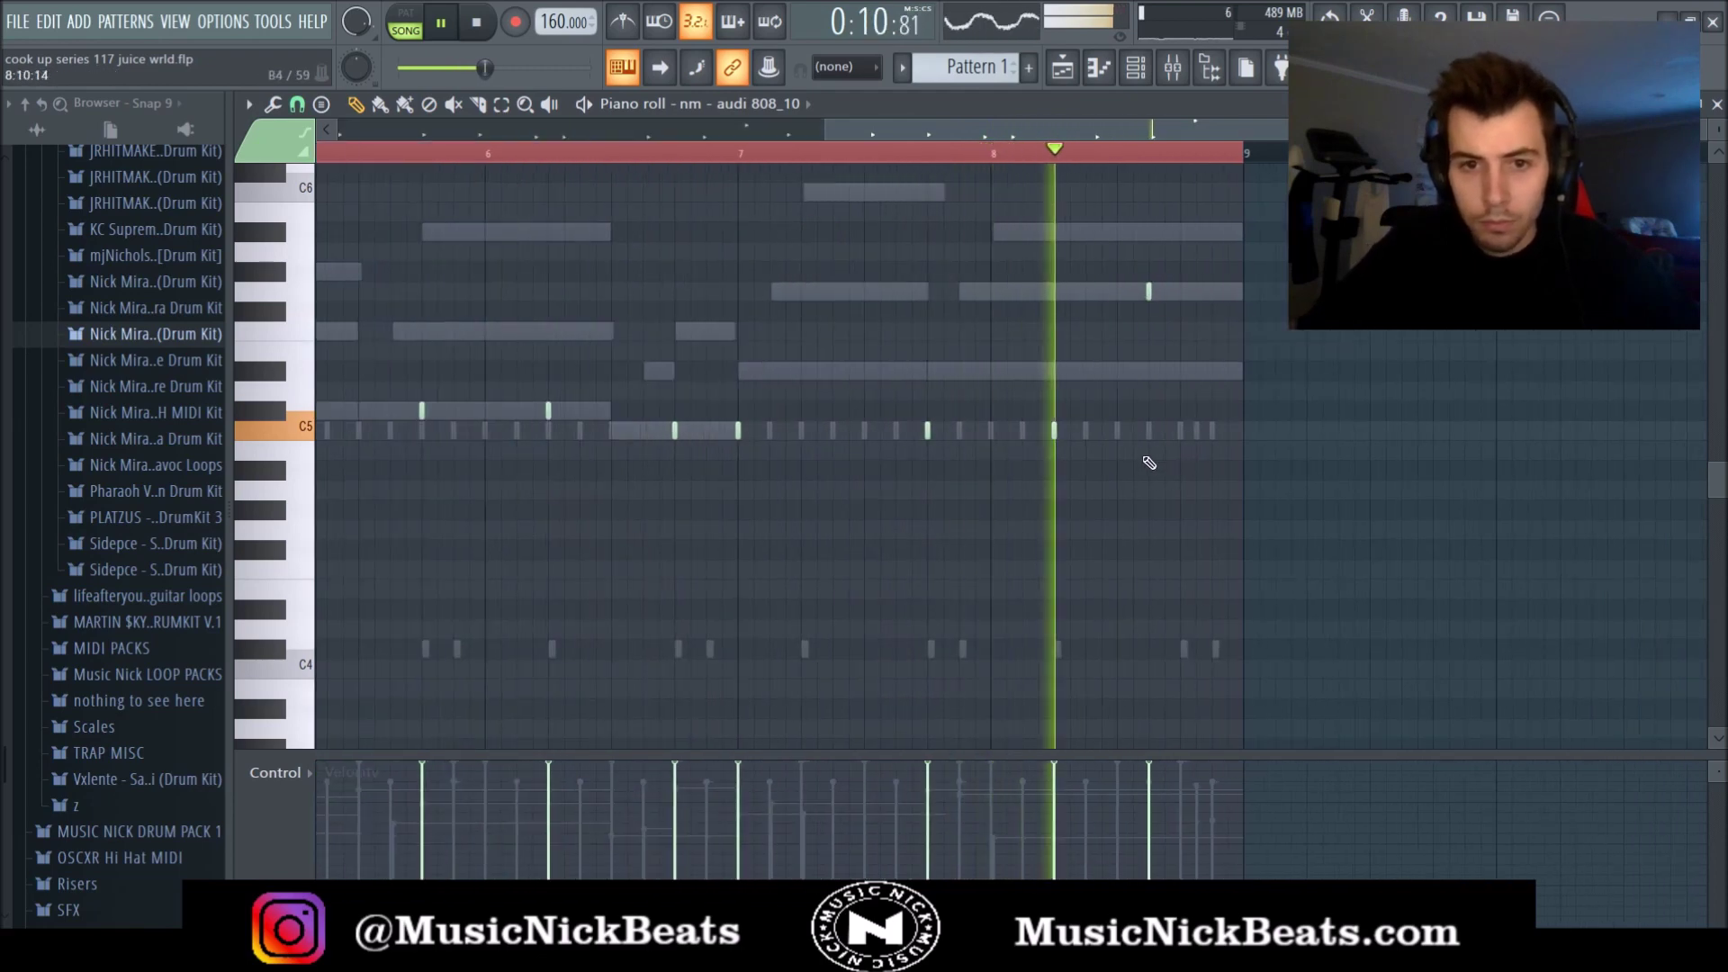
{"action": "left_click_drag", "start_coordinate": [1143, 457], "coordinate": [736, 407]}
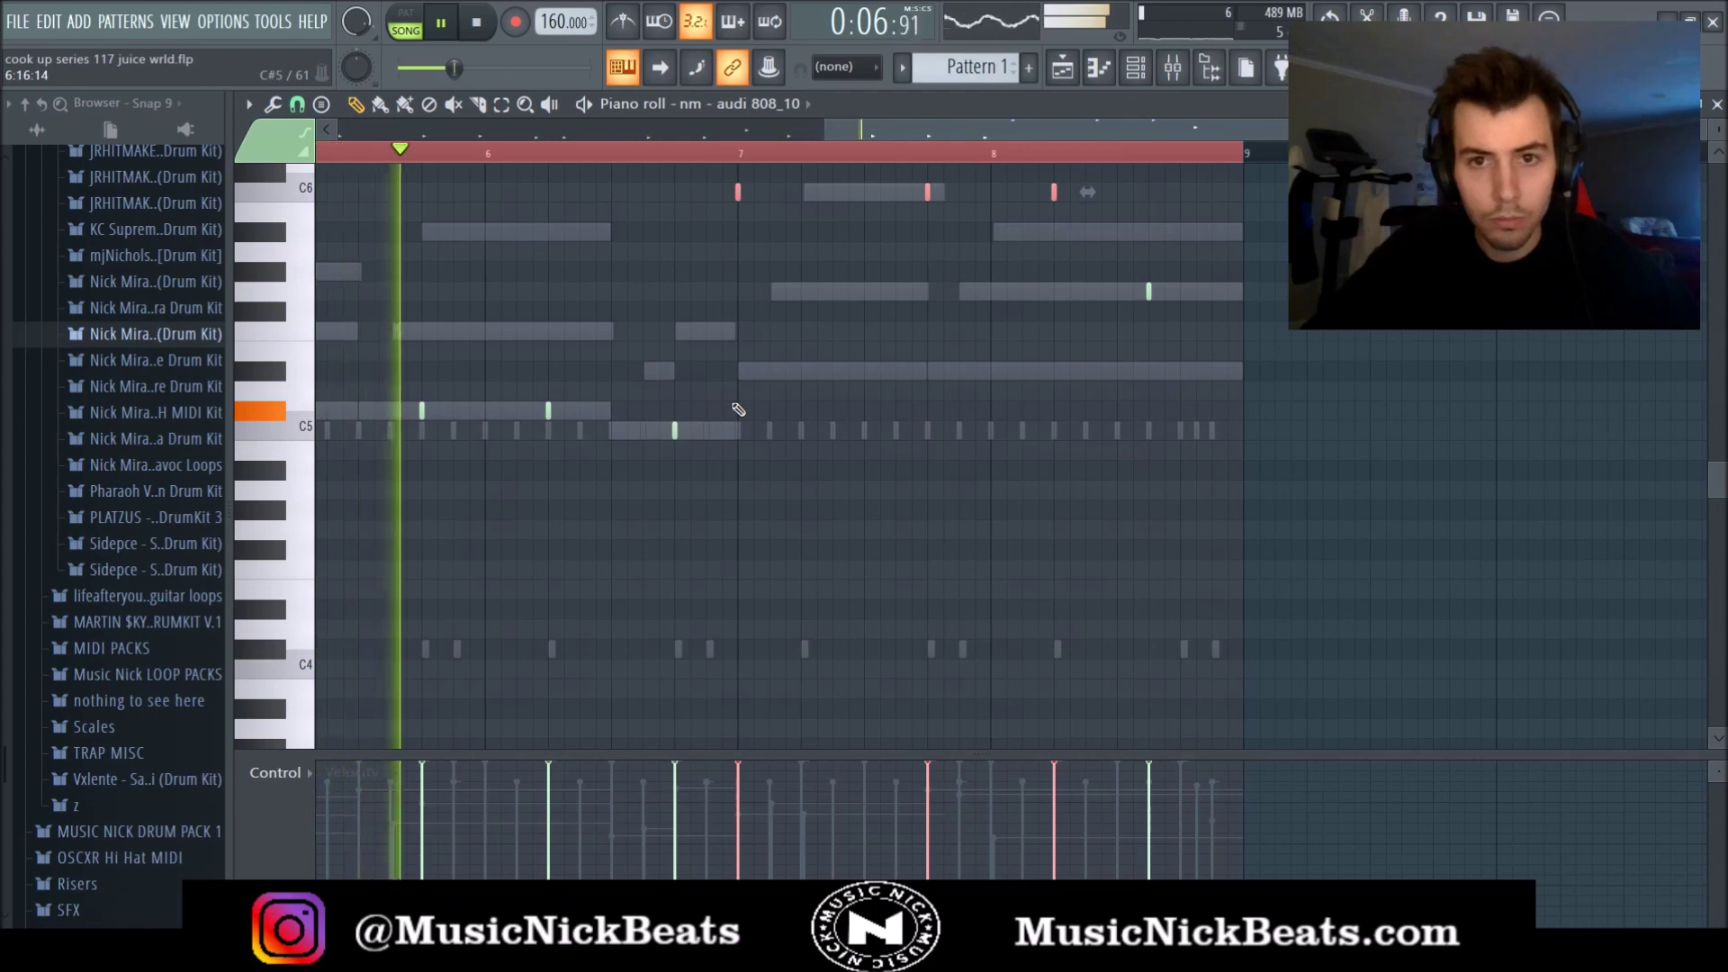
{"action": "key", "text": "ctrl+Down"}
{"action": "left_click", "coordinate": [974, 381], "text": "ctrl"}
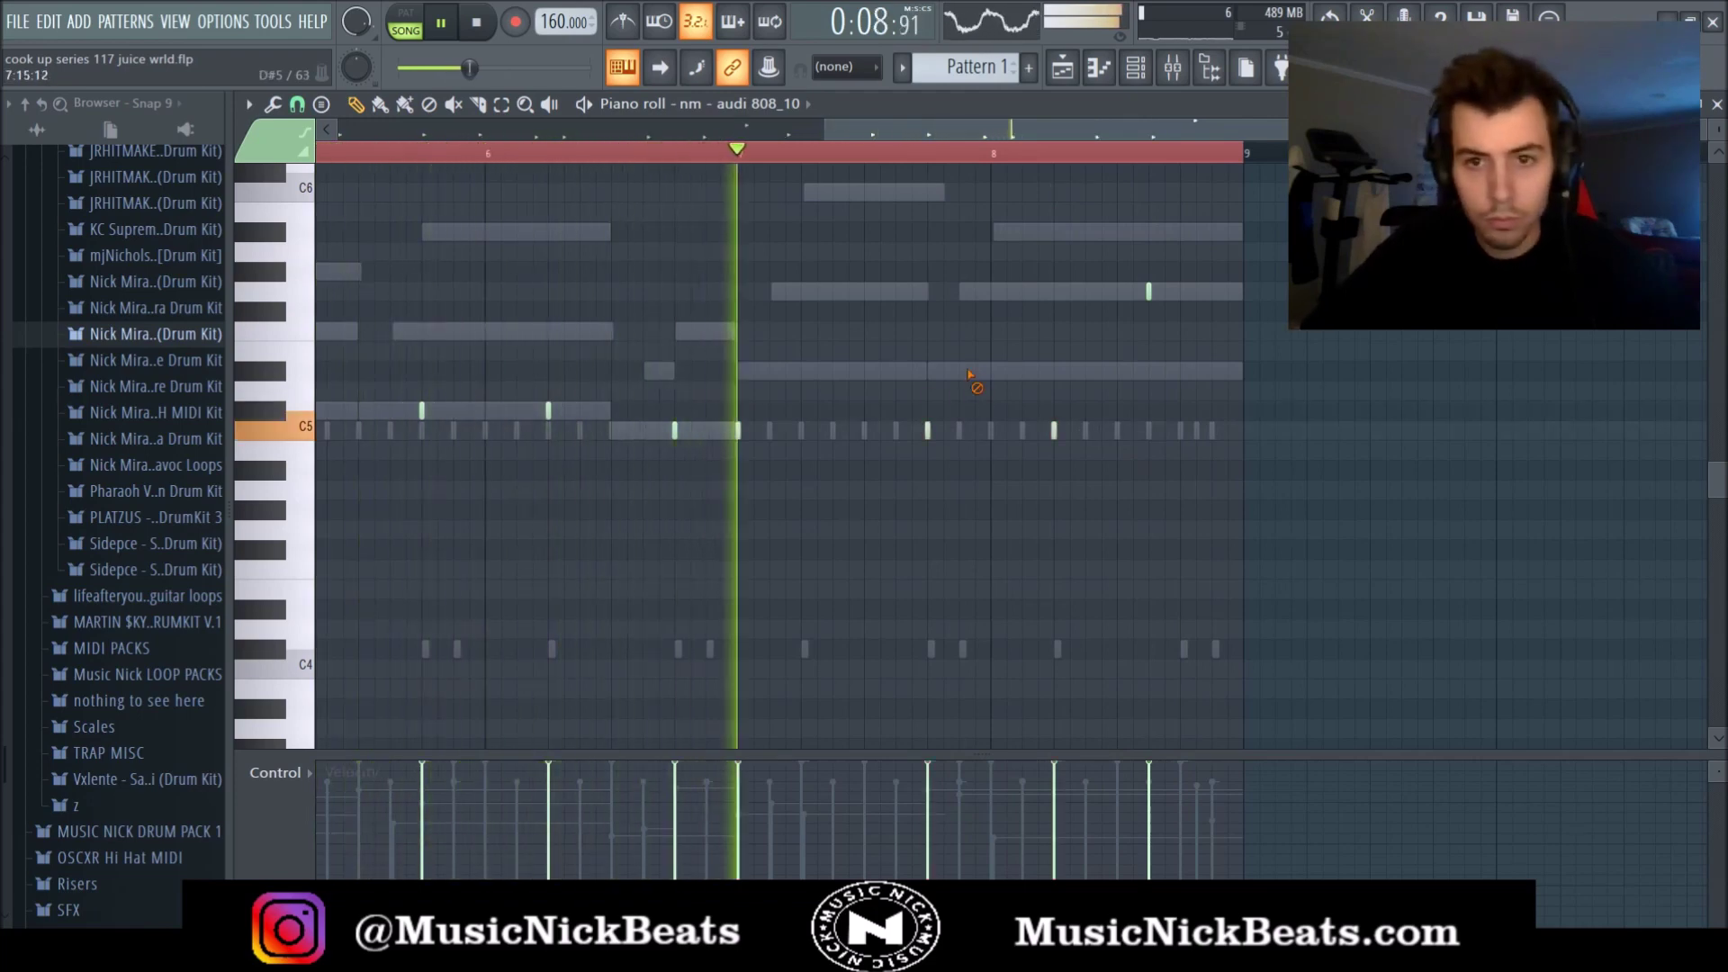
Raise the last two 808 notes in bar 8 to D#5 and A#5.
{"action": "left_click_drag", "start_coordinate": [1053, 427], "coordinate": [1053, 371]}
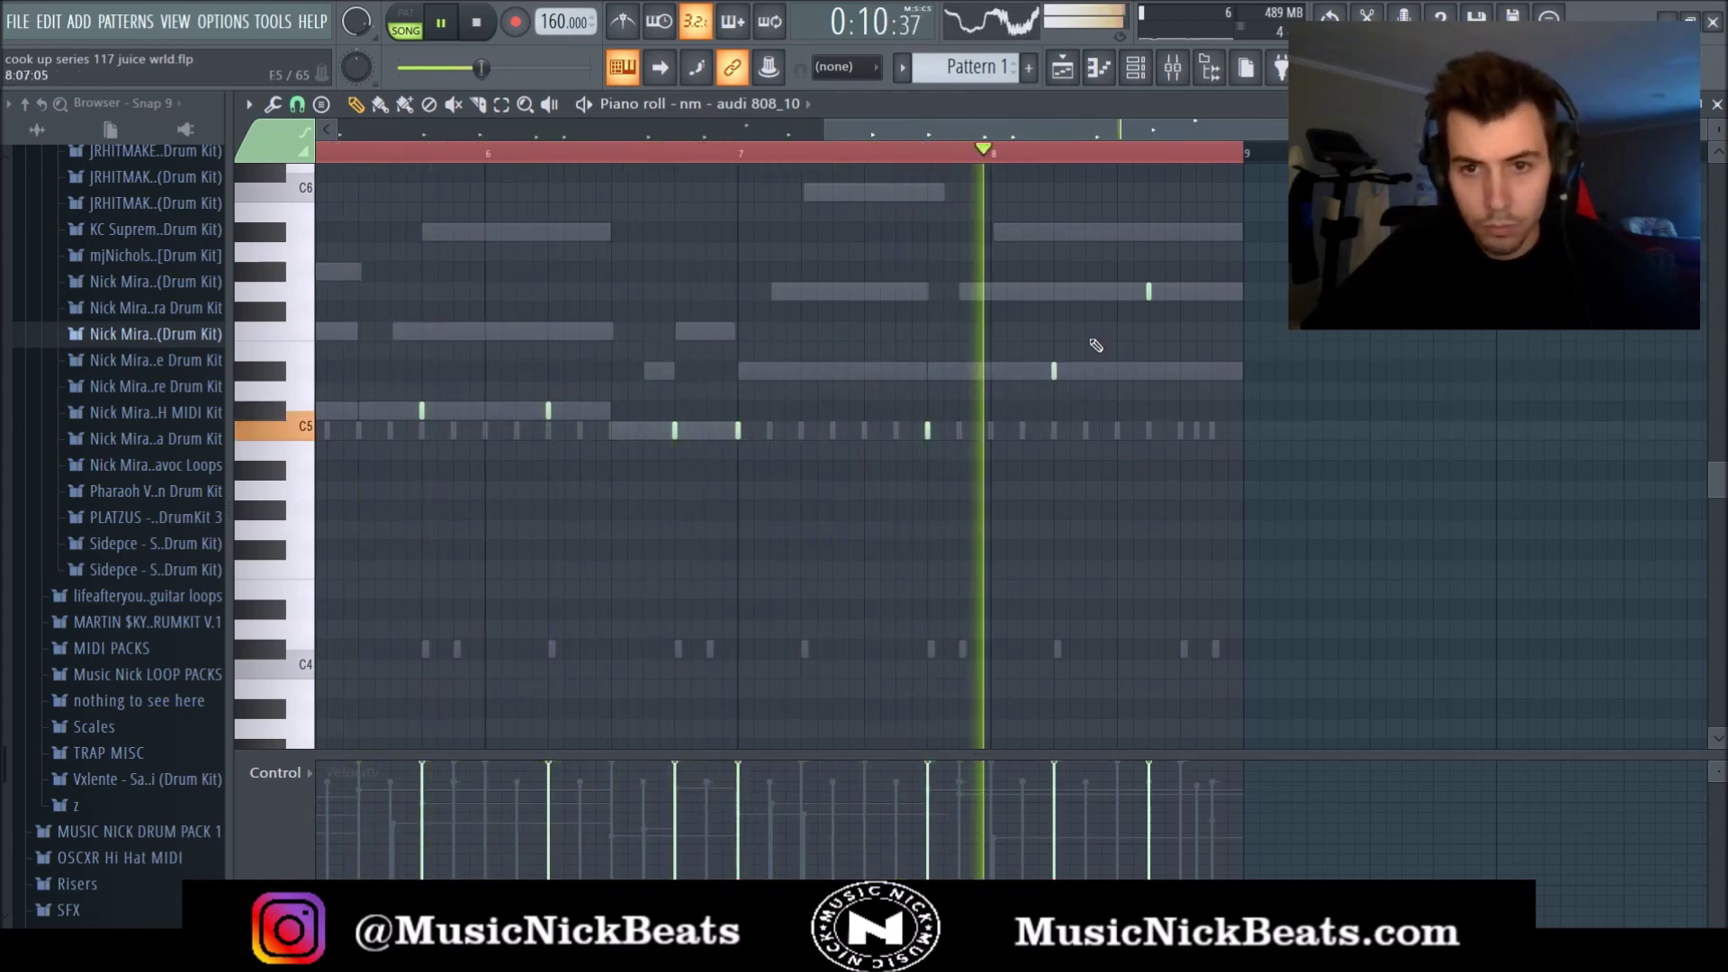
{"action": "right_click", "coordinate": [1148, 291]}
{"action": "key", "text": "space"}
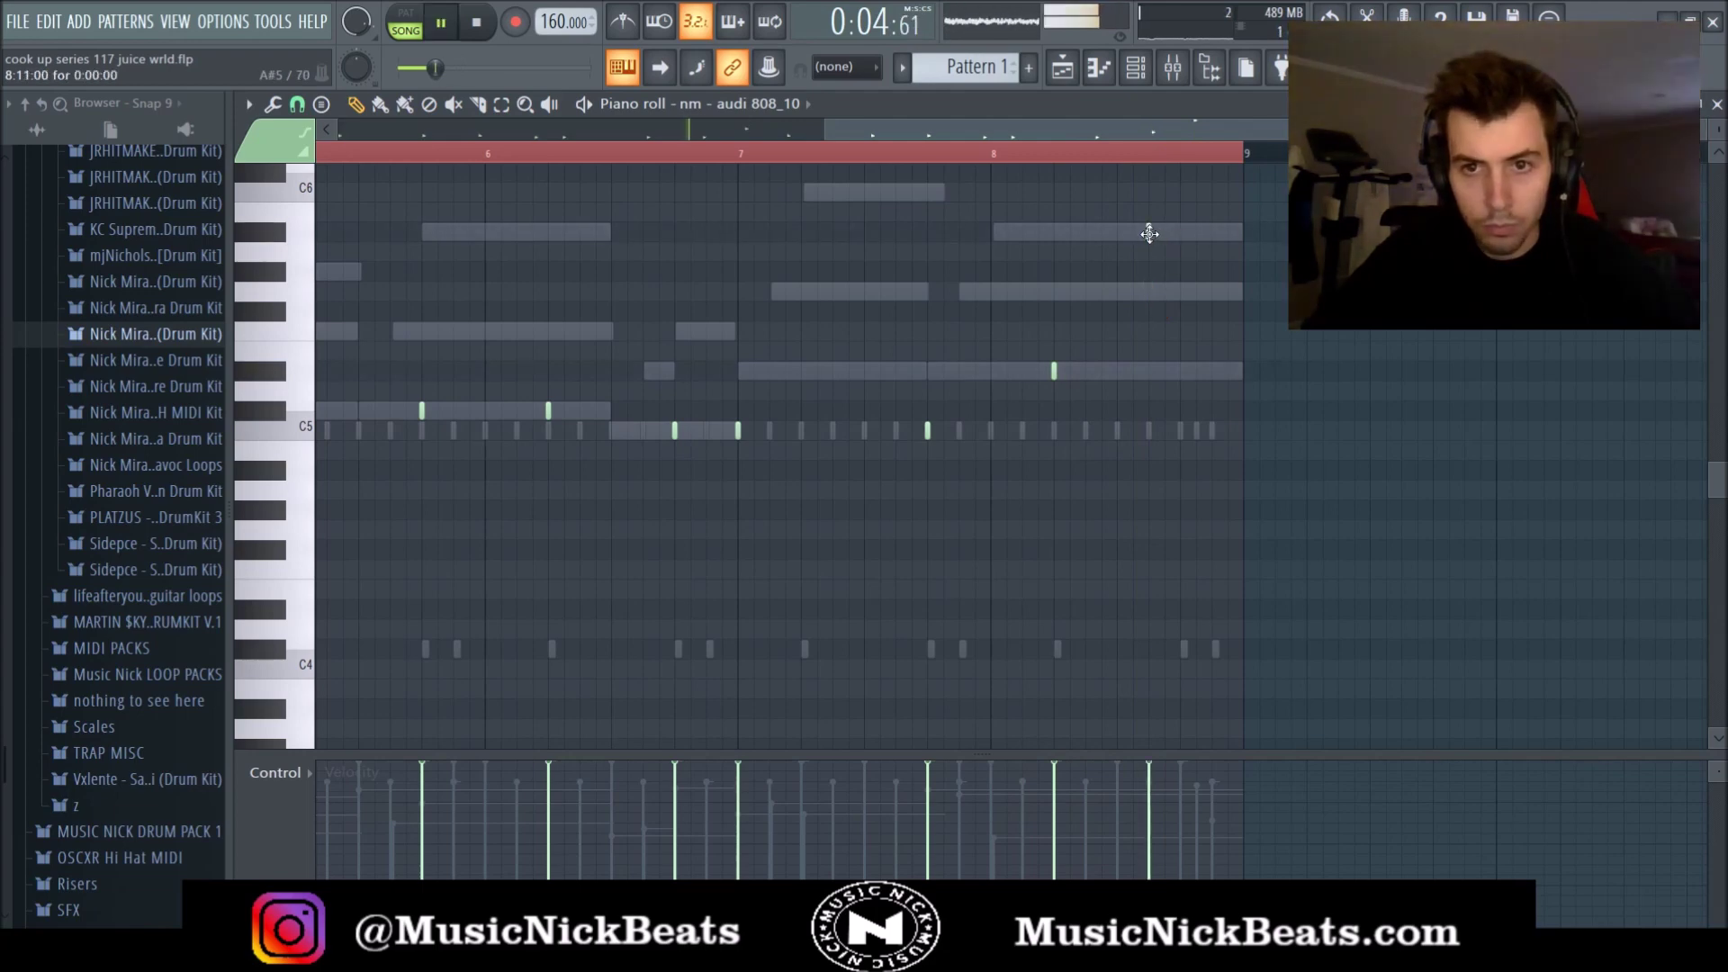
Load Fruity Parametric EQ 2 on the audi 808 mixer insert with the 30Hz + 18kHz cut preset.
{"action": "scroll", "coordinate": [1149, 234], "scroll_direction": "down", "scroll_amount": 3}
{"action": "key", "text": "F7"}
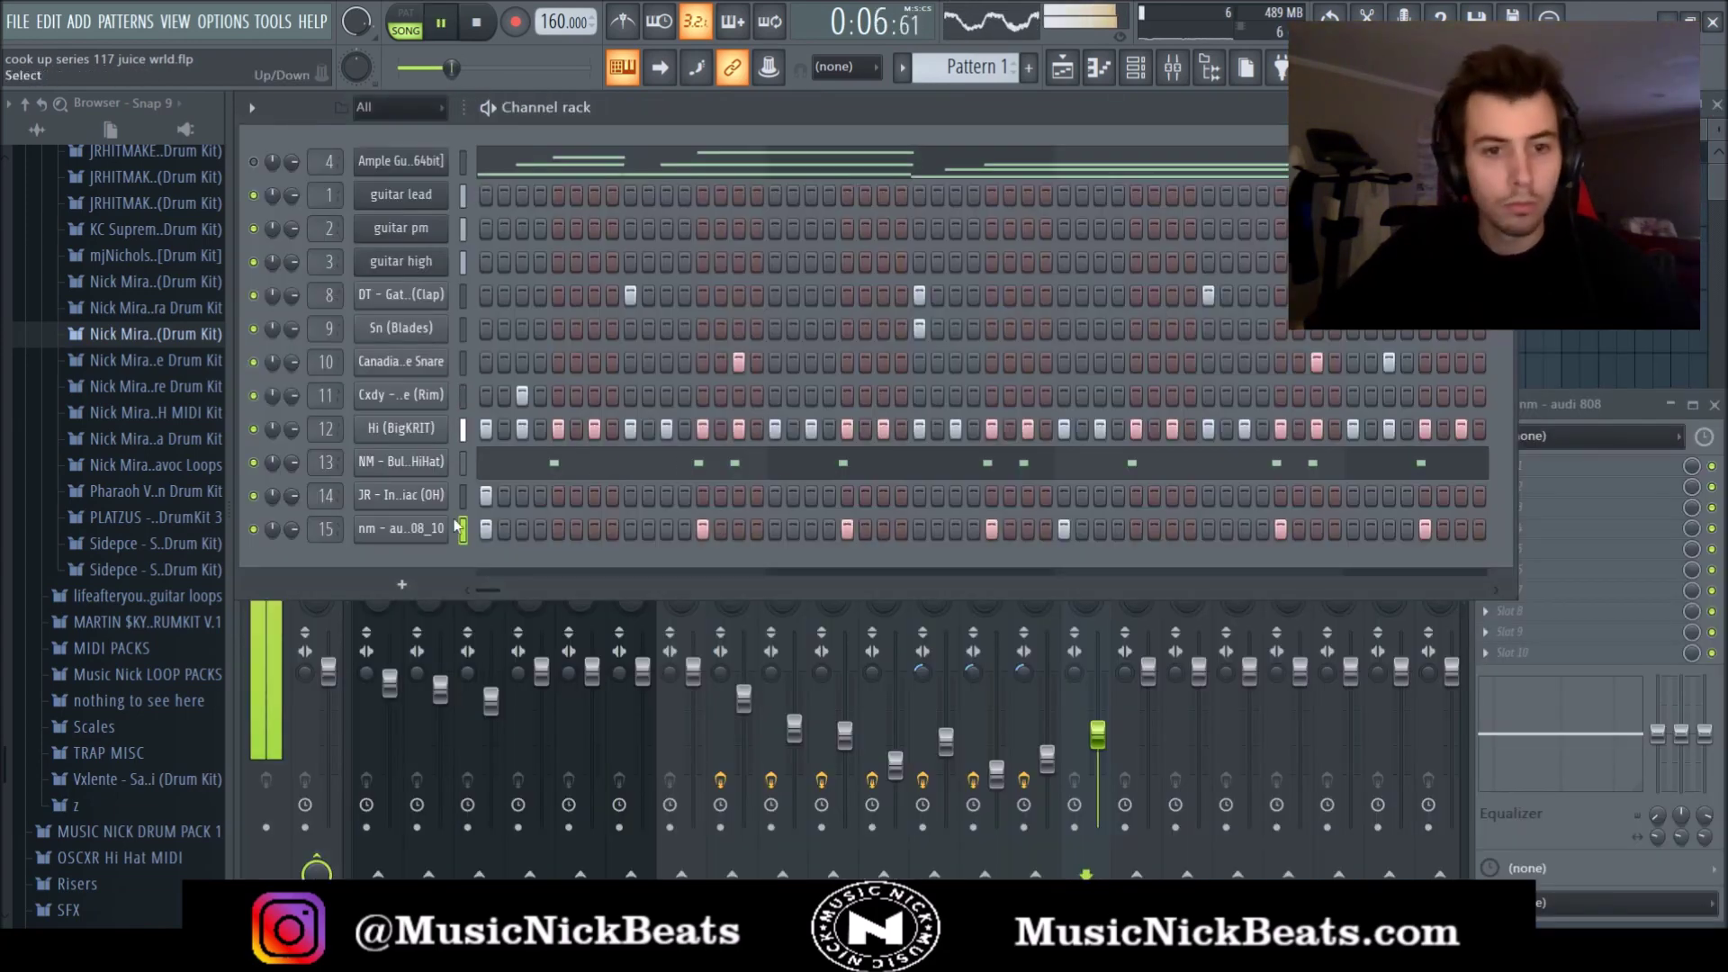
{"action": "left_click", "coordinate": [415, 529]}
{"action": "left_click", "coordinate": [894, 218]}
{"action": "left_click", "coordinate": [1099, 735]}
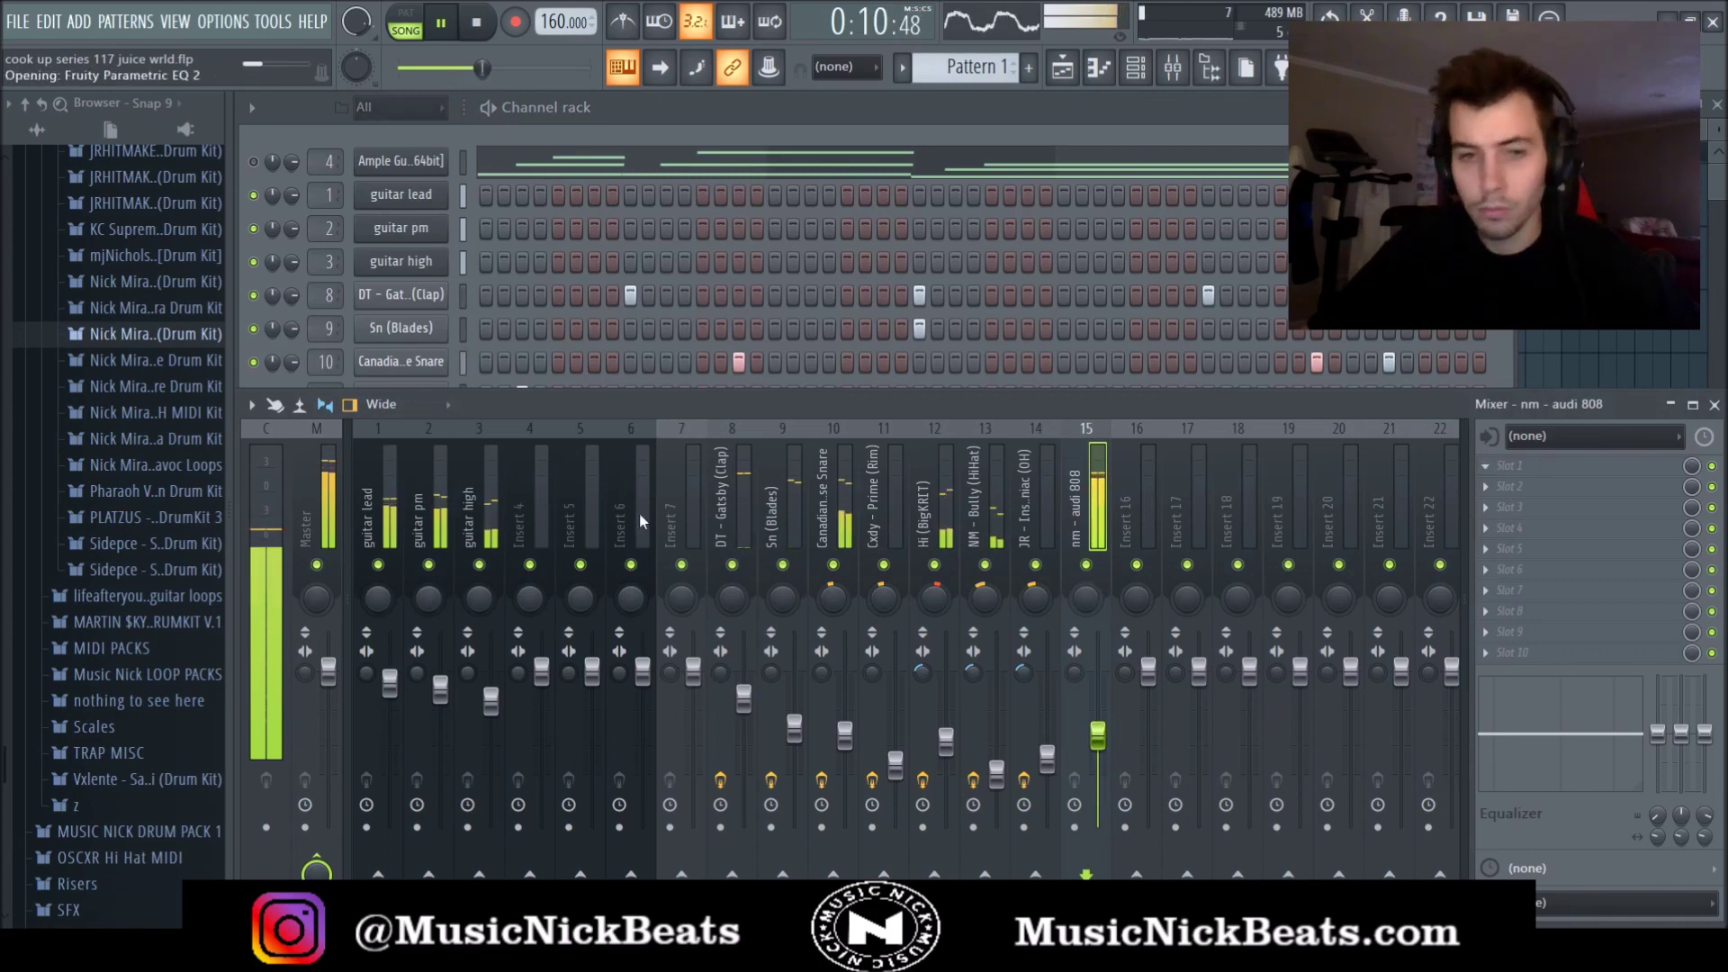
{"action": "left_click", "coordinate": [1028, 351]}
{"action": "scroll", "coordinate": [1135, 377], "scroll_direction": "up", "scroll_amount": 5}
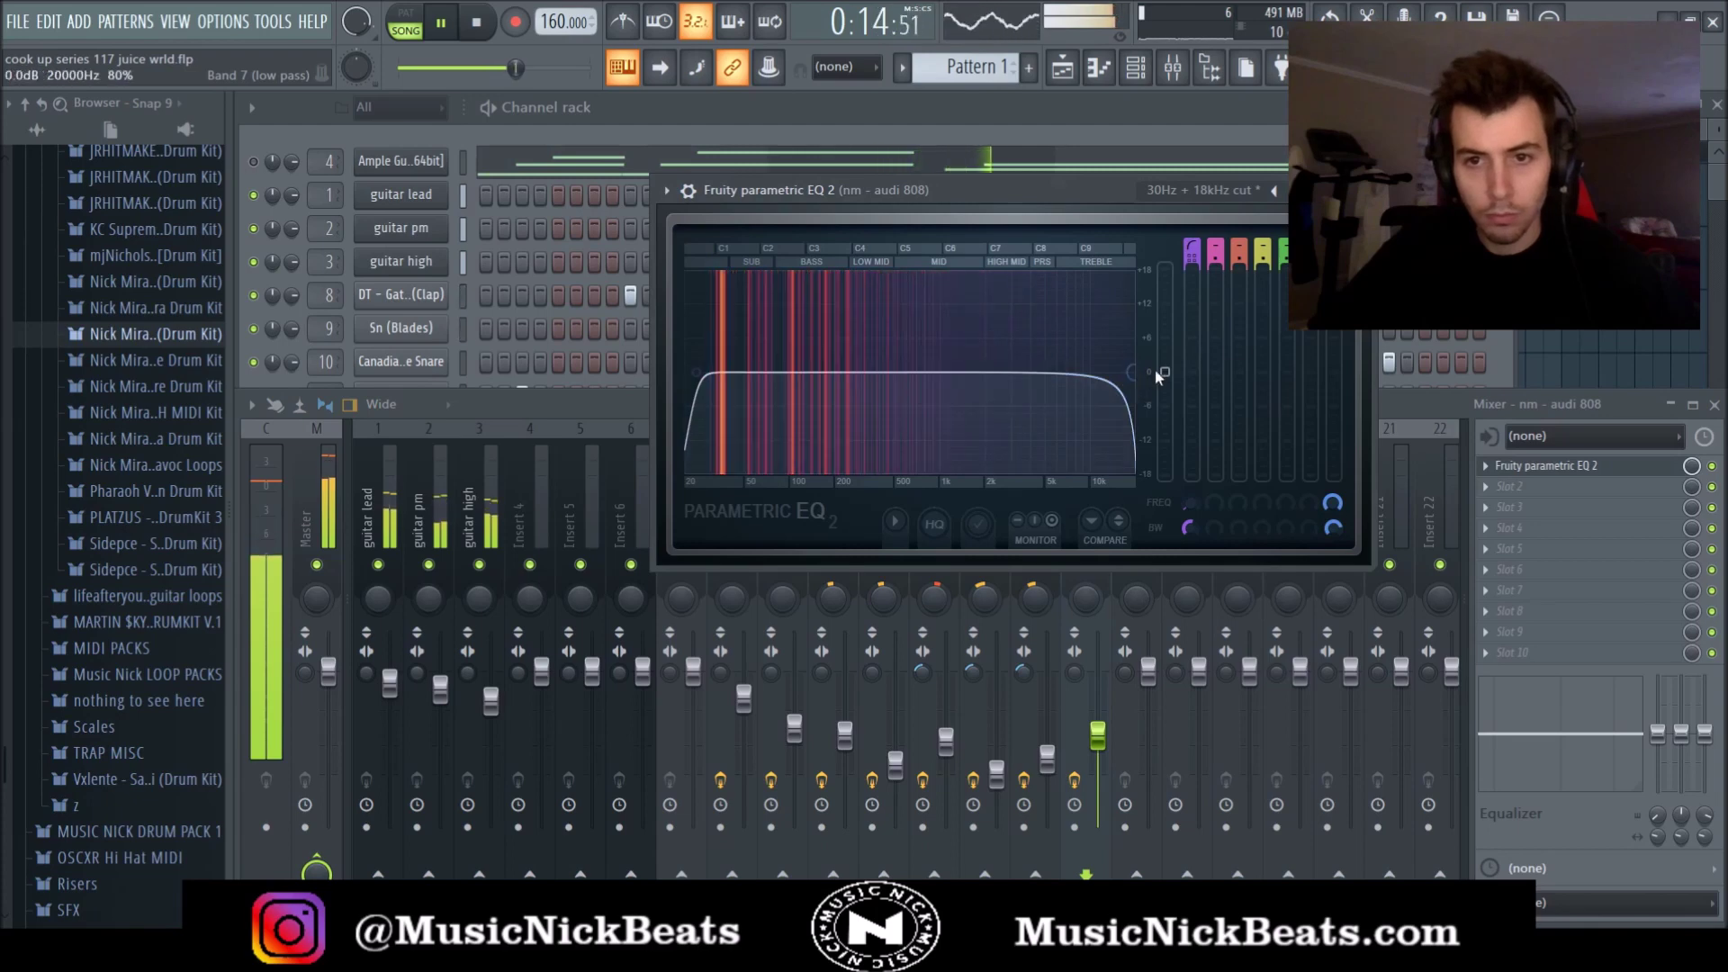
{"action": "key", "text": "Escape"}
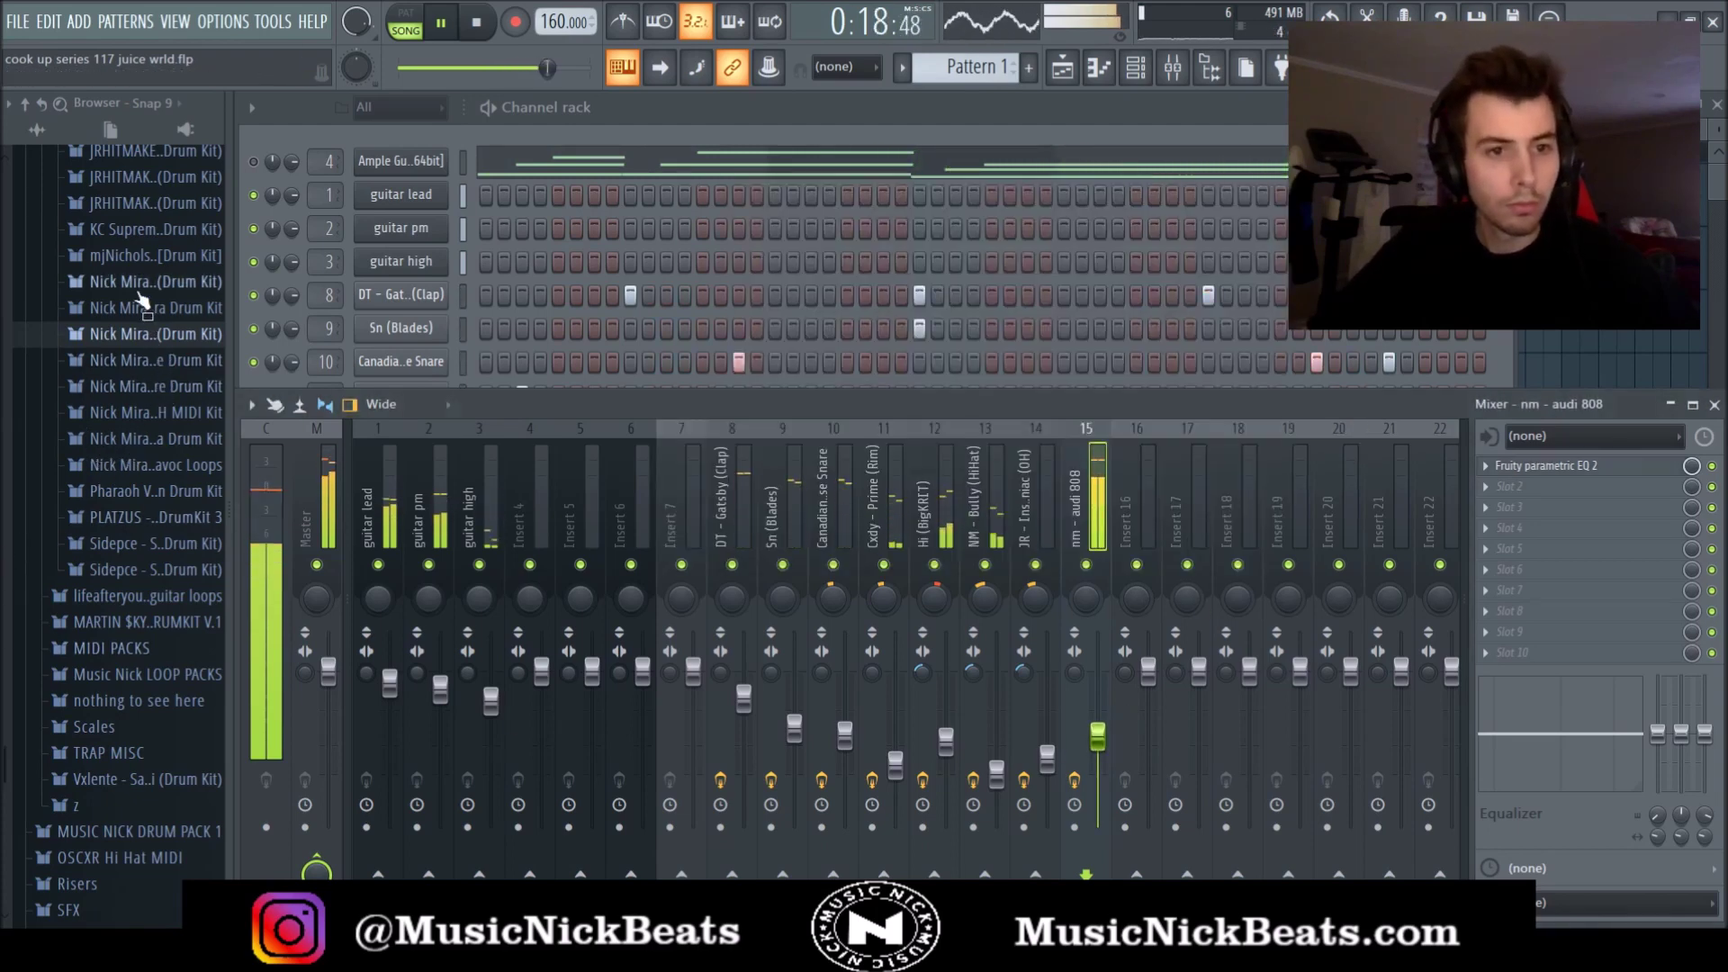
Add the nm - berry kick sample from the Nick Mira drum kit's Kicks folder as a new channel below the 808.
{"action": "left_click", "coordinate": [142, 366]}
{"action": "left_click", "coordinate": [145, 387]}
{"action": "left_click", "coordinate": [146, 387]}
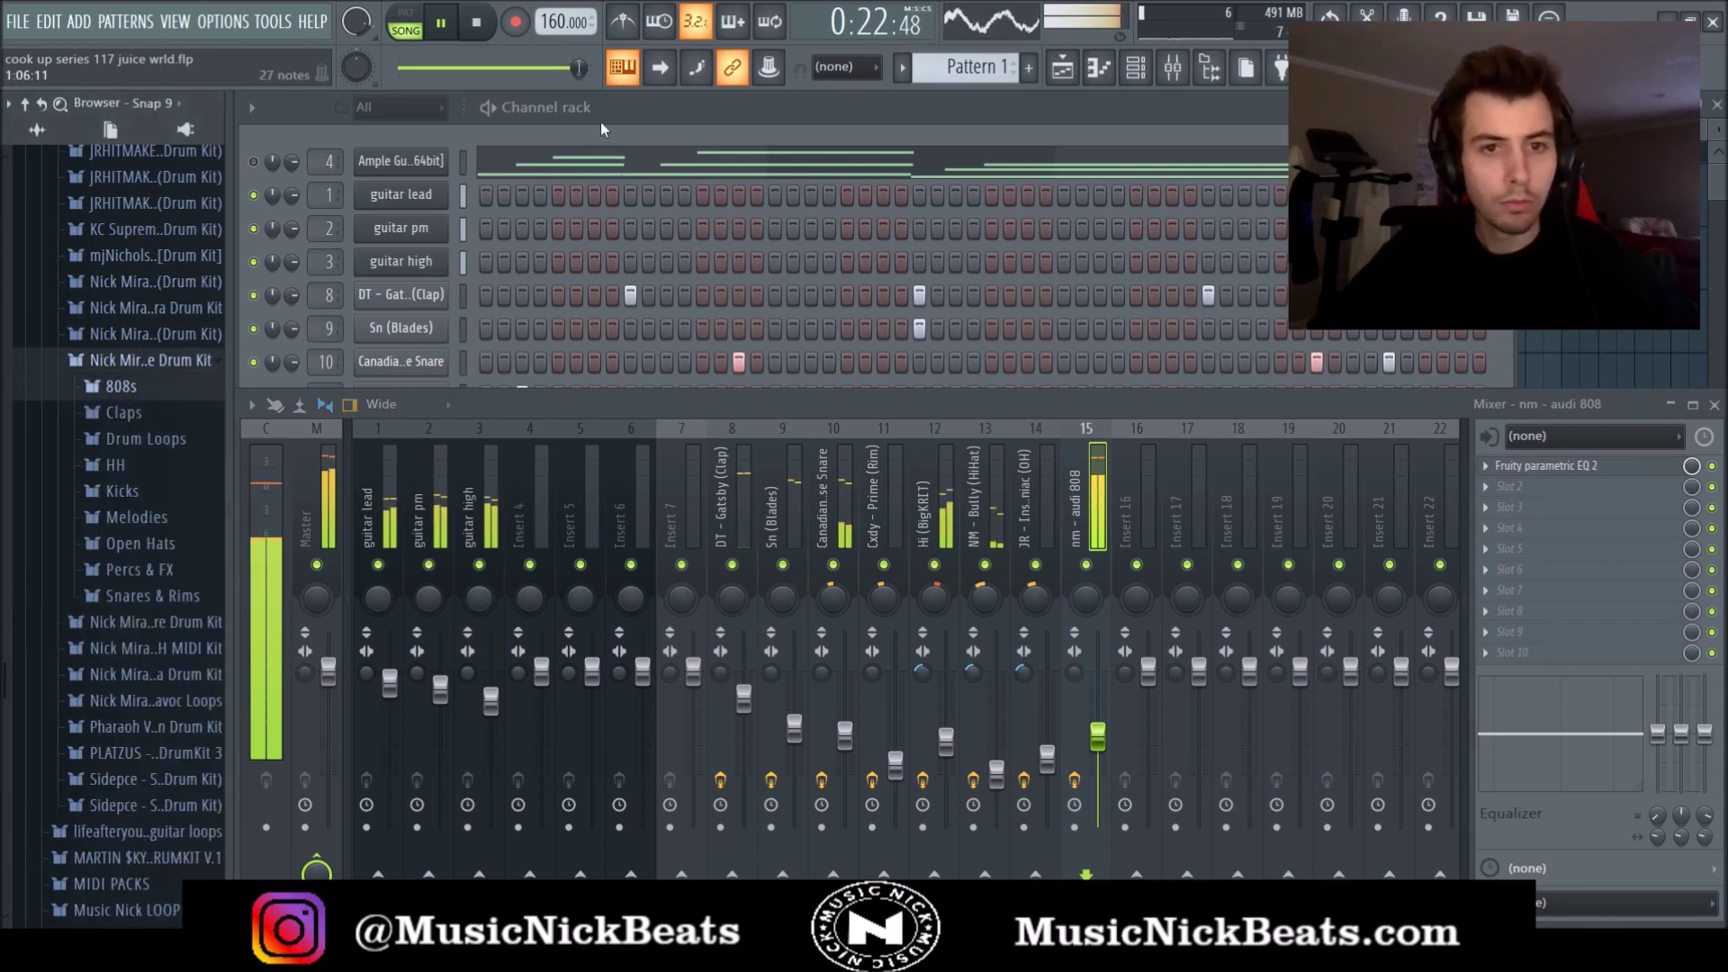
{"action": "left_click", "coordinate": [601, 123]}
{"action": "left_click", "coordinate": [155, 492]}
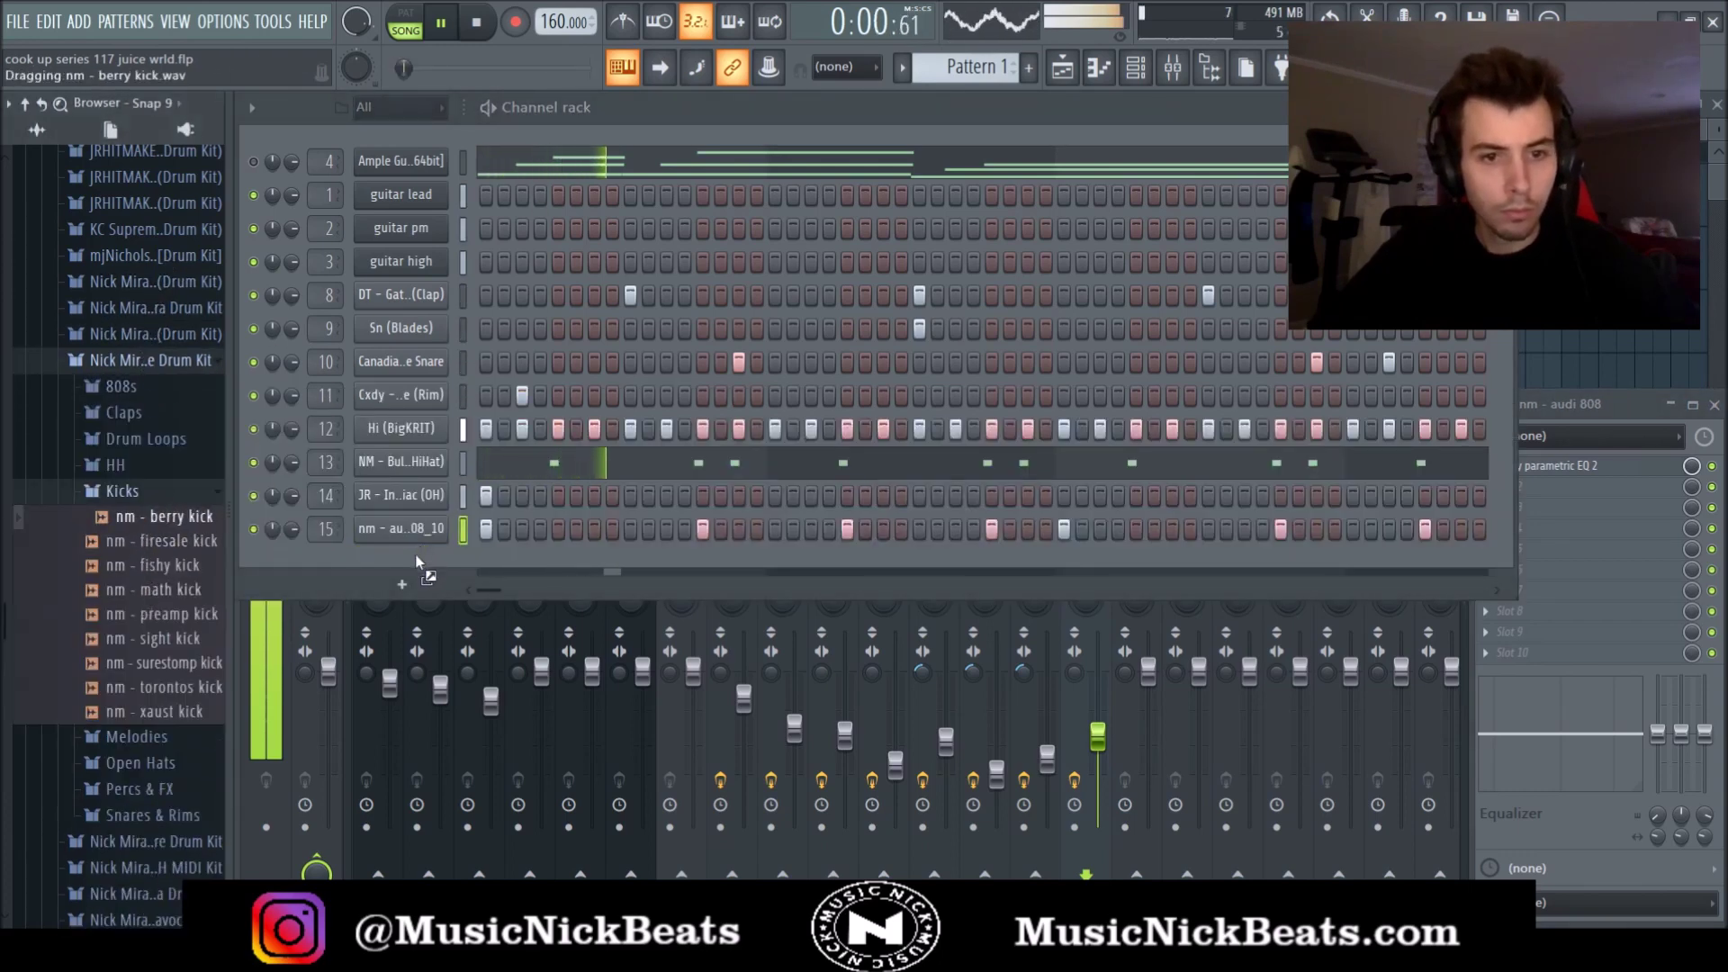
{"action": "left_click_drag", "start_coordinate": [417, 562], "coordinate": [416, 562]}
{"action": "key", "text": "space"}
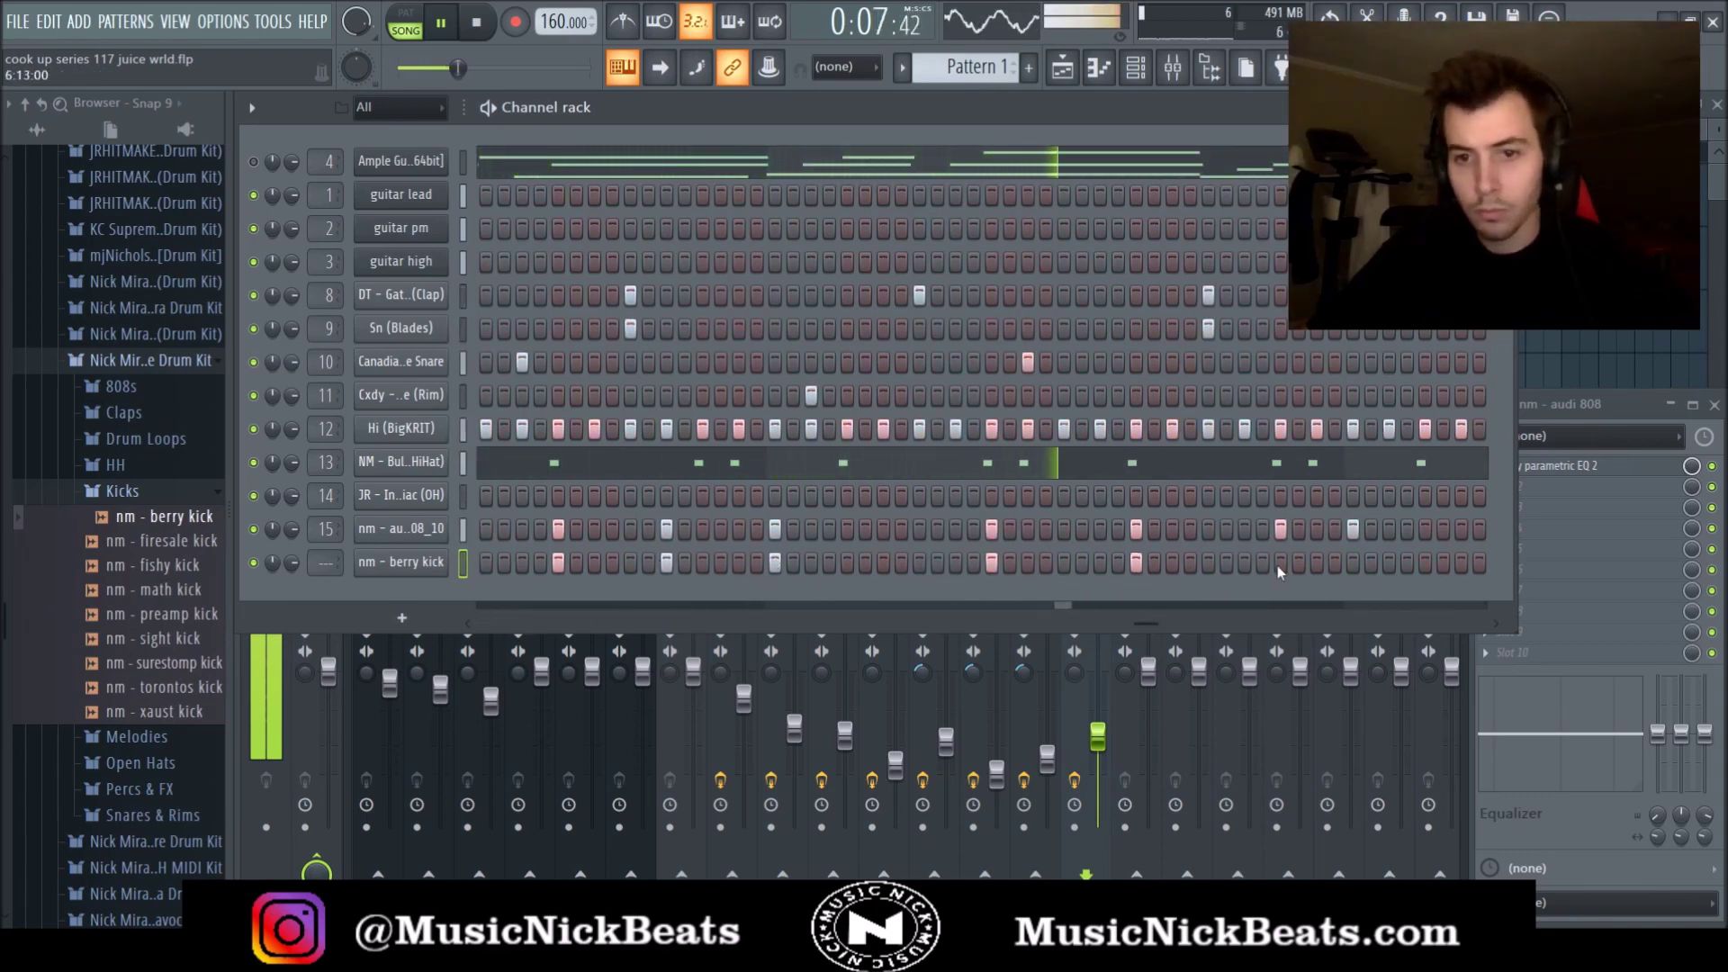
Program the berry kick steps under the 808 hits through the end of the pattern, clearing the two misplaced steps.
{"action": "left_click_drag", "start_coordinate": [1334, 564], "coordinate": [1371, 565]}
{"action": "right_click", "coordinate": [1370, 563]}
{"action": "right_click", "coordinate": [1334, 563]}
{"action": "left_click_drag", "start_coordinate": [1158, 624], "coordinate": [1432, 622]}
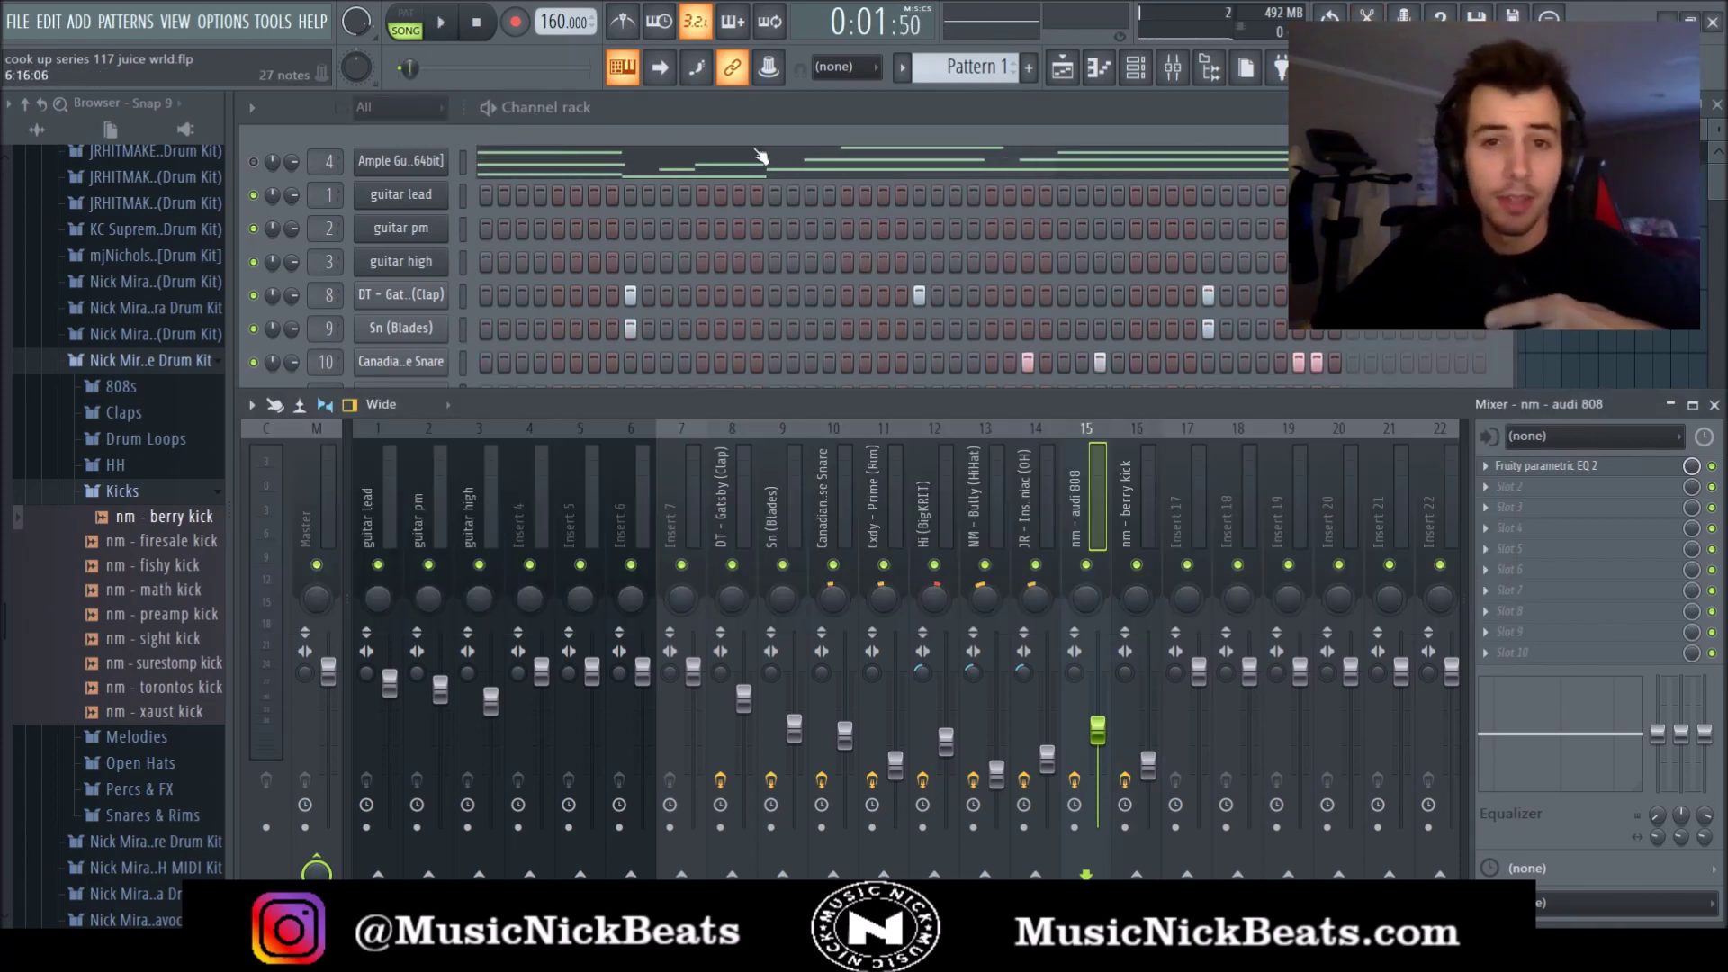
Review the audi 808 channel's notes in the piano roll.
{"action": "left_click", "coordinate": [670, 216]}
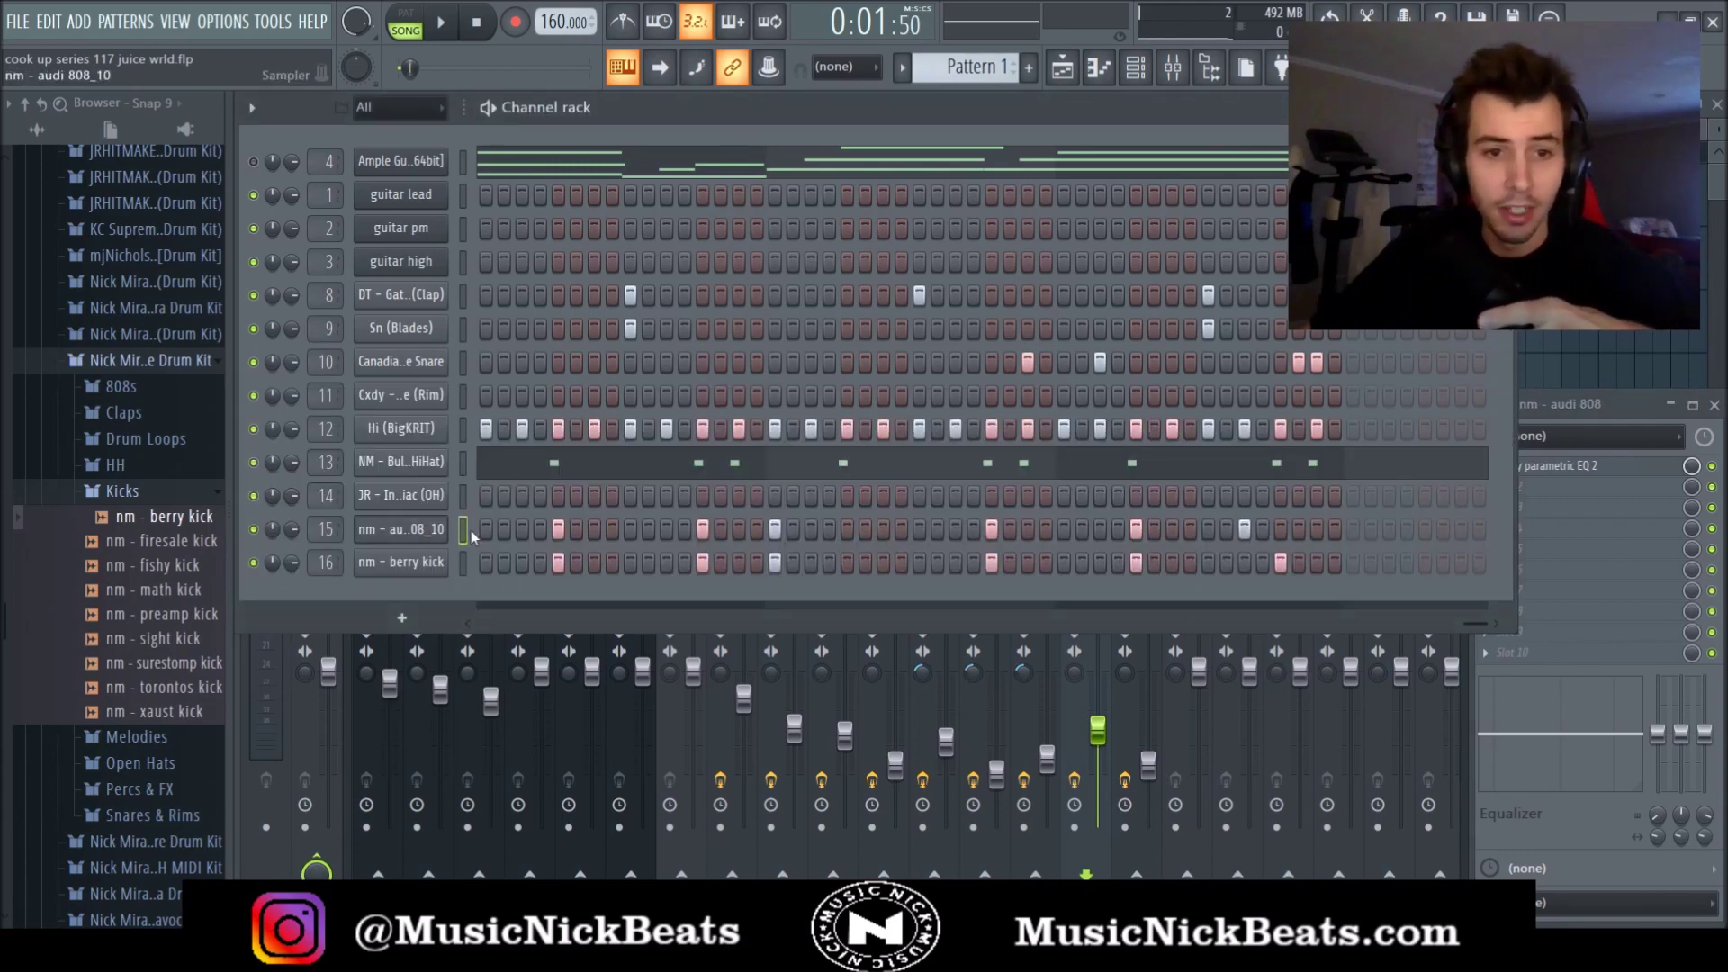
{"action": "key", "text": "F7"}
{"action": "scroll", "coordinate": [756, 567], "scroll_direction": "up", "scroll_amount": 2}
{"action": "scroll", "coordinate": [825, 528], "scroll_direction": "down", "scroll_amount": 2}
{"action": "left_click", "coordinate": [1716, 105]}
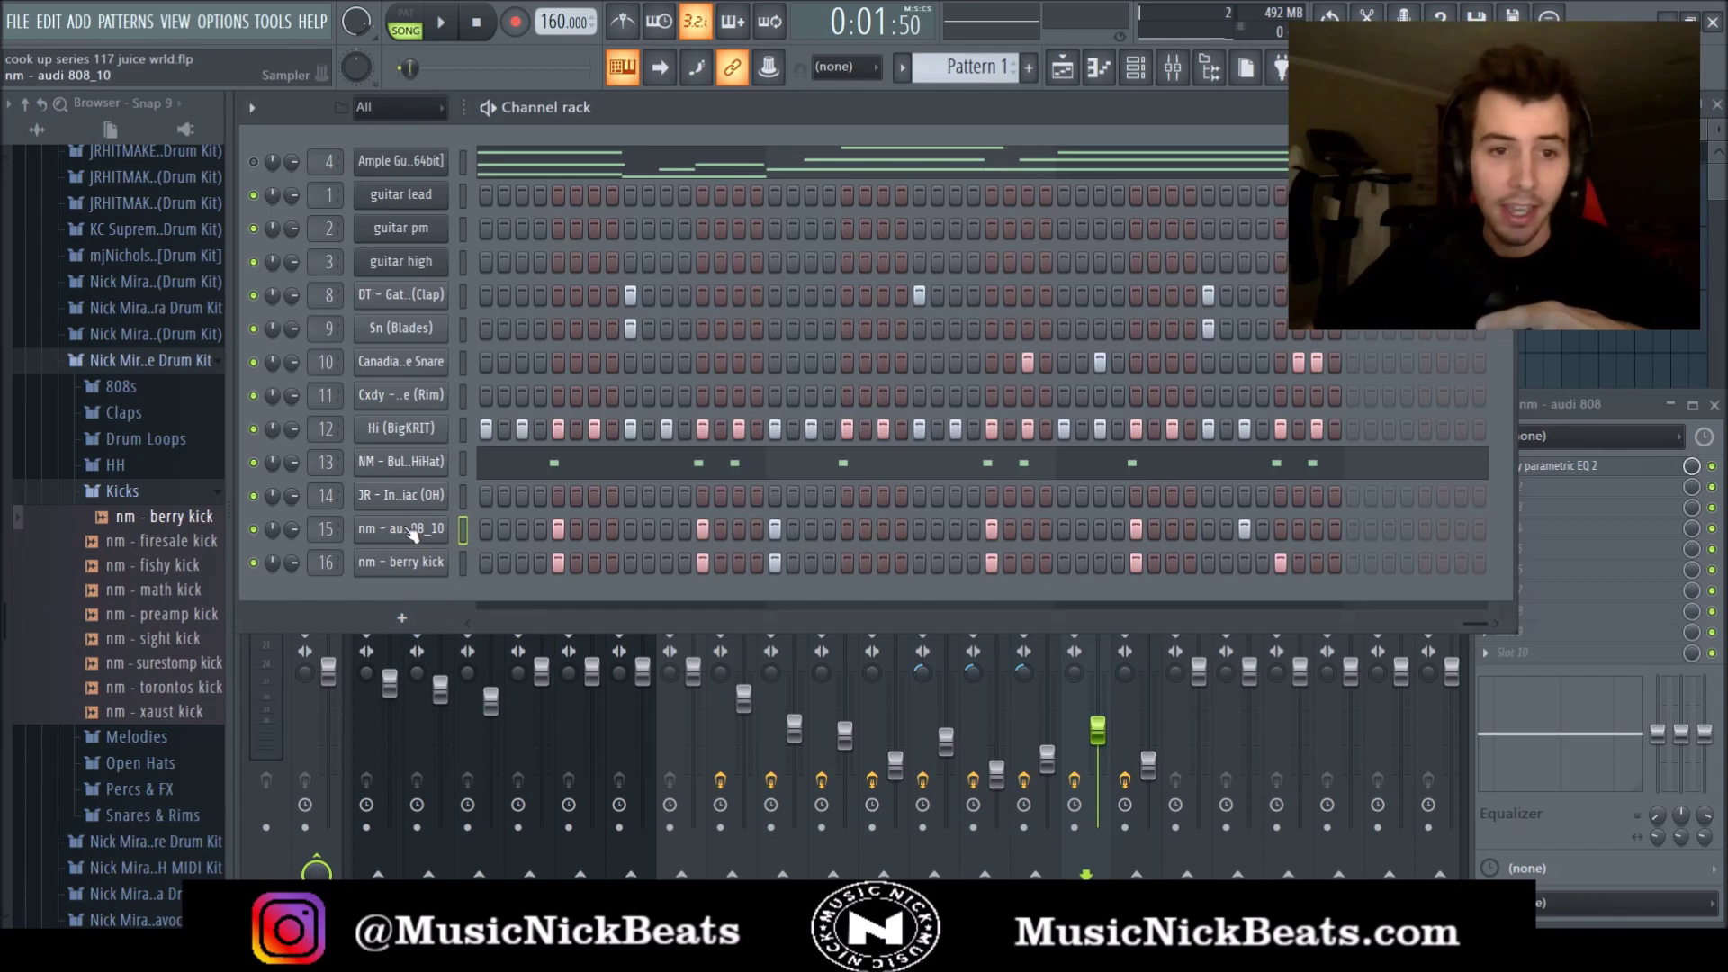
Set up Fruity Soft Clipper on the master track with its post gain at 92%.
{"action": "left_click", "coordinate": [294, 707]}
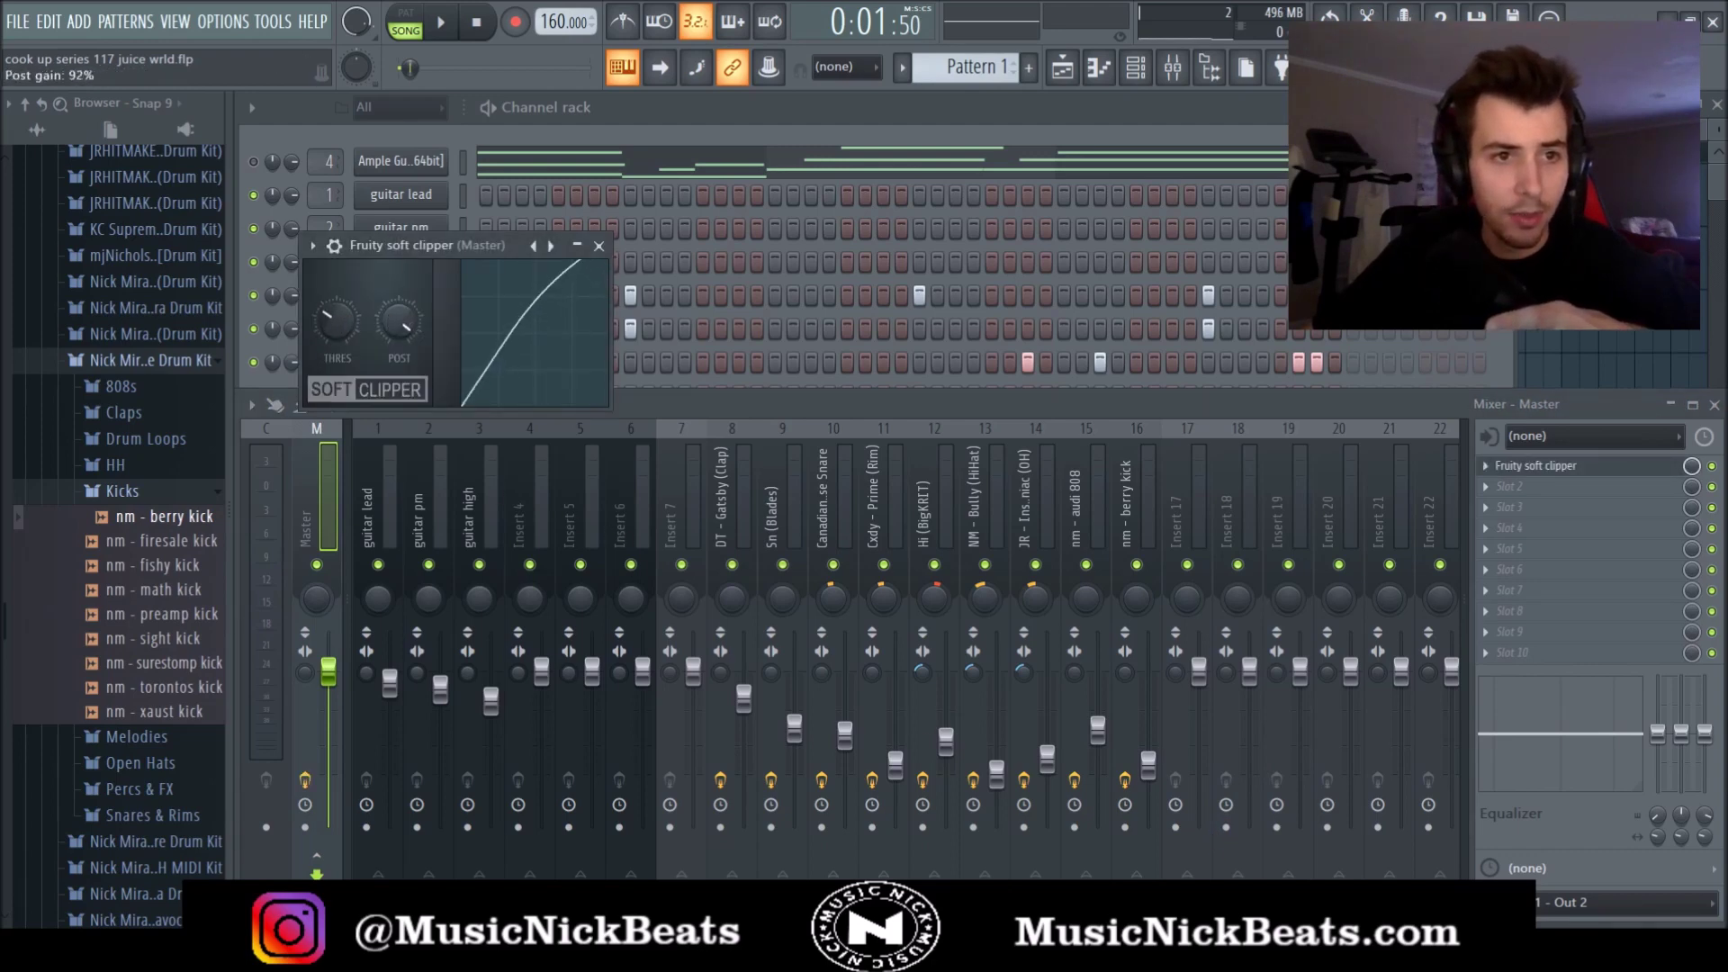
{"action": "left_click", "coordinate": [598, 246]}
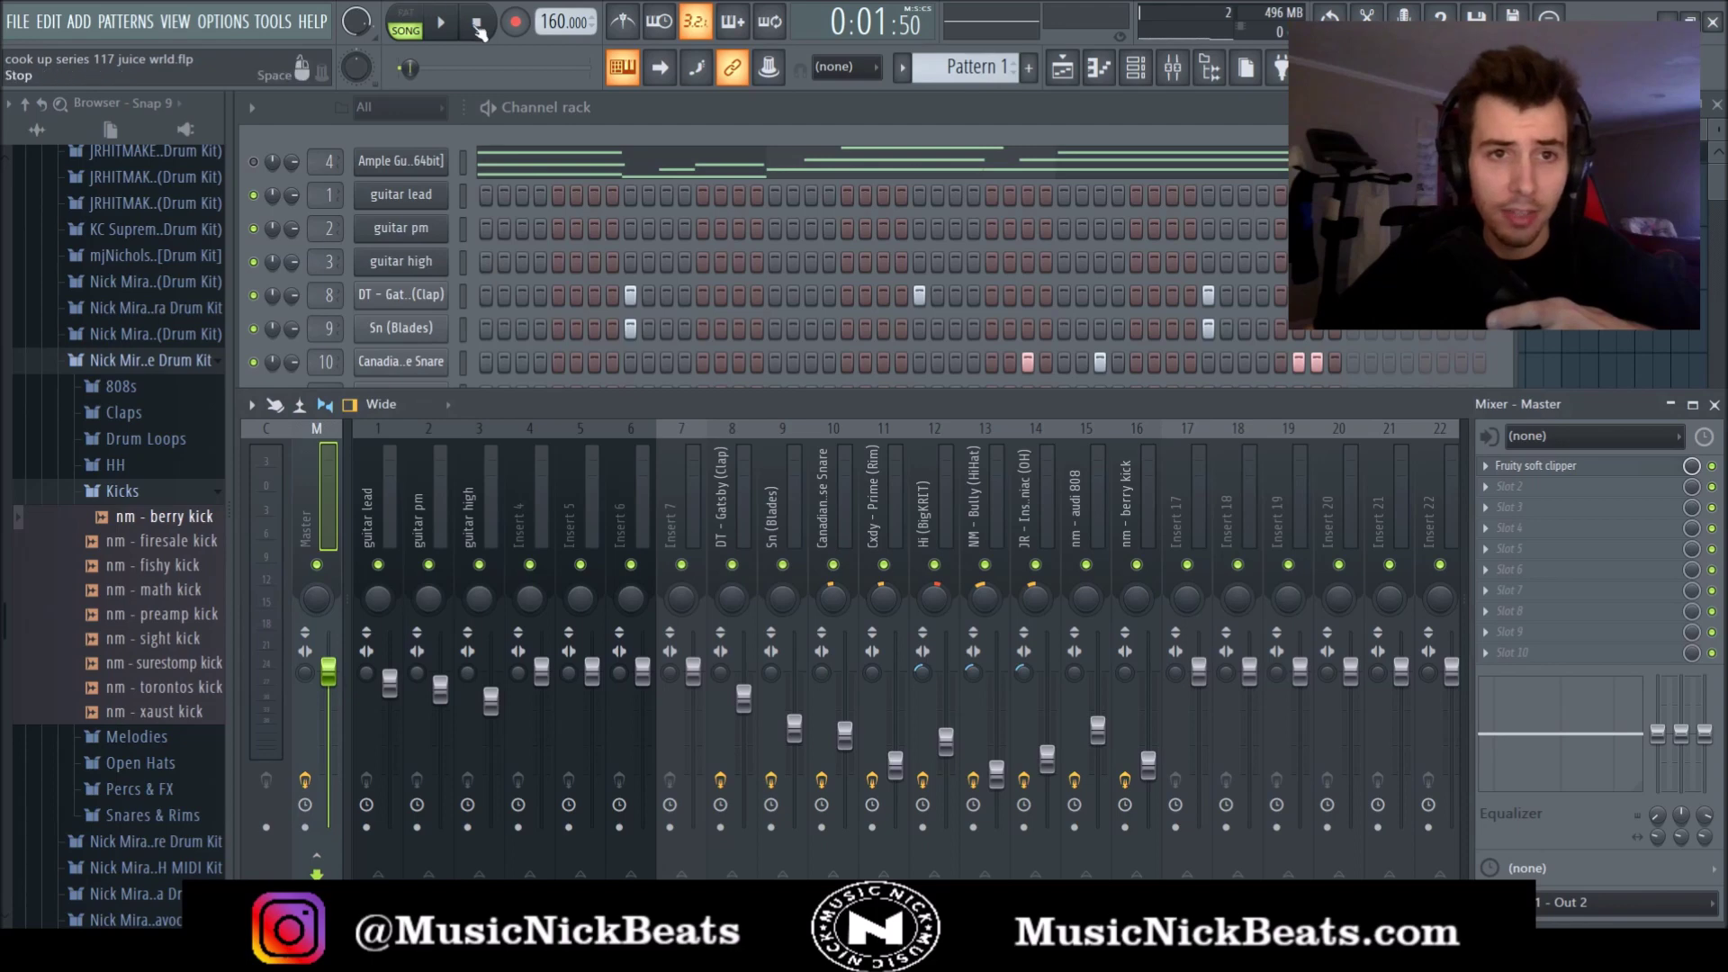
{"action": "left_click", "coordinate": [41, 117]}
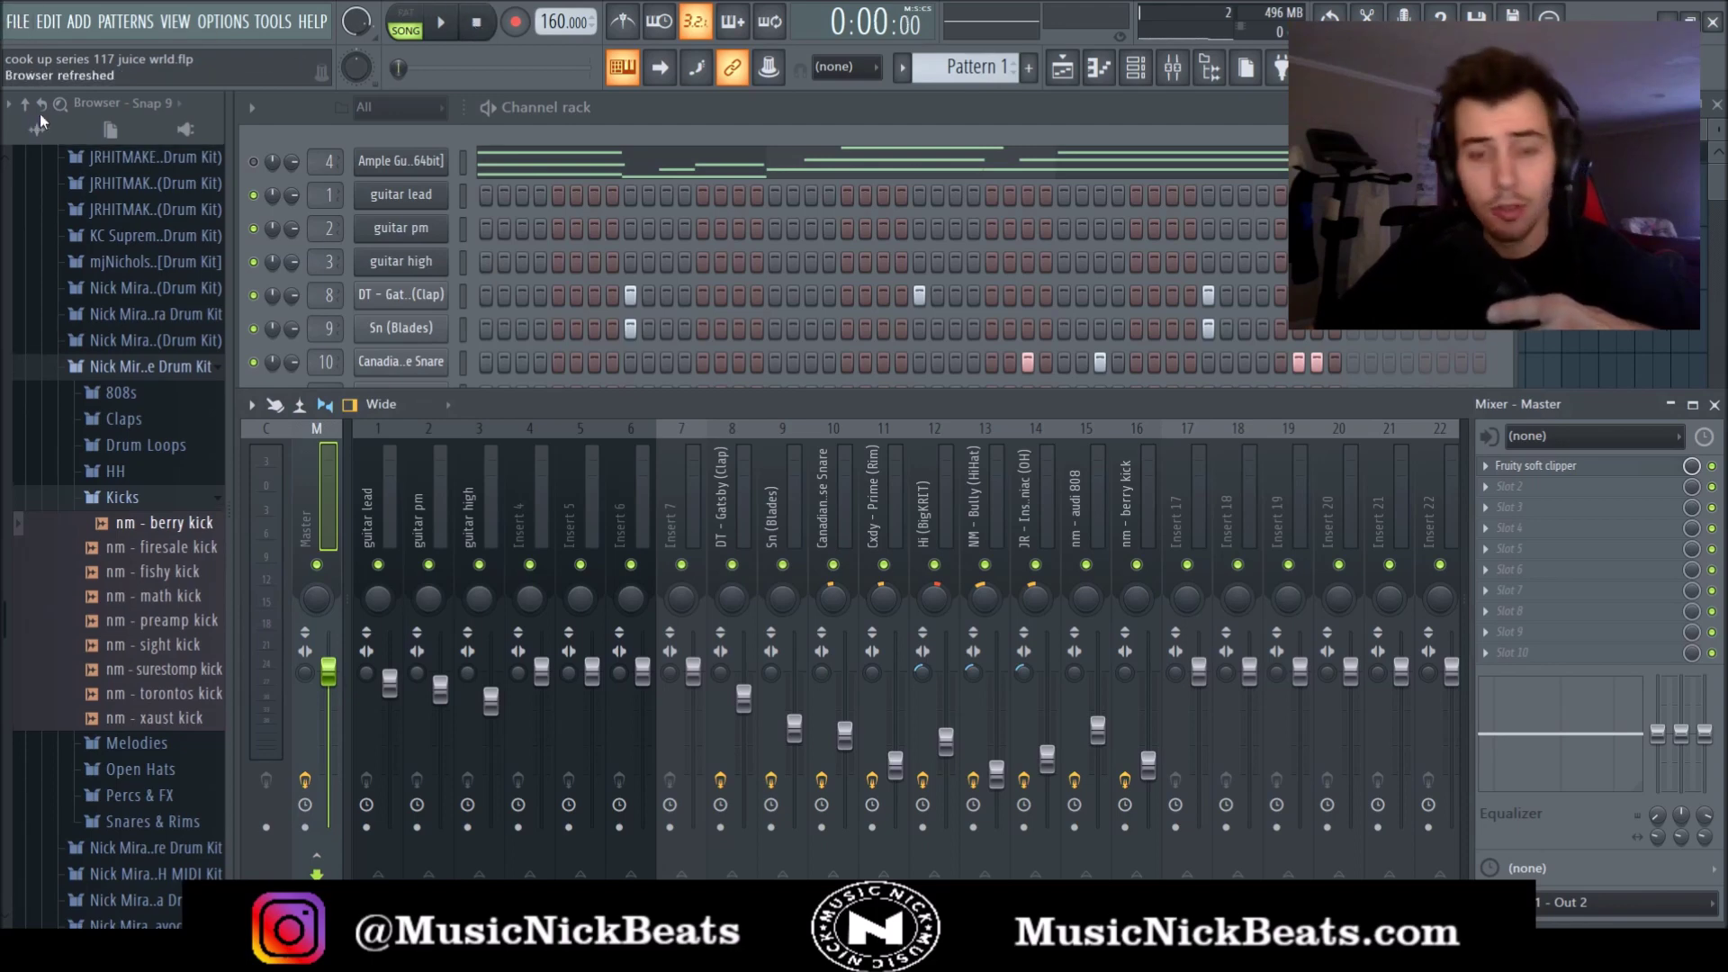
Lower the mixer levels of the drum inserts slightly, including the berry kick and the audi 808.
{"action": "left_click_drag", "start_coordinate": [996, 775], "coordinate": [1047, 785]}
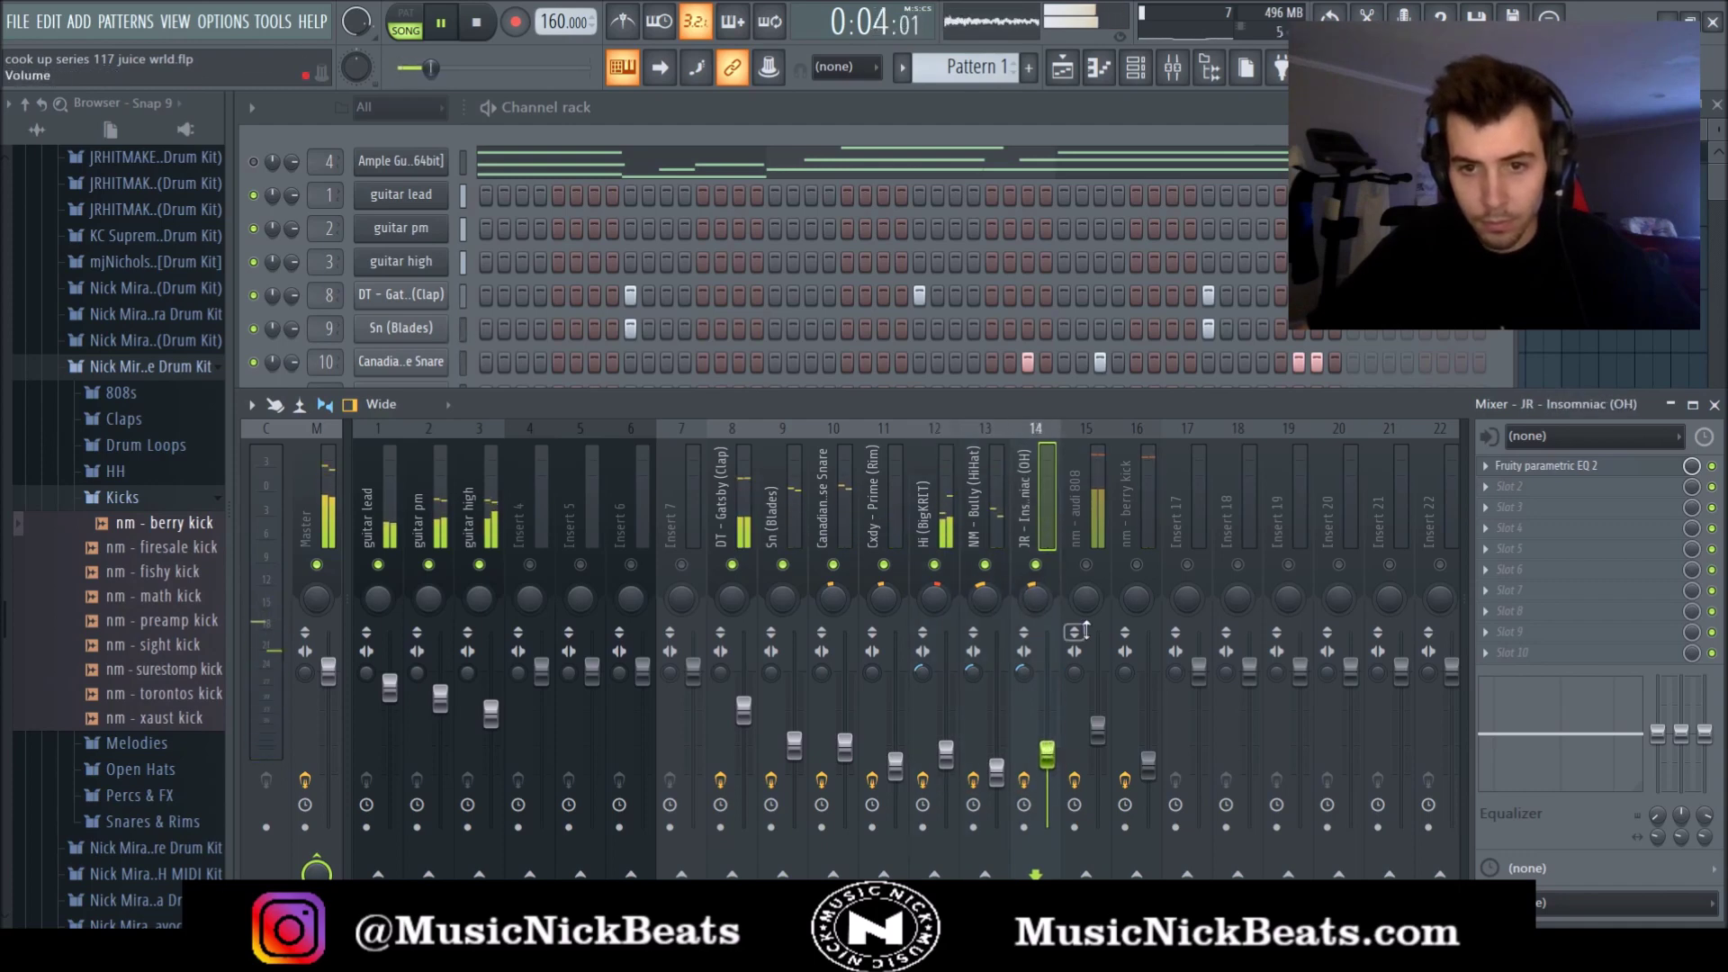
{"action": "left_click", "coordinate": [1096, 582]}
{"action": "mouse_move", "coordinate": [1149, 770]}
{"action": "left_mouse_down"}
{"action": "mouse_move", "coordinate": [1099, 730]}
{"action": "mouse_move", "coordinate": [1149, 785]}
{"action": "left_mouse_up"}
{"action": "left_click_drag", "start_coordinate": [1099, 734], "coordinate": [1106, 743]}
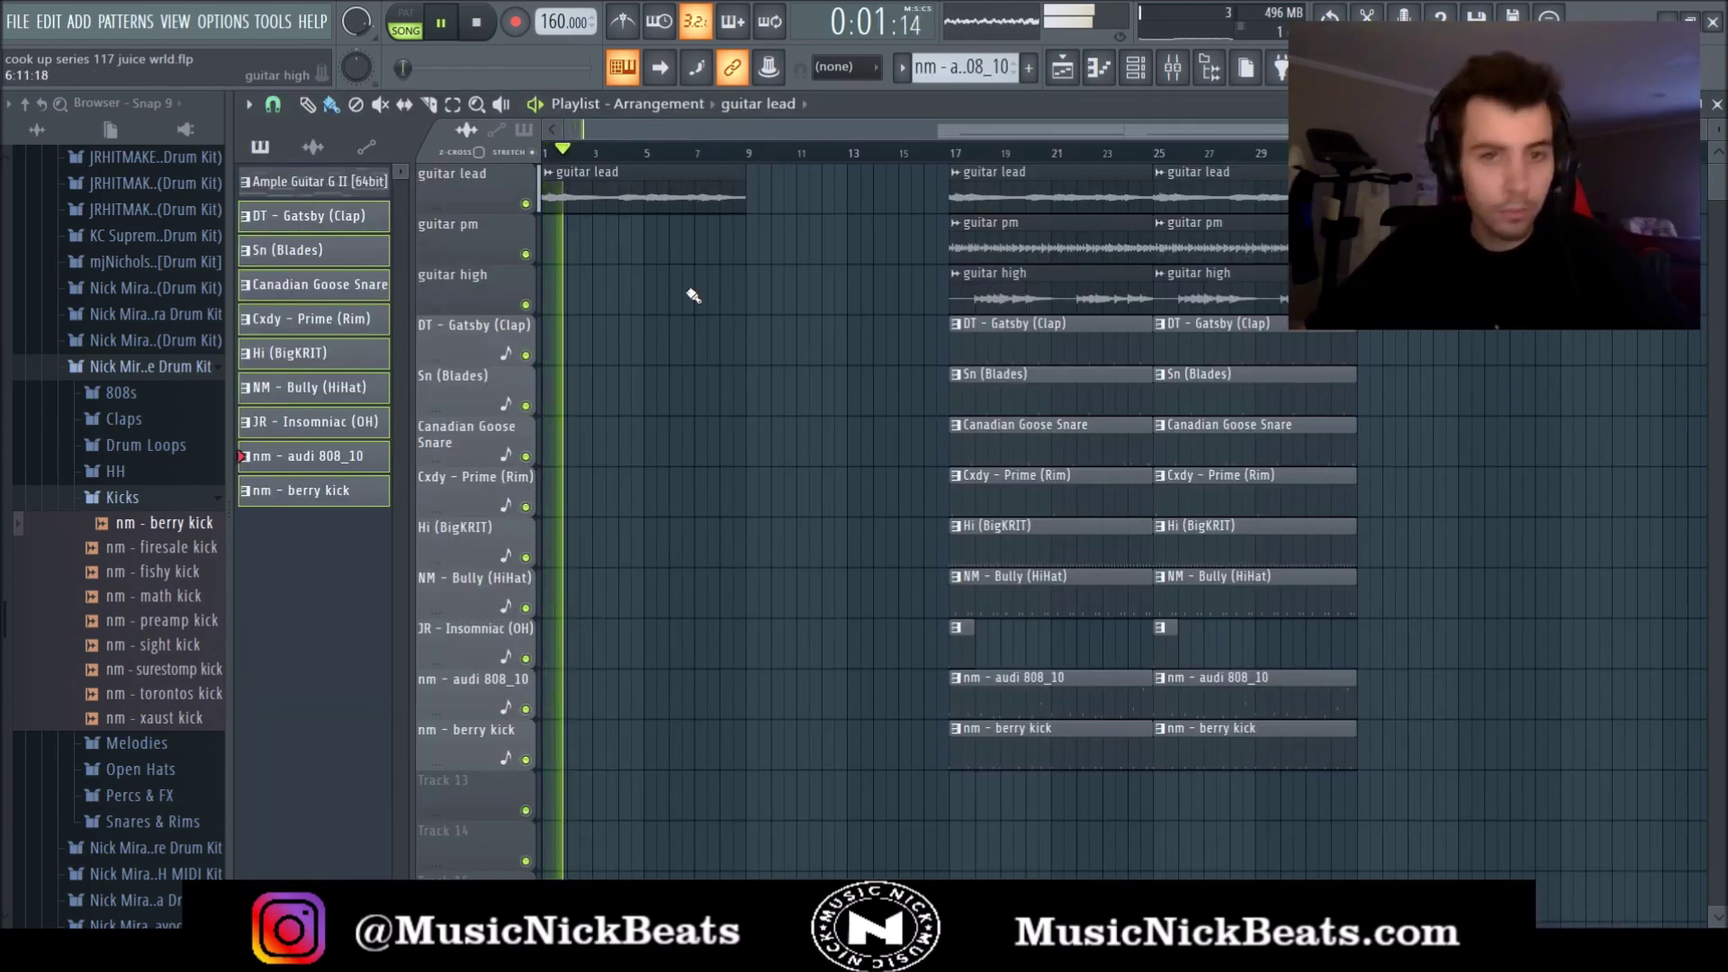
Add the guitar high clip to the intro at bar 1 and move the two full sections 8 bars later.
{"action": "left_click", "coordinate": [1015, 299]}
{"action": "left_click", "coordinate": [552, 295]}
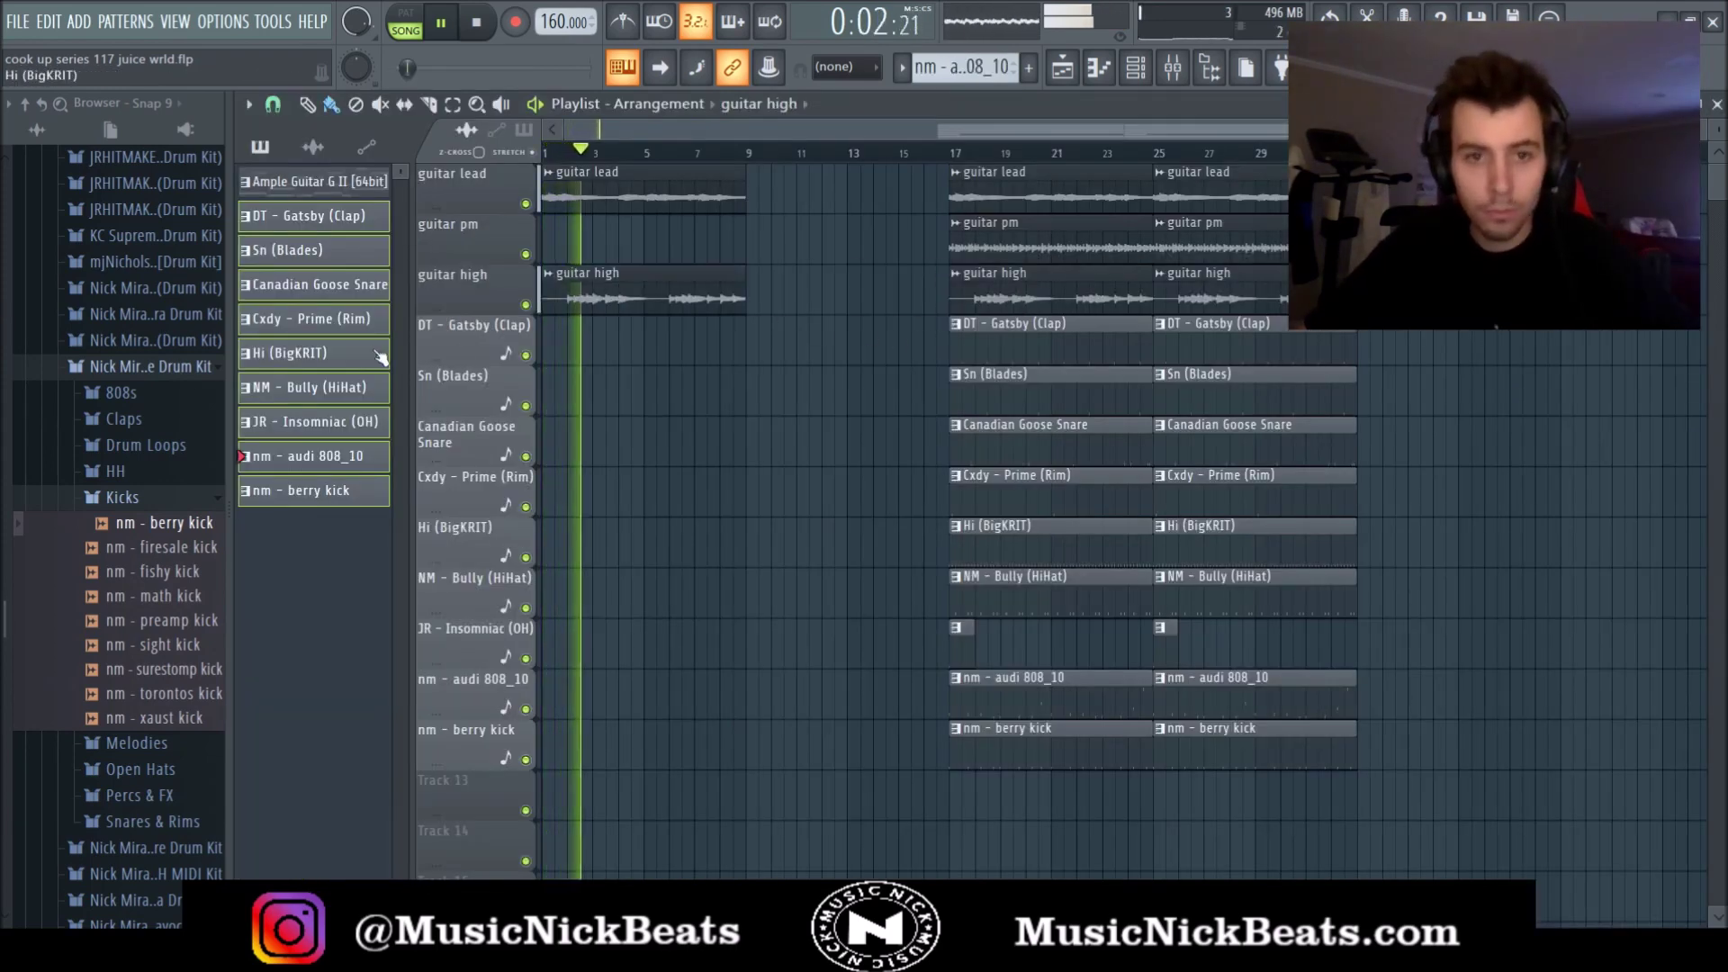
{"action": "left_click_drag", "start_coordinate": [1444, 770], "coordinate": [888, 166]}
{"action": "left_click_drag", "start_coordinate": [1048, 172], "coordinate": [1249, 193]}
Copy a section to bar 9 with guitar lead, guitar pm, drums and 808, leaving out guitar high and the berry kick.
{"action": "left_click_drag", "start_coordinate": [1065, 204], "coordinate": [1235, 255]}
{"action": "left_click_drag", "start_coordinate": [1233, 199], "coordinate": [828, 197]}
{"action": "left_click_drag", "start_coordinate": [1102, 821], "coordinate": [837, 348]}
{"action": "right_click", "coordinate": [814, 740]}
{"action": "scroll", "coordinate": [784, 731], "scroll_direction": "up", "scroll_amount": 3}
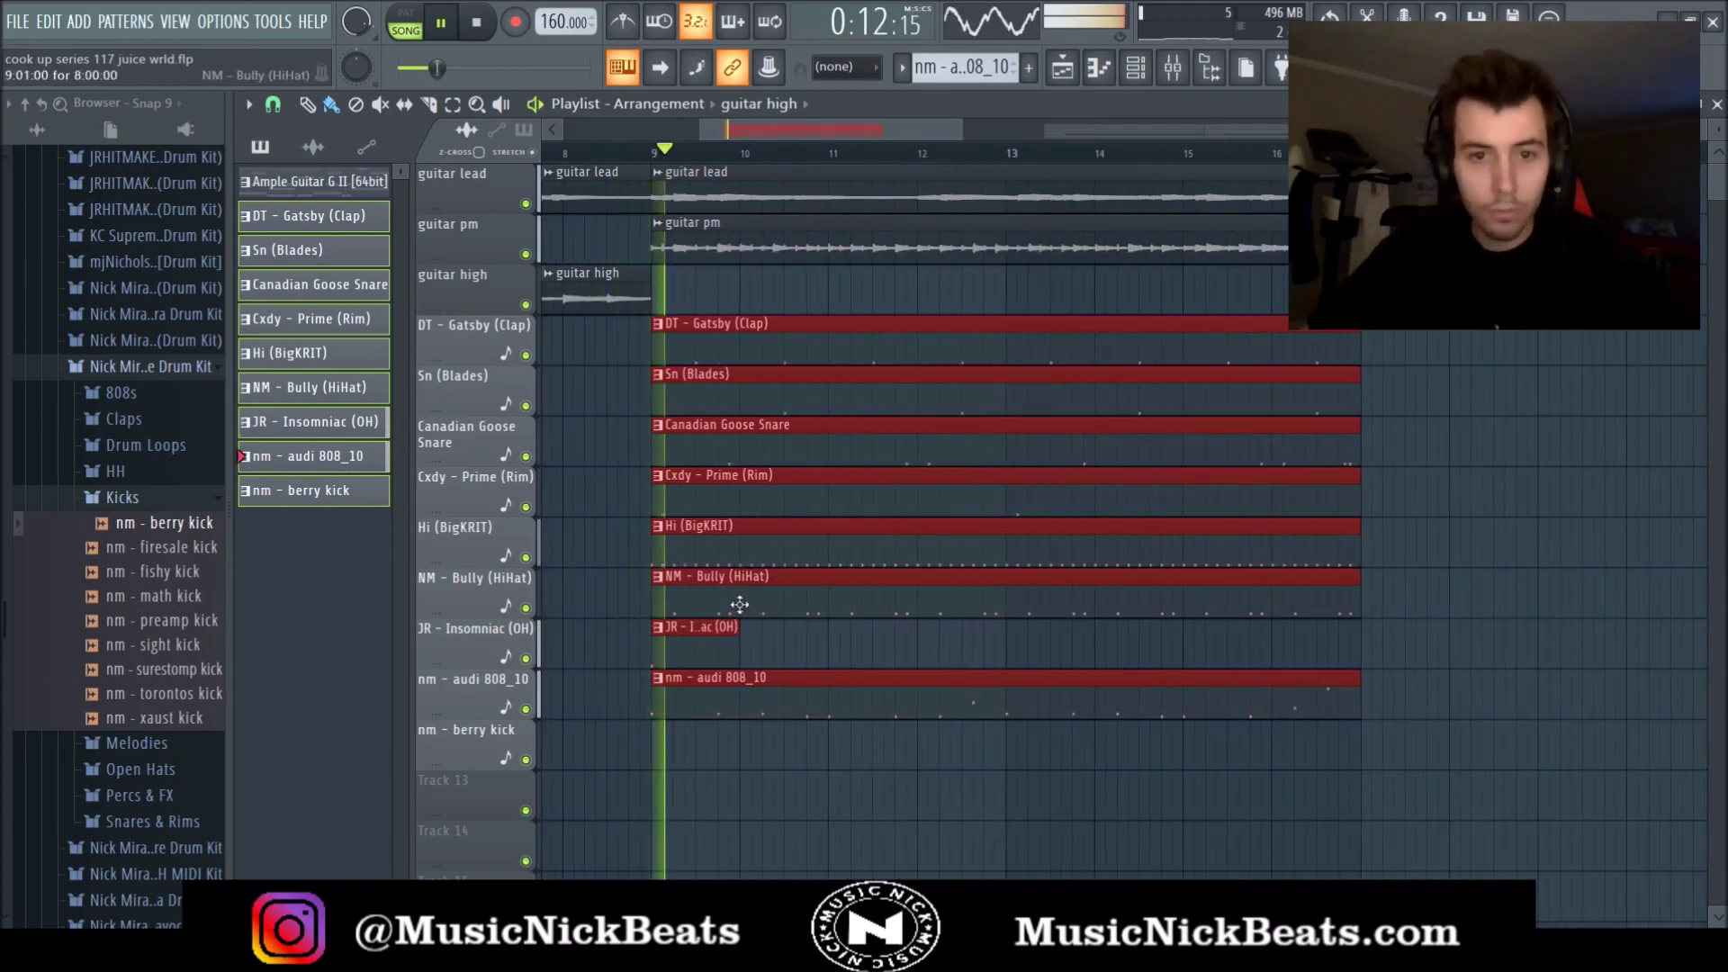
{"action": "scroll", "coordinate": [739, 604], "scroll_direction": "down", "scroll_amount": 3}
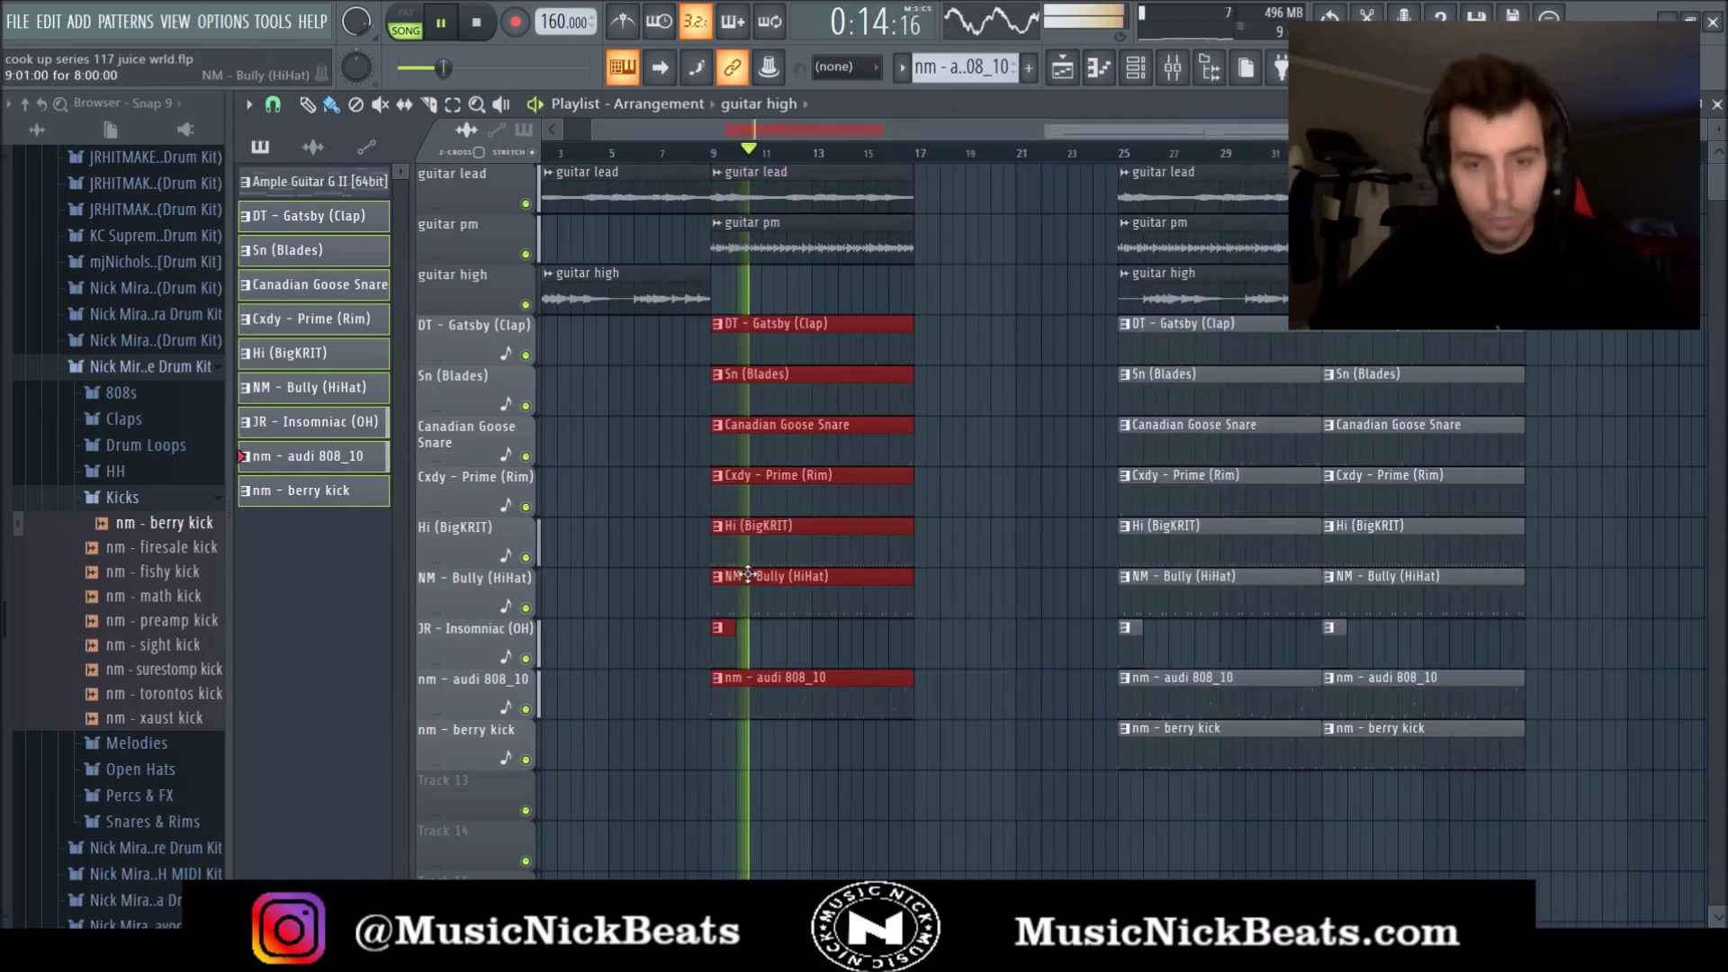
Copy a full section including guitar high and berry kick to bar 17, and move the two spare sections to start at bar 41.
{"action": "left_click_drag", "start_coordinate": [1602, 817], "coordinate": [1407, 205]}
{"action": "left_click_drag", "start_coordinate": [1489, 860], "coordinate": [1202, 174]}
{"action": "left_click_drag", "start_coordinate": [1399, 191], "coordinate": [989, 187]}
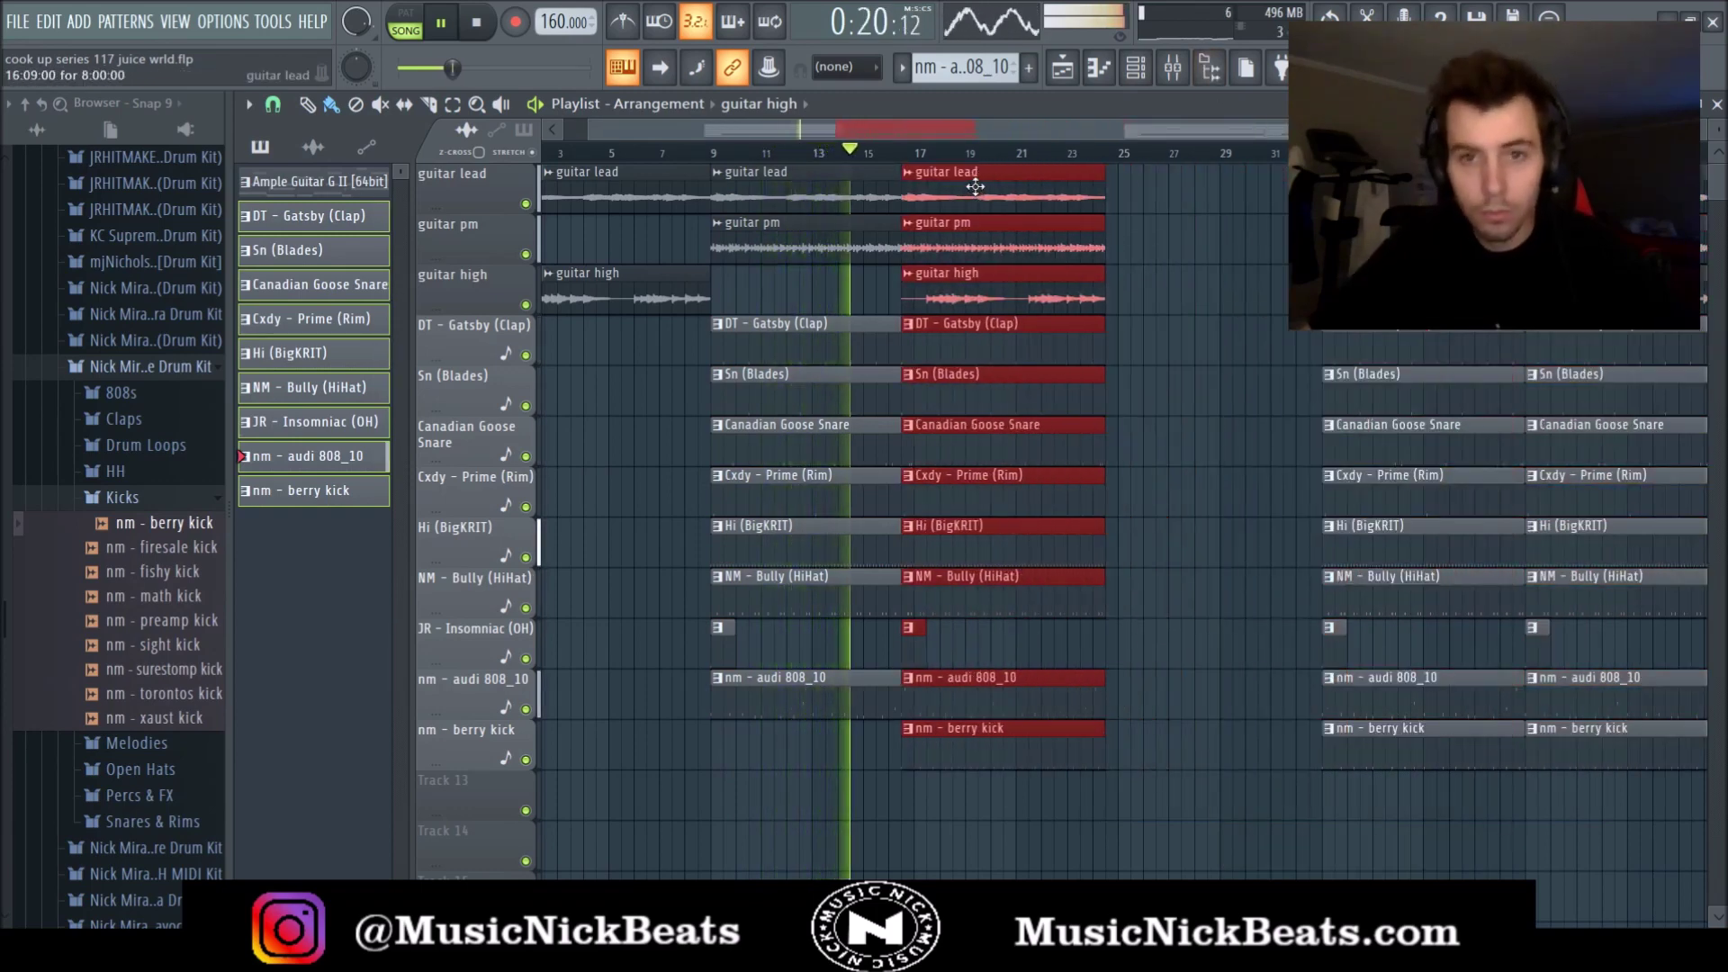
{"action": "left_click_drag", "start_coordinate": [1083, 132], "coordinate": [1267, 135]}
{"action": "left_click_drag", "start_coordinate": [1044, 815], "coordinate": [1699, 167]}
{"action": "left_click_drag", "start_coordinate": [1136, 193], "coordinate": [1339, 193]}
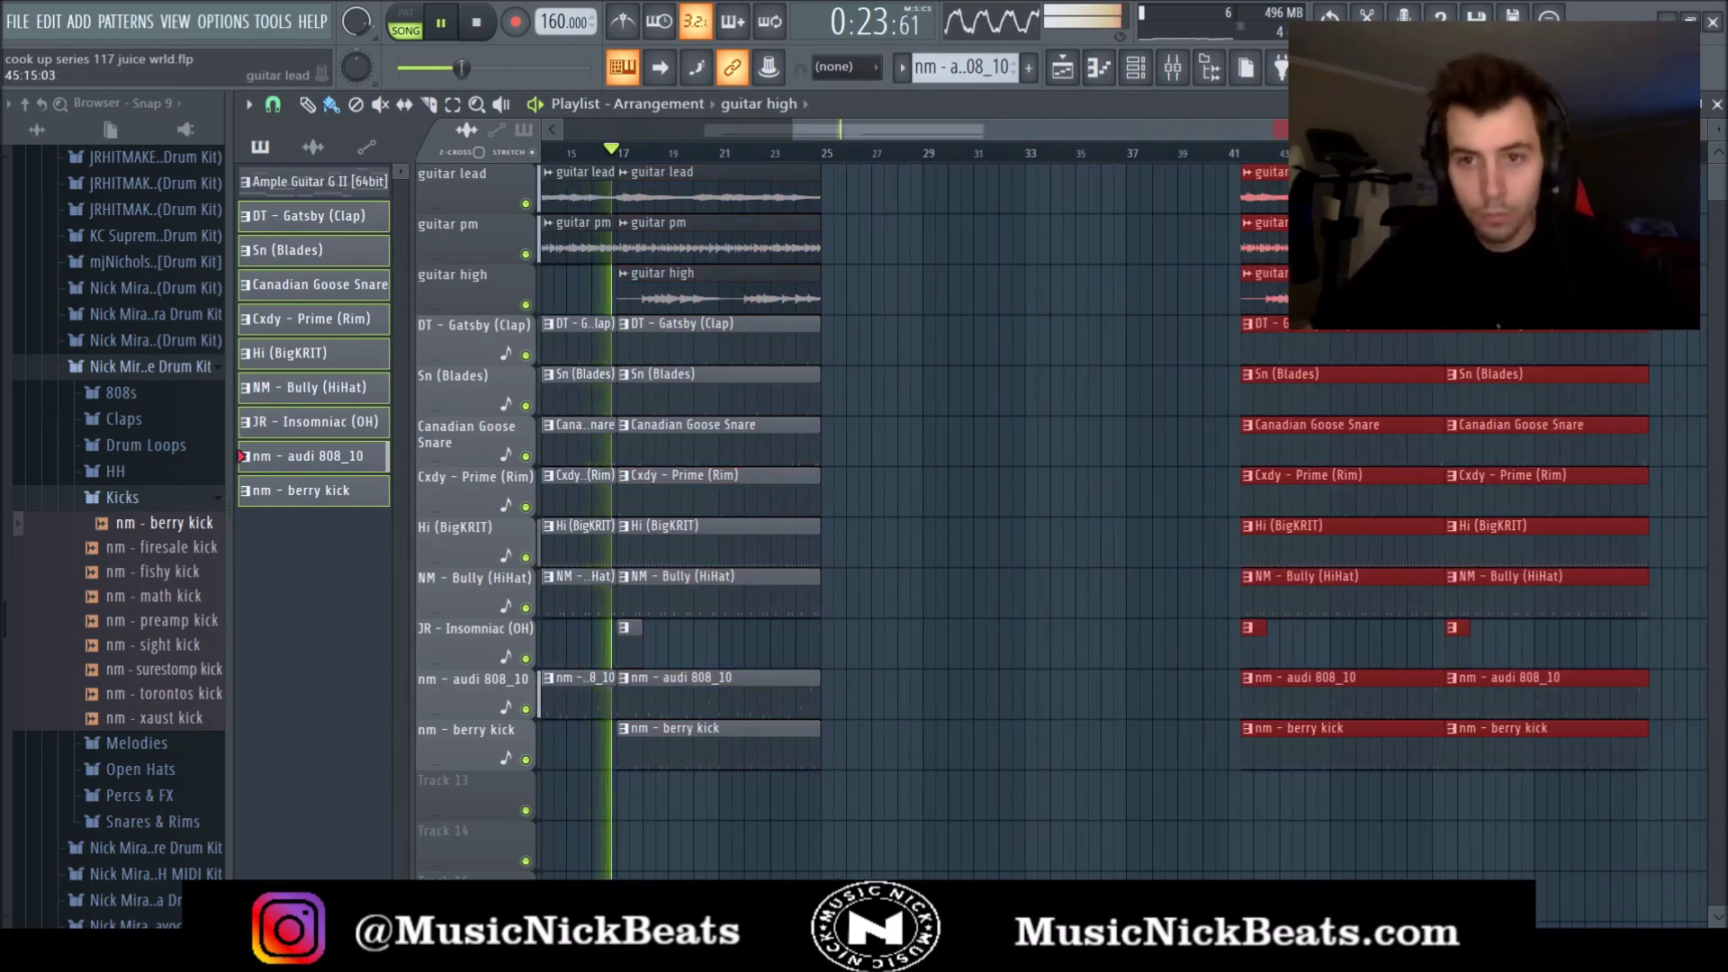
{"action": "left_click", "coordinate": [1114, 224]}
{"action": "scroll", "coordinate": [1114, 224], "scroll_direction": "down", "scroll_amount": 2, "text": "ctrl"}
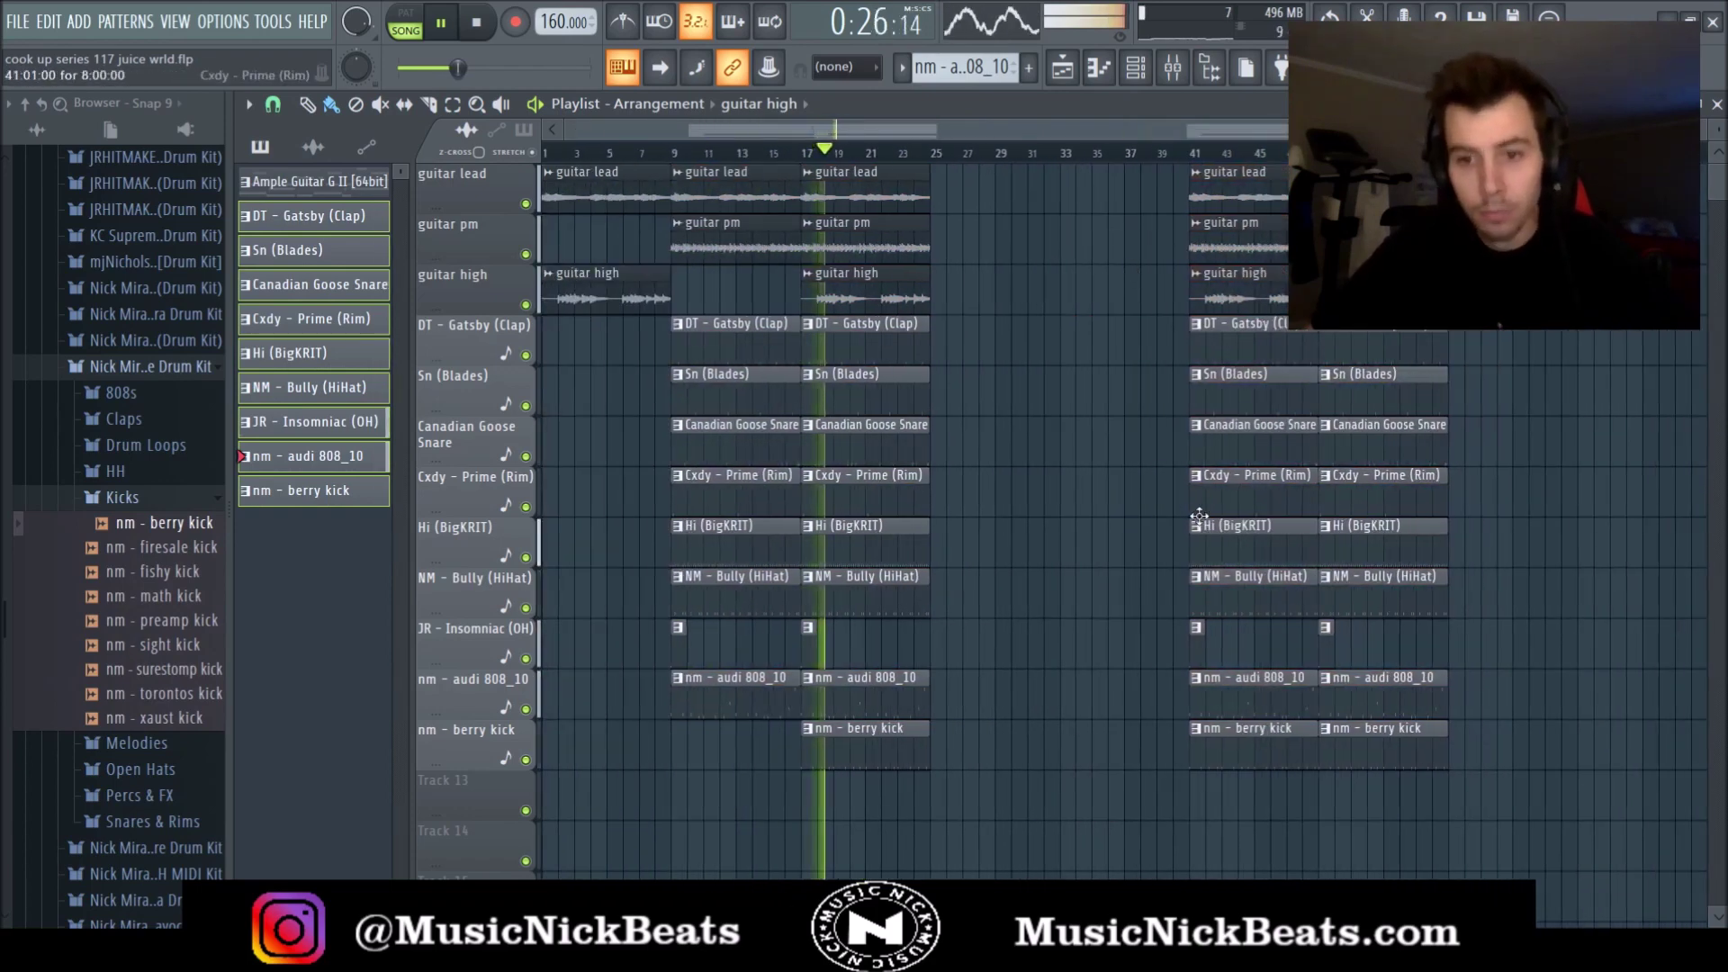
Duplicate the bar 17 section to bar 25 and strip guitar high, the 808 and the berry kick from the copy.
{"action": "scroll", "coordinate": [1103, 594], "scroll_direction": "up", "scroll_amount": 1, "text": "ctrl"}
{"action": "left_click_drag", "start_coordinate": [995, 824], "coordinate": [752, 164], "text": "ctrl"}
{"action": "key", "text": "ctrl+b"}
{"action": "scroll", "coordinate": [1011, 259], "scroll_direction": "up", "scroll_amount": 4, "text": "ctrl"}
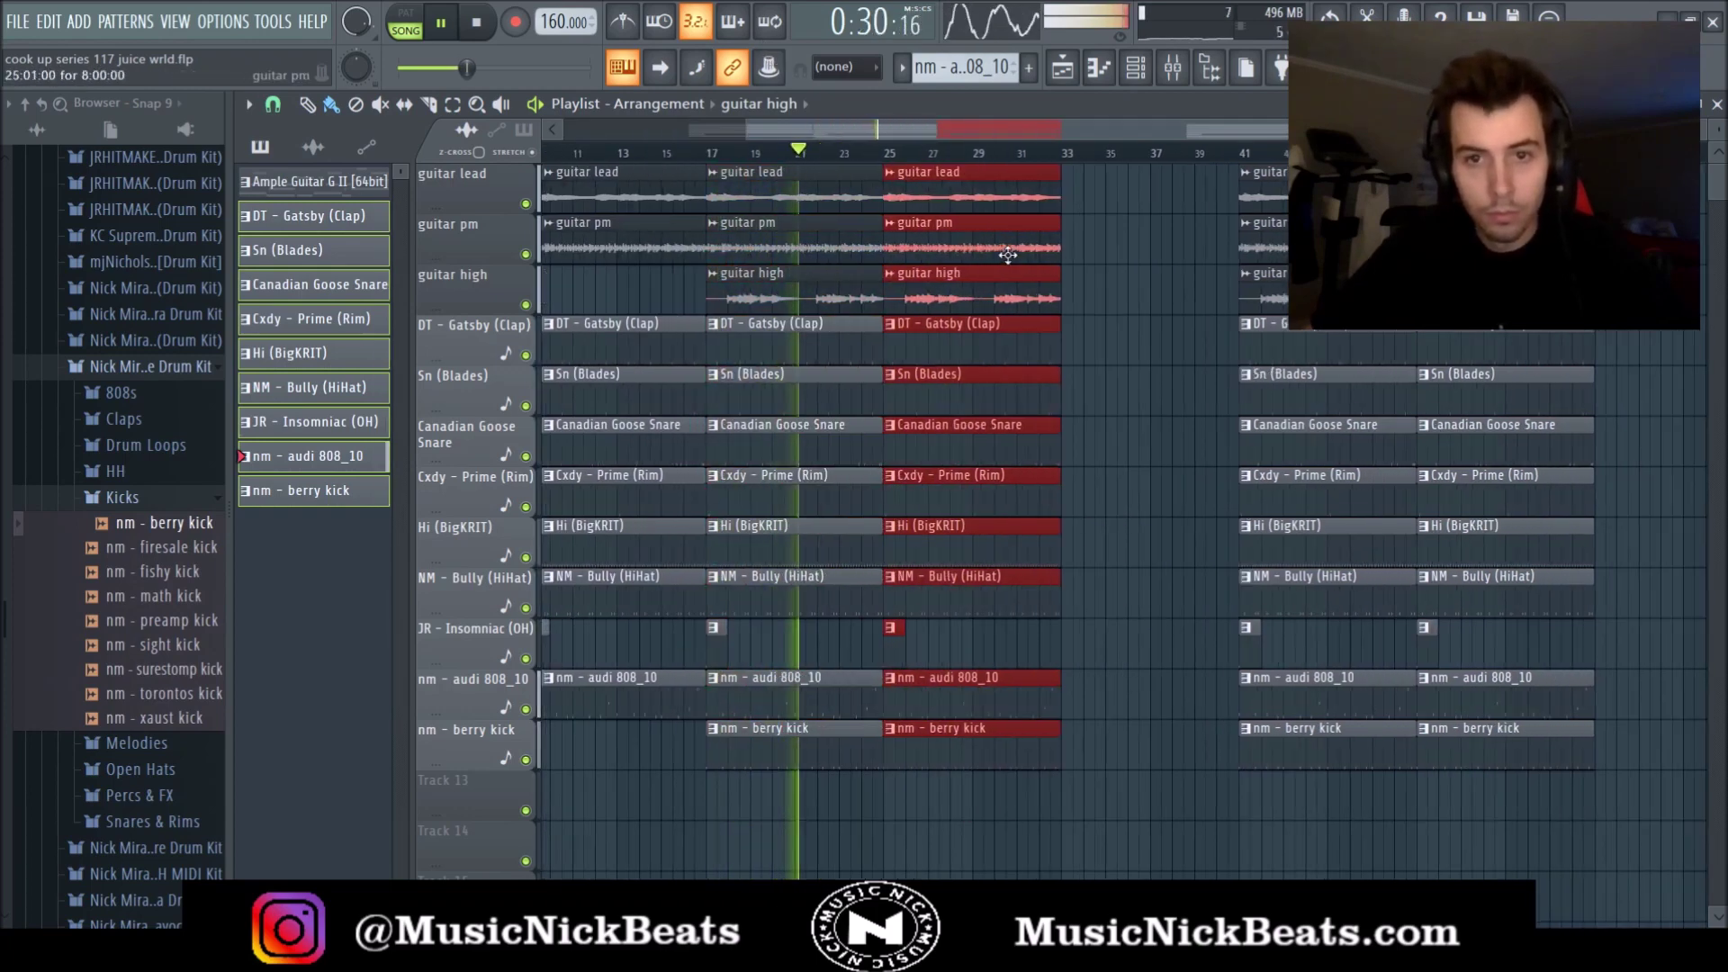
{"action": "right_click", "coordinate": [998, 287]}
{"action": "left_click_drag", "start_coordinate": [1112, 841], "coordinate": [721, 717], "text": "ctrl"}
{"action": "key", "text": "ctrl+s"}
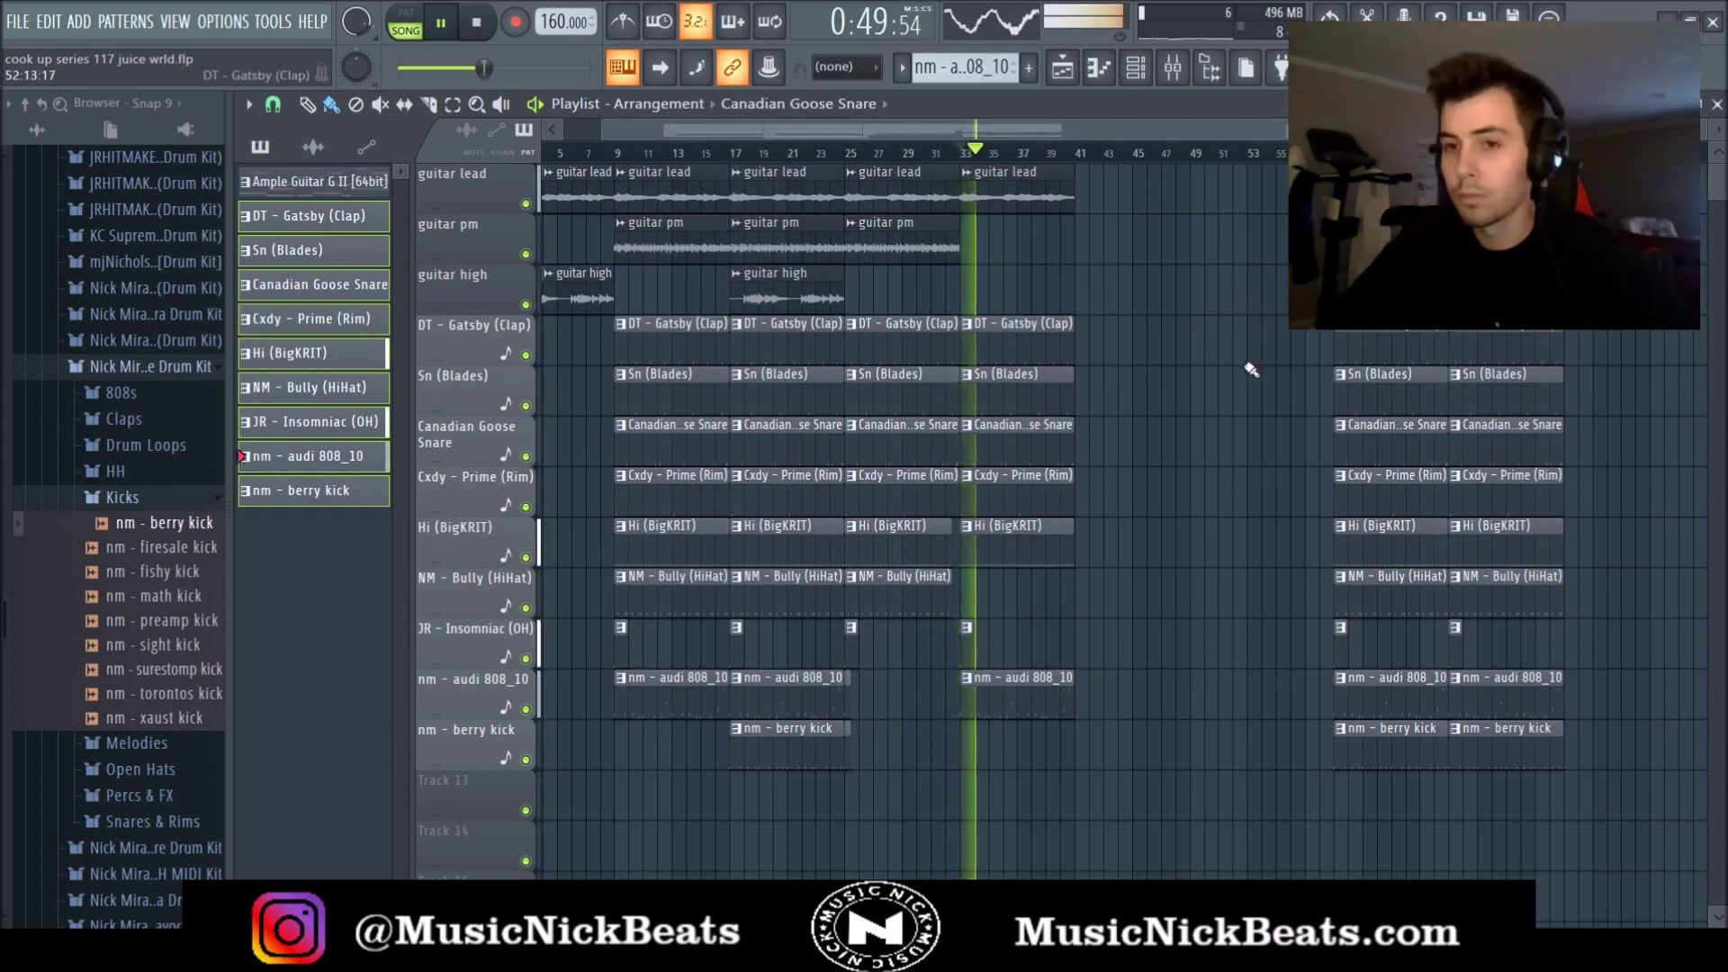
Copy a full section to bar 41 and delete its guitar pm clip.
{"action": "scroll", "coordinate": [1250, 363], "scroll_direction": "down", "scroll_amount": 1, "text": "ctrl"}
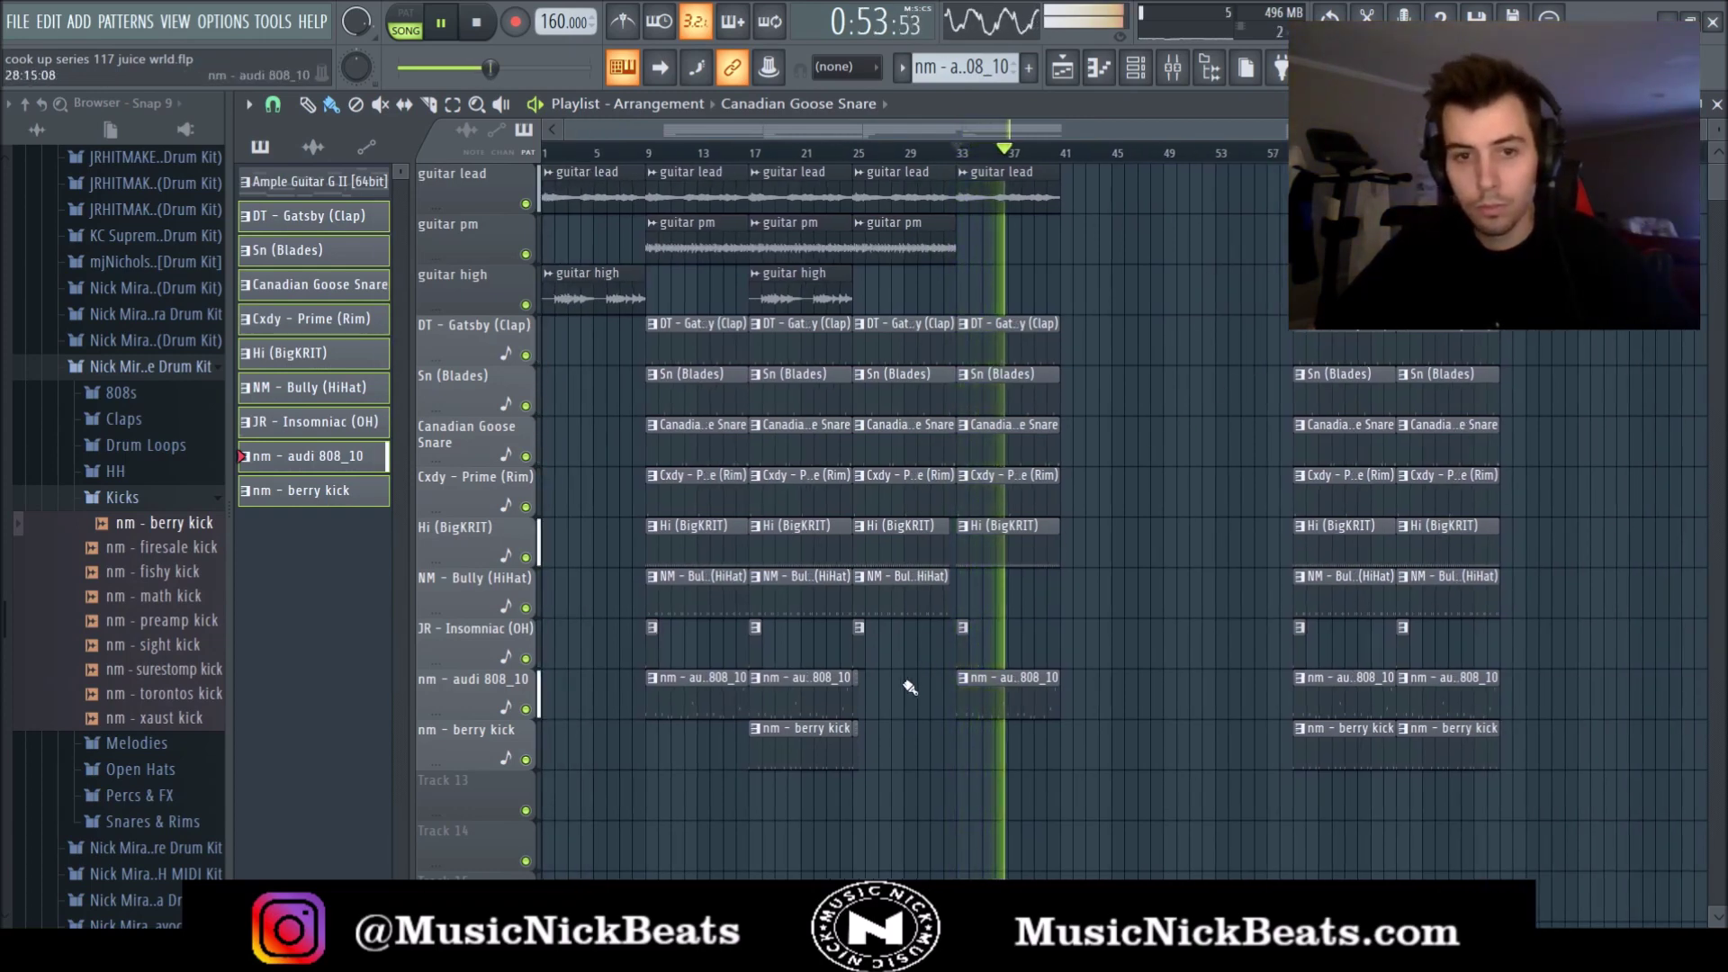
{"action": "left_click_drag", "start_coordinate": [831, 817], "coordinate": [1087, 223], "text": "ctrl"}
{"action": "scroll", "coordinate": [1088, 230], "scroll_direction": "up", "scroll_amount": 4, "text": "ctrl"}
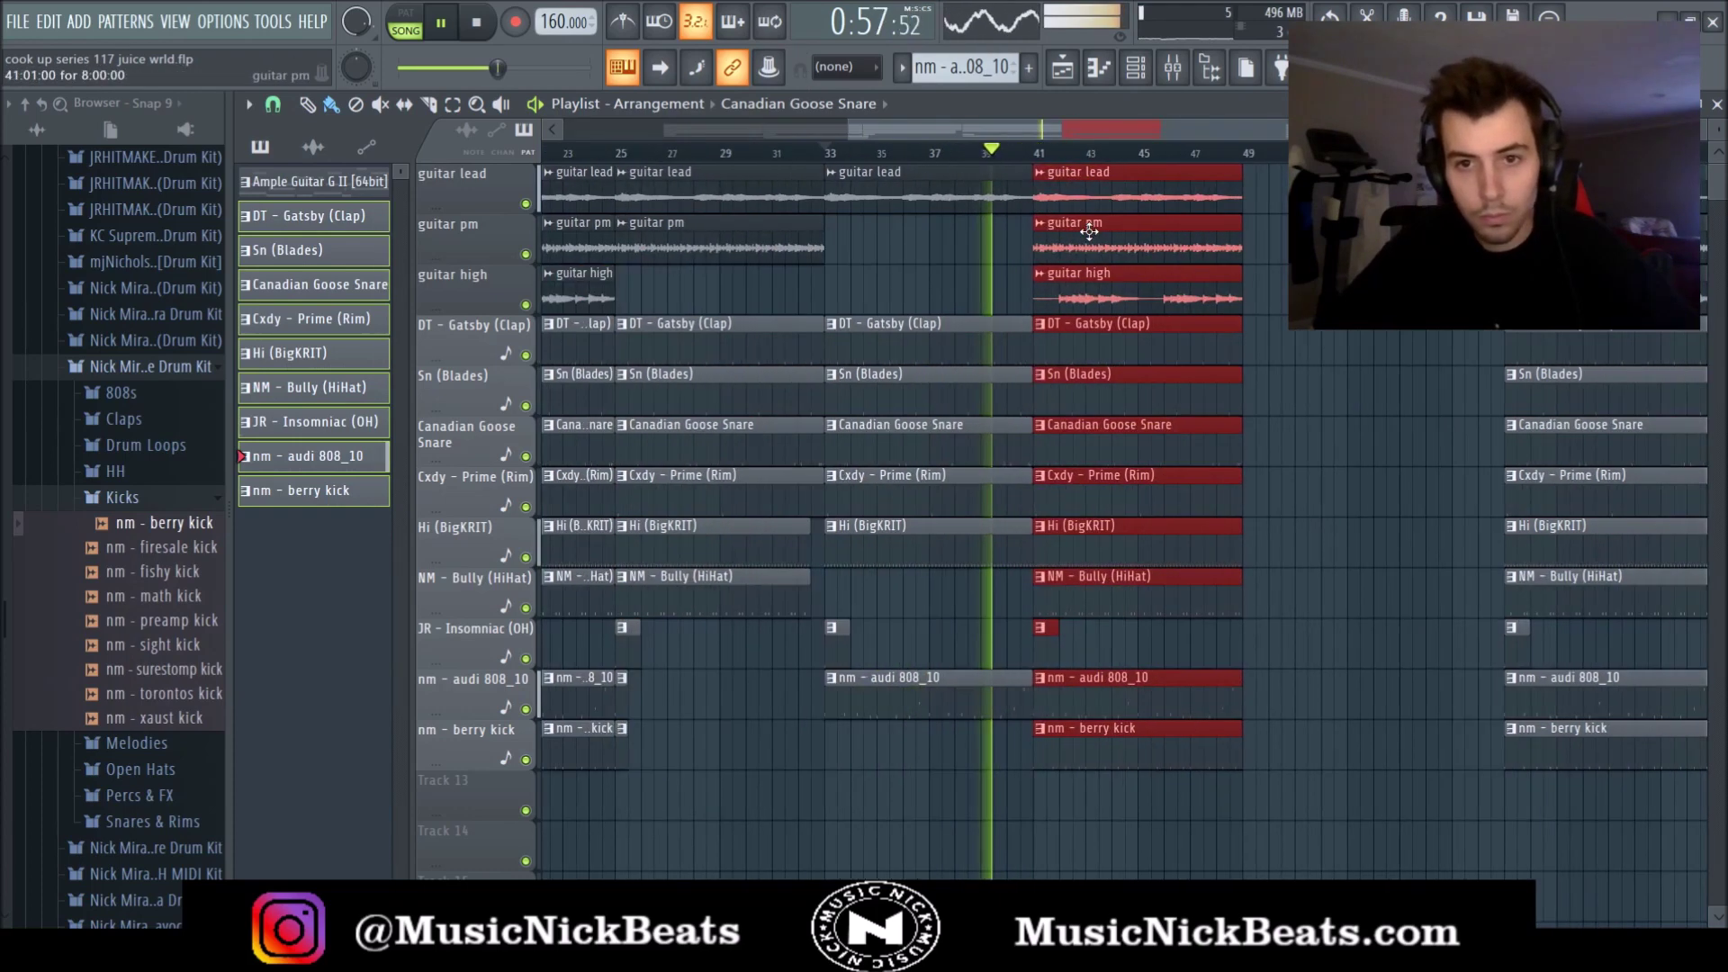
{"action": "right_click", "coordinate": [1089, 231]}
{"action": "scroll", "coordinate": [817, 630], "scroll_direction": "up", "scroll_amount": 3, "text": "ctrl"}
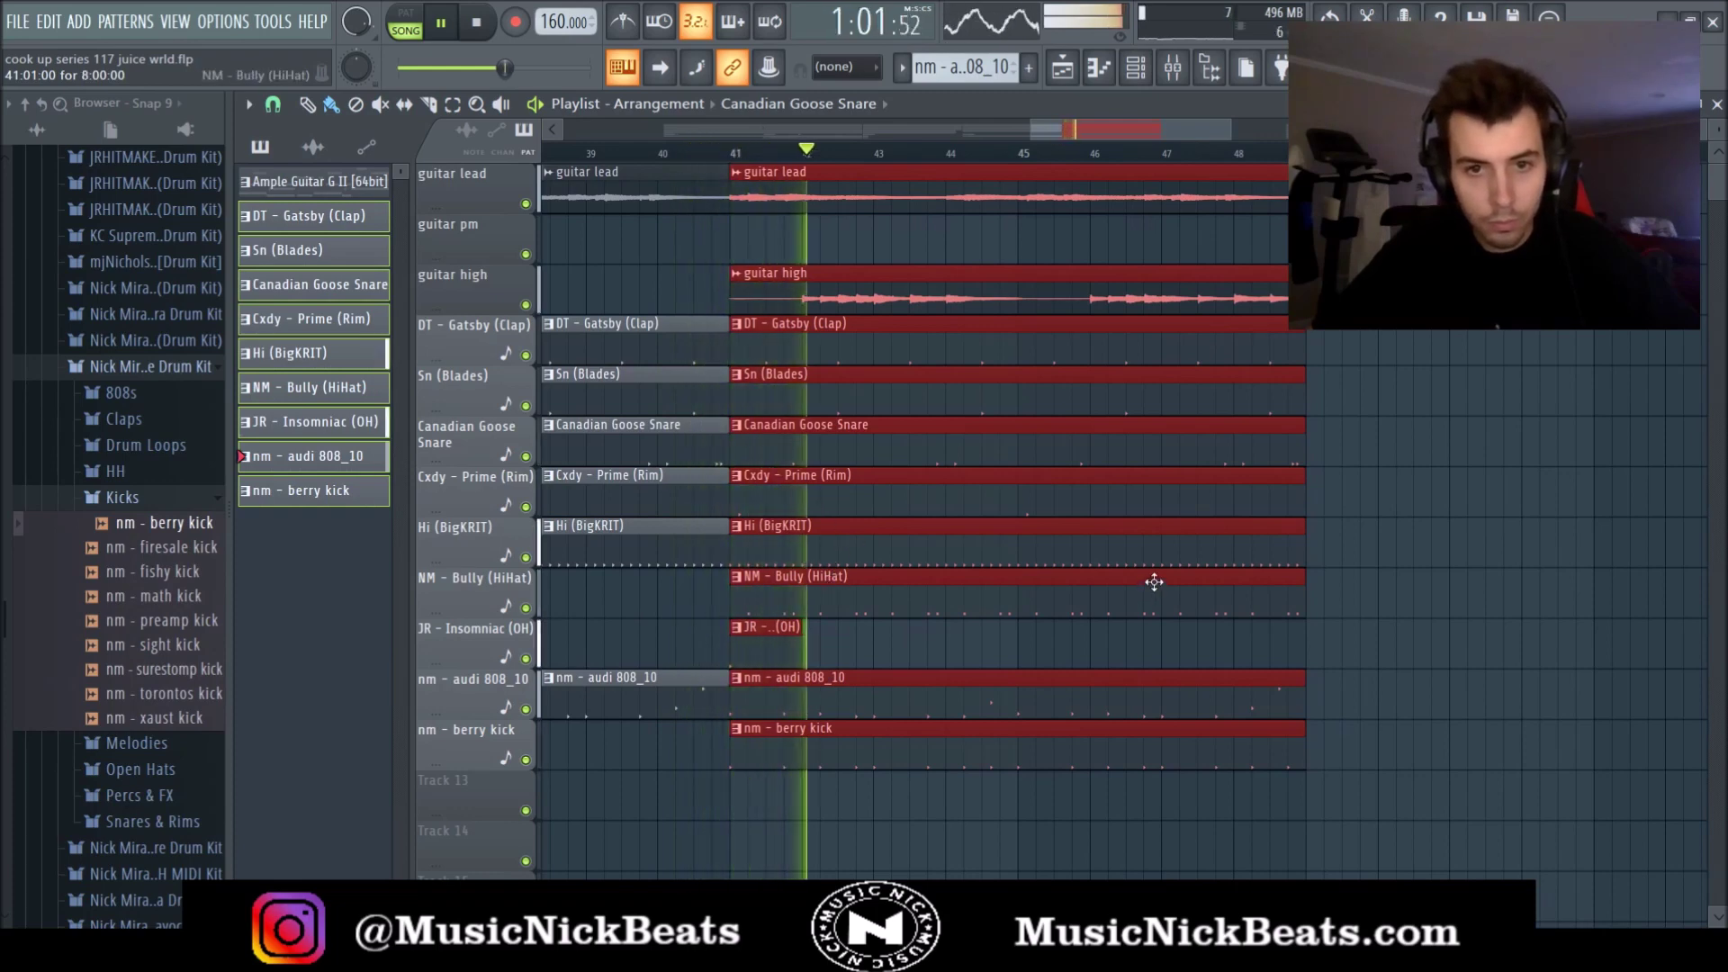
Check the track levels in the mixer, including the guitar high fader.
{"action": "key", "text": "F6"}
{"action": "key", "text": "F9"}
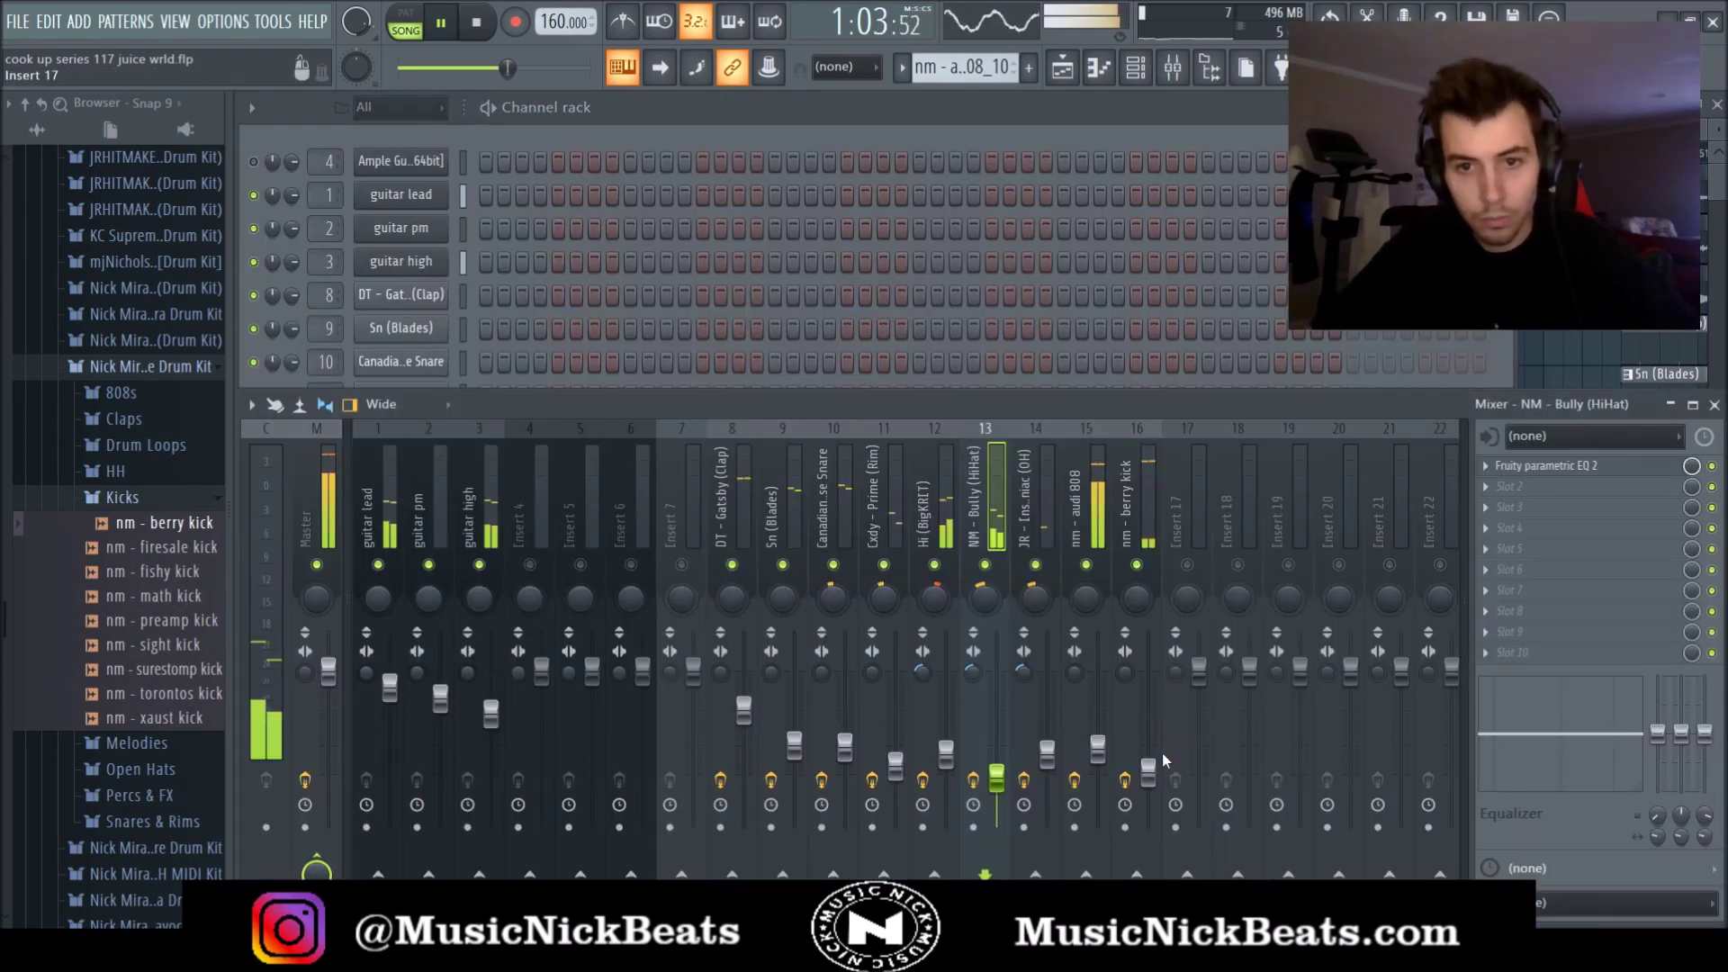
{"action": "left_click", "coordinate": [490, 714]}
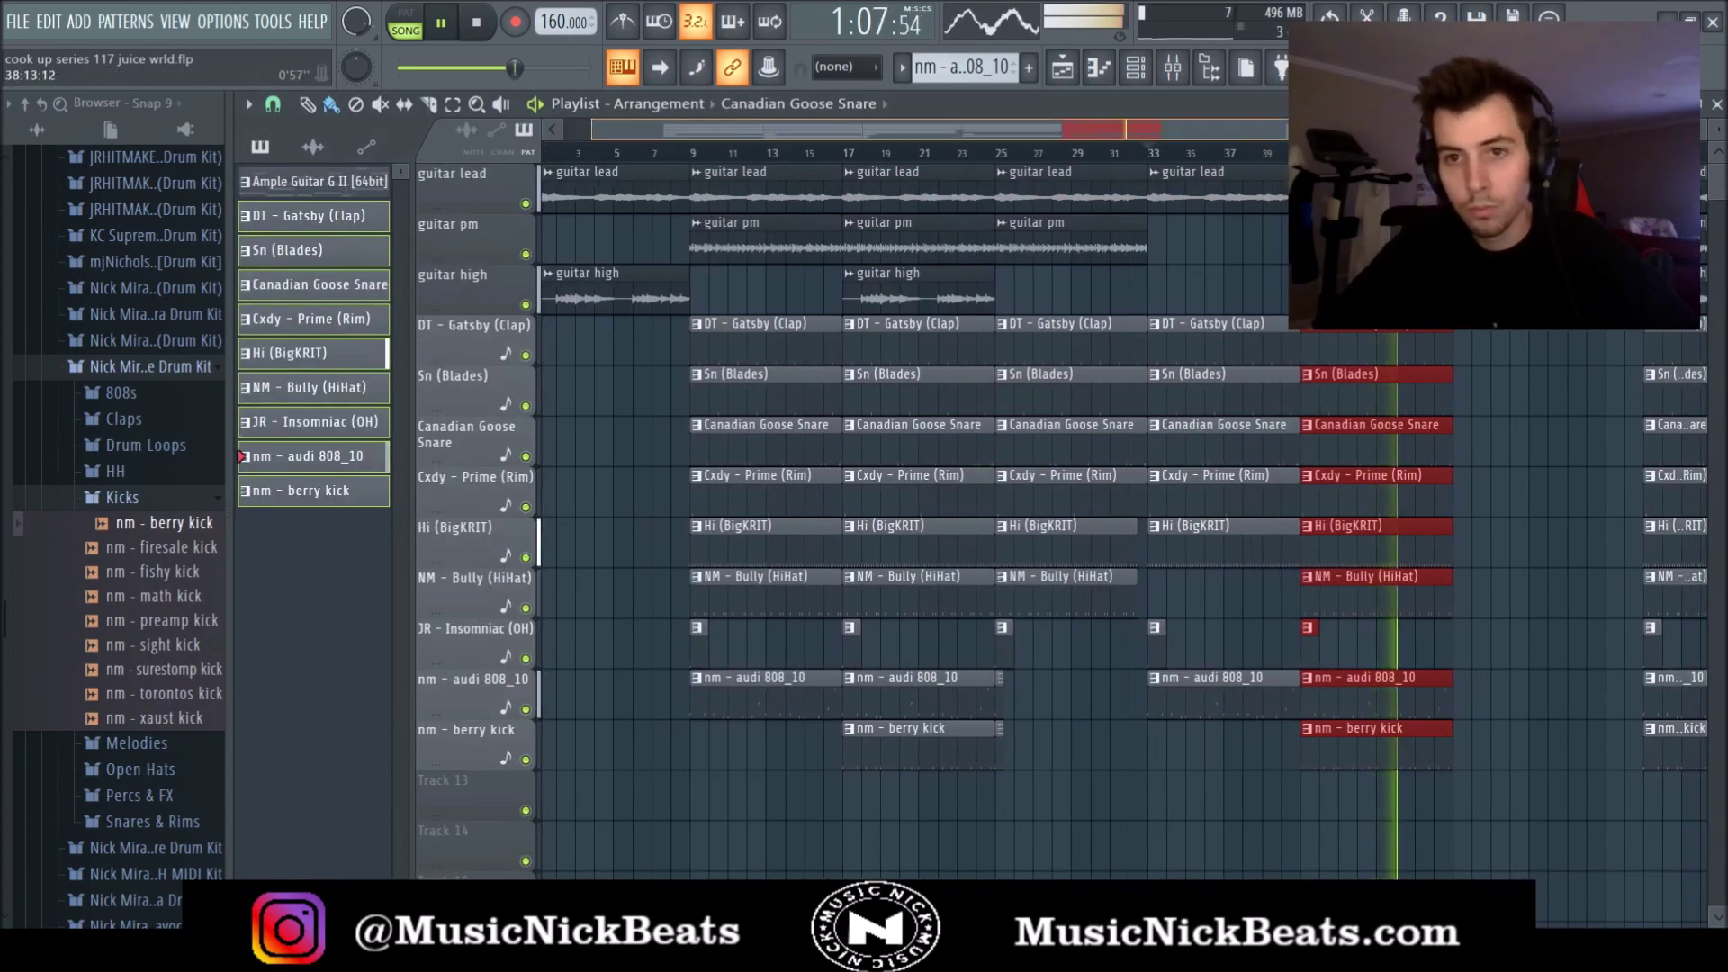
Trim the bar 41 drum clips to end at bar 47 and the 808 and berry kick clips to 6:04:00, saving the project.
{"action": "left_click_drag", "start_coordinate": [1303, 129], "coordinate": [1543, 131]}
{"action": "scroll", "coordinate": [1457, 458], "scroll_direction": "down", "scroll_amount": 3}
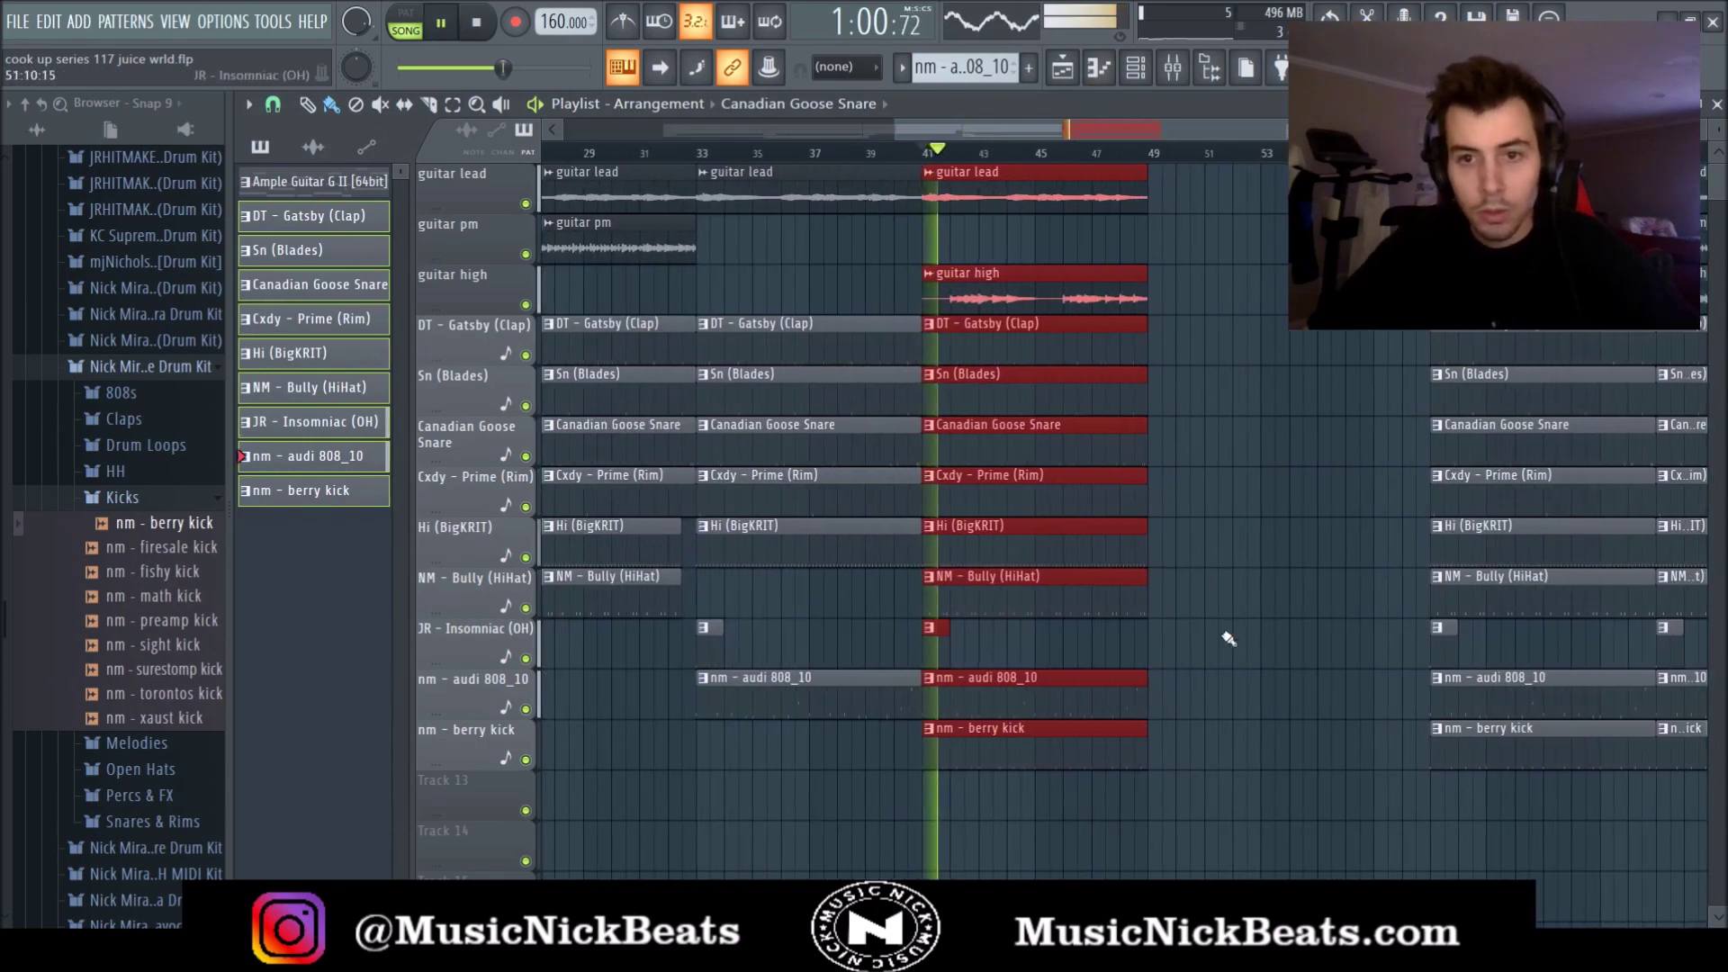
{"action": "scroll", "coordinate": [1126, 829], "scroll_direction": "up", "scroll_amount": 3}
{"action": "left_click_drag", "start_coordinate": [1144, 814], "coordinate": [1006, 351]}
{"action": "left_click", "coordinate": [1038, 717], "text": "ctrl"}
{"action": "mouse_move", "coordinate": [1038, 729]}
{"action": "left_mouse_down"}
{"action": "mouse_move", "coordinate": [1003, 709]}
{"action": "mouse_move", "coordinate": [1025, 705]}
{"action": "left_mouse_up"}
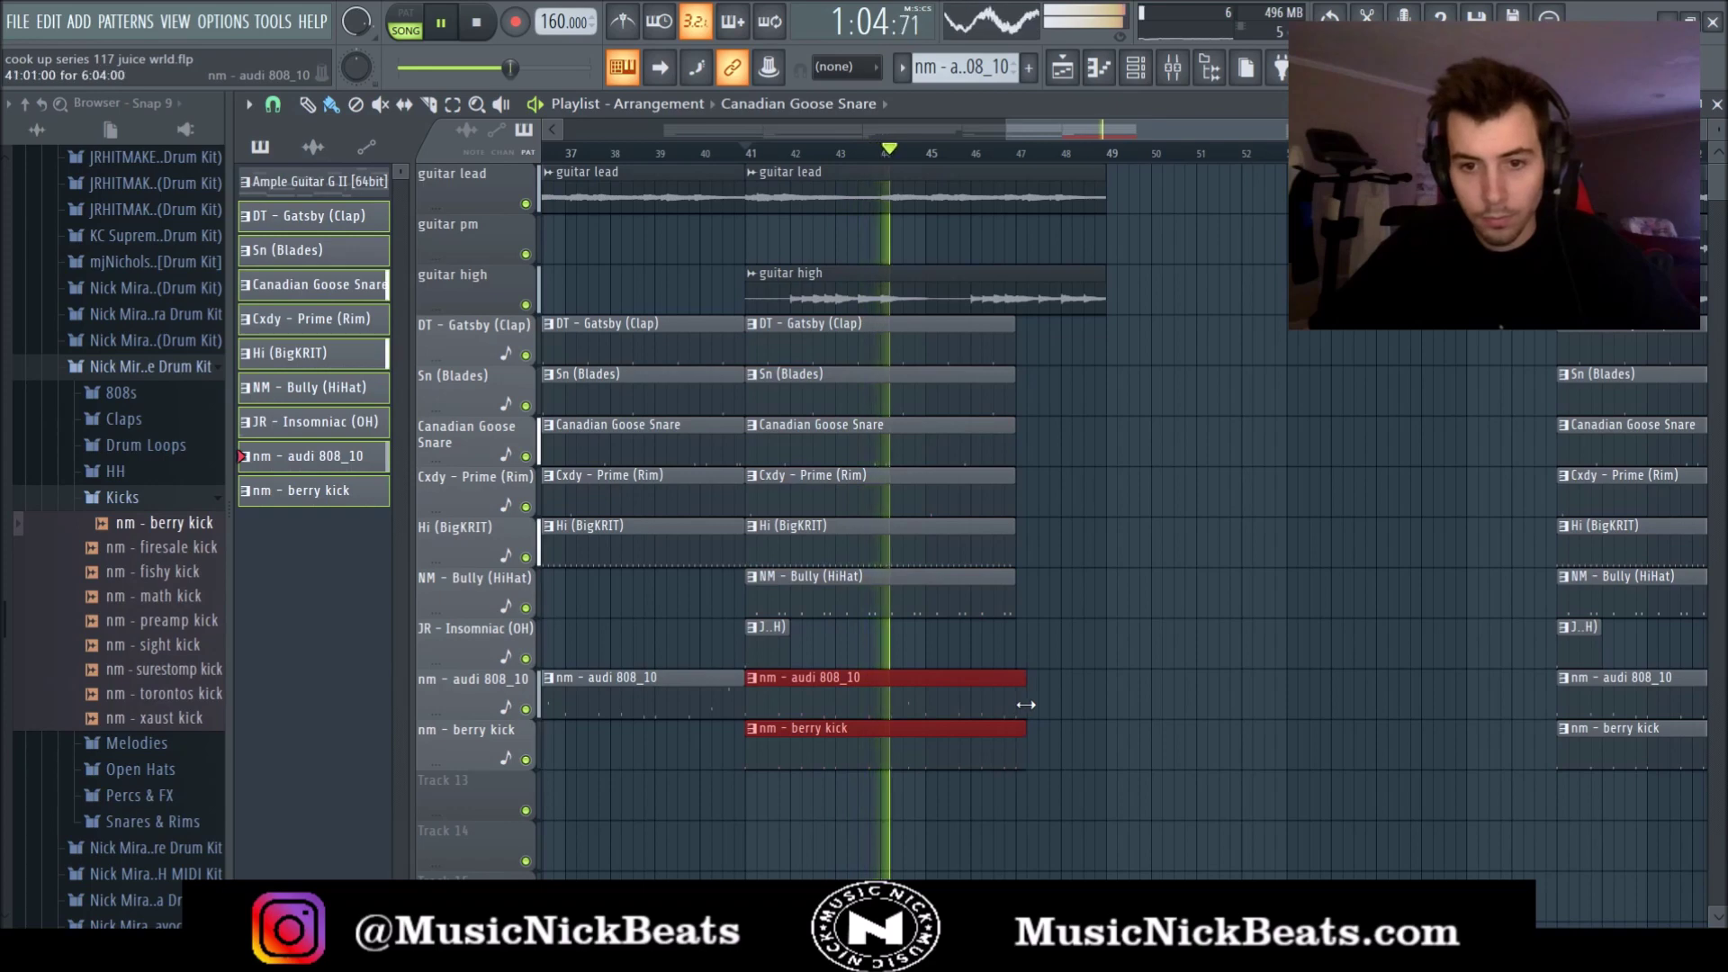
{"action": "left_click", "coordinate": [1129, 698], "text": "ctrl"}
{"action": "key", "text": "ctrl+s"}
Move the two spare full sections further along the timeline to free space after bar 49.
{"action": "scroll", "coordinate": [1132, 701], "scroll_direction": "down", "scroll_amount": 3}
{"action": "left_click_drag", "start_coordinate": [1266, 869], "coordinate": [1699, 185]}
{"action": "left_click_drag", "start_coordinate": [1316, 241], "coordinate": [1696, 241]}
Duplicate all clips from bar 9 through the bar 41 section and place the copy at bar 49.
{"action": "left_click_drag", "start_coordinate": [1292, 820], "coordinate": [766, 165]}
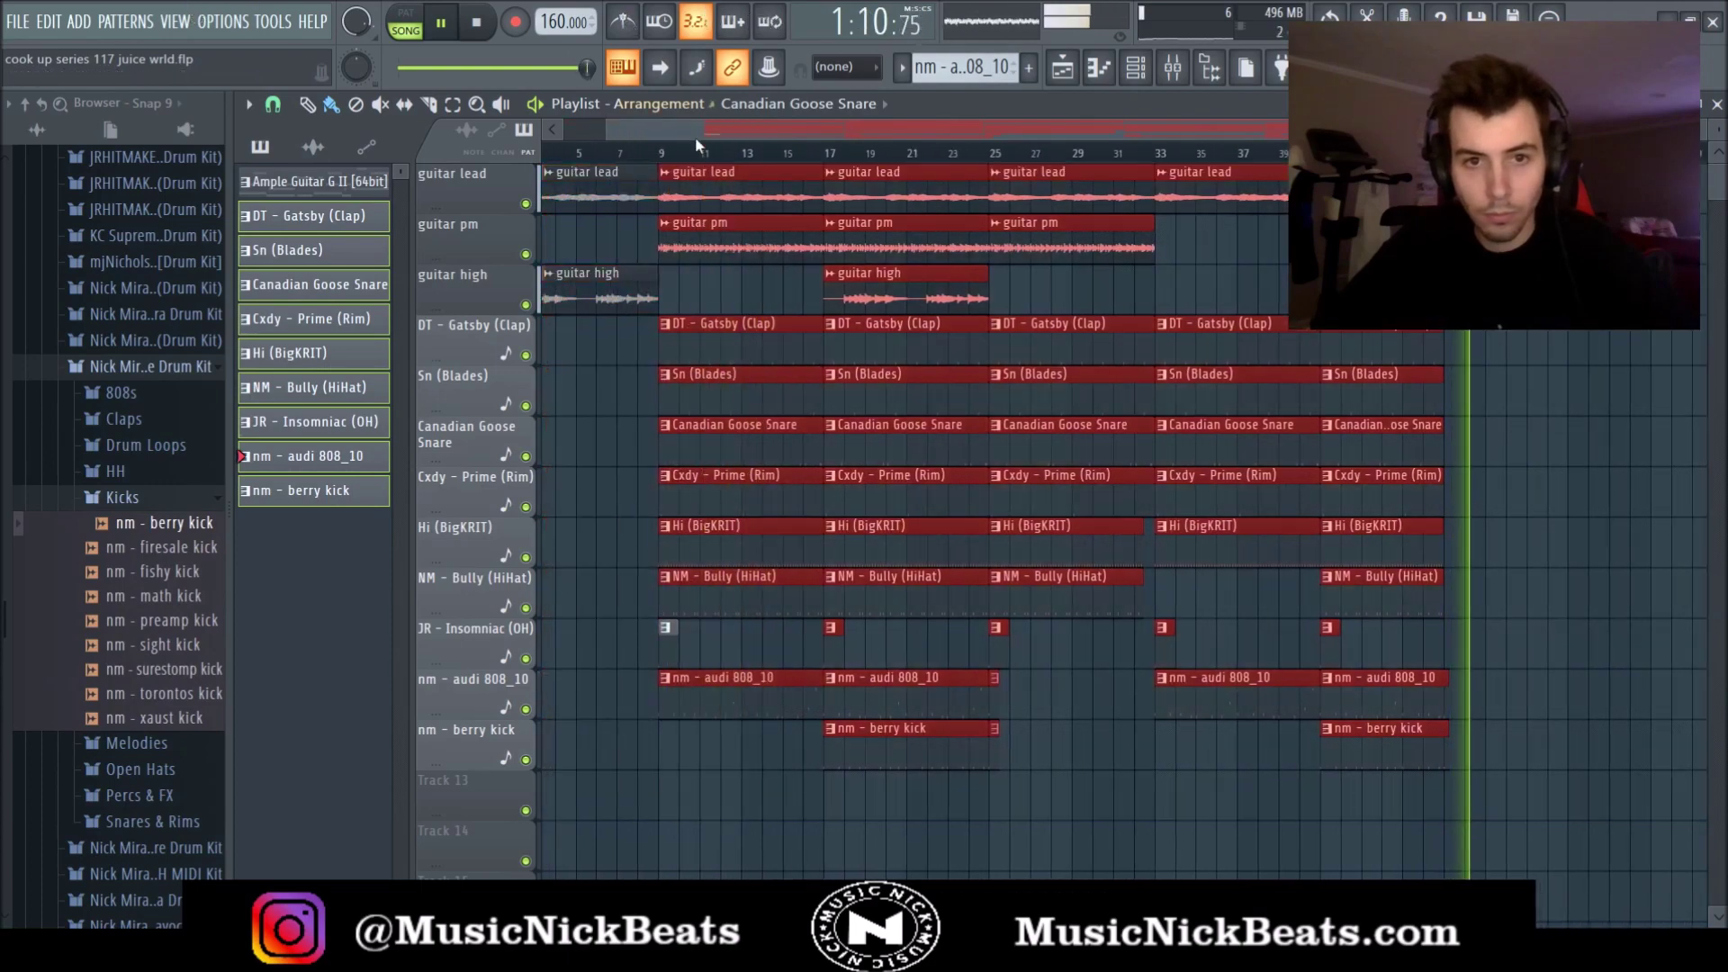
{"action": "left_click", "coordinate": [665, 627]}
{"action": "key", "text": "space"}
{"action": "left_click_drag", "start_coordinate": [1474, 772], "coordinate": [660, 160]}
{"action": "key", "text": "ctrl+b"}
{"action": "key", "text": "space"}
{"action": "left_click_drag", "start_coordinate": [1650, 189], "coordinate": [1527, 189]}
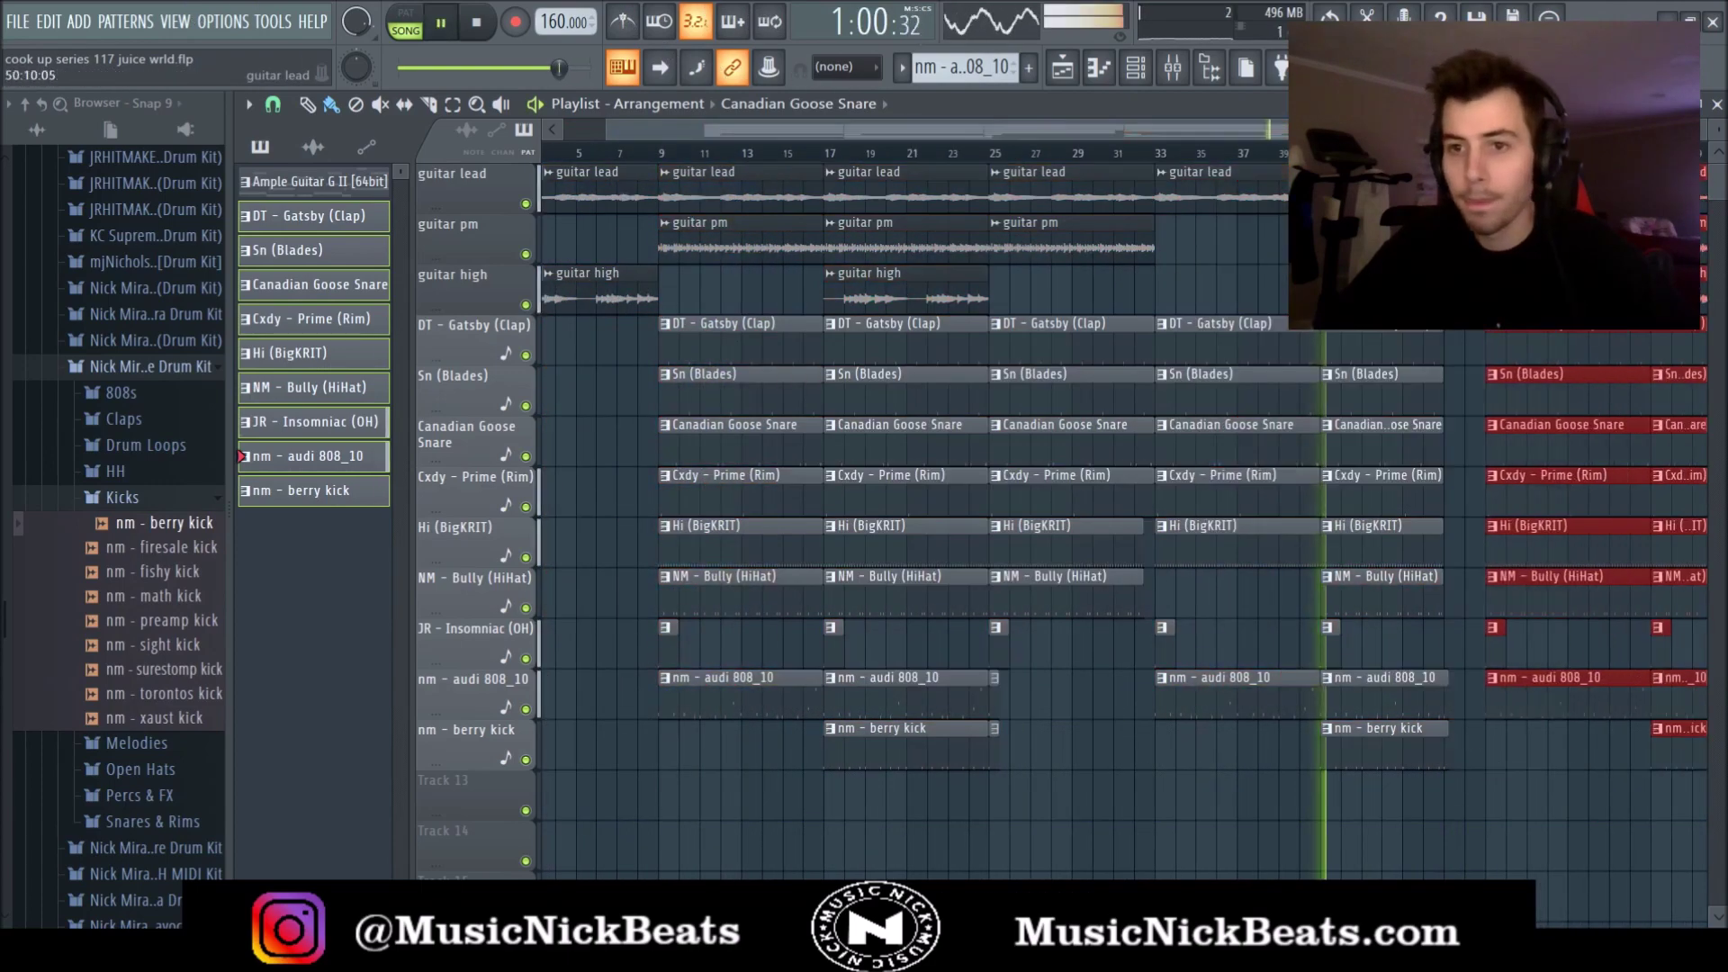
Deselect the copied clips and listen to the arrangement through the transition at bar 49.
{"action": "left_click", "coordinate": [1398, 153]}
{"action": "key", "text": "ctrl+d"}
{"action": "left_click_drag", "start_coordinate": [1084, 132], "coordinate": [1524, 132]}
{"action": "scroll", "coordinate": [1332, 135], "scroll_direction": "down", "scroll_amount": 3}
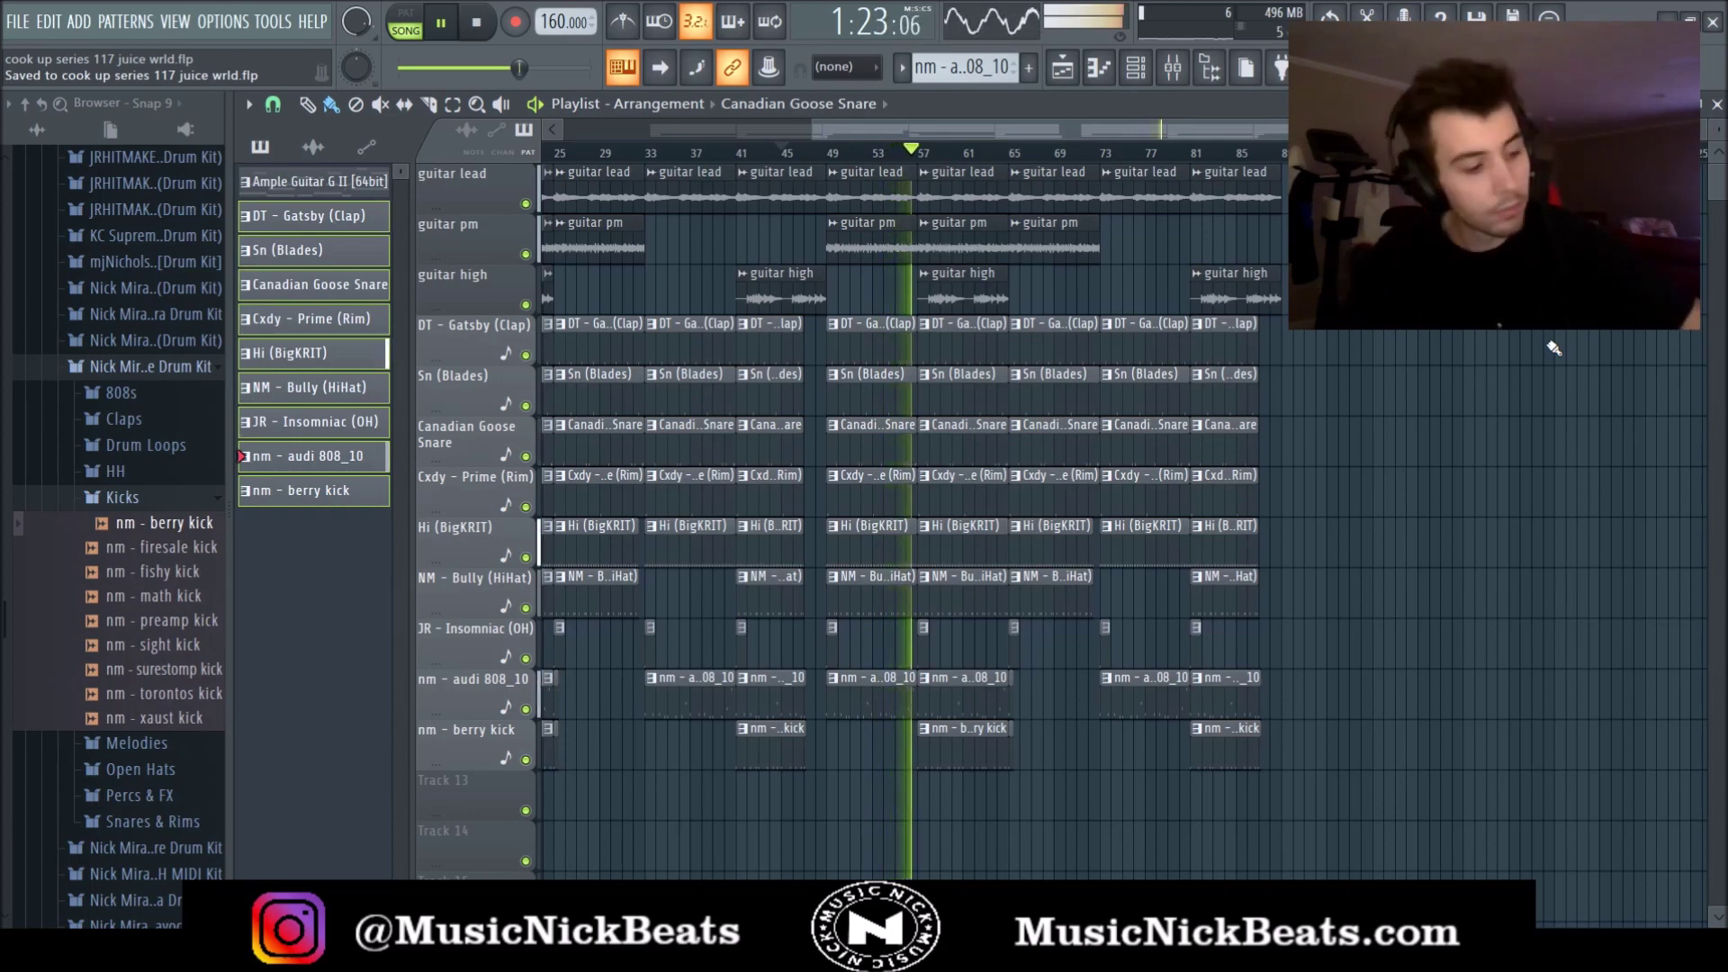
{"action": "key", "text": "space"}
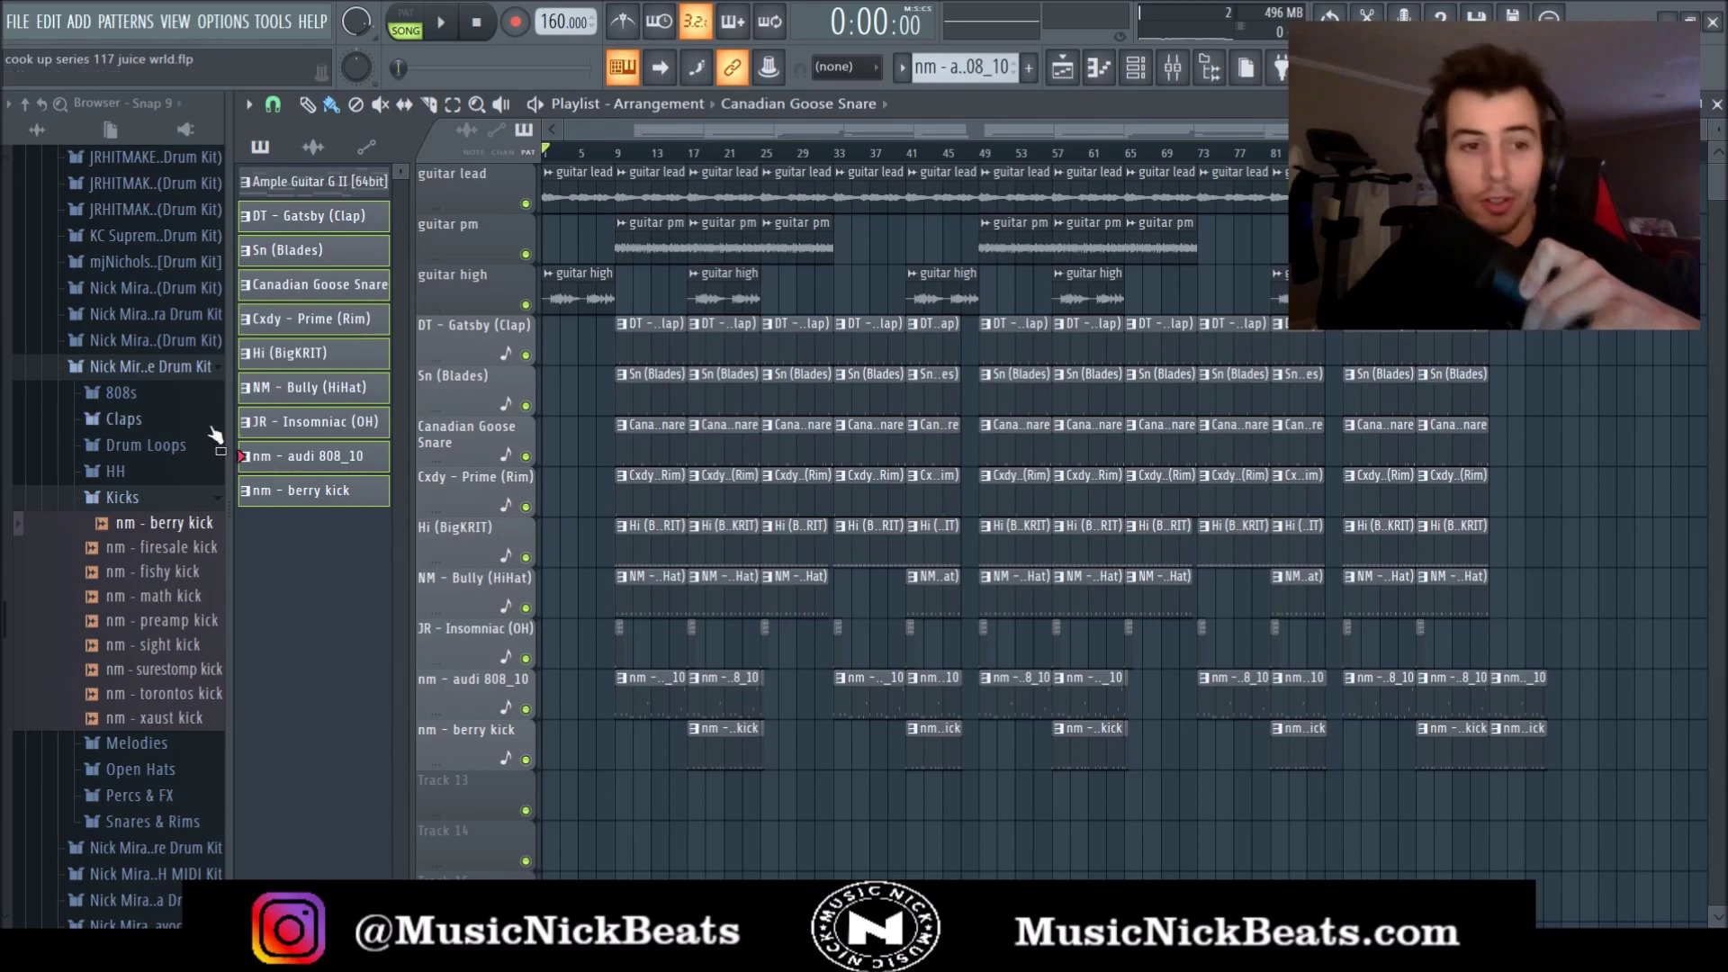
Collapse the Kicks folder and its parent Nick Mira drum kit folder in the browser.
{"action": "left_click", "coordinate": [121, 497]}
{"action": "left_click", "coordinate": [149, 366]}
{"action": "scroll", "coordinate": [117, 450], "scroll_direction": "up", "scroll_amount": 4}
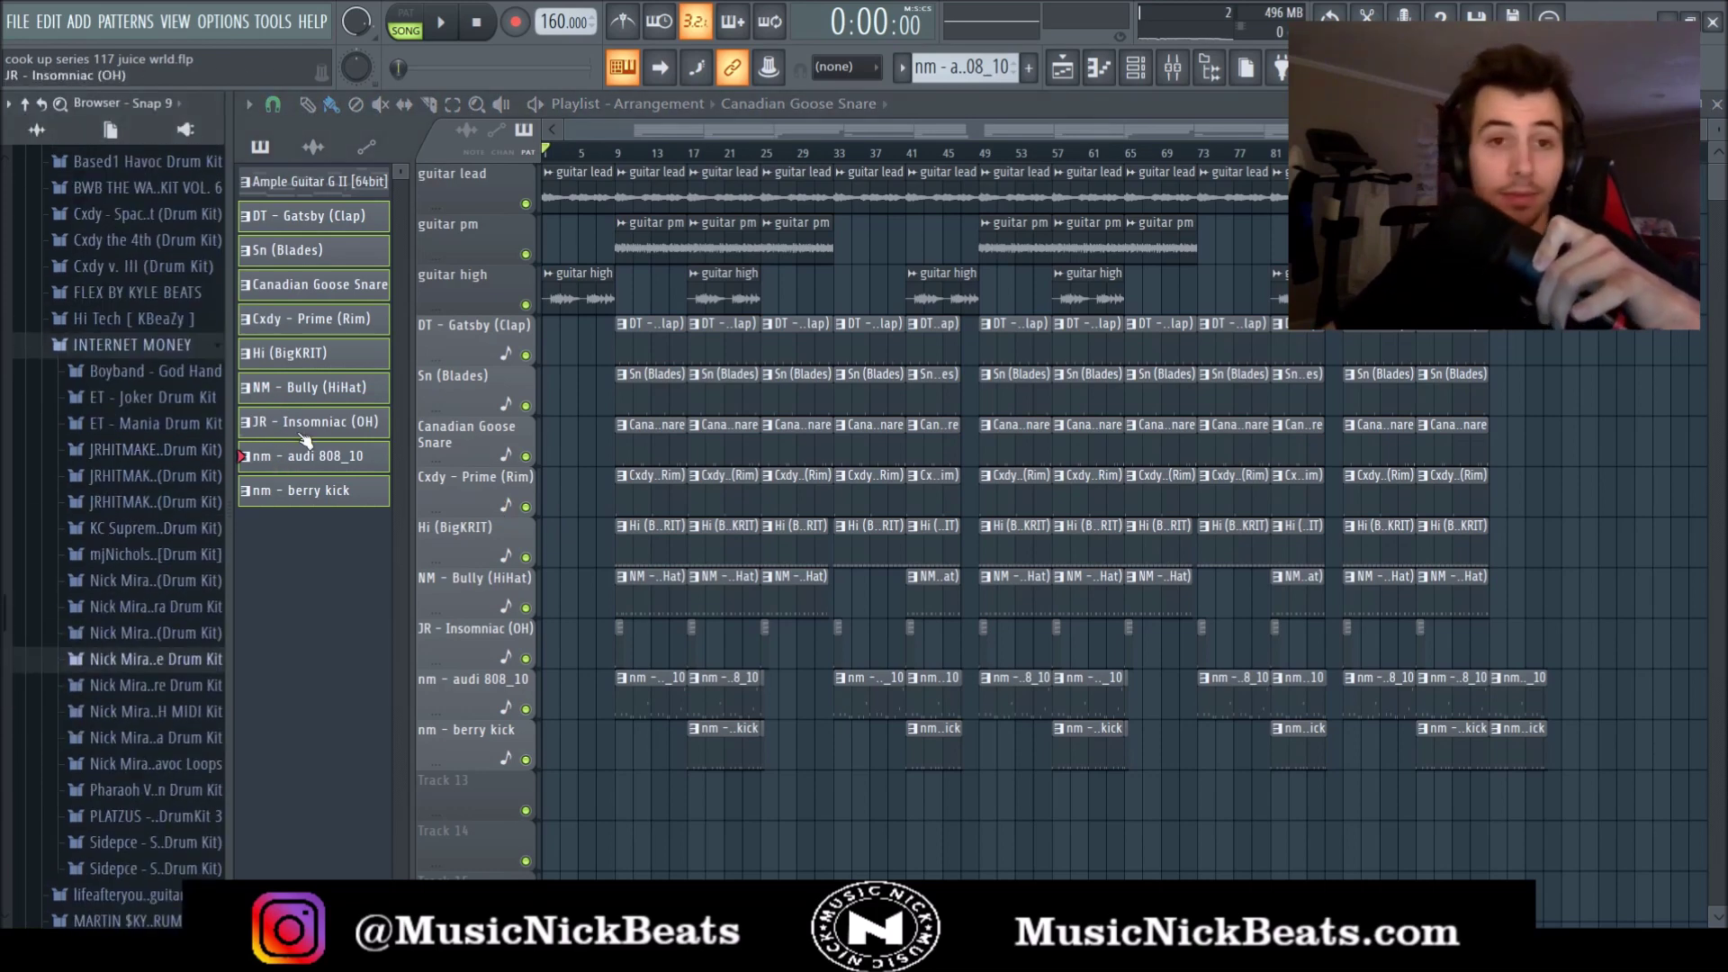
Thin out the voice tag by raising the low cut in its Fruity Parametric EQ 2 to just above 100 Hz.
{"action": "left_click", "coordinate": [1172, 72]}
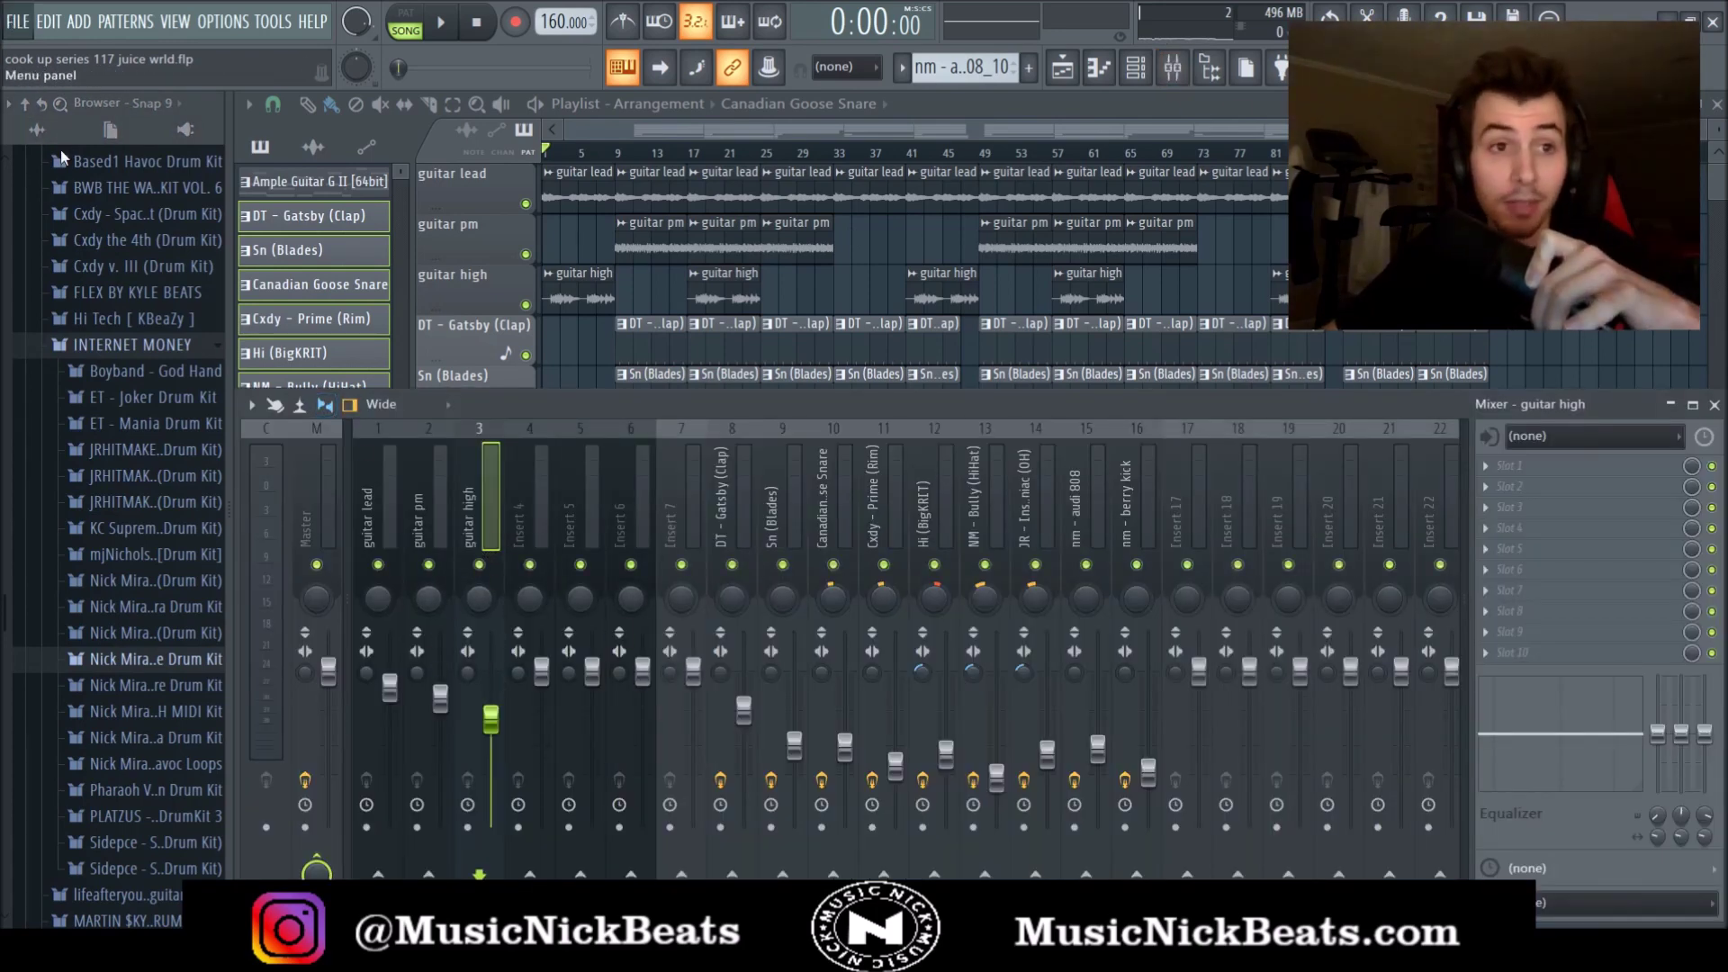
{"action": "left_click", "coordinate": [502, 351]}
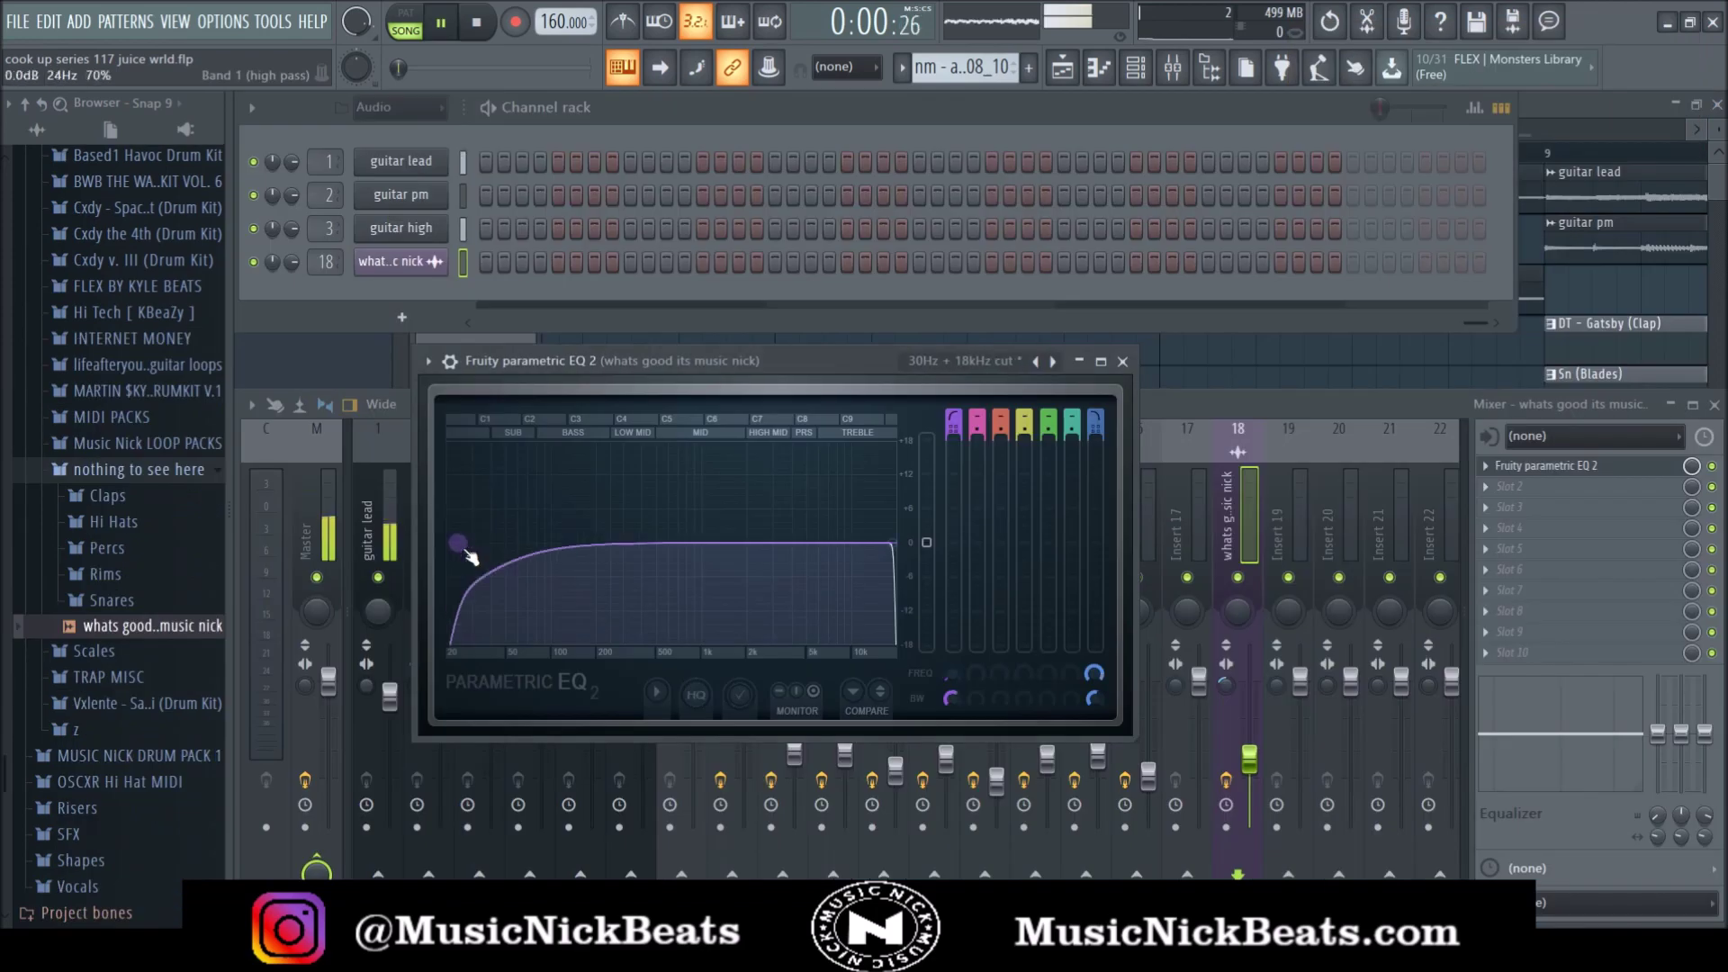
{"action": "left_click_drag", "start_coordinate": [468, 556], "coordinate": [577, 543]}
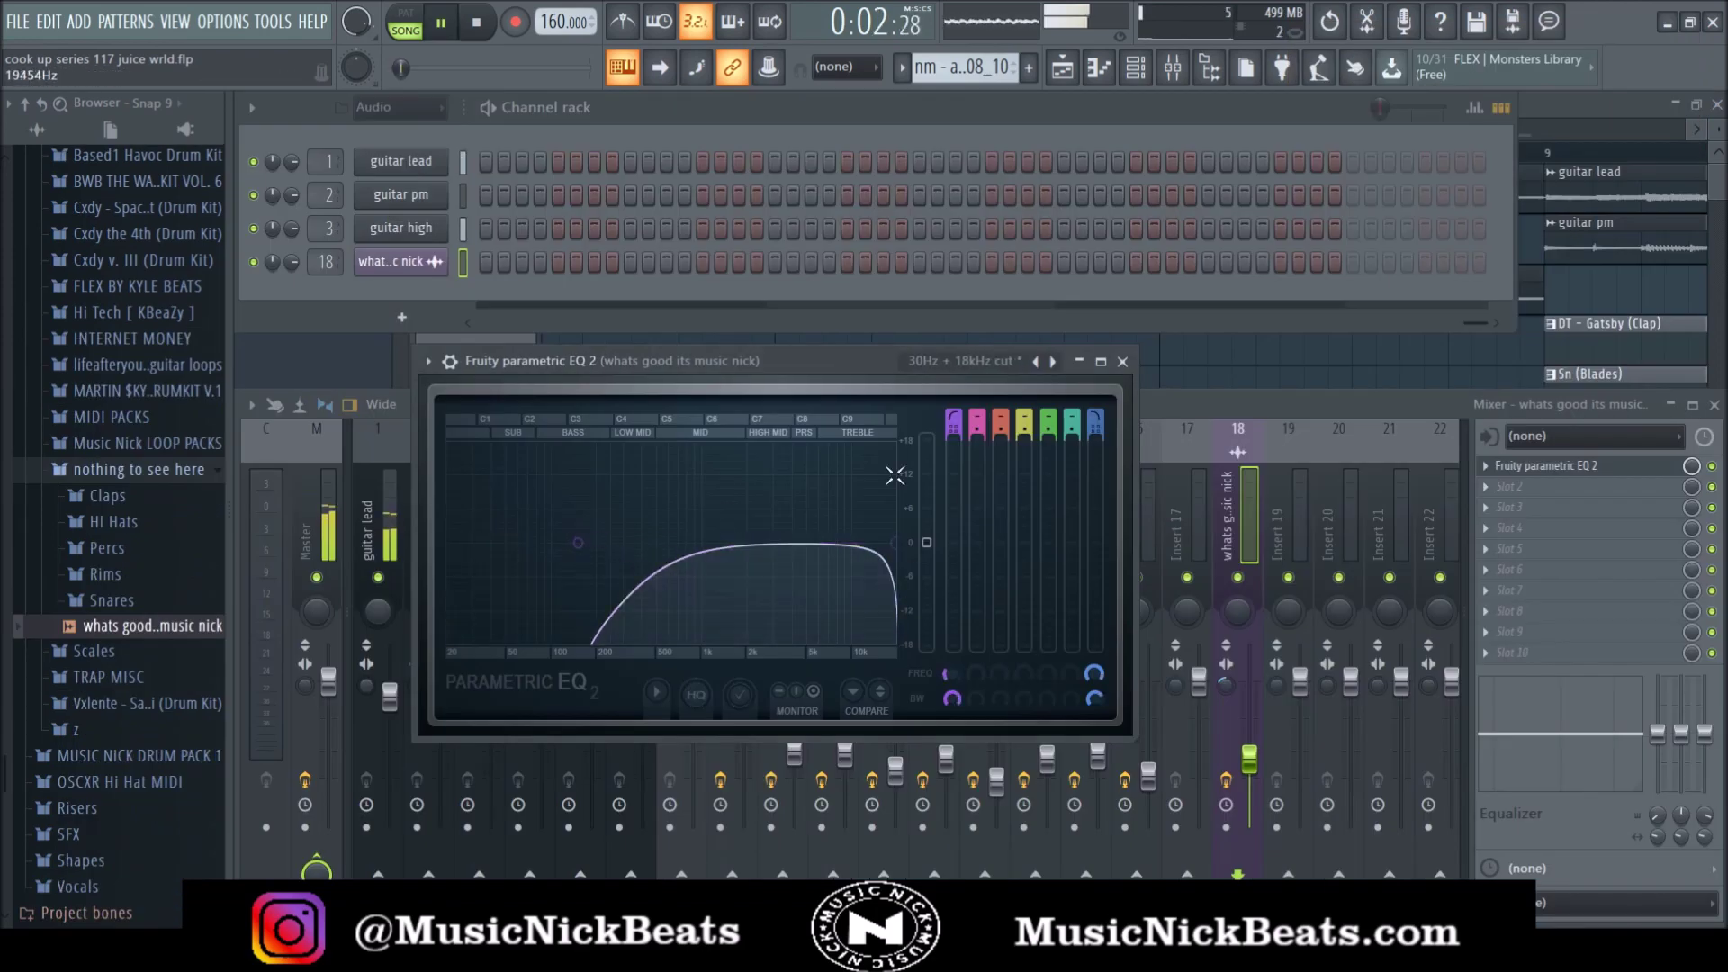
{"action": "left_click", "coordinate": [1122, 361]}
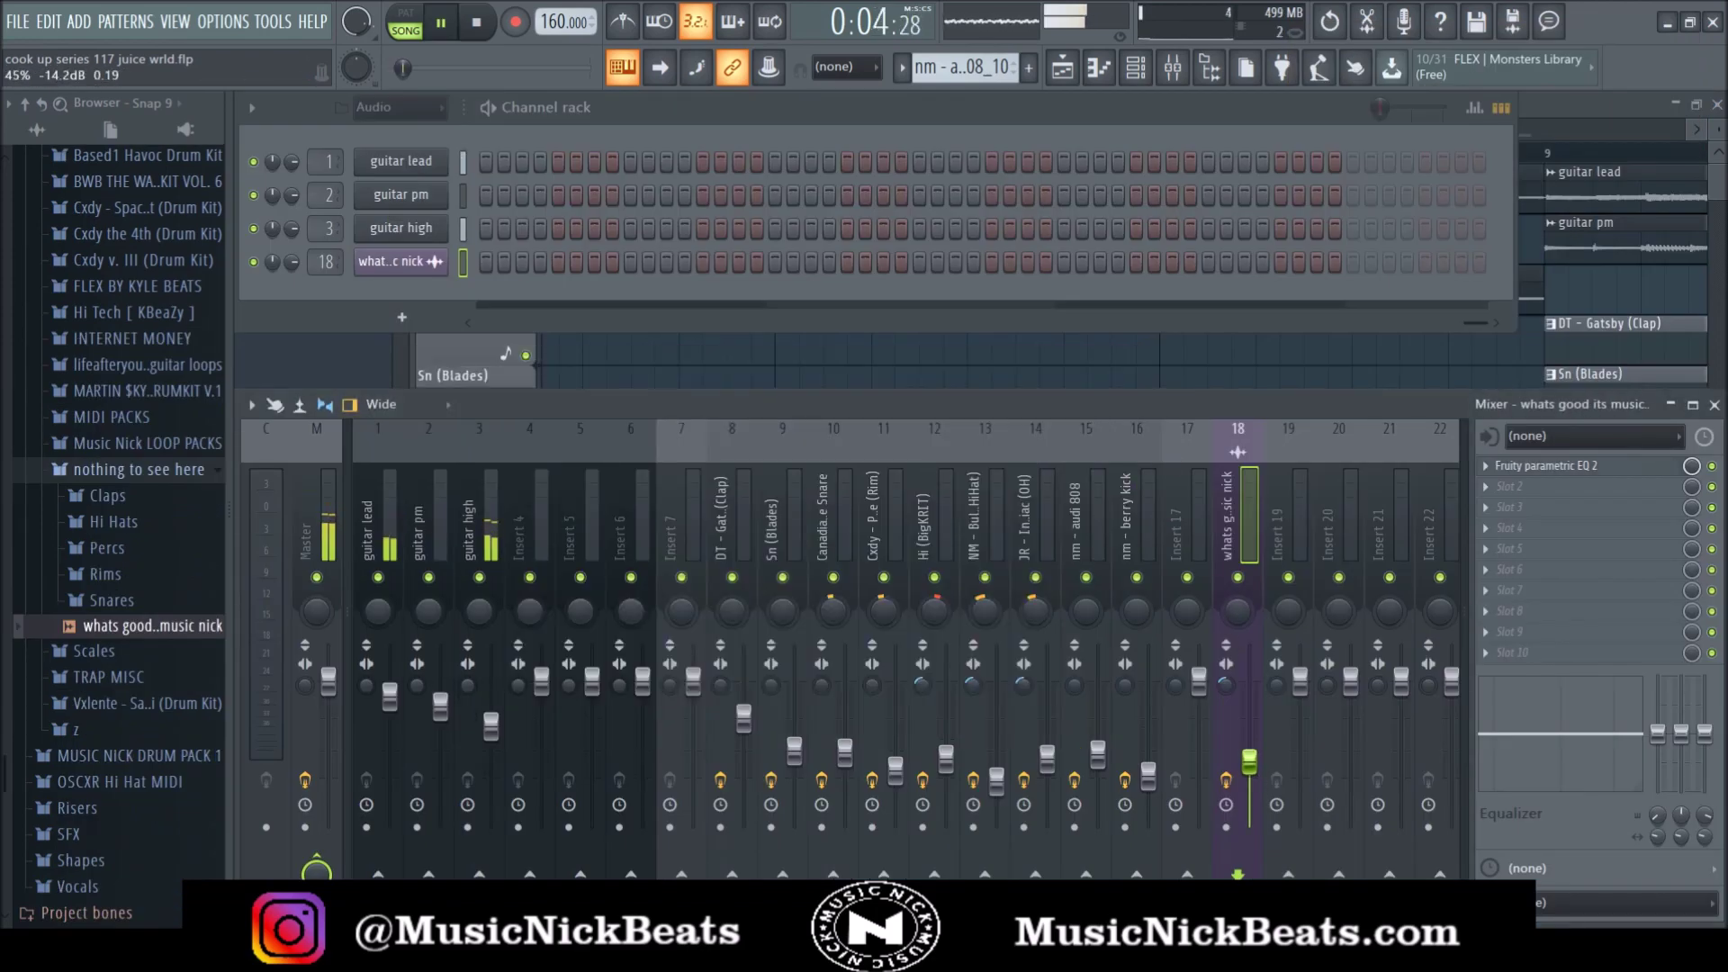
Collapse the "nothing to see here" browser folder and show the whole arrangement in the playlist with the pattern picker.
{"action": "left_click", "coordinate": [171, 475]}
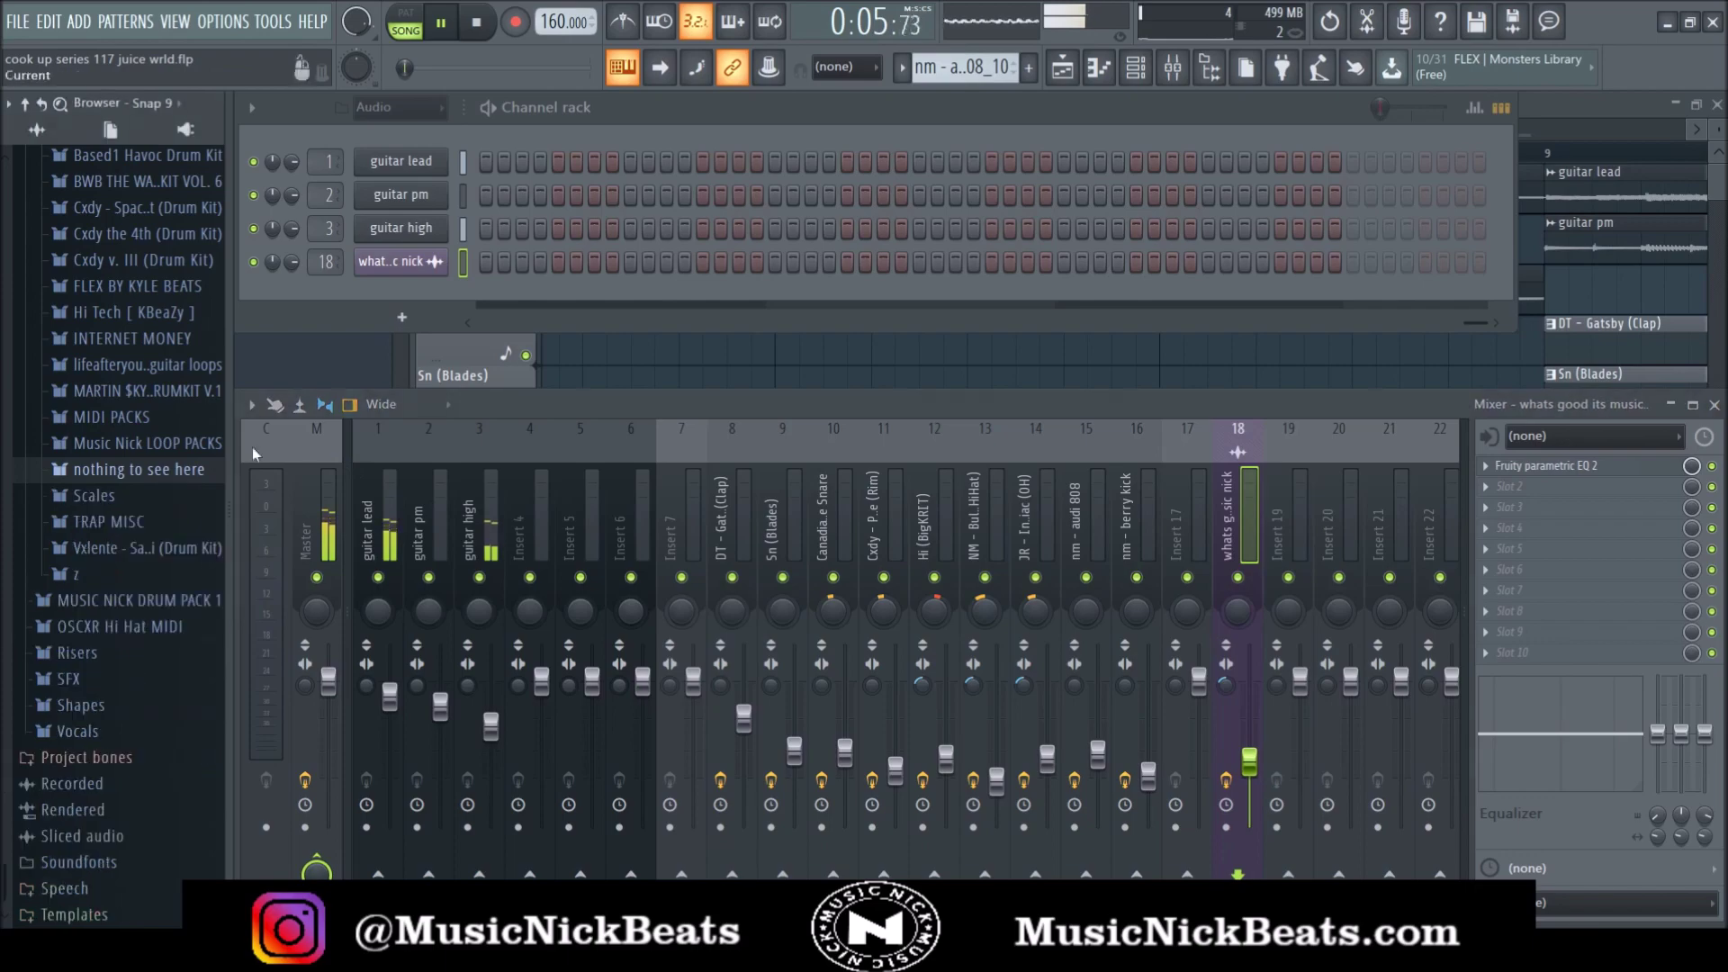
{"action": "left_click", "coordinate": [452, 359]}
{"action": "scroll", "coordinate": [738, 385], "scroll_direction": "down", "scroll_amount": 12}
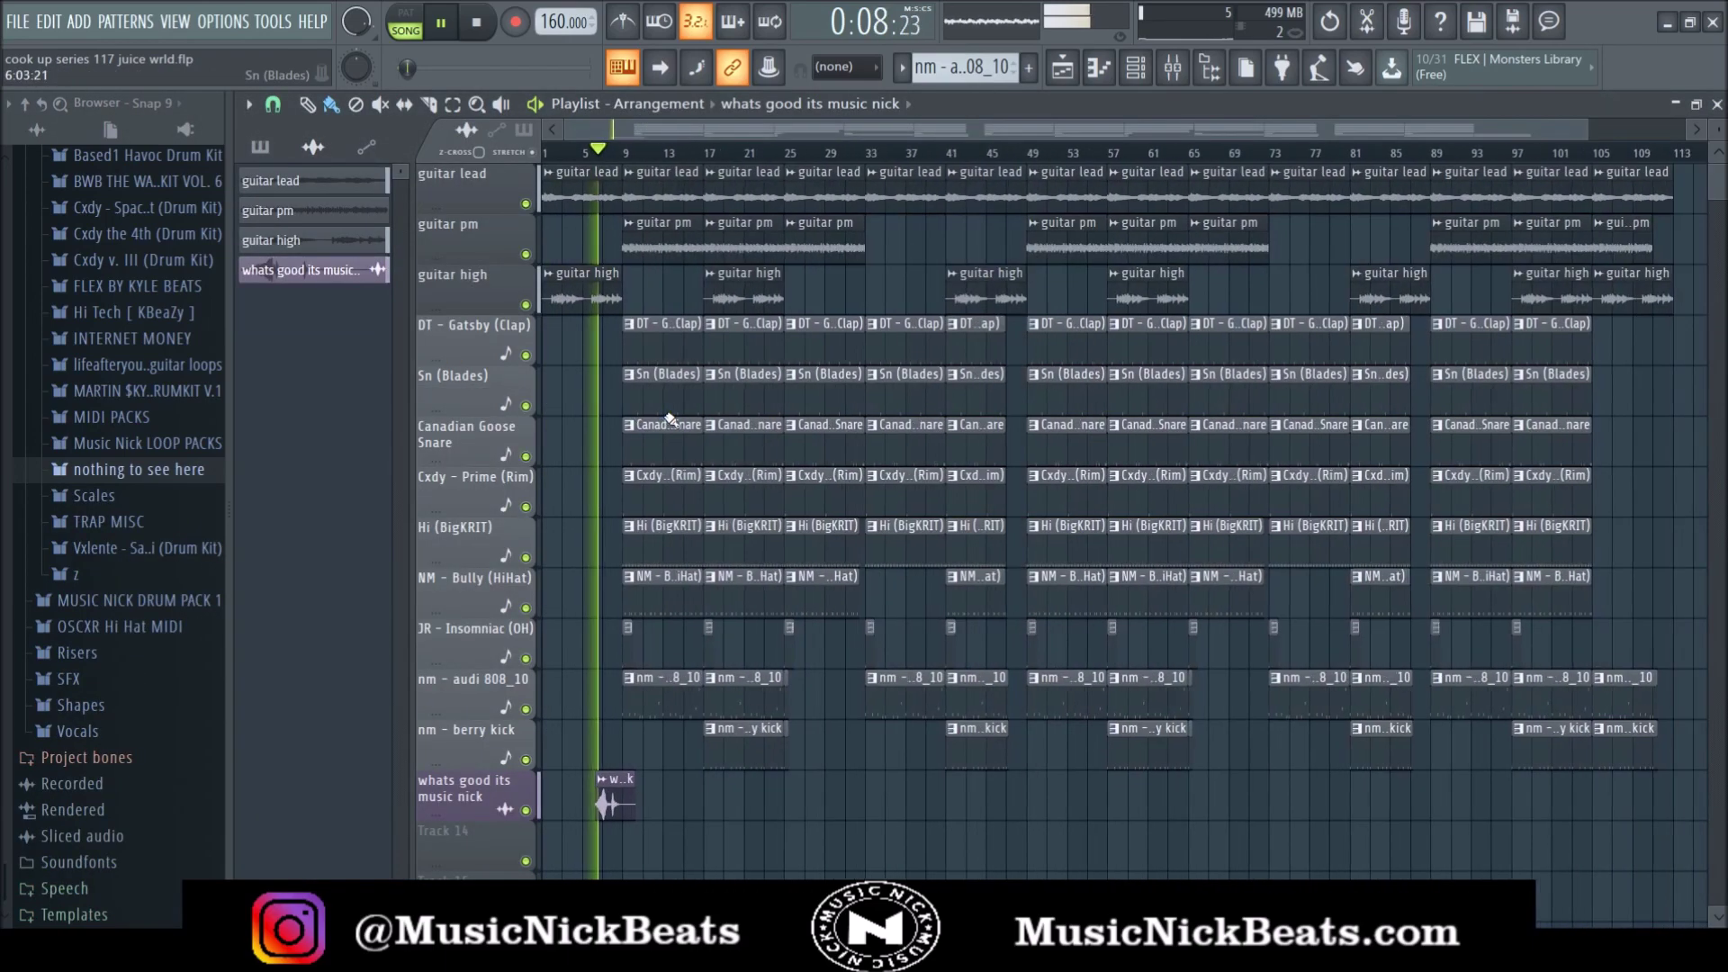
{"action": "scroll", "coordinate": [669, 419], "scroll_direction": "down", "scroll_amount": 2}
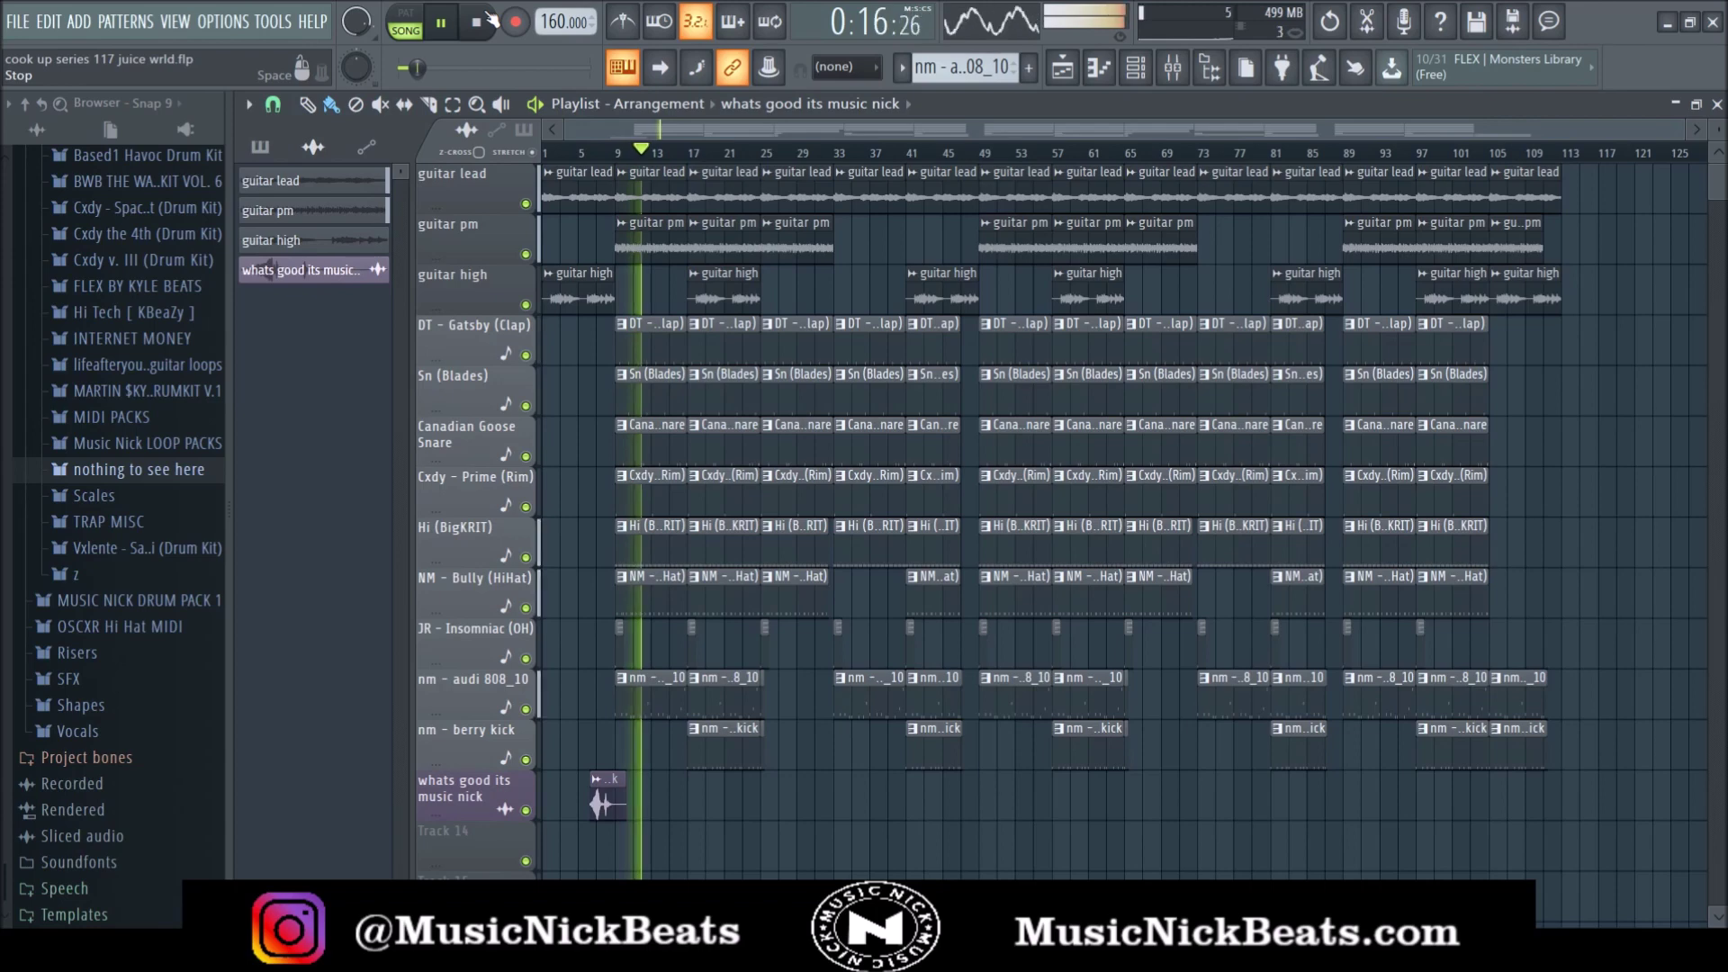
{"action": "left_click", "coordinate": [260, 148]}
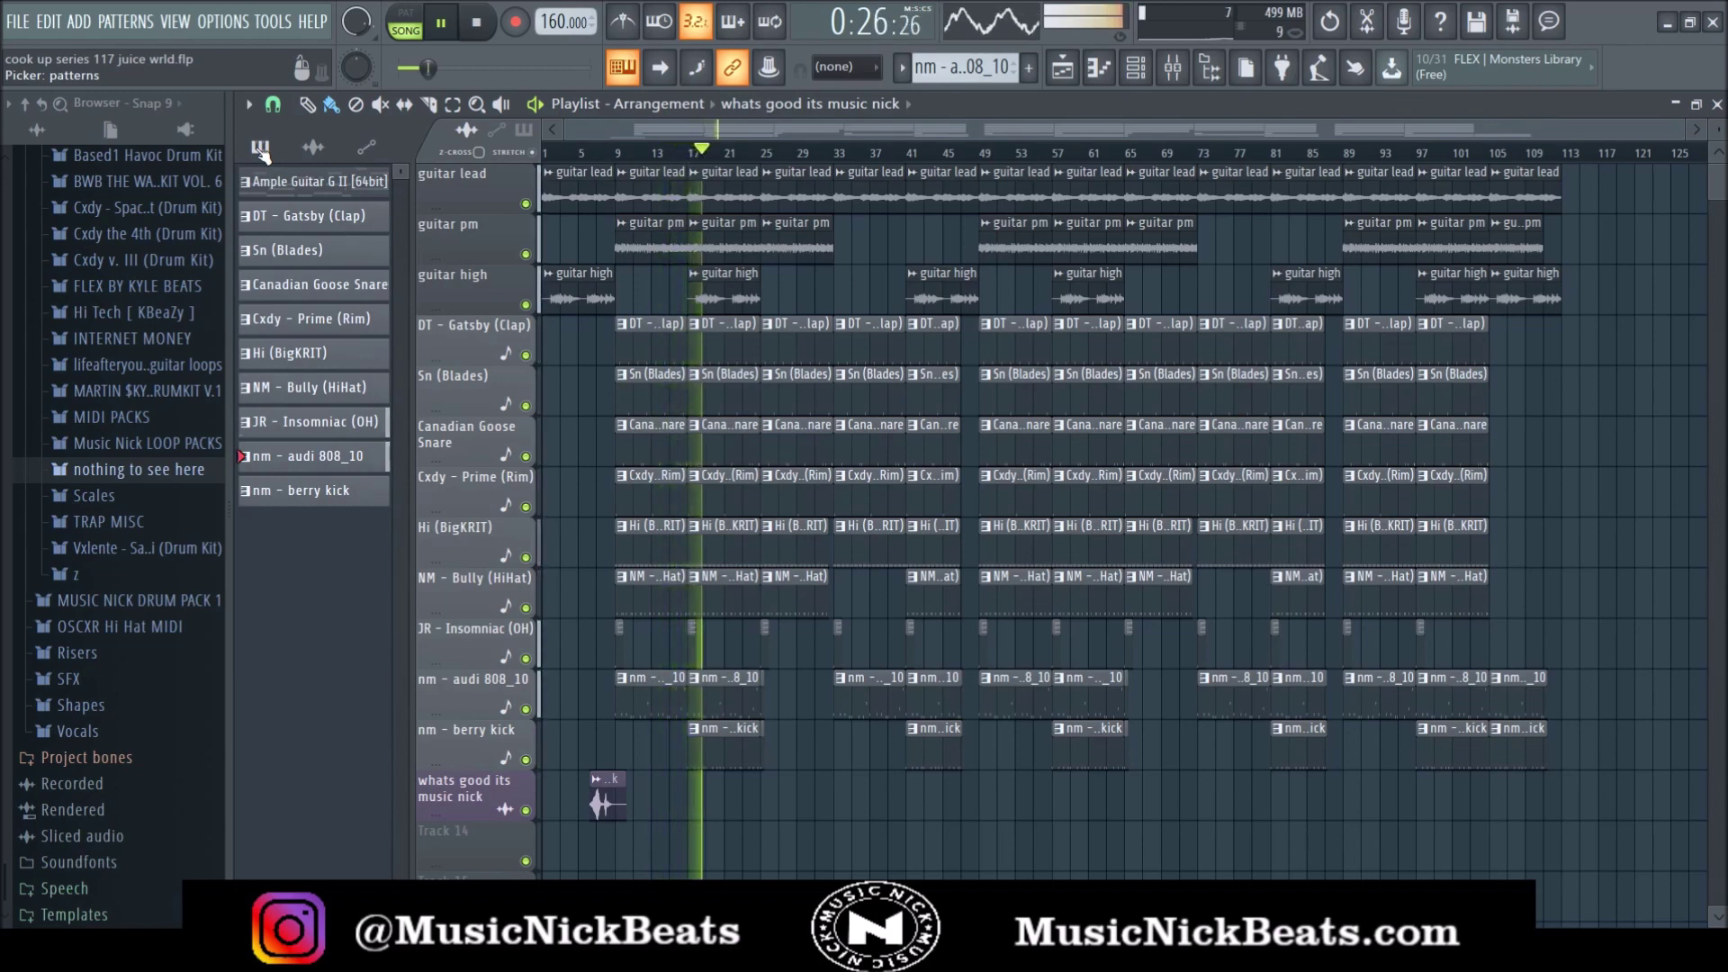
Listen to the section from bar 17 to bar 25 and examine its clips up close and in the full arrangement.
{"action": "scroll", "coordinate": [739, 288], "scroll_direction": "up", "scroll_amount": 6}
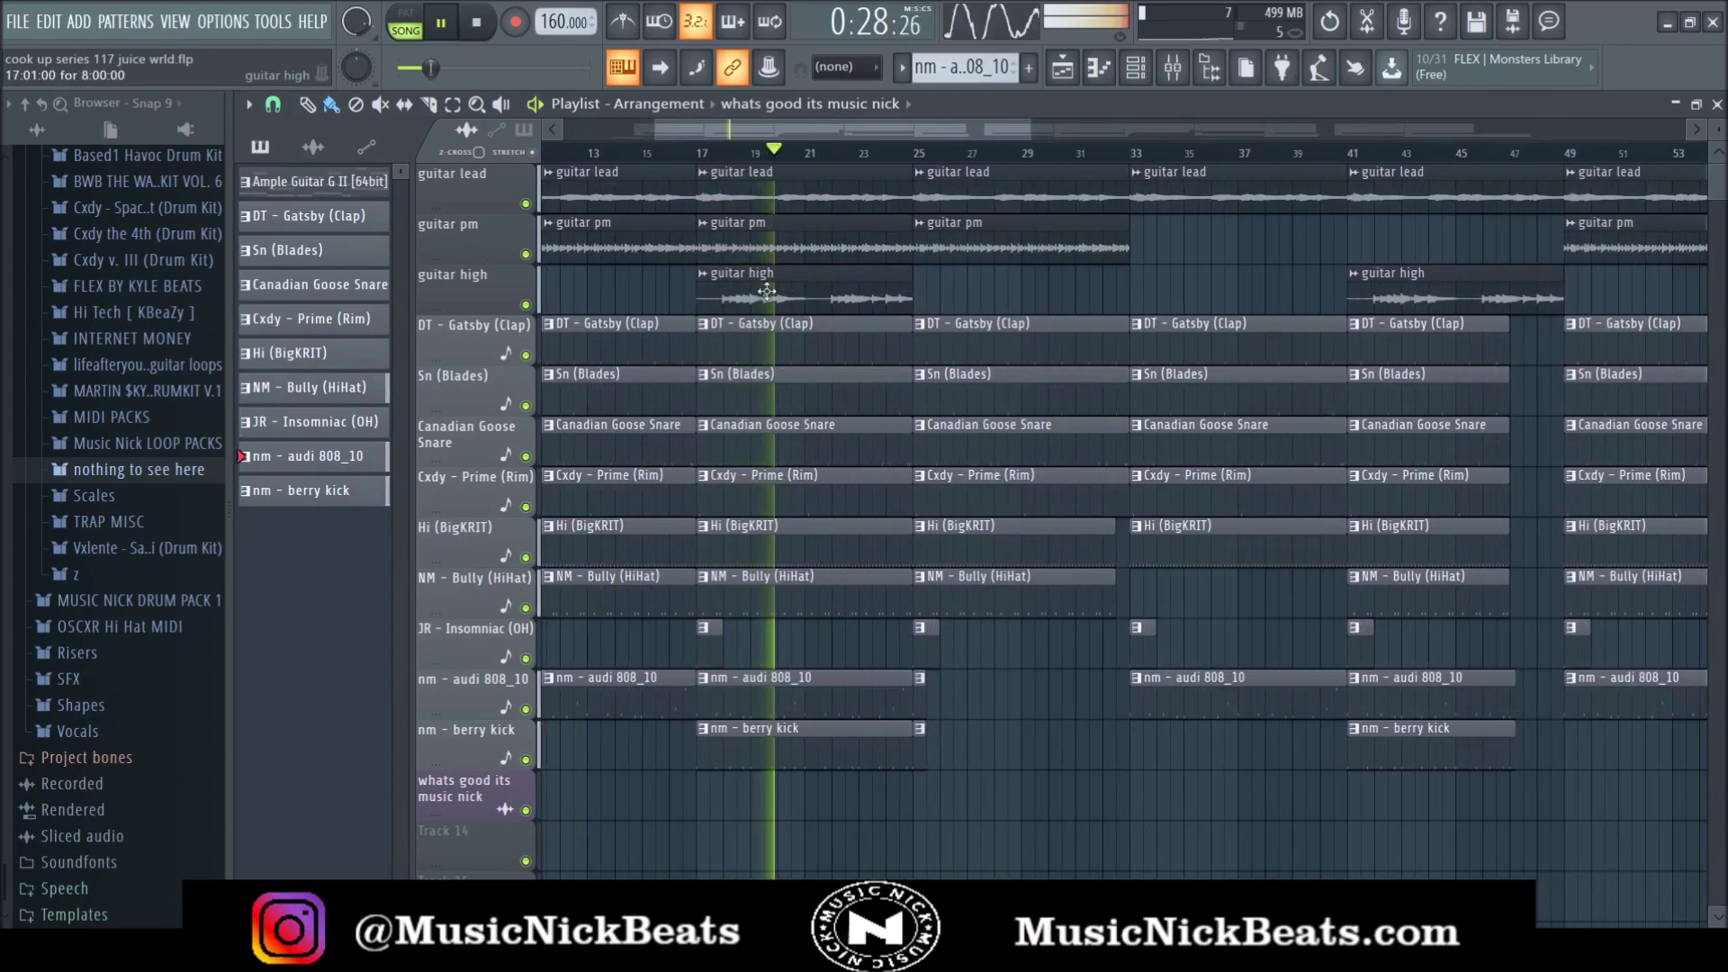
{"action": "scroll", "coordinate": [740, 288], "scroll_direction": "up", "scroll_amount": 4}
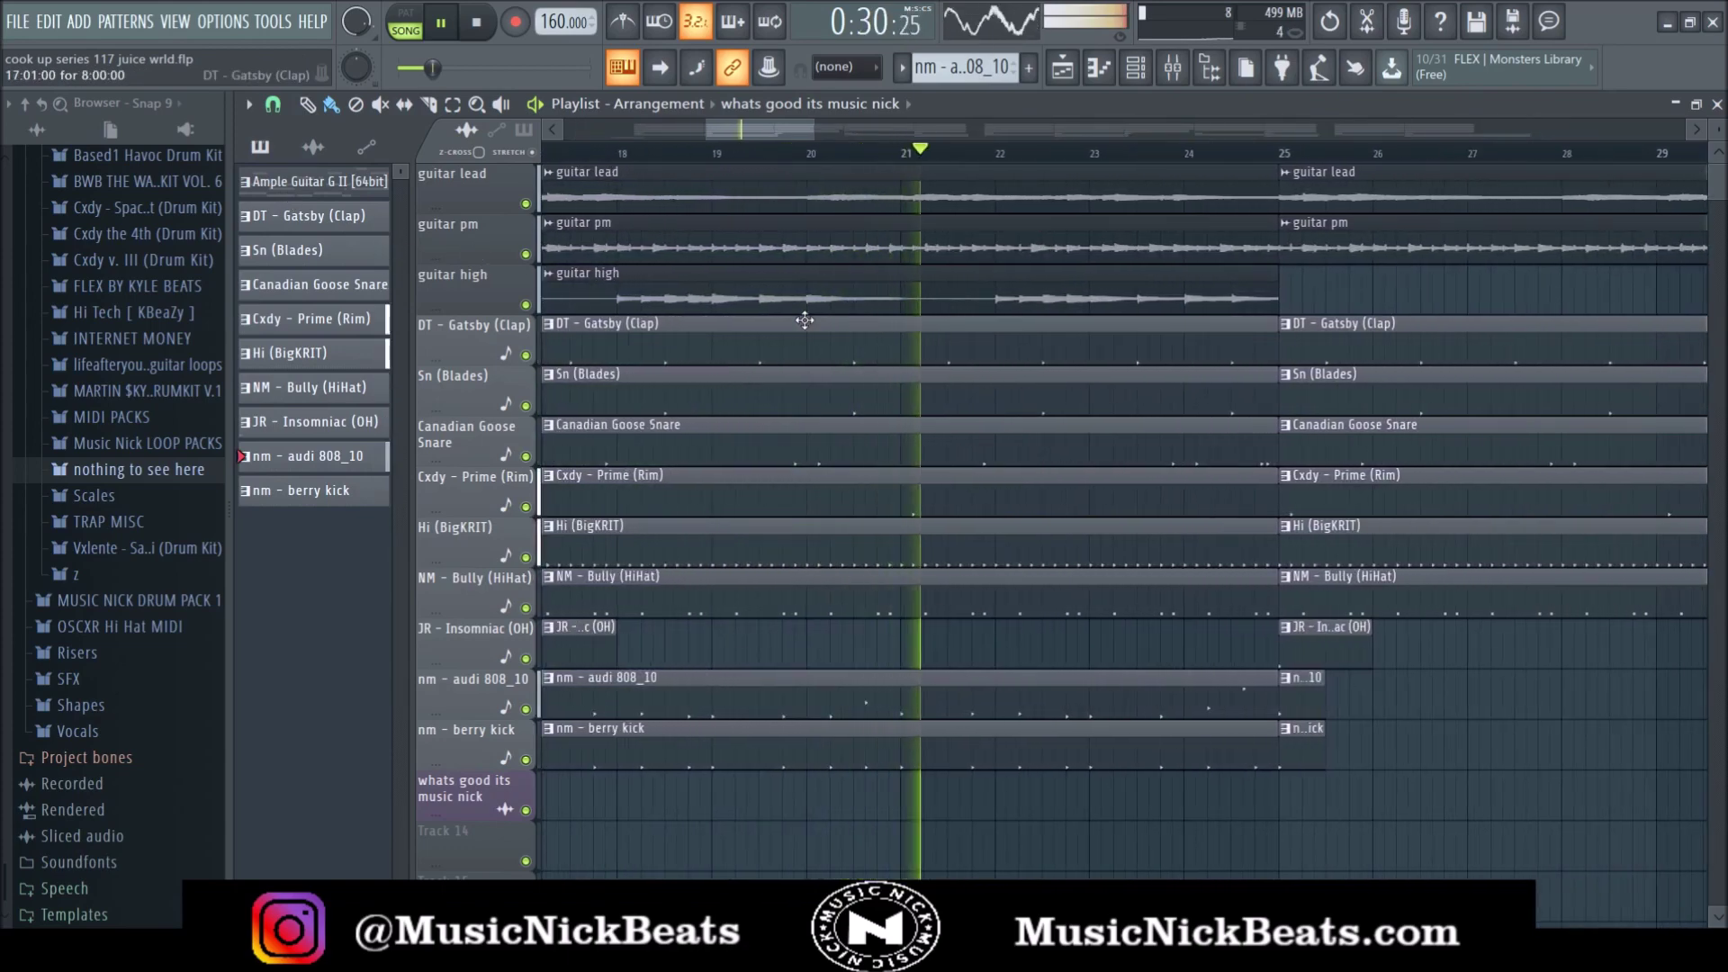
{"action": "scroll", "coordinate": [791, 319], "scroll_direction": "down", "scroll_amount": 4}
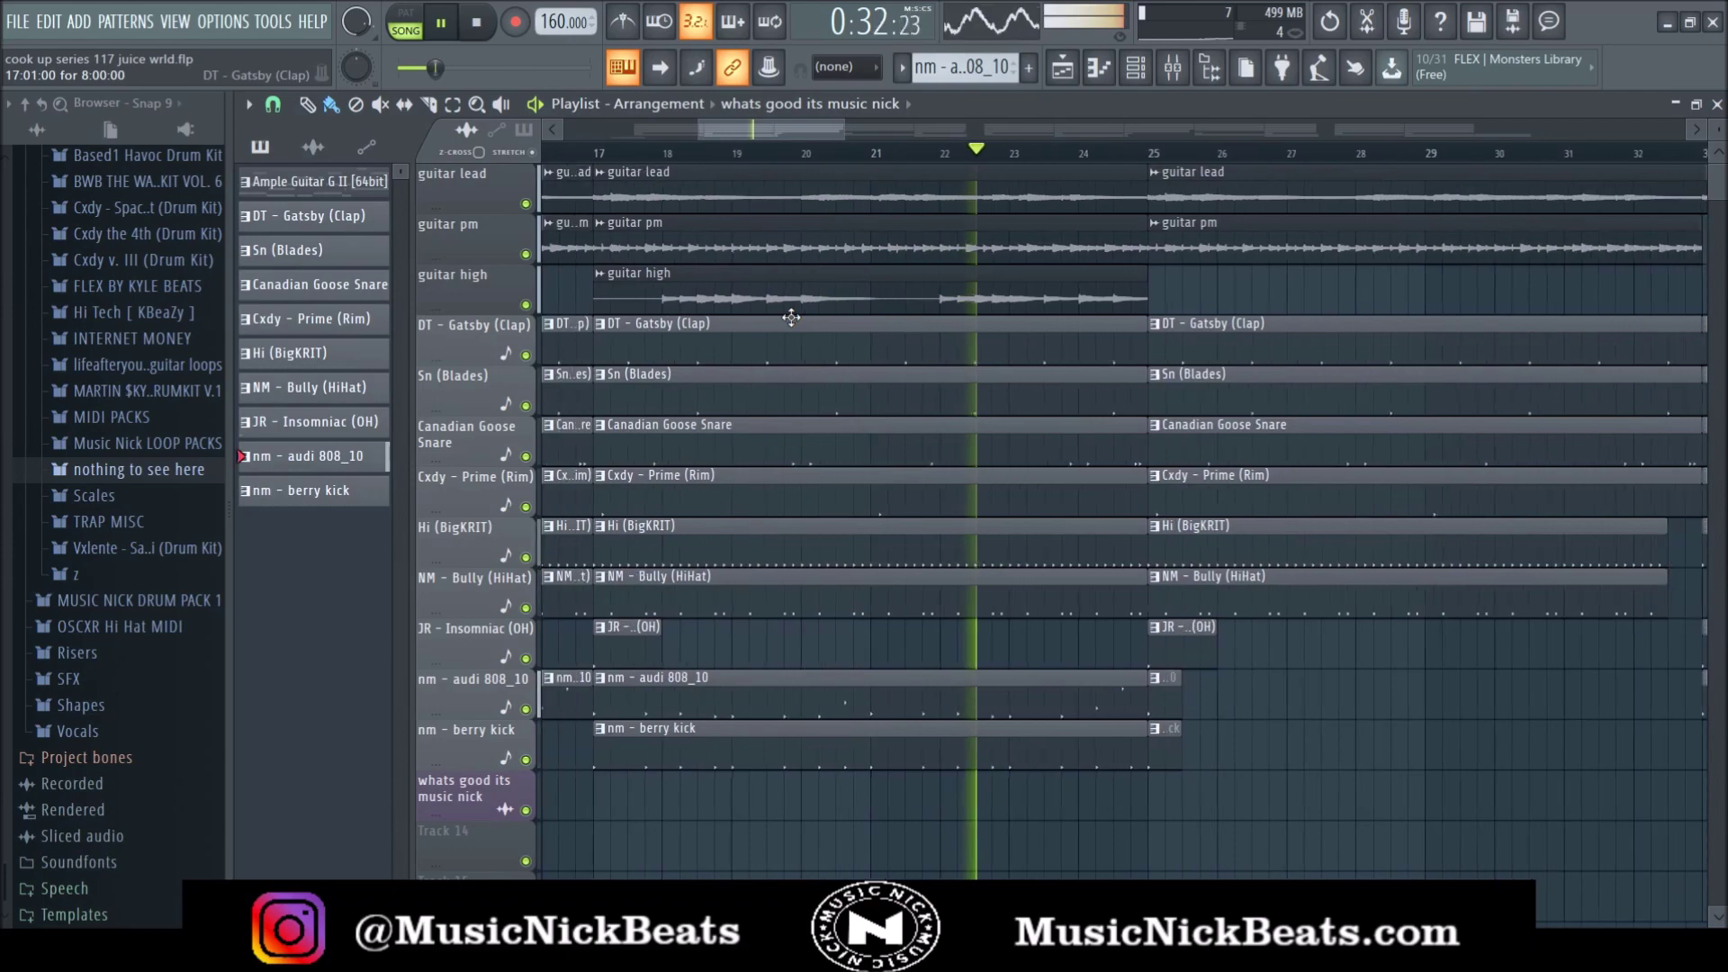
{"action": "scroll", "coordinate": [791, 317], "scroll_direction": "down", "scroll_amount": 6}
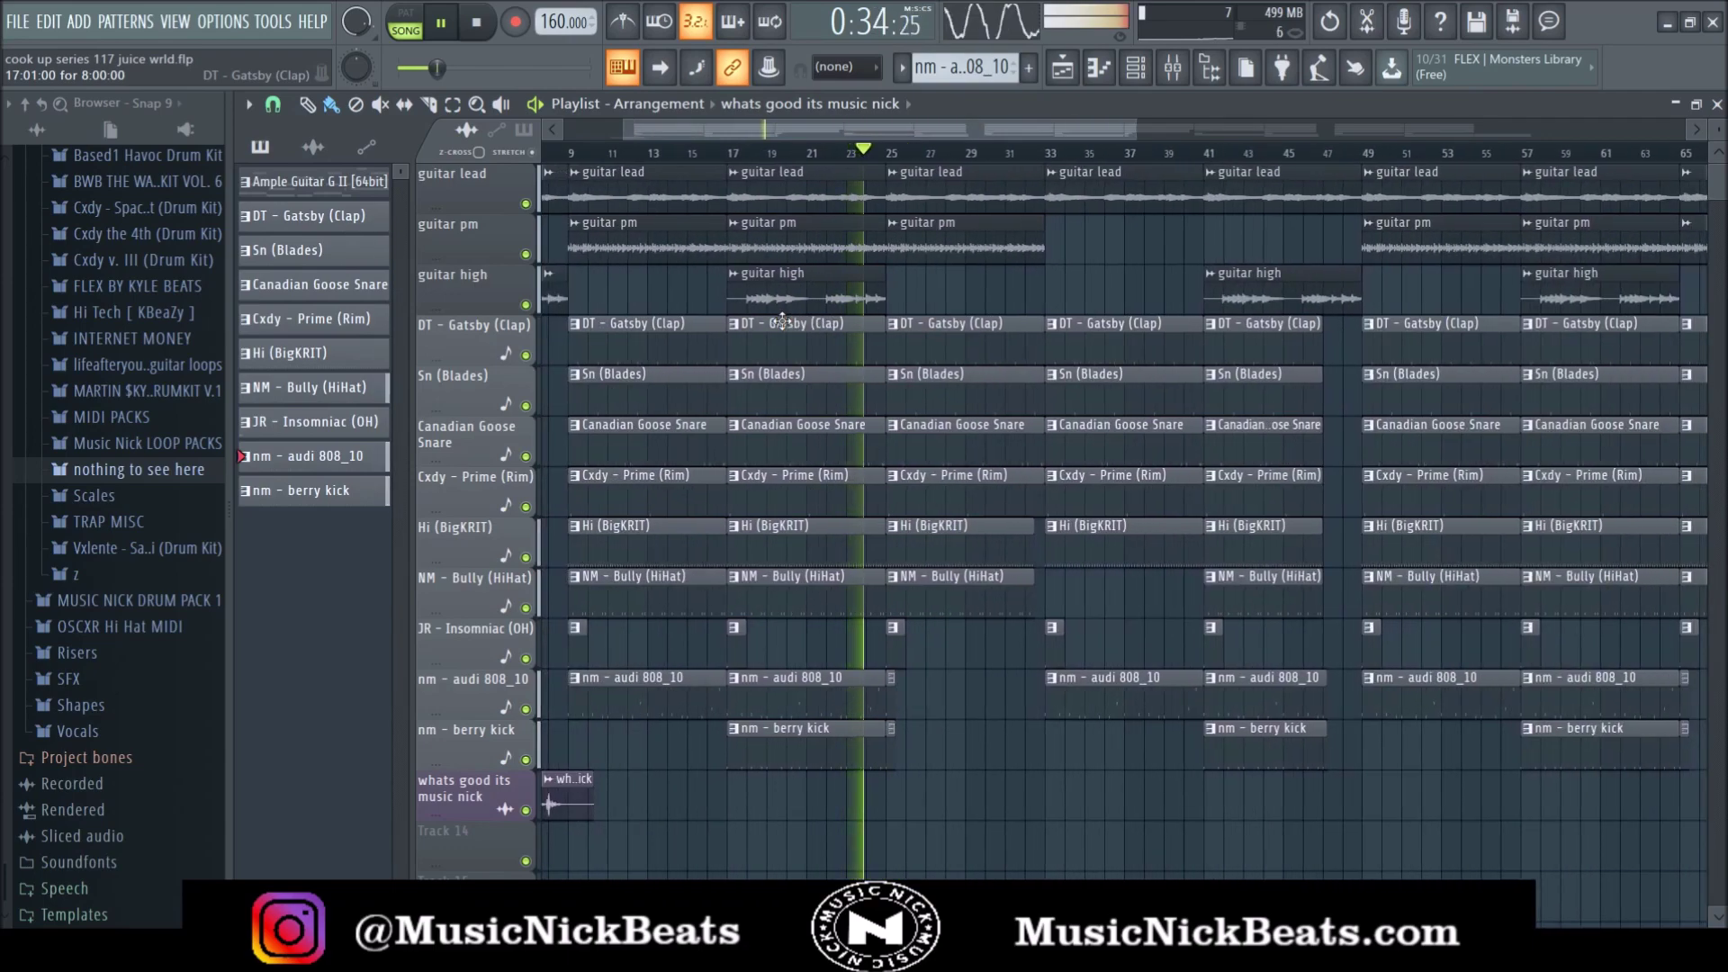
{"action": "scroll", "coordinate": [776, 324], "scroll_direction": "down", "scroll_amount": 2}
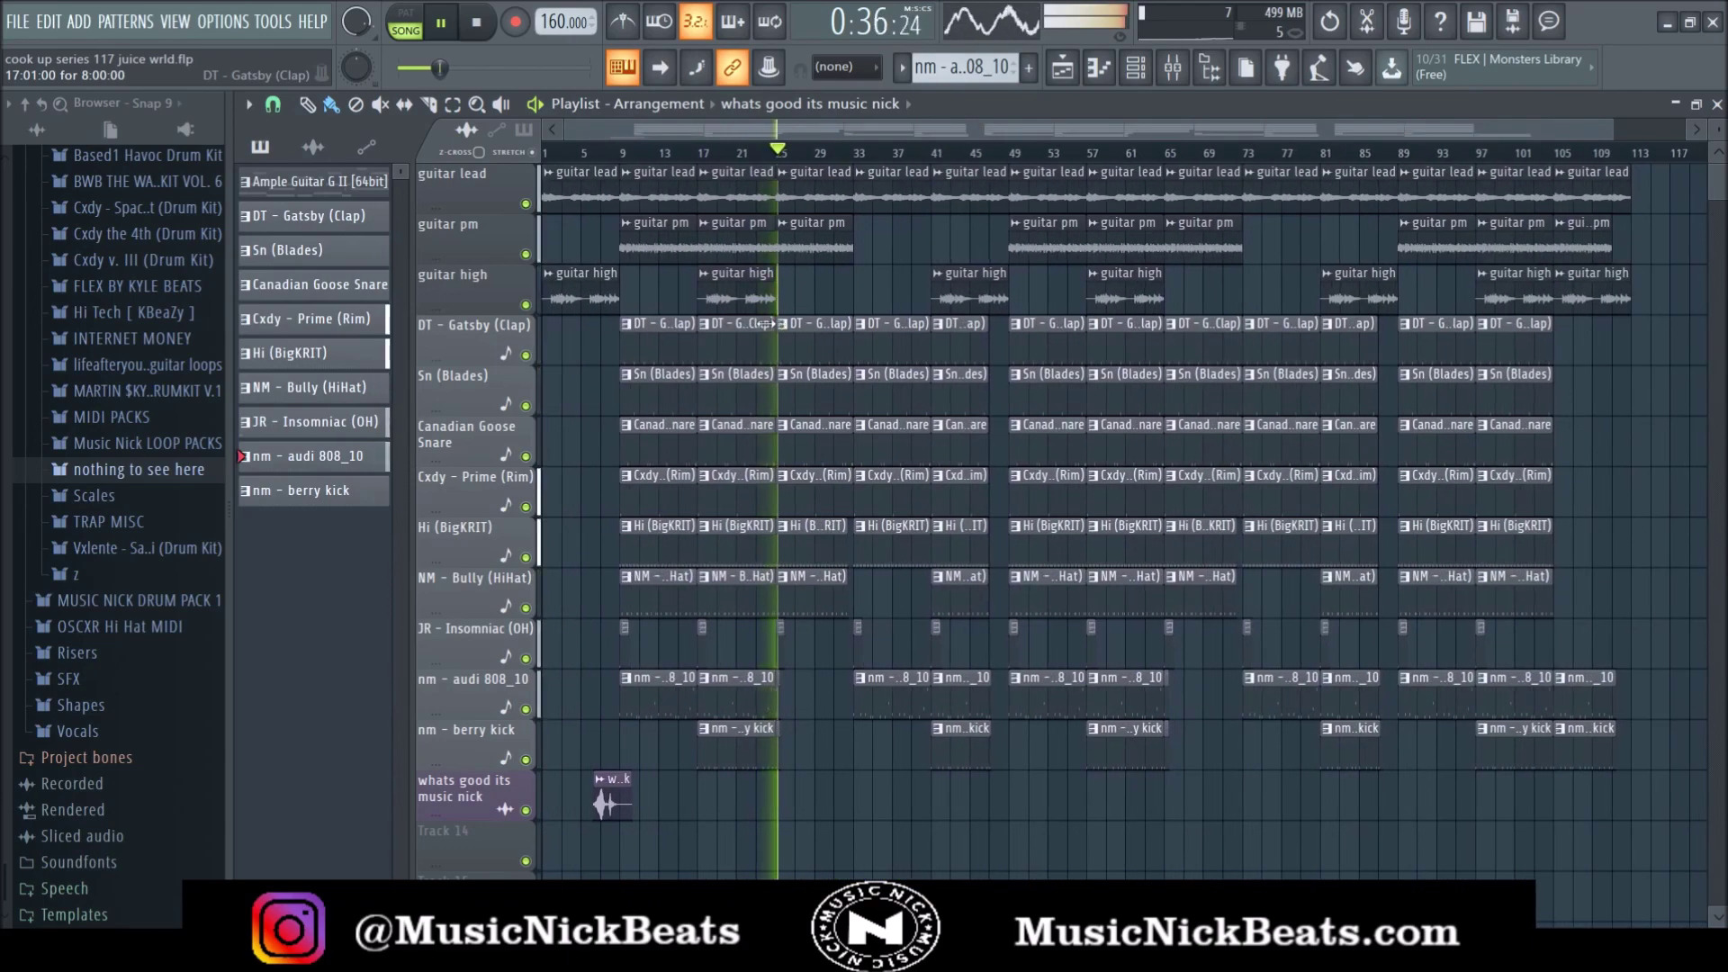
Examine the mixer levels during playback by stepping through the tracks from Master to Insert 17 and back to Master.
{"action": "key", "text": "F6"}
{"action": "key", "text": "F9"}
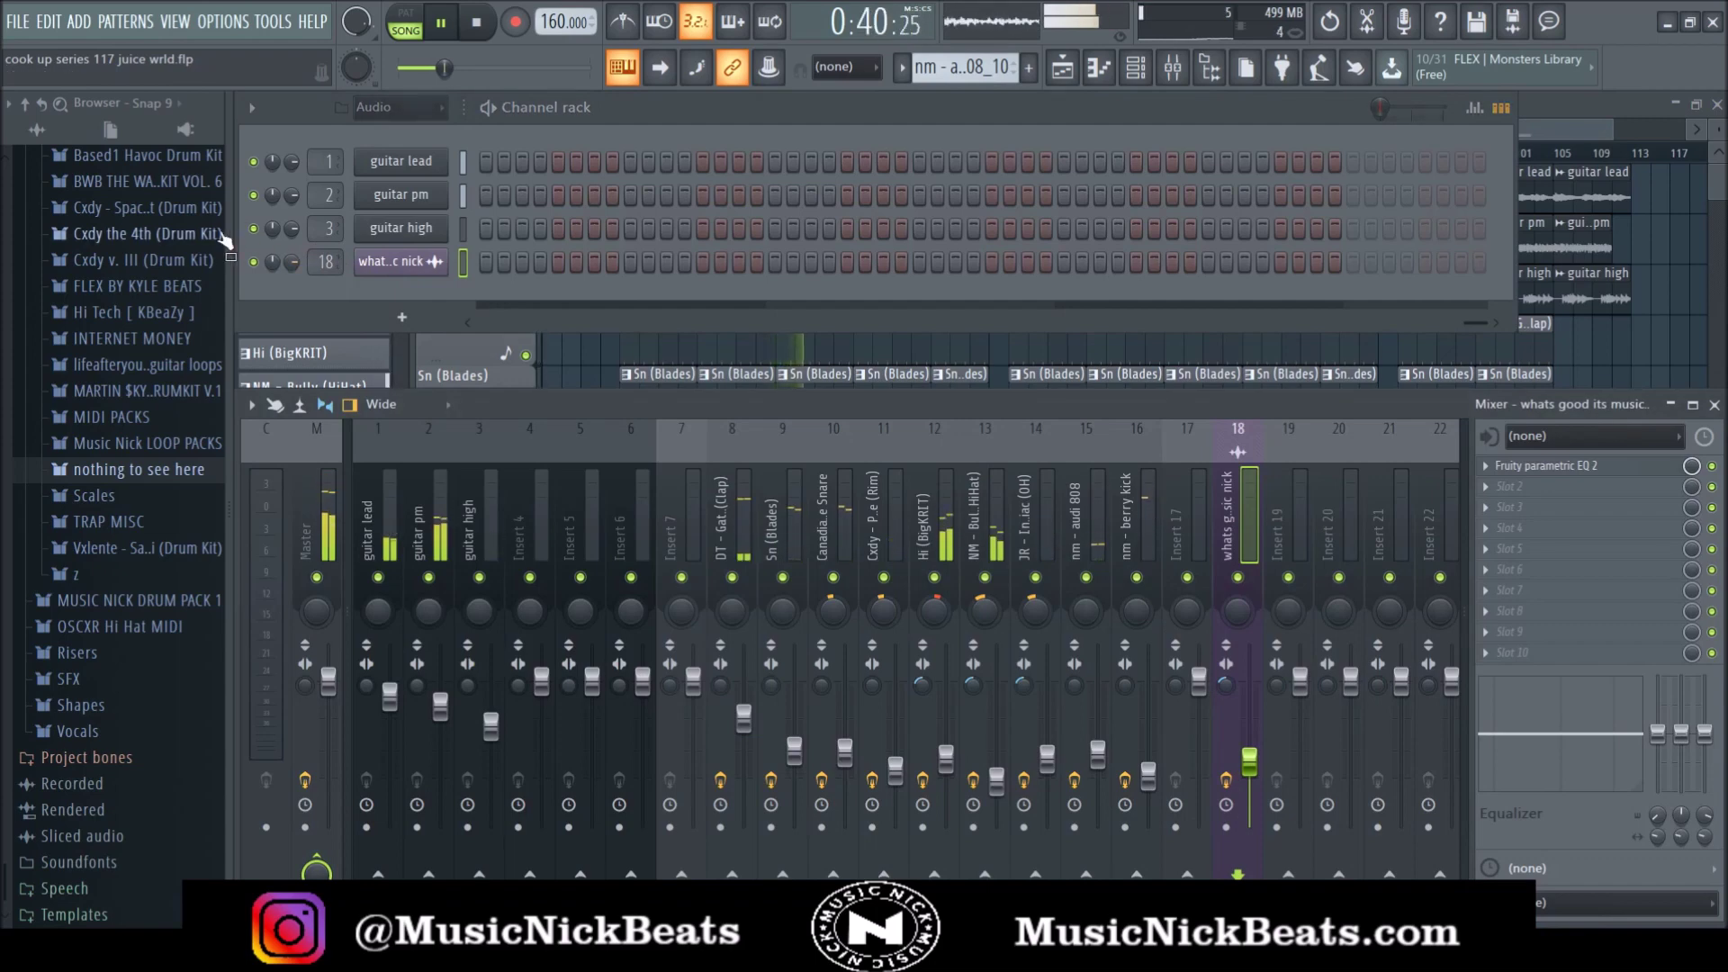
{"action": "left_click", "coordinate": [321, 523]}
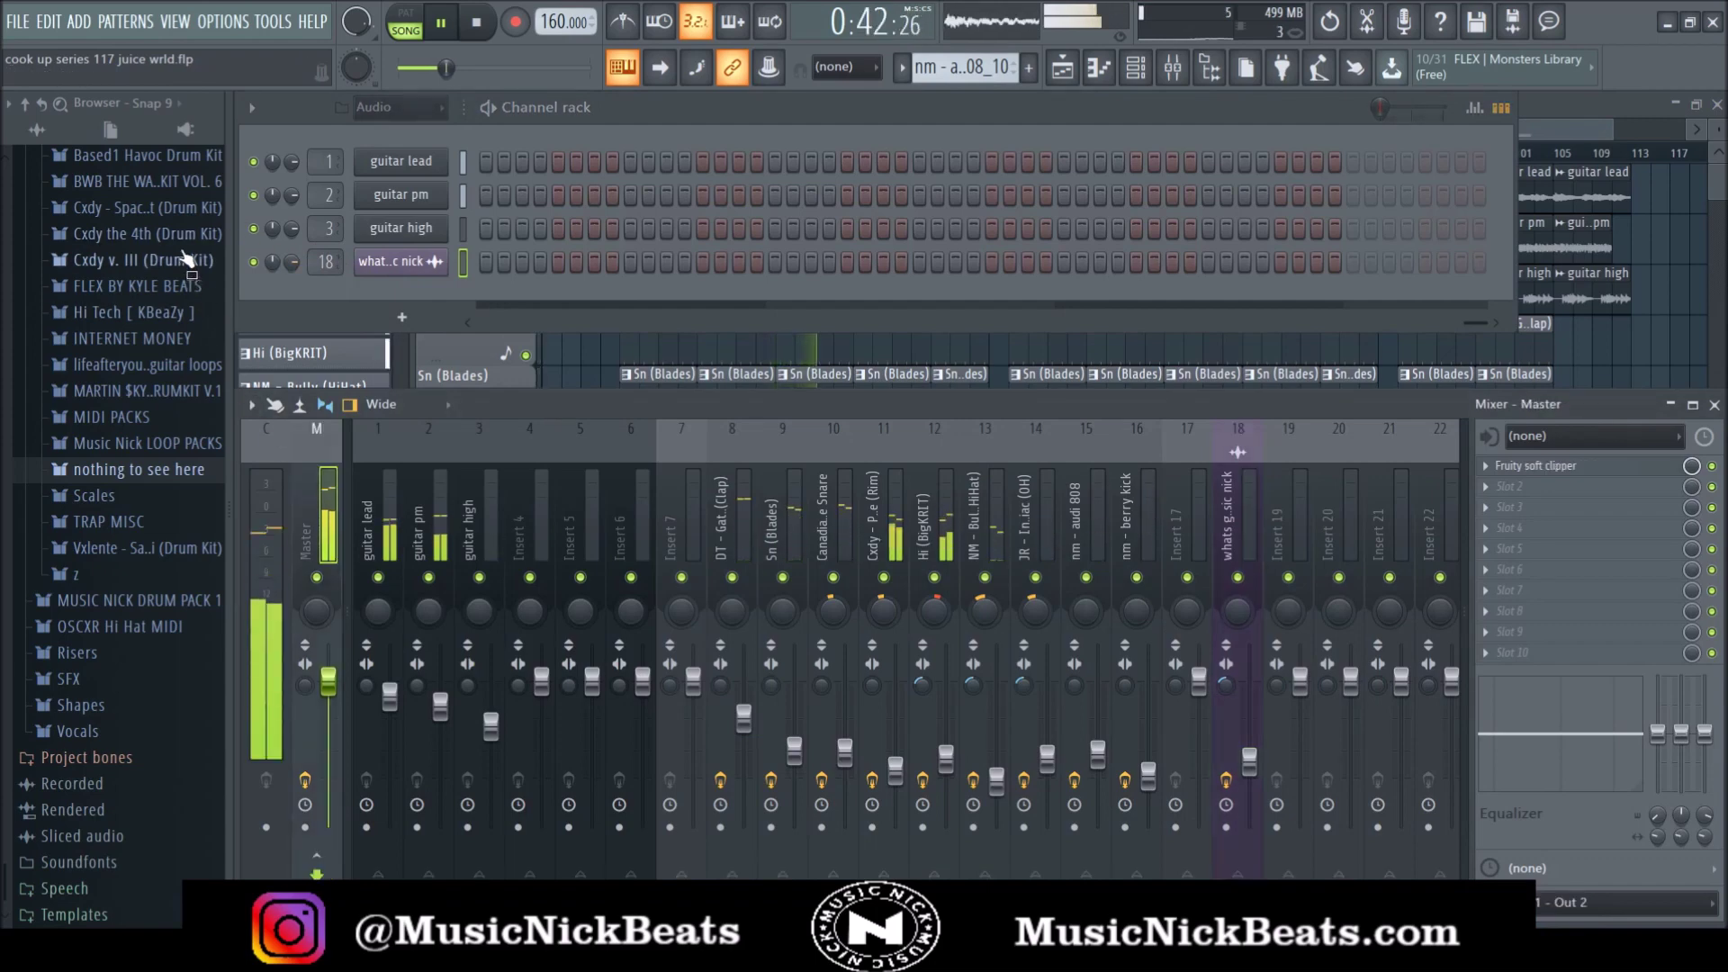
{"action": "key", "text": "Right"}
{"action": "key", "text": "Right"}
{"action": "key", "text": "Right"}
{"action": "key", "text": "Right"}
{"action": "key", "text": "Right"}
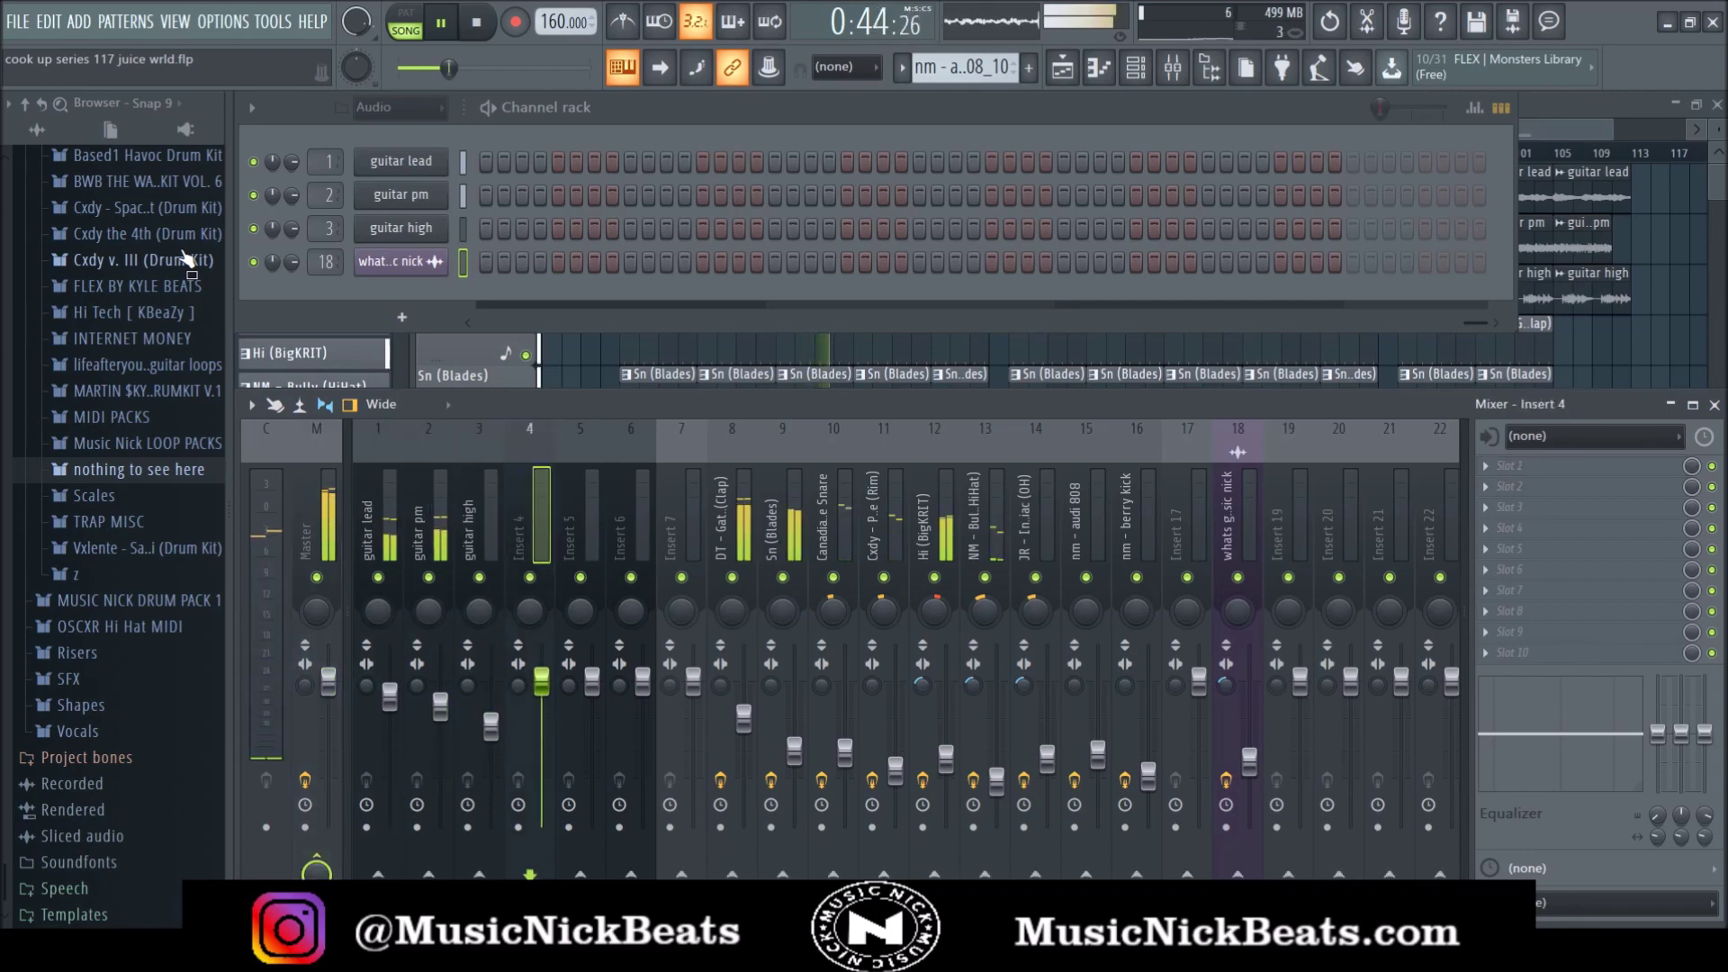
{"action": "key", "text": "Right"}
{"action": "key", "text": "Right"}
{"action": "key", "text": "Right"}
{"action": "key", "text": "Right"}
{"action": "key", "text": "Right"}
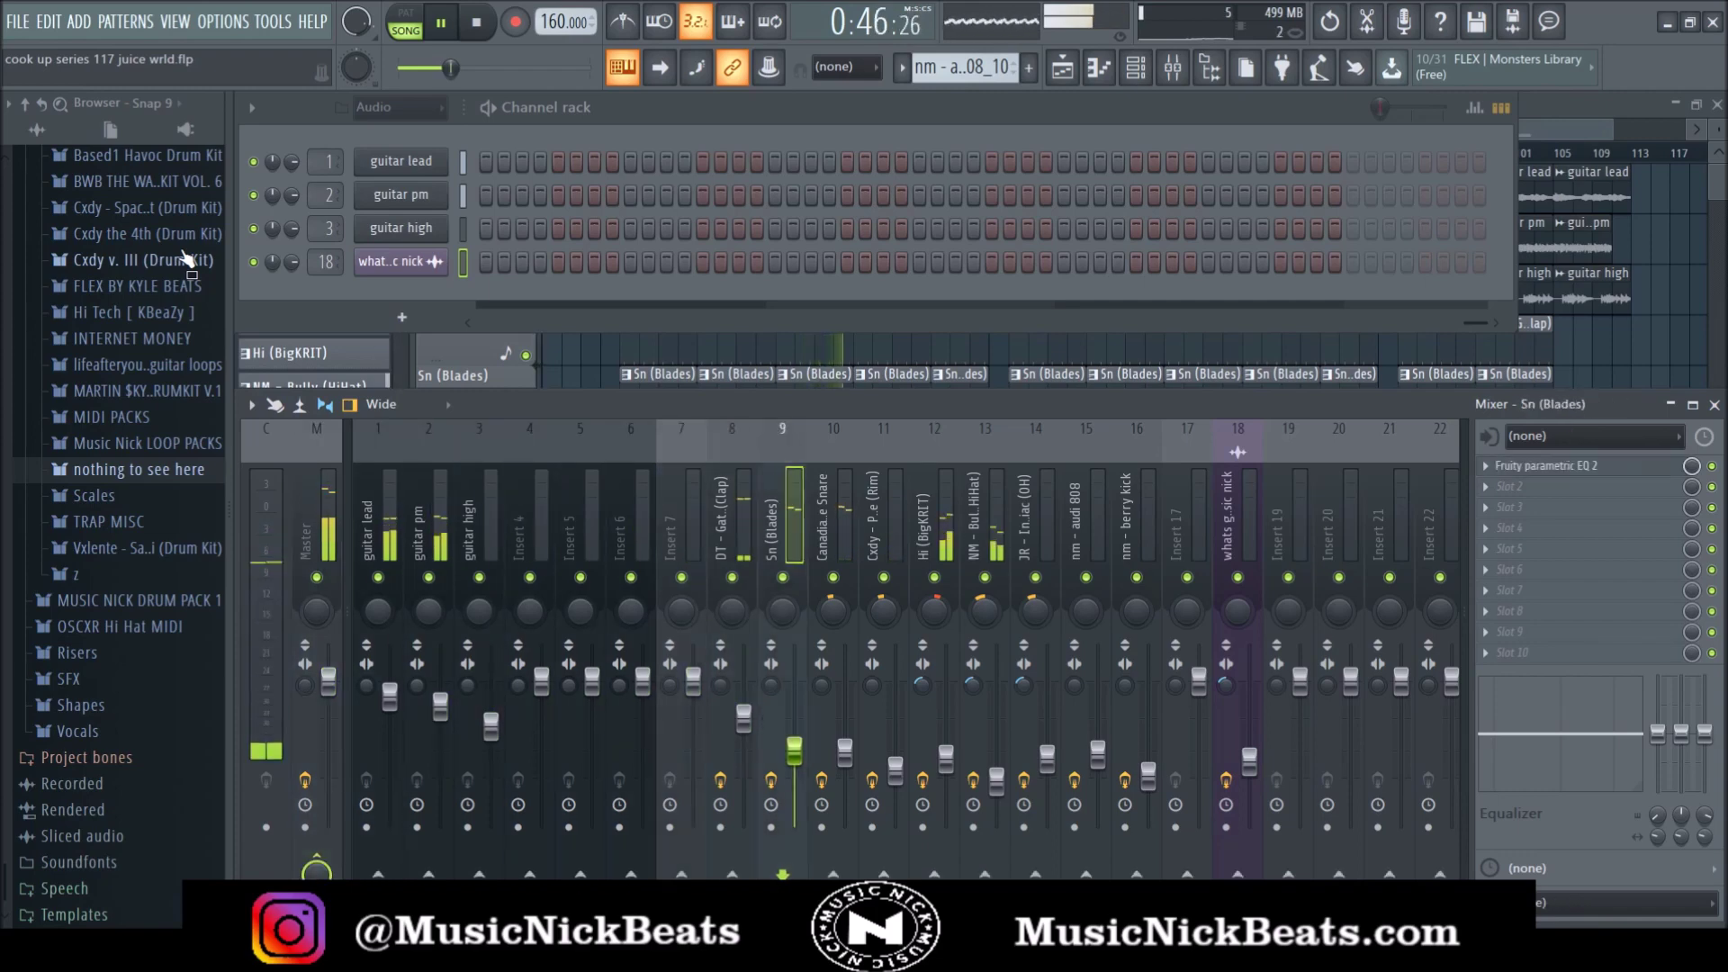
{"action": "key", "text": "Right"}
{"action": "key", "text": "Right"}
{"action": "key", "text": "Right"}
{"action": "key", "text": "Right"}
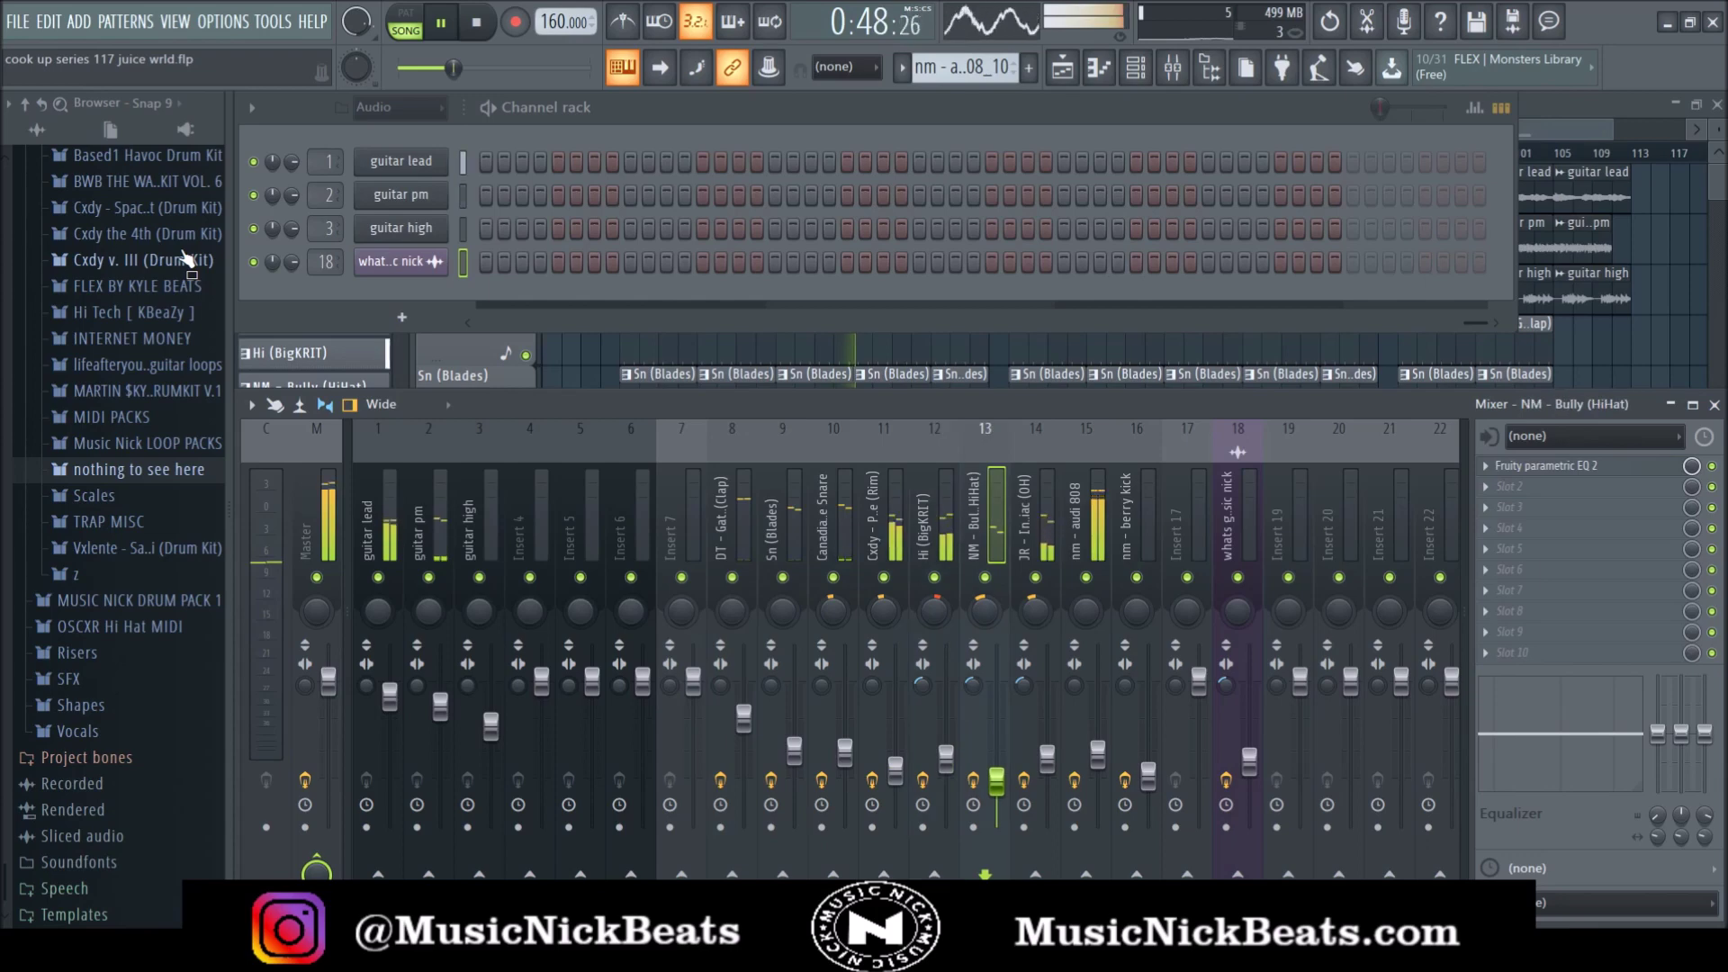
{"action": "key", "text": "Right"}
{"action": "key", "text": "Right"}
{"action": "key", "text": "Right"}
{"action": "key", "text": "Right"}
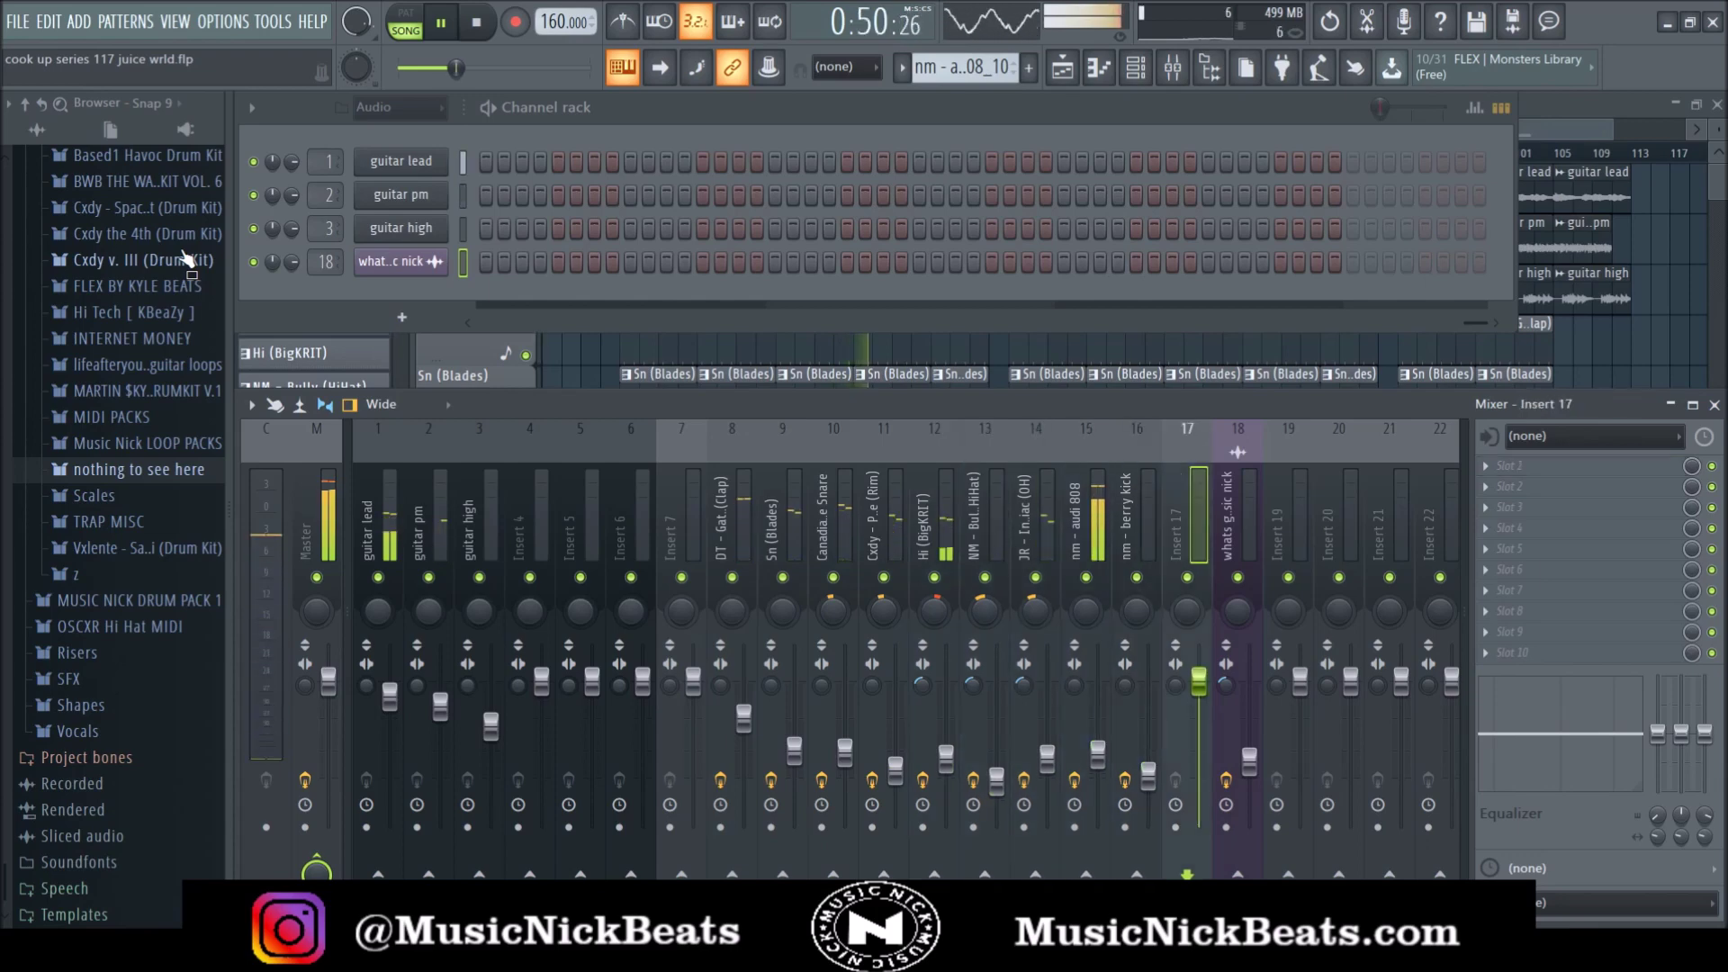
{"action": "key", "text": "Left"}
{"action": "key", "text": "Left"}
{"action": "key", "text": "Left"}
{"action": "key", "text": "Left"}
{"action": "key", "text": "Left"}
{"action": "key", "text": "Left"}
{"action": "key", "text": "Left"}
{"action": "key", "text": "Left"}
{"action": "key", "text": "Left"}
{"action": "key", "text": "Left"}
{"action": "key", "text": "Left"}
{"action": "key", "text": "Left"}
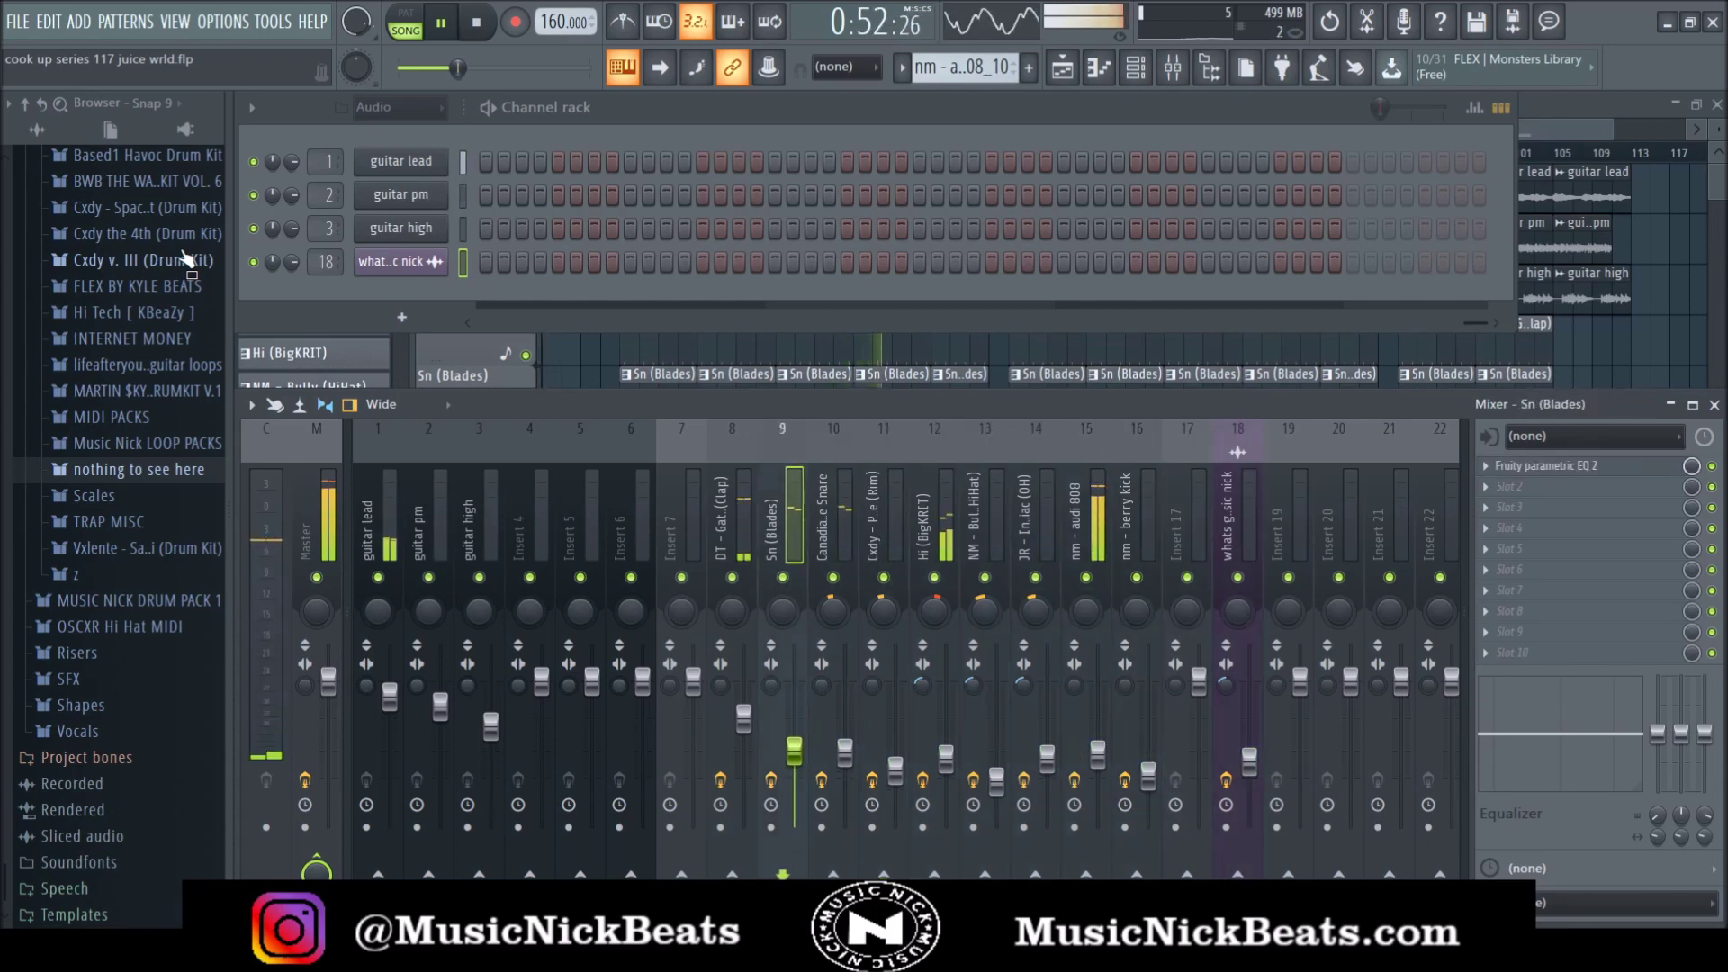
{"action": "key", "text": "Left"}
{"action": "key", "text": "Left"}
{"action": "key", "text": "Left"}
{"action": "key", "text": "Left"}
{"action": "key", "text": "Left"}
{"action": "key", "text": "Left"}
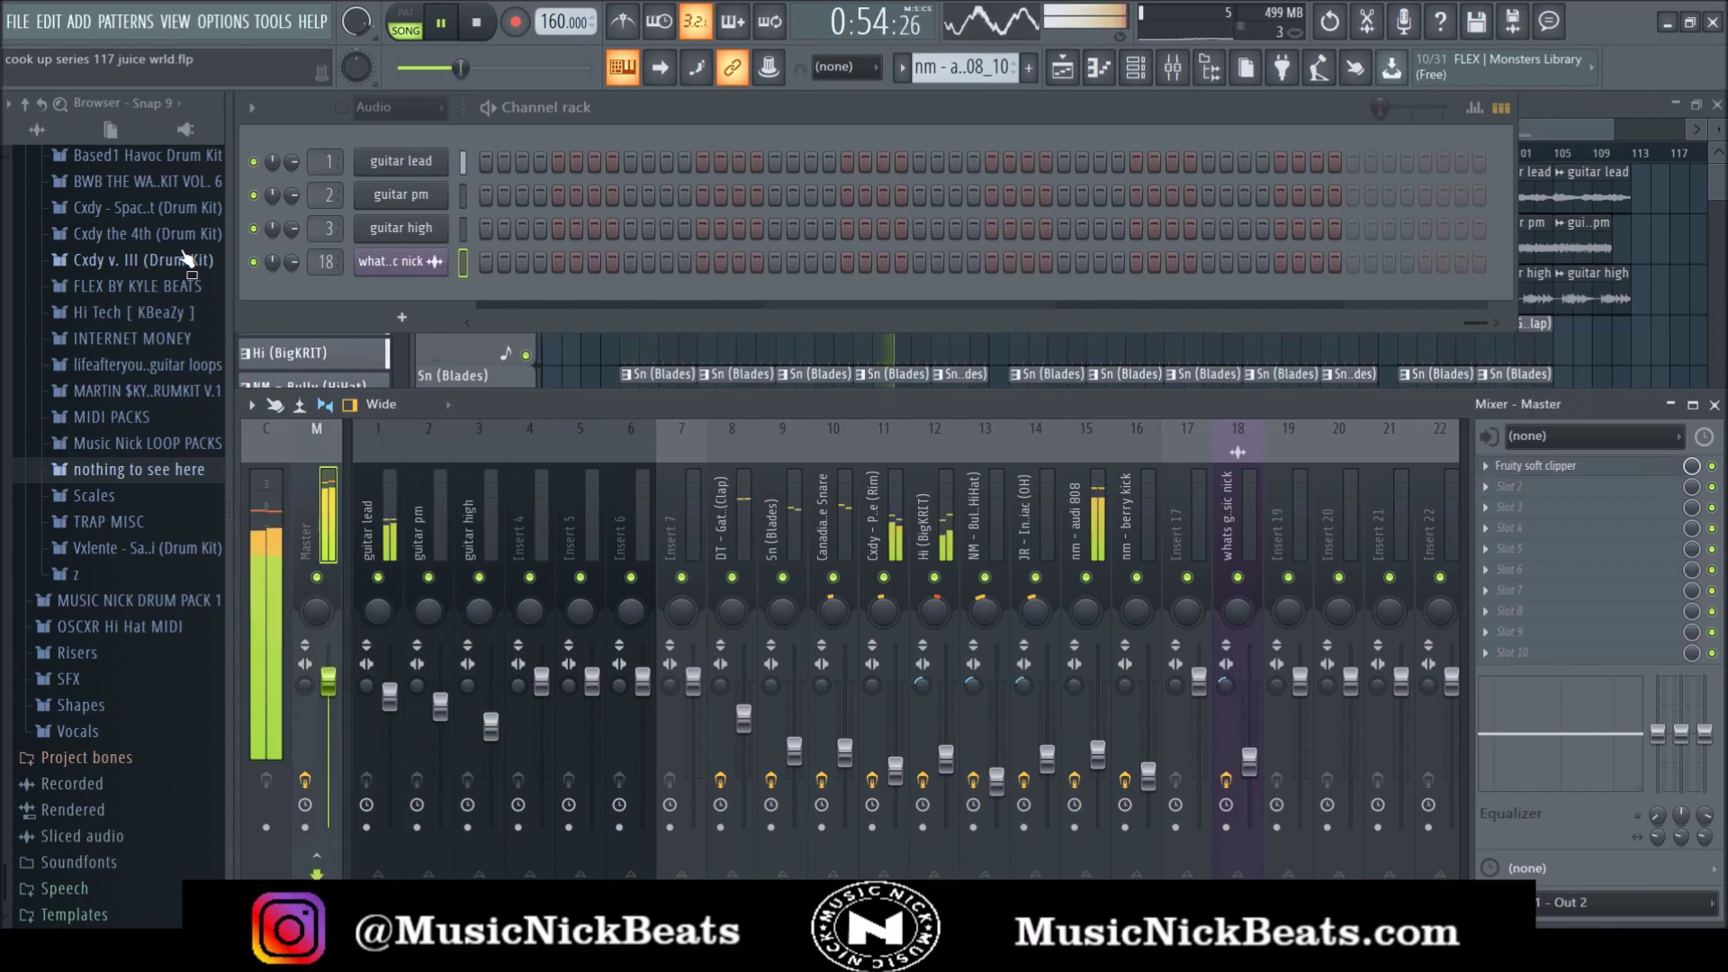
Return to the playlist, listen through the section from bar 33 towards bar 49, and stop playback.
{"action": "left_click", "coordinate": [387, 348]}
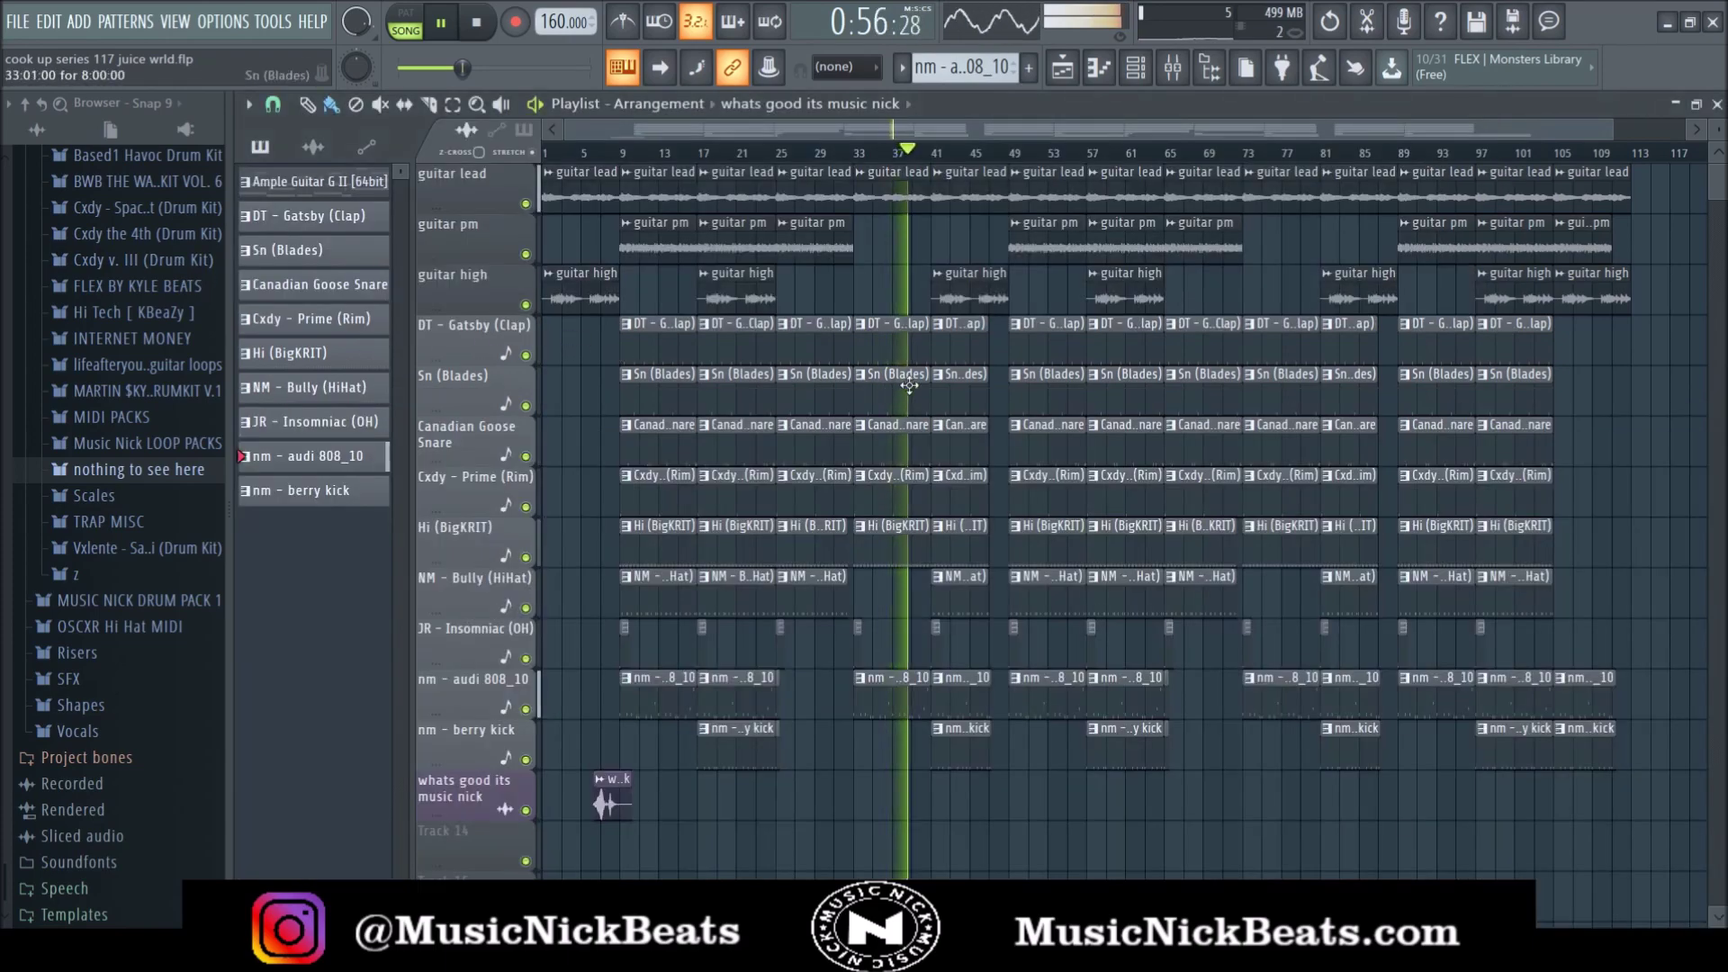
{"action": "scroll", "coordinate": [940, 391], "scroll_direction": "up", "scroll_amount": 3}
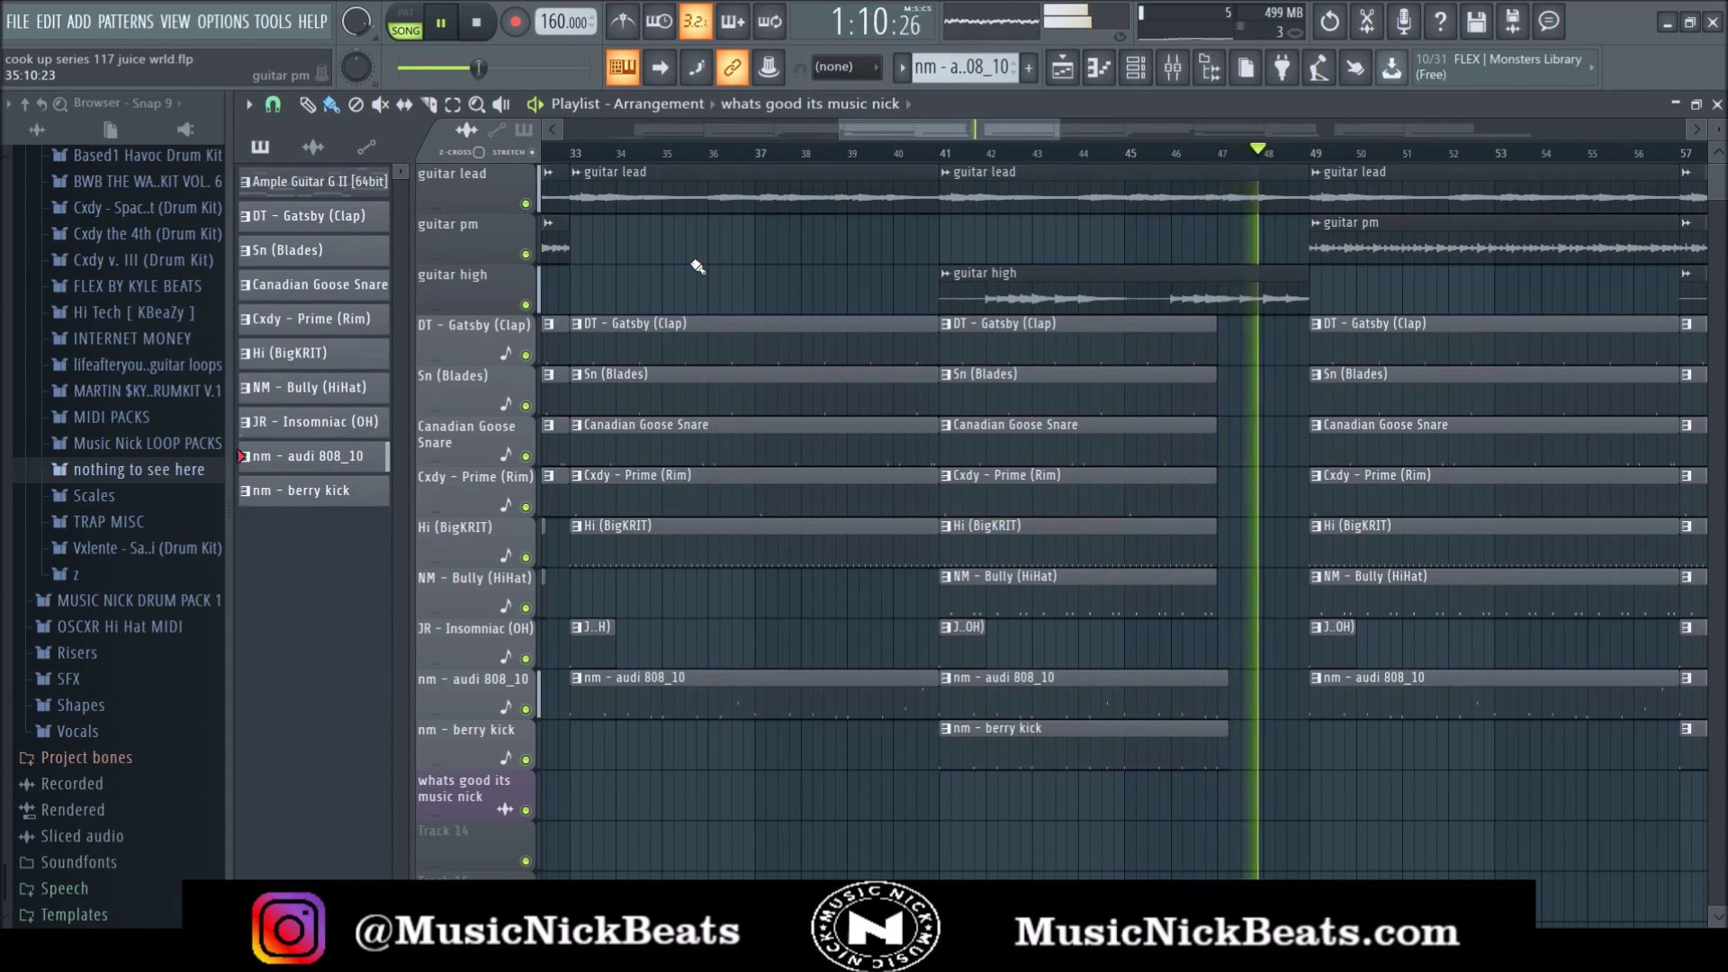
{"action": "key", "text": "space"}
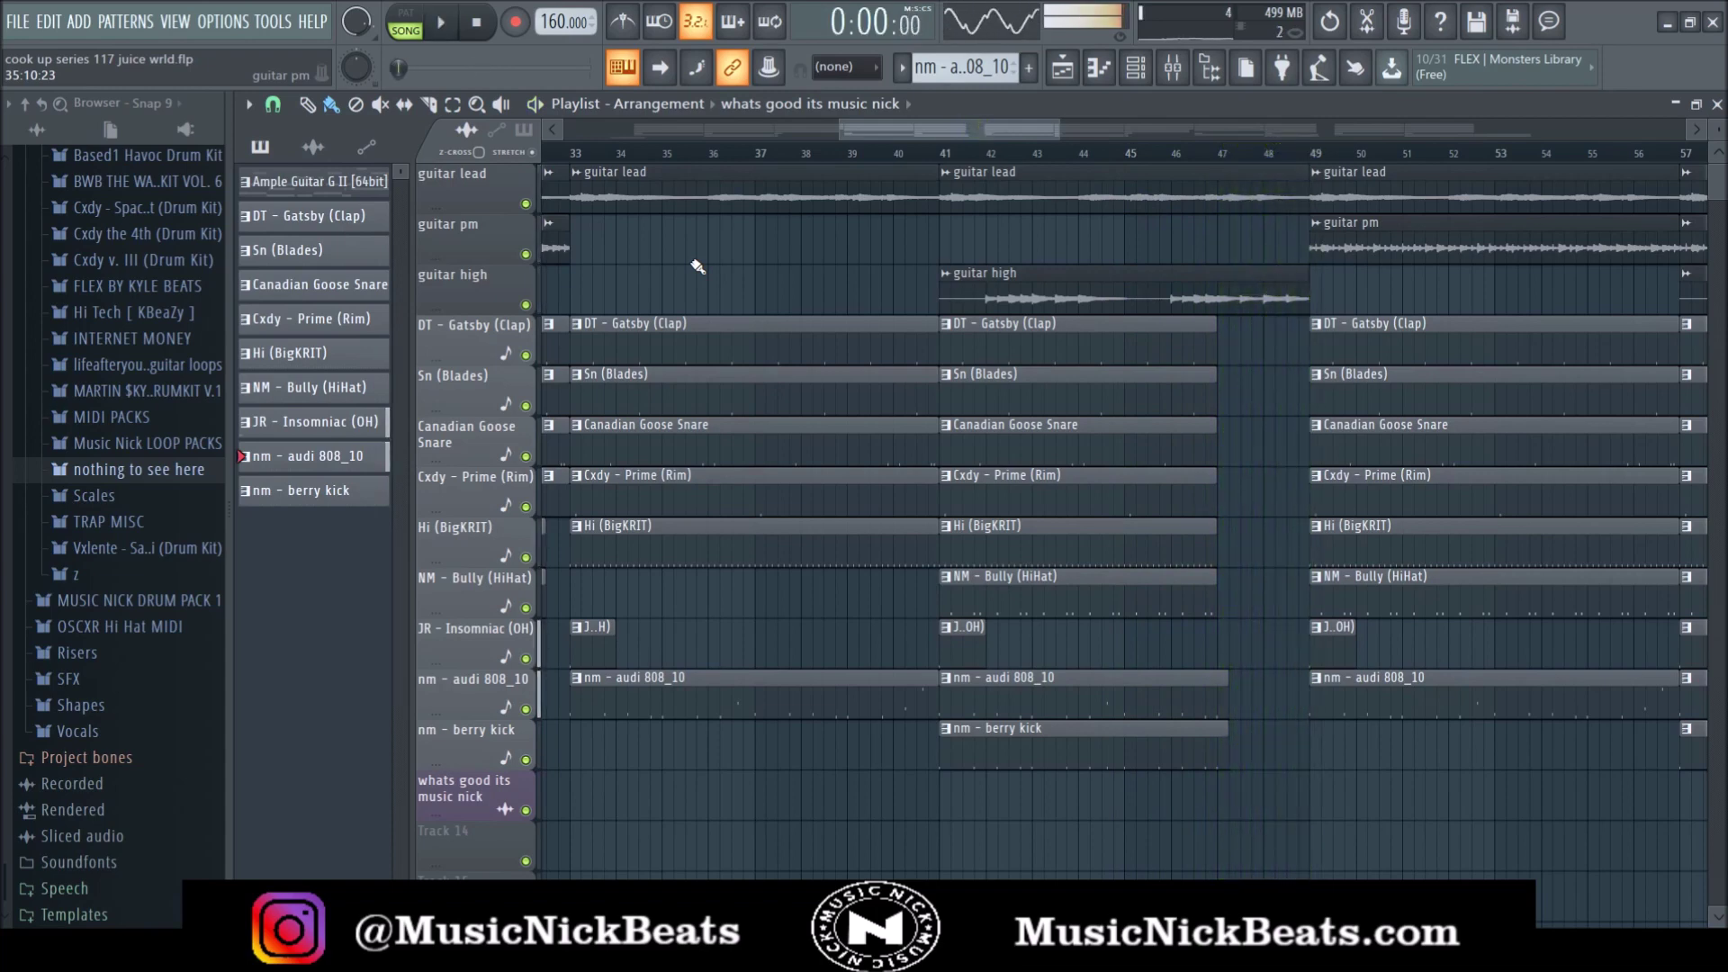